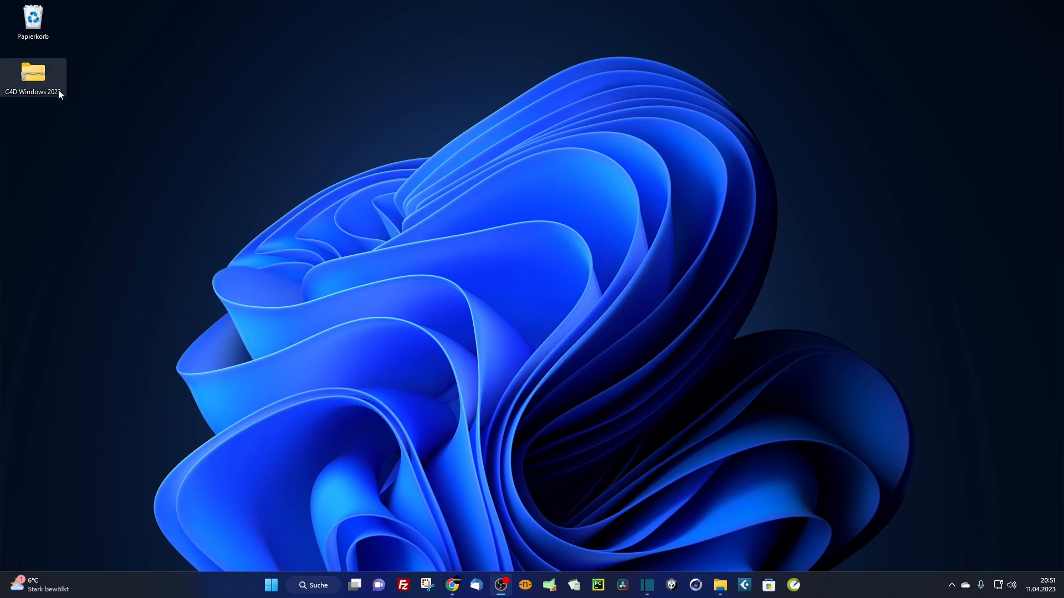
Step: Open the C4D Windows 2023 archive from the desktop
{"action": "left_click_drag", "start_coordinate": [38, 77], "coordinate": [435, 69]}
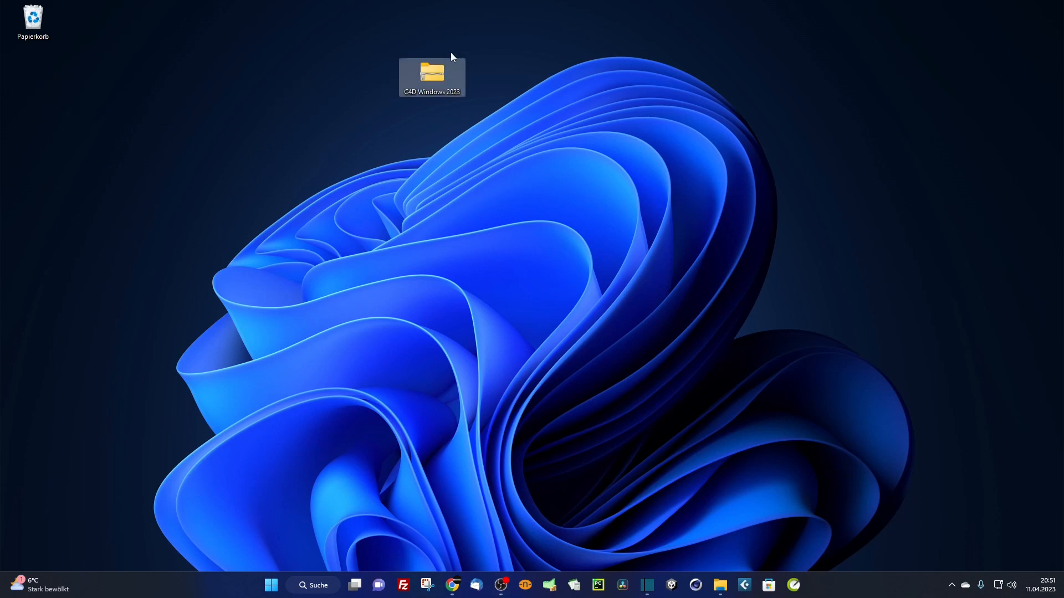
{"action": "double_click", "coordinate": [435, 74]}
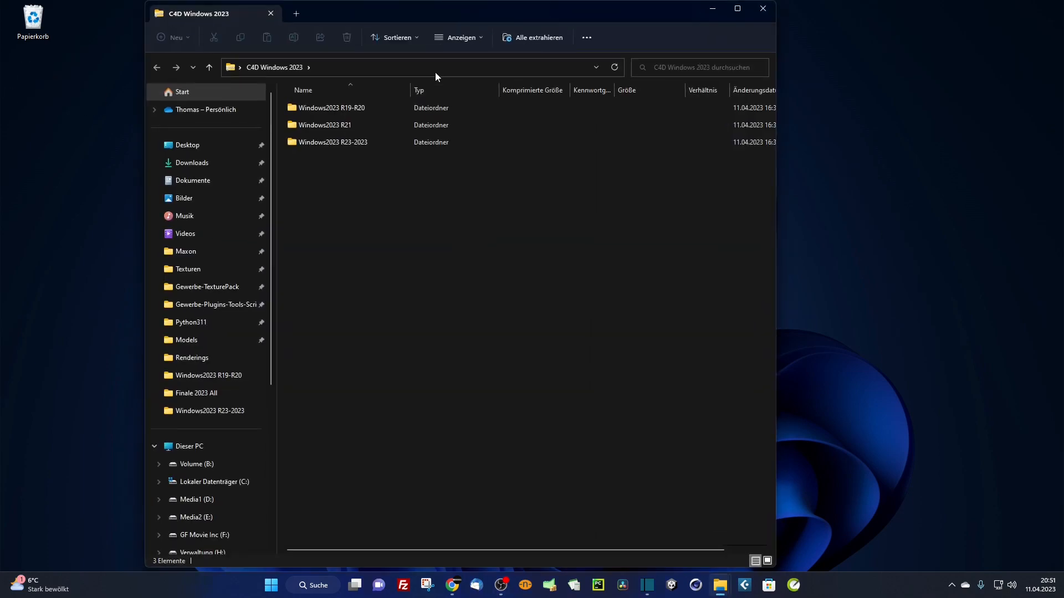
{"action": "left_click_drag", "start_coordinate": [417, 25], "coordinate": [593, 151]}
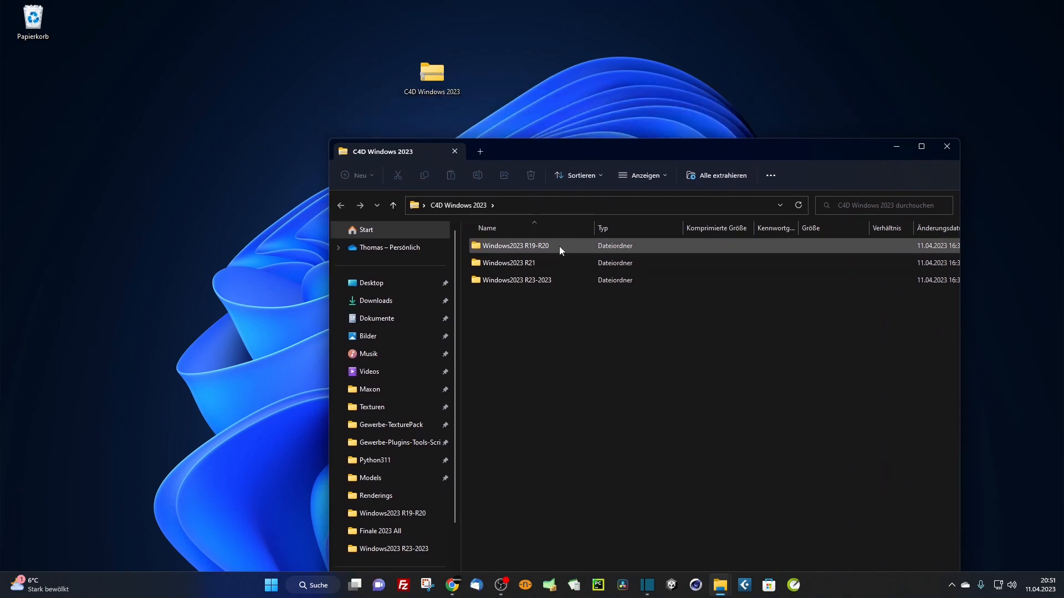
Step: Examine the version folders Windows2023 R19-R20, R21 and R23-2023, close the archive and put it back below the recycle bin
{"action": "left_click", "coordinate": [536, 247]}
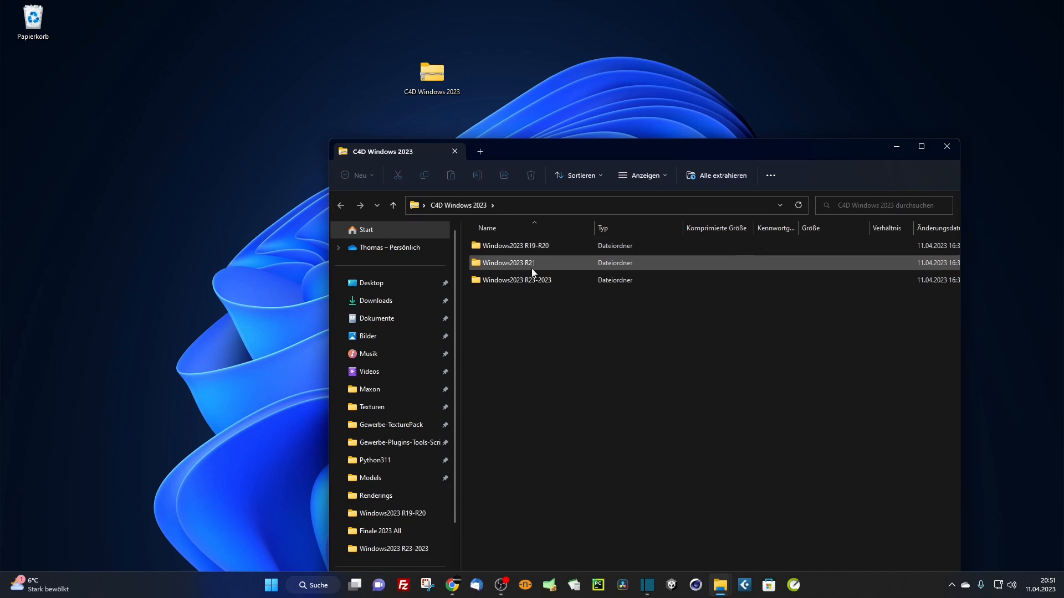
{"action": "left_click", "coordinate": [541, 281]}
{"action": "left_click", "coordinate": [513, 252]}
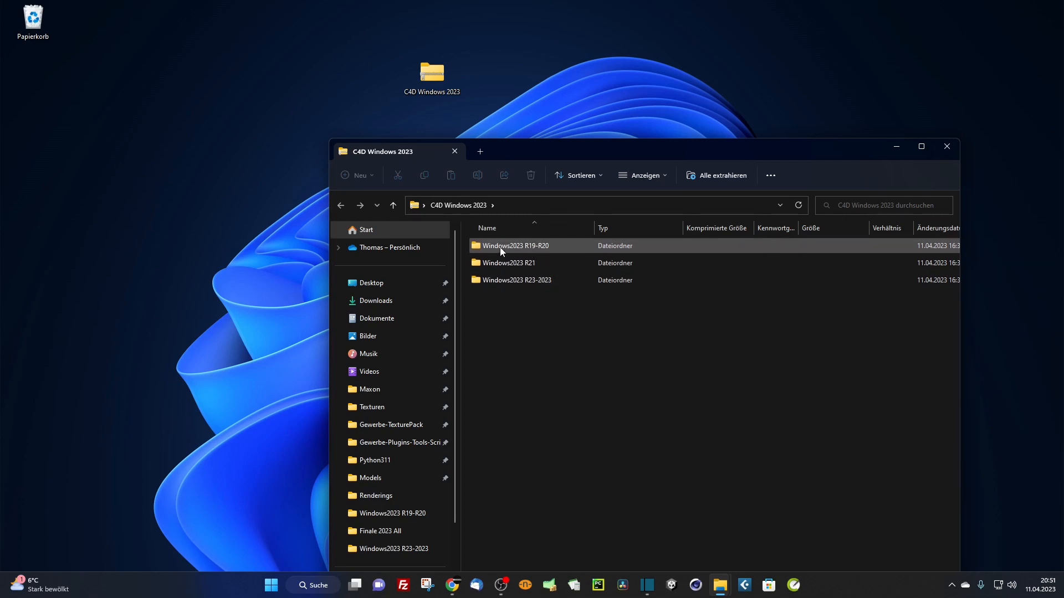
{"action": "left_click", "coordinate": [507, 261]}
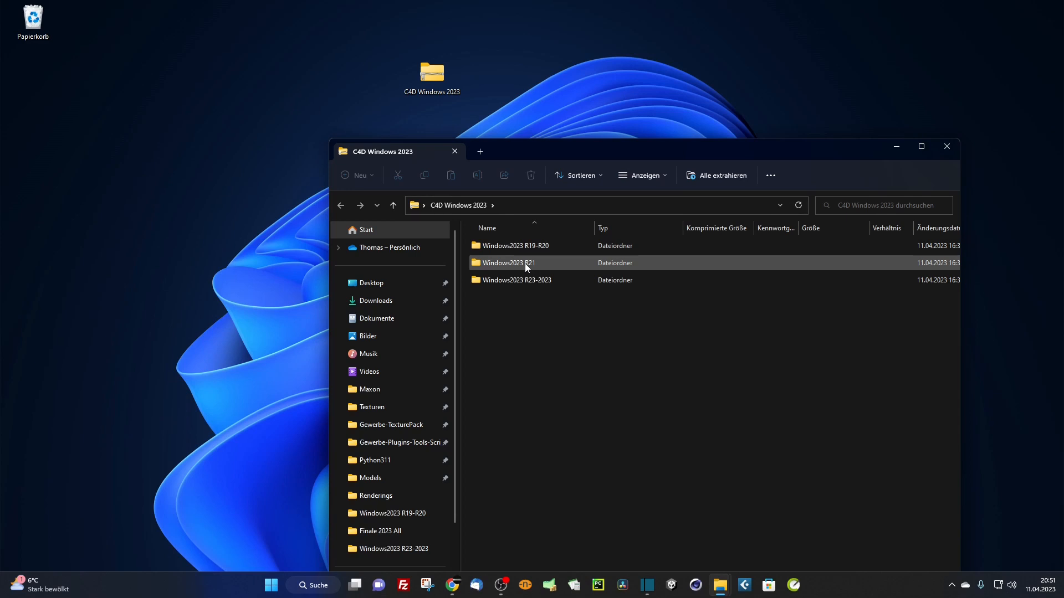
{"action": "left_click", "coordinate": [549, 281]}
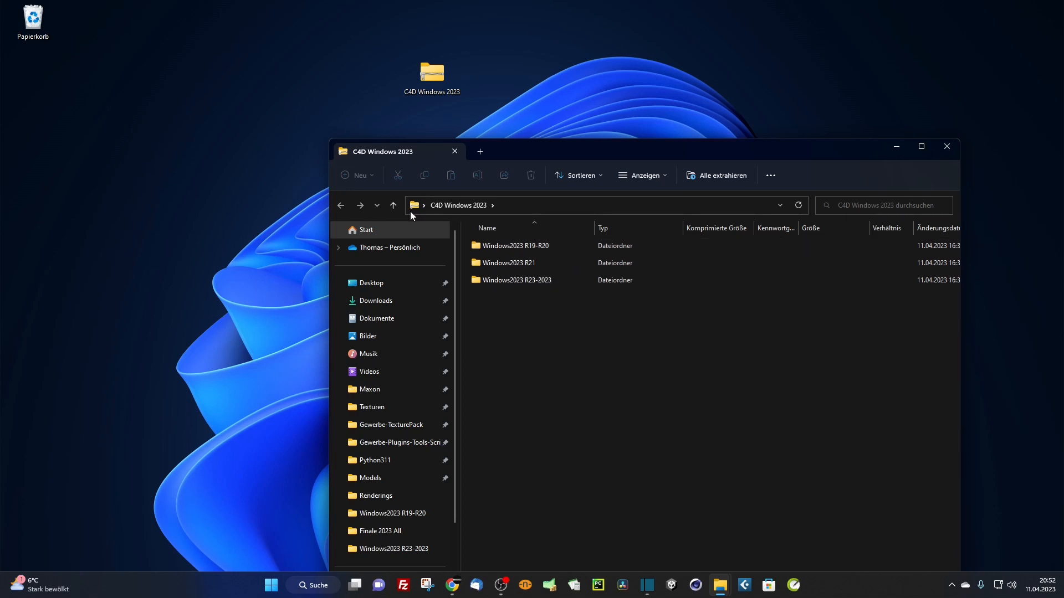
{"action": "left_click", "coordinate": [947, 146]}
{"action": "left_click_drag", "start_coordinate": [432, 72], "coordinate": [61, 82]}
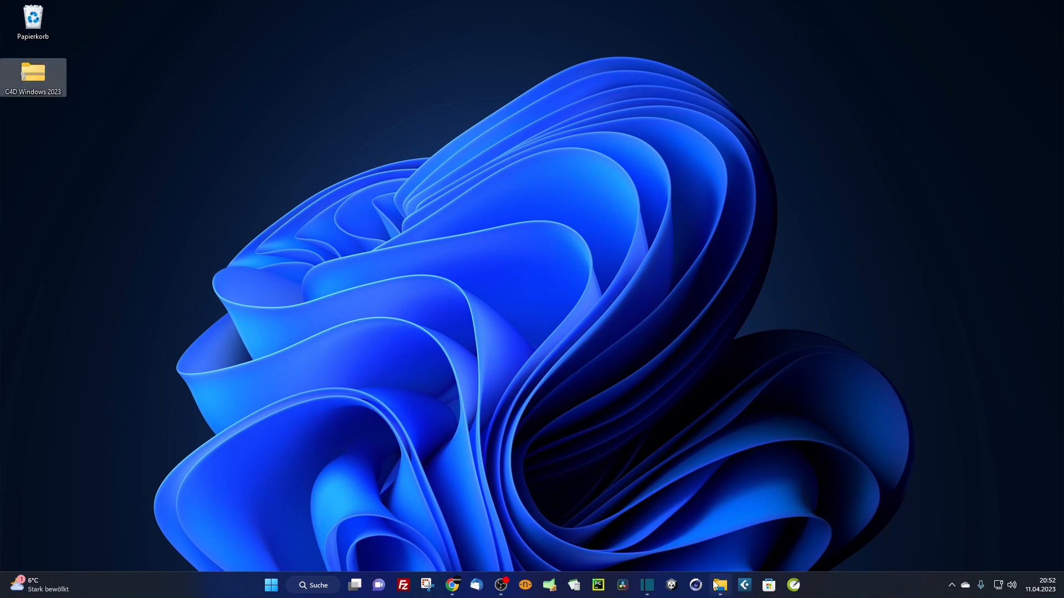
Step: Launch Cinema 4D and register the Windows 2023 plugin by entering its serial key
{"action": "left_click", "coordinate": [698, 588]}
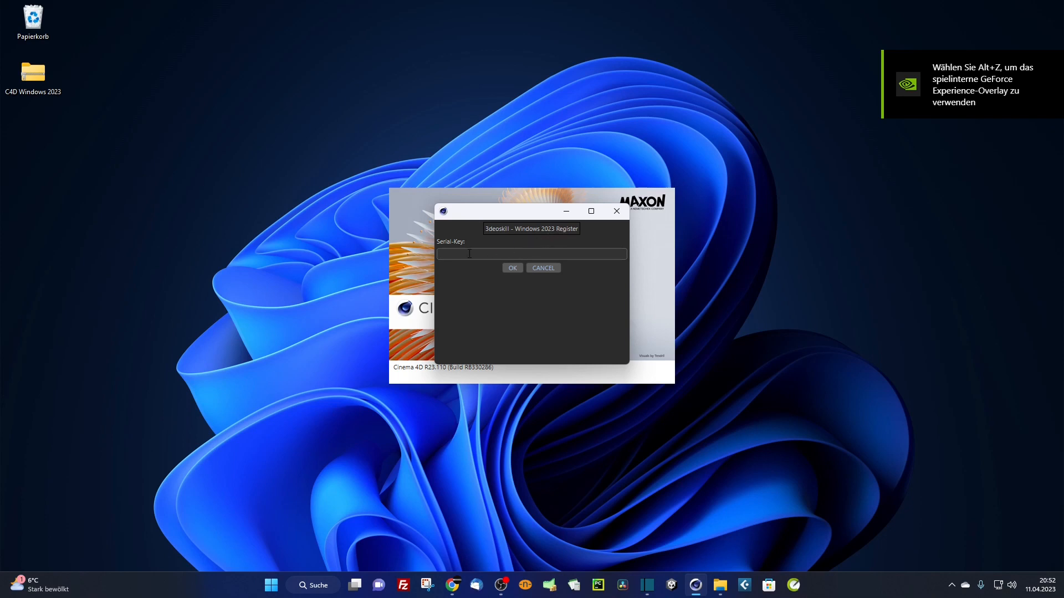
{"action": "left_click", "coordinate": [512, 268]}
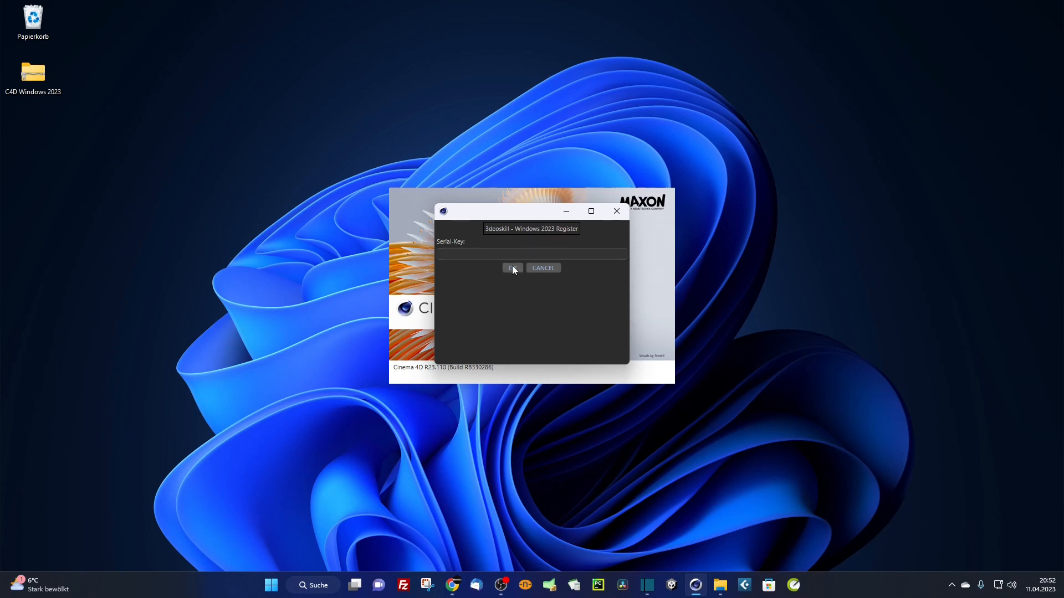
{"action": "left_click", "coordinate": [474, 257]}
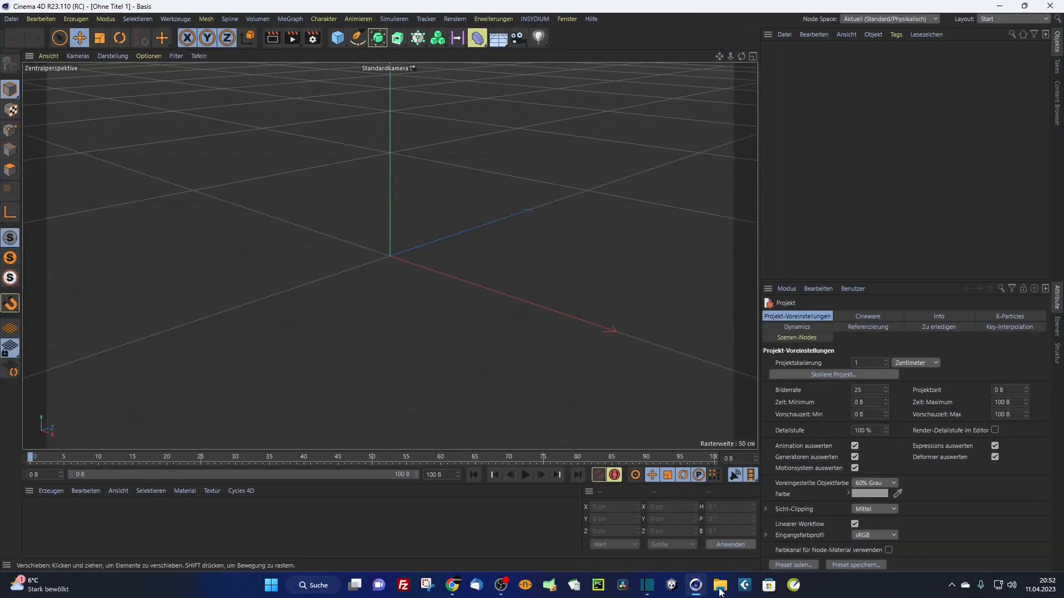
Step: Look up the lic file in the plugin's res folder in File Explorer, and return to Cinema 4D
{"action": "left_click", "coordinate": [721, 586]}
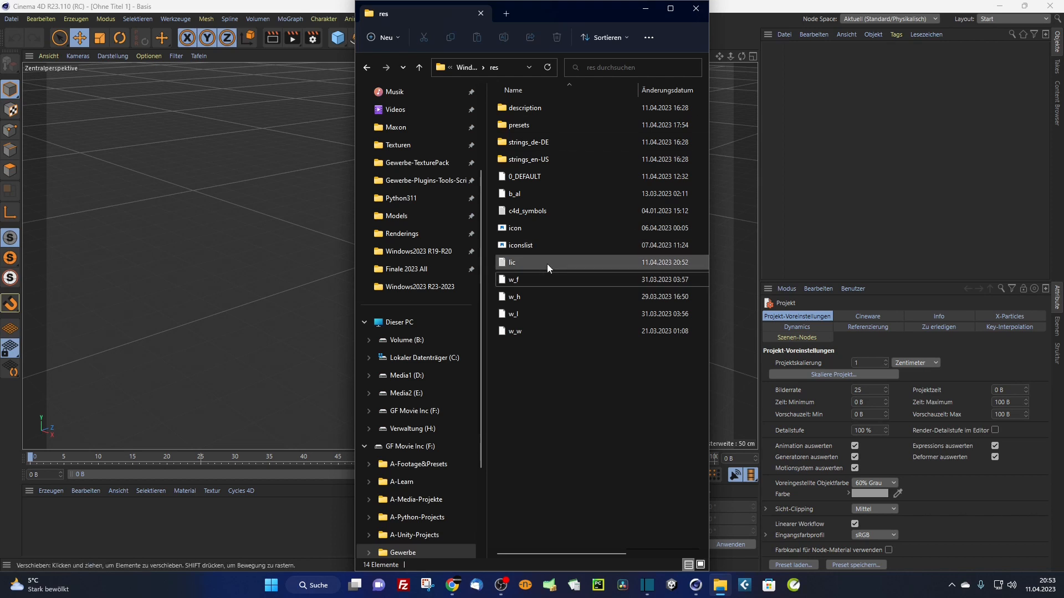
{"action": "left_click", "coordinate": [749, 31]}
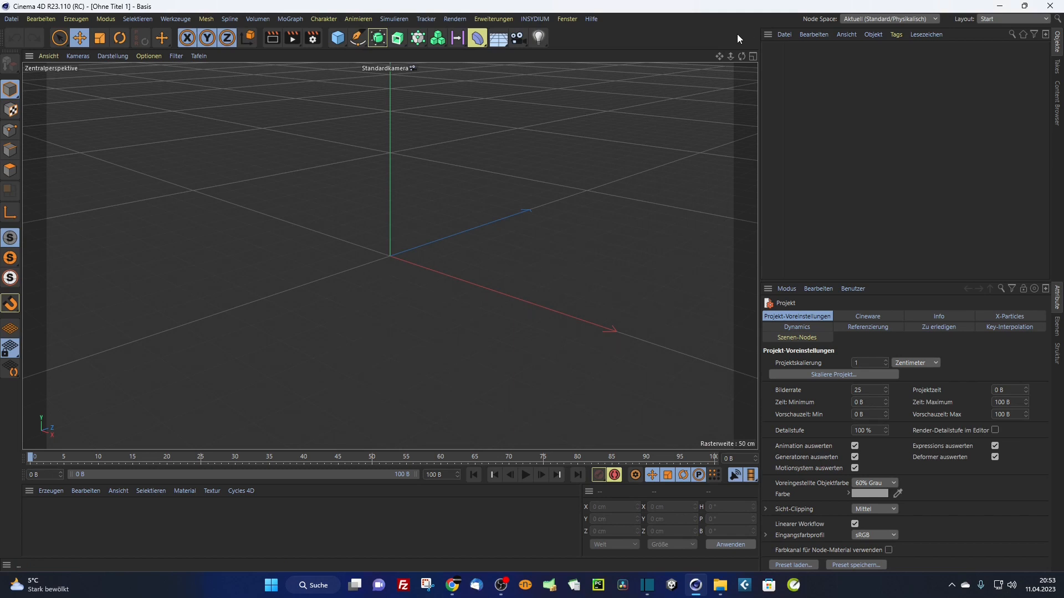
Step: Open the Model_Scene project from the Renderings folder
{"action": "left_click", "coordinate": [11, 19]}
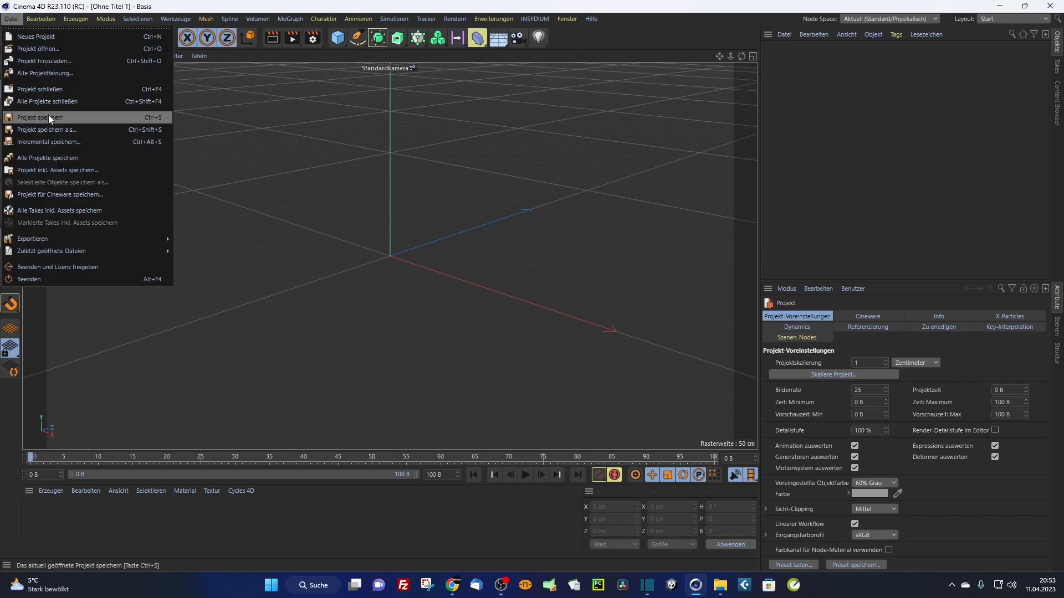
{"action": "left_click", "coordinate": [48, 49]}
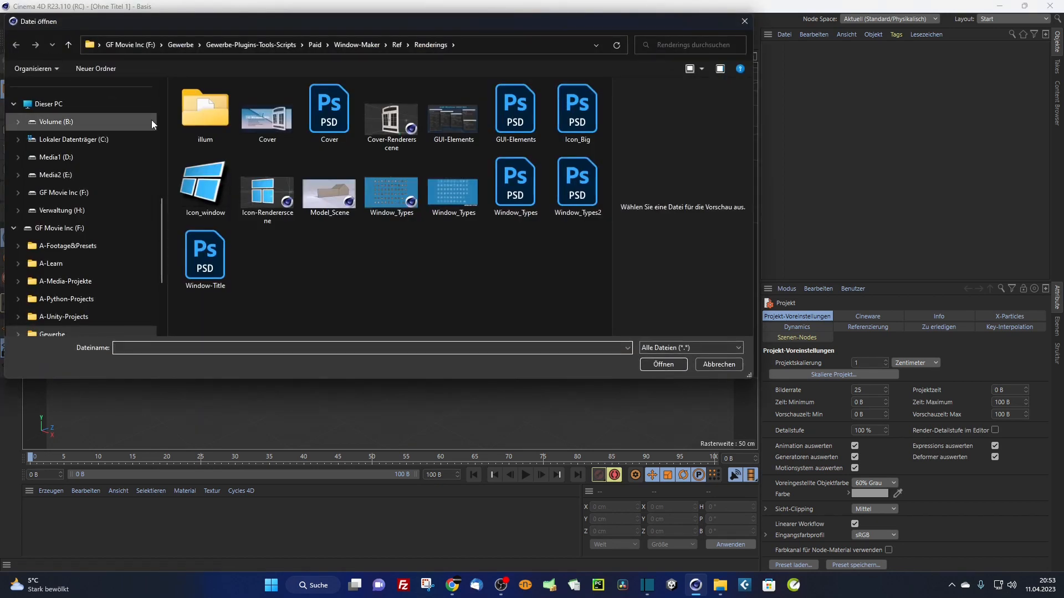
{"action": "double_click", "coordinate": [330, 194]}
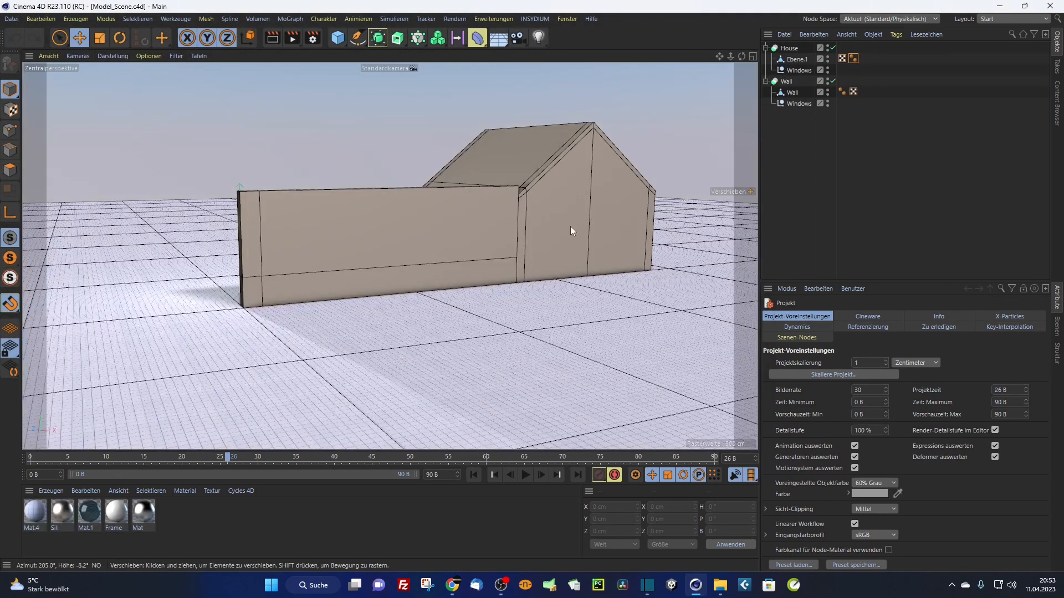
{"action": "left_click_drag", "start_coordinate": [554, 227], "coordinate": [428, 263], "text": "alt"}
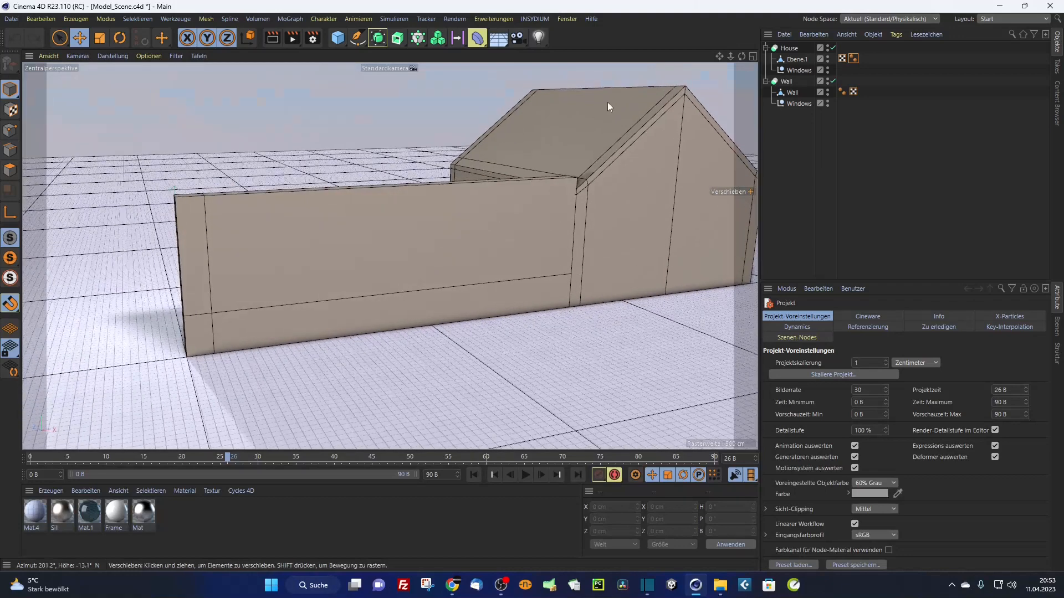
Step: Switch the interface layout to template2 (Benutzer) and check the extensions for C4D Windows 2023
{"action": "left_click", "coordinate": [1016, 22]}
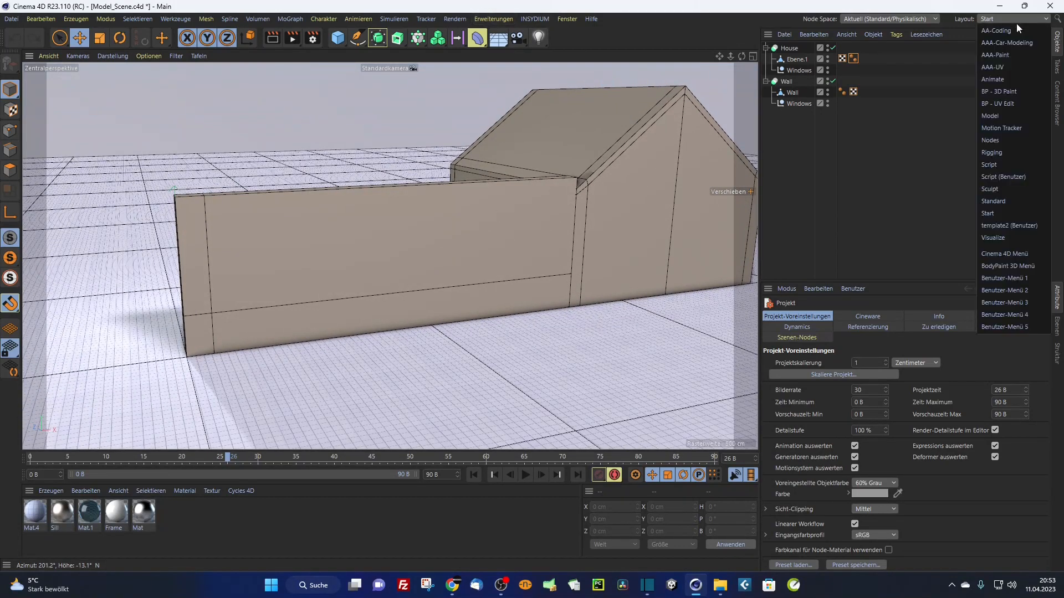
{"action": "left_click", "coordinate": [1012, 227]}
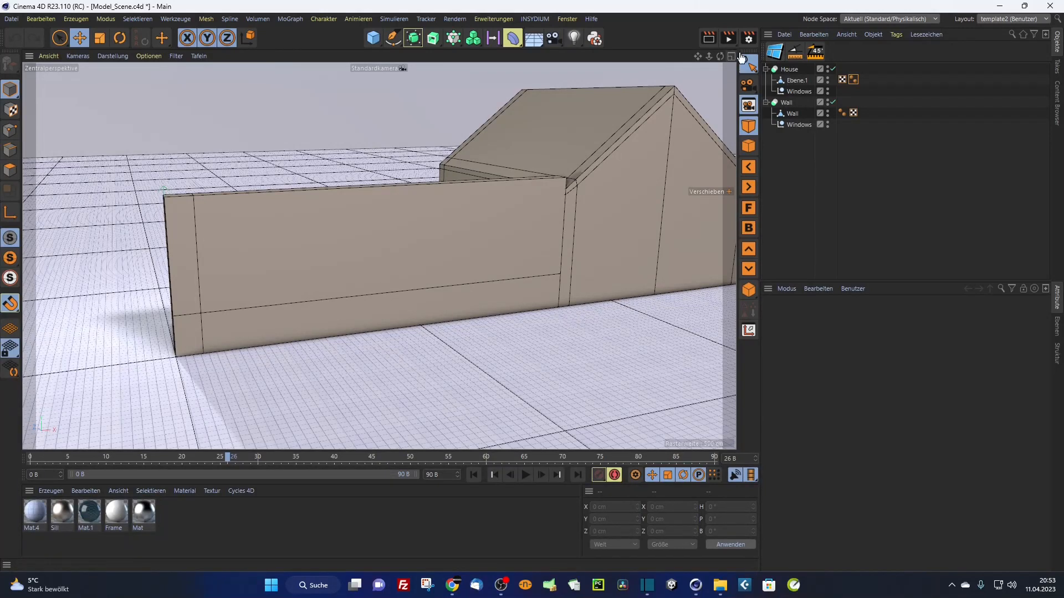
{"action": "left_click", "coordinate": [497, 19]}
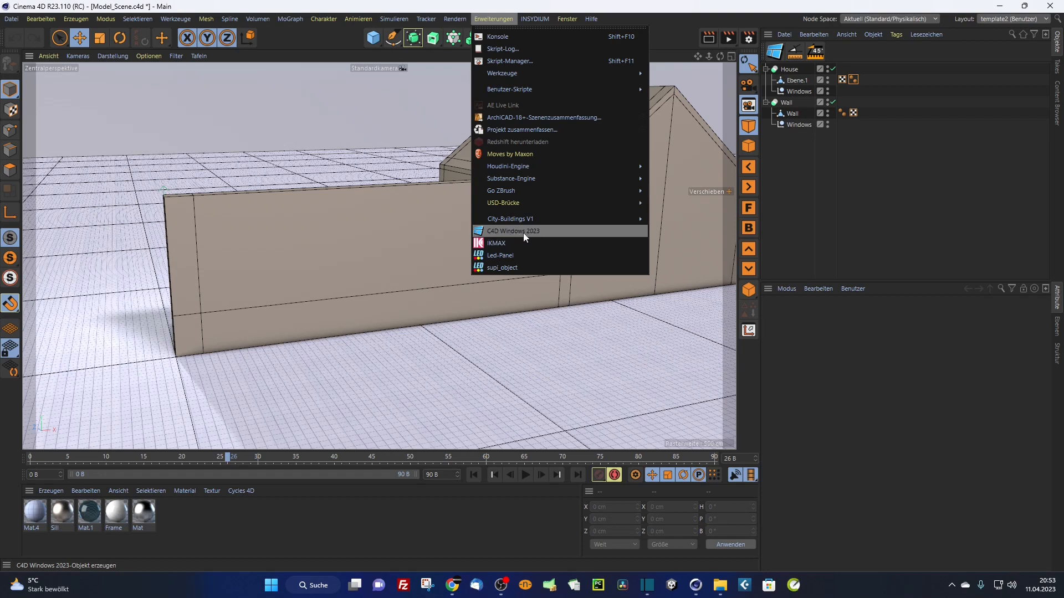
{"action": "left_click", "coordinate": [672, 22]}
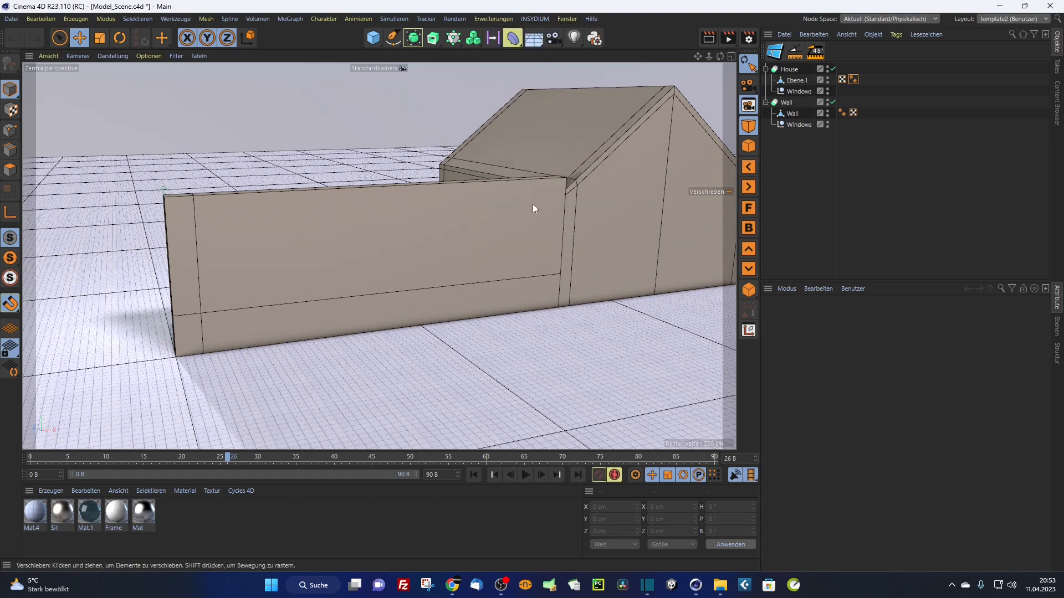
Step: Create a C4D Windows 2023 window object and hide the Wall group to inspect the window alone
{"action": "left_click_drag", "start_coordinate": [533, 205], "coordinate": [587, 183], "text": "alt"}
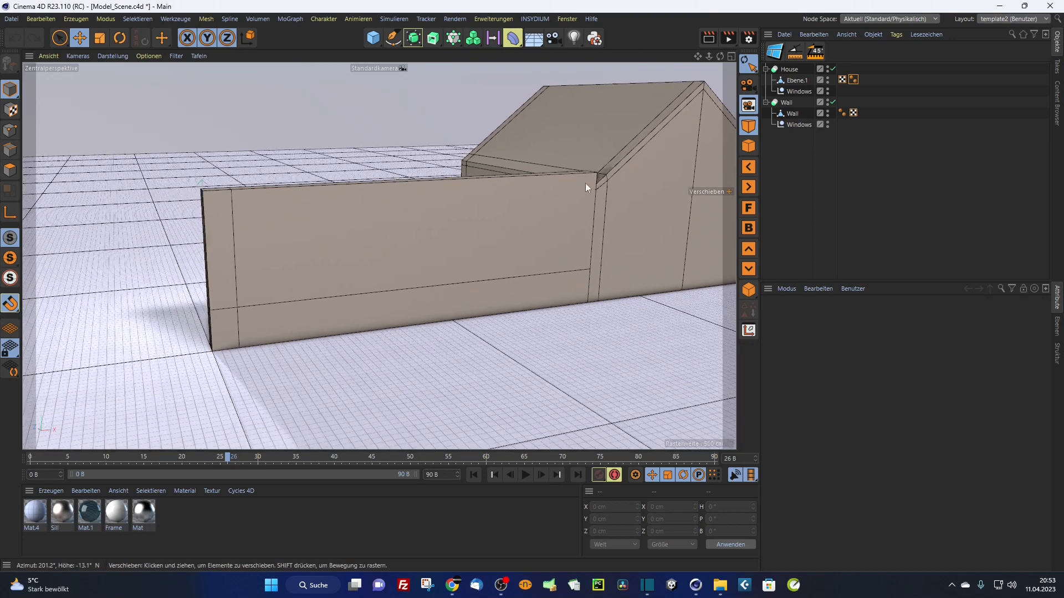
{"action": "left_click", "coordinate": [776, 53]}
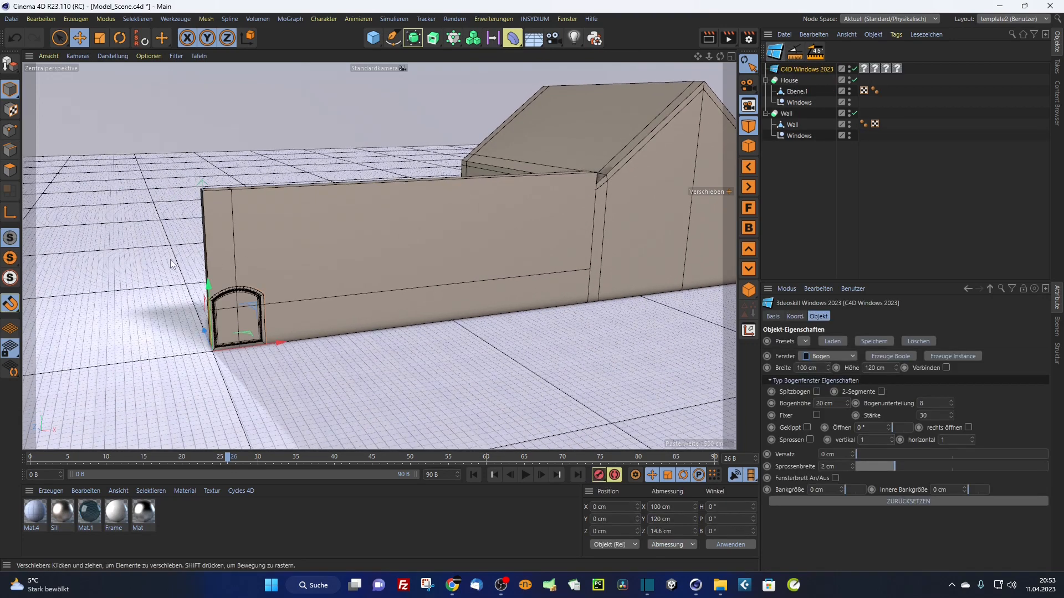
{"action": "middle_click_drag", "start_coordinate": [233, 299], "coordinate": [319, 255], "text": "alt"}
{"action": "scroll", "coordinate": [319, 255], "scroll_direction": "up", "scroll_amount": 3}
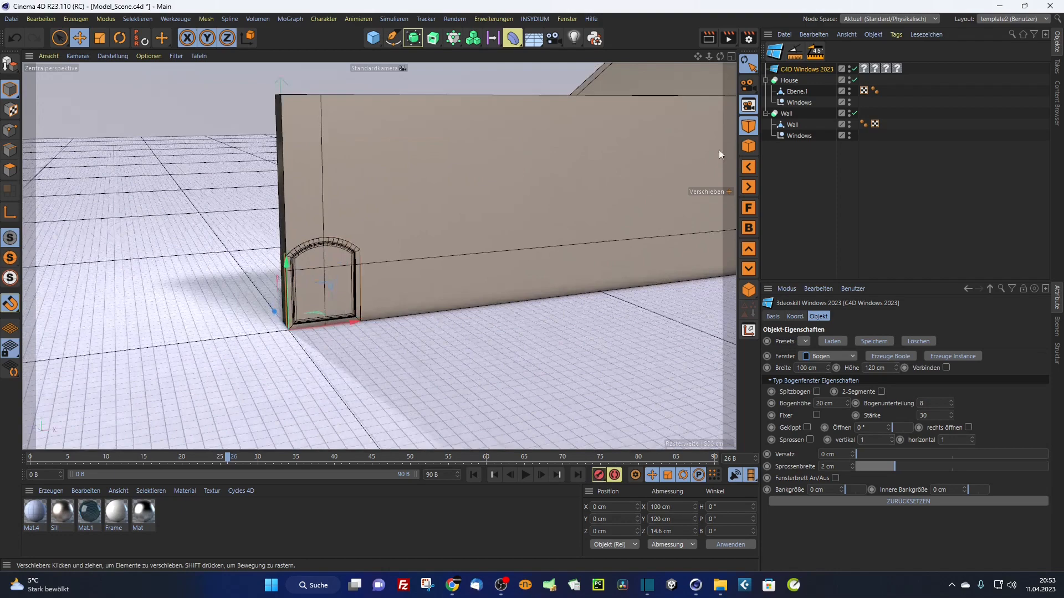
{"action": "left_click", "coordinate": [849, 112]}
{"action": "scroll", "coordinate": [323, 264], "scroll_direction": "up", "scroll_amount": 3}
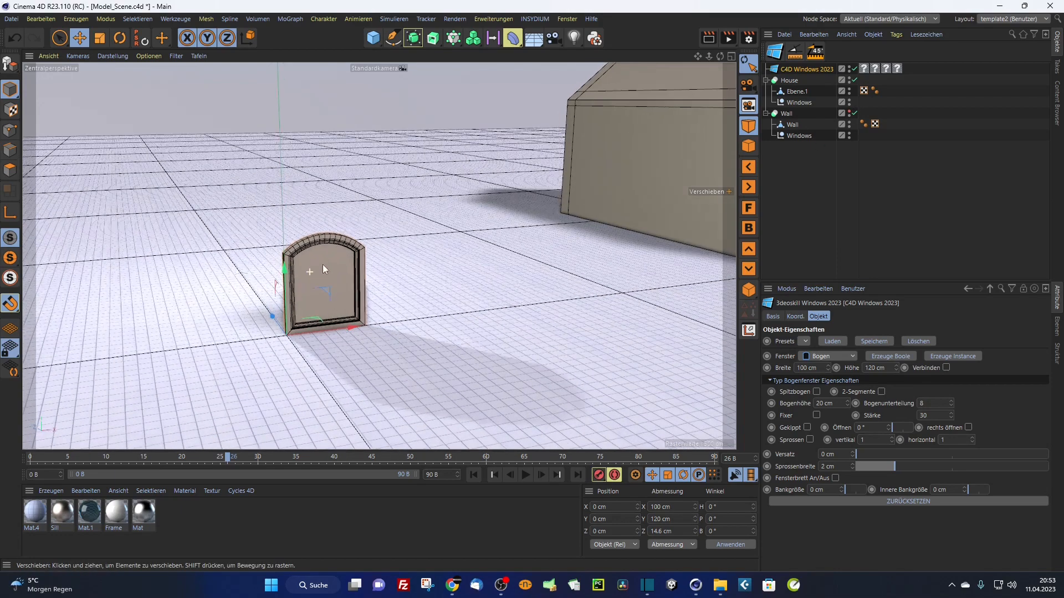
{"action": "left_click_drag", "start_coordinate": [356, 247], "coordinate": [311, 211], "text": "alt"}
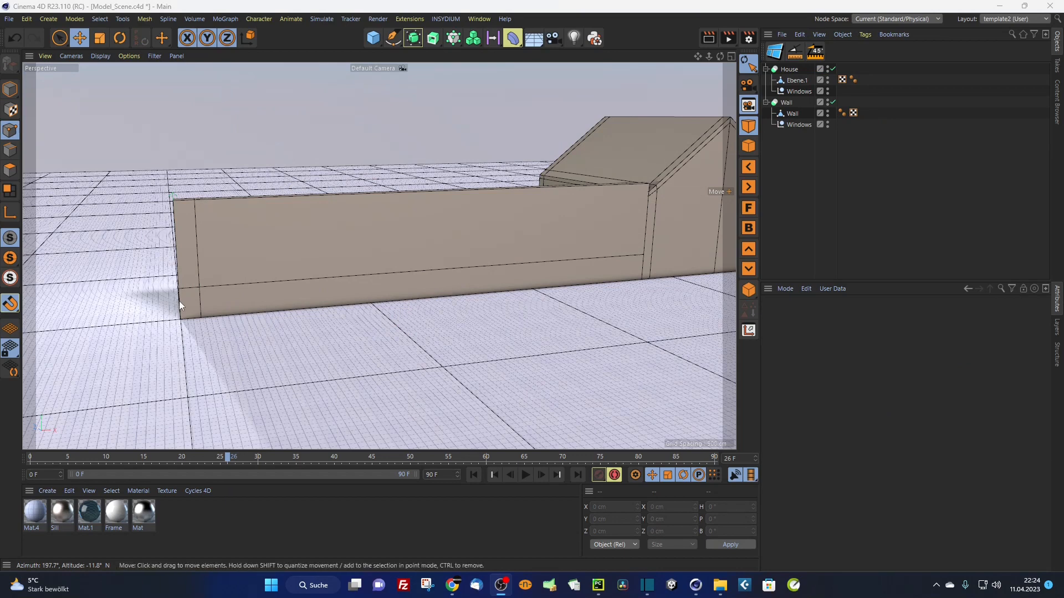
Step: Add a C4D Windows 2023 object with the Arch window type to the scene
{"action": "left_click_drag", "start_coordinate": [179, 301], "coordinate": [291, 273], "text": "alt"}
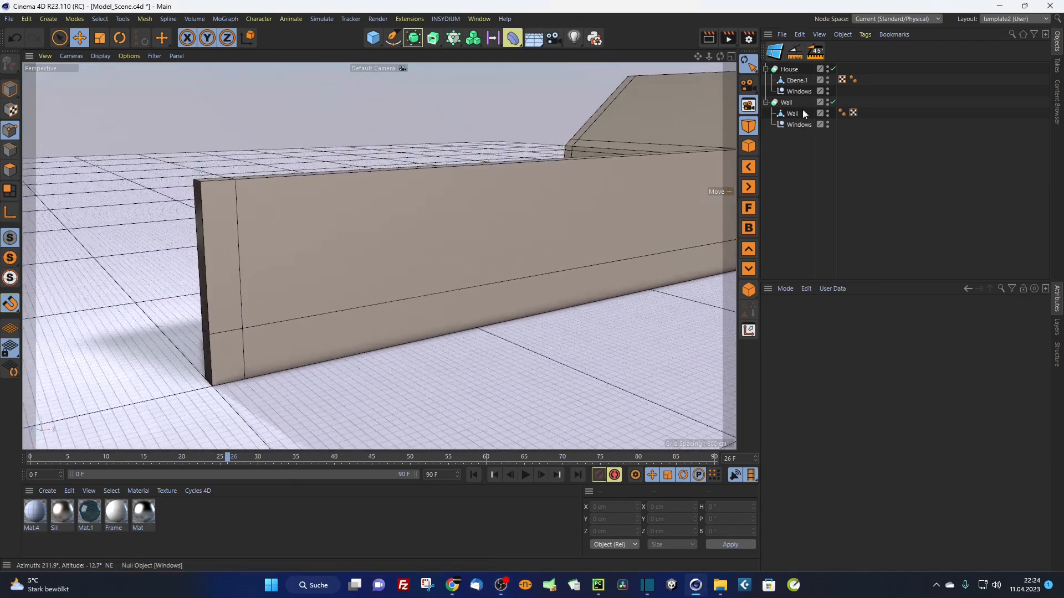
{"action": "left_click", "coordinate": [774, 51]}
{"action": "scroll", "coordinate": [227, 330], "scroll_direction": "up", "scroll_amount": 3}
{"action": "left_click_drag", "start_coordinate": [227, 330], "coordinate": [275, 318], "text": "alt"}
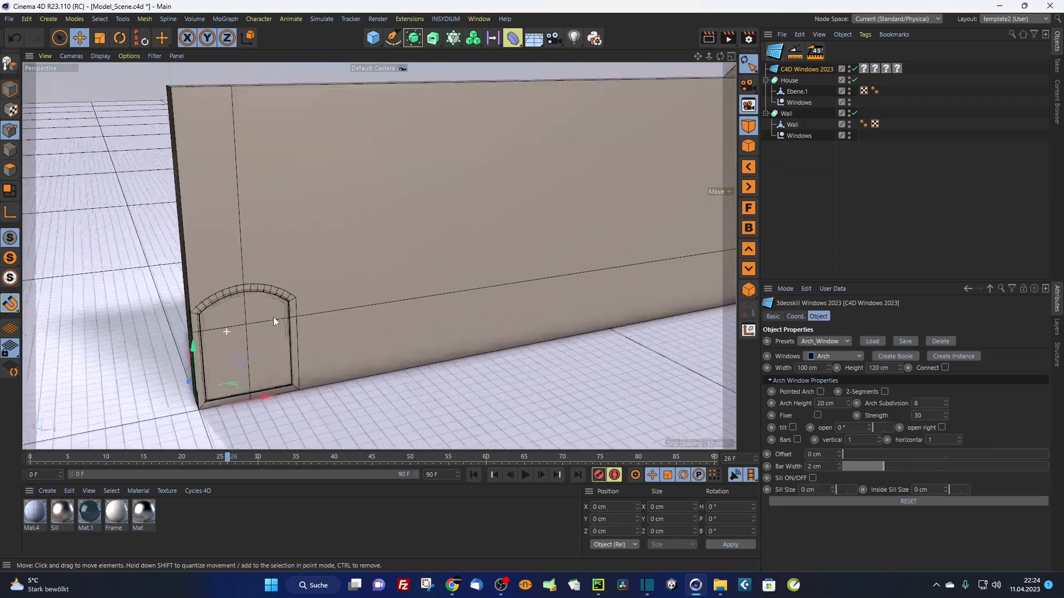
Step: Move the arch window to the crossing edges near the wall's lower corner and hide the Wall group
{"action": "left_click", "coordinate": [293, 344]}
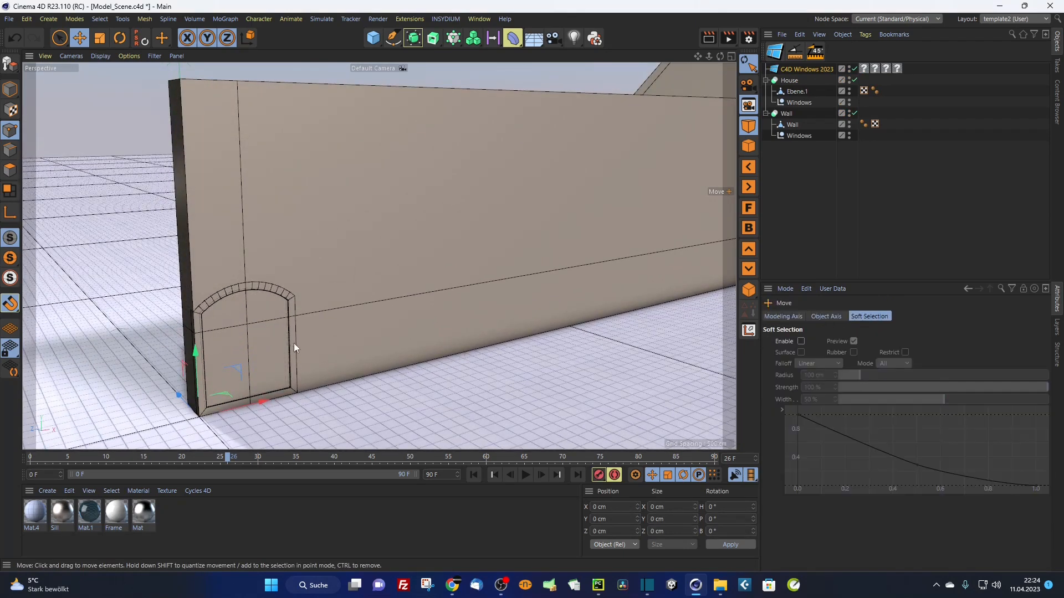
{"action": "left_click_drag", "start_coordinate": [304, 352], "coordinate": [361, 291]}
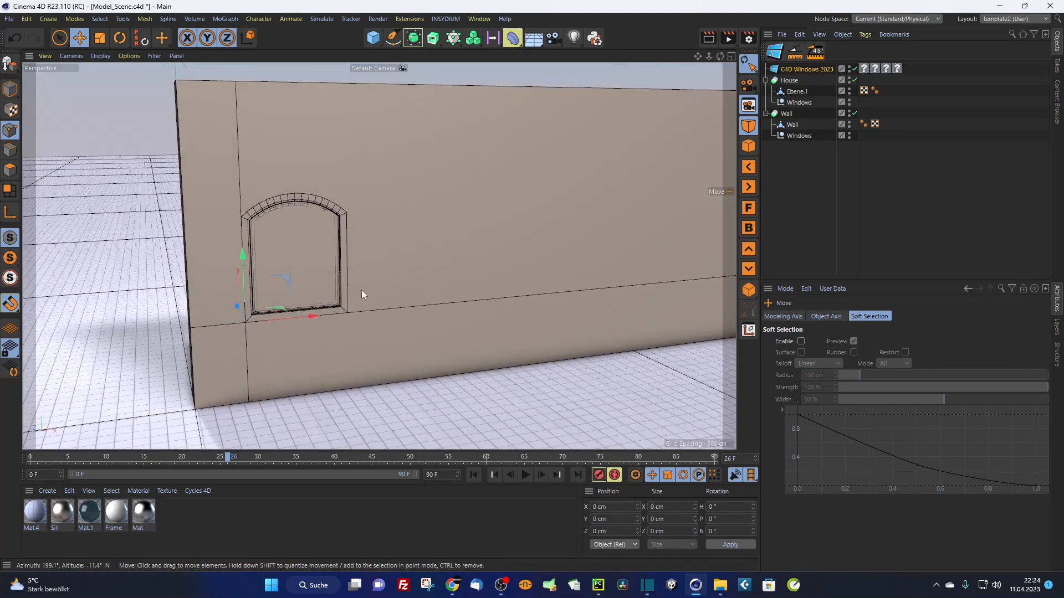
{"action": "left_click", "coordinate": [850, 113]}
{"action": "left_click_drag", "start_coordinate": [297, 252], "coordinate": [299, 197], "text": "alt"}
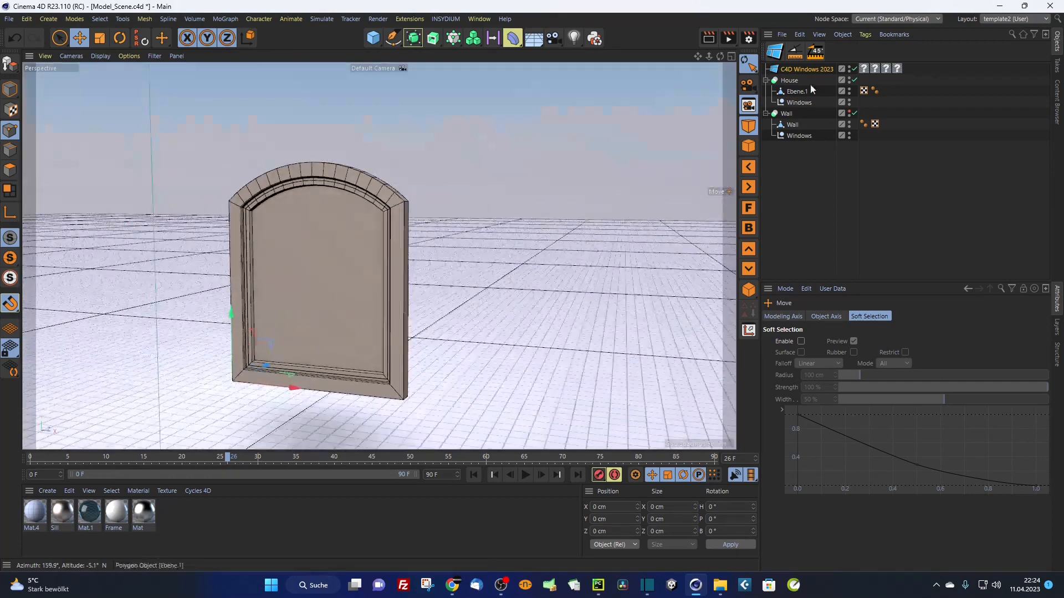
Step: Set the arch window's width and height to 150 cm each
{"action": "left_click", "coordinate": [815, 69]}
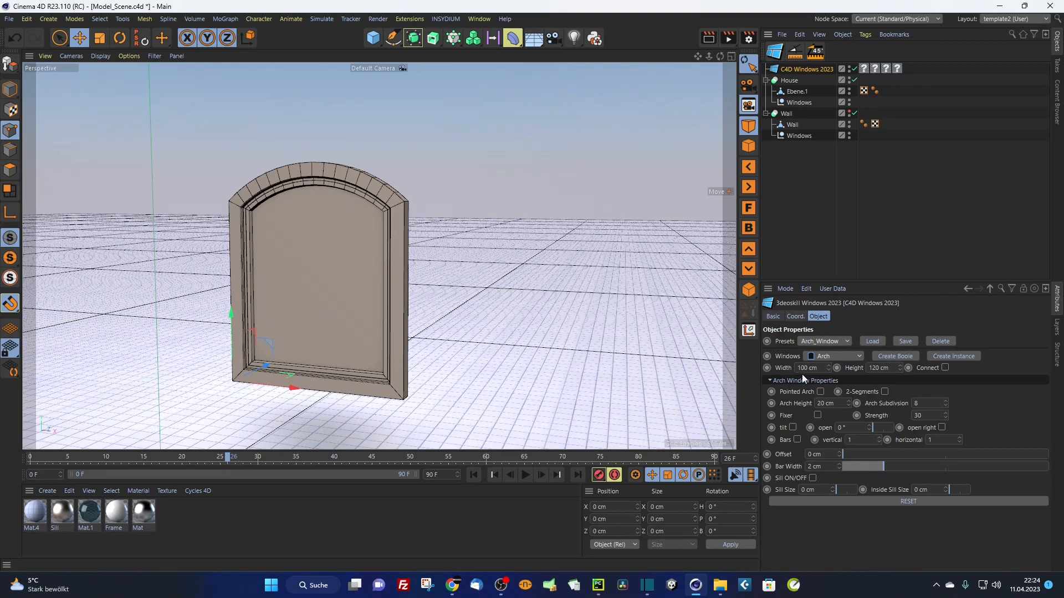
{"action": "left_click_drag", "start_coordinate": [829, 367], "coordinate": [888, 367]}
{"action": "left_click", "coordinate": [888, 367]}
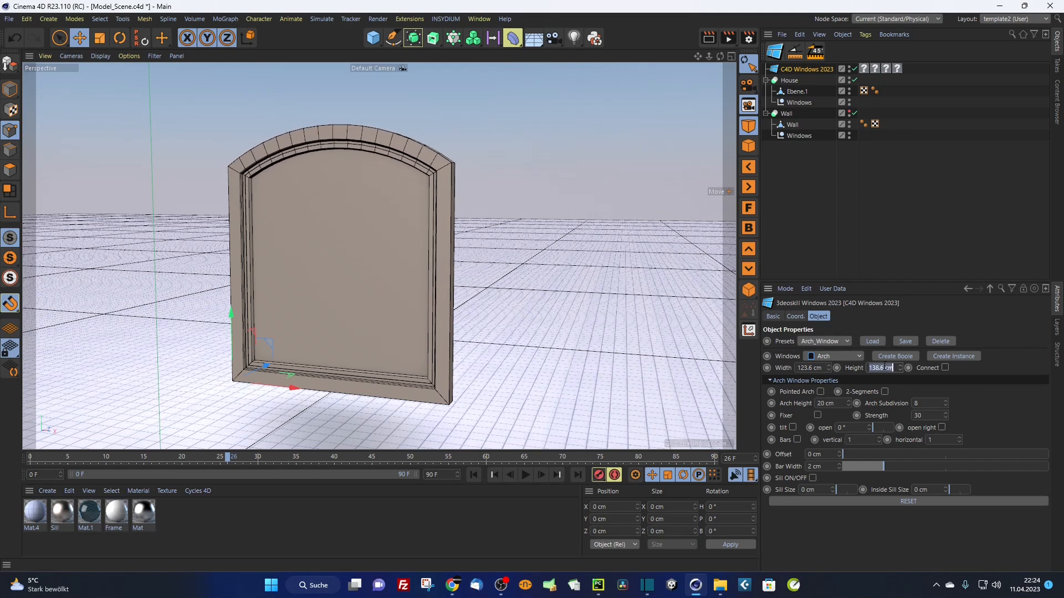
{"action": "type", "text": "150"}
{"action": "key", "text": "Return"}
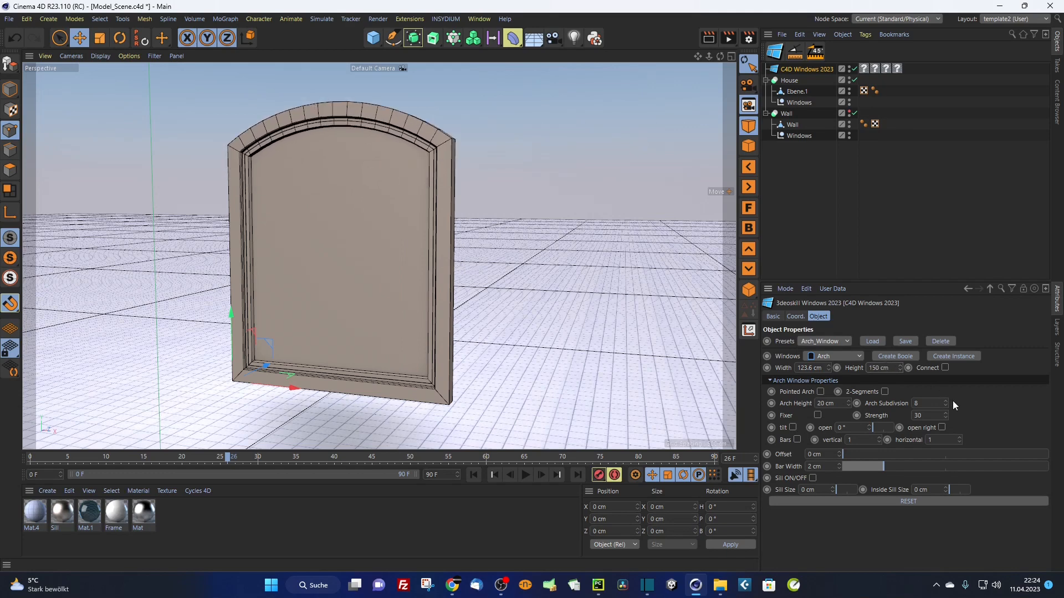
{"action": "type", "text": "120"}
{"action": "double_click", "coordinate": [817, 368]}
{"action": "type", "text": "150"}
{"action": "key", "text": "Return"}
{"action": "scroll", "coordinate": [473, 287], "scroll_direction": "down", "scroll_amount": 3}
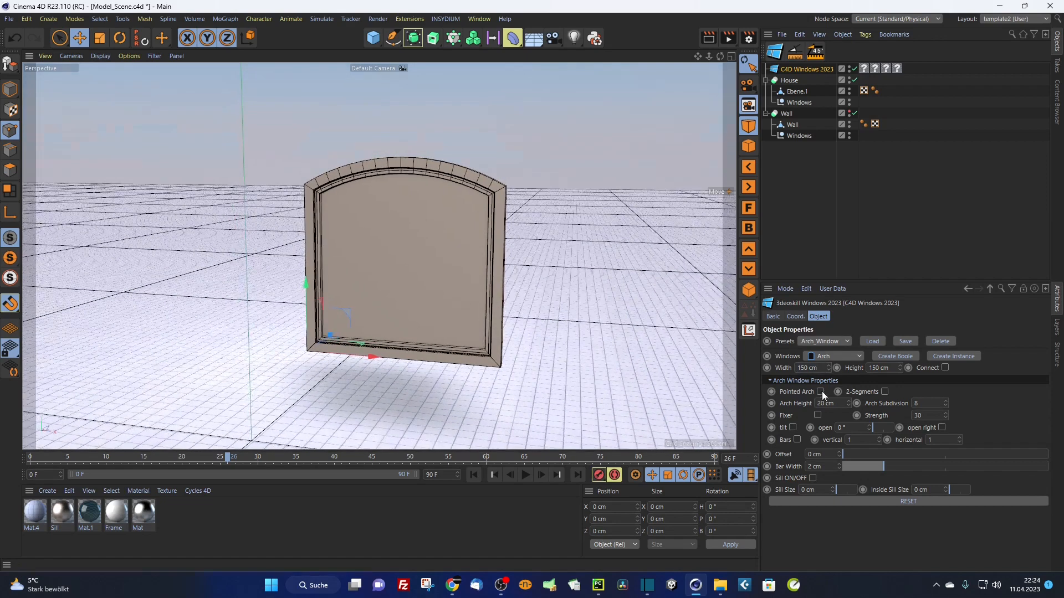
Step: Lower the arch window's arch height to 5.8 cm and examine the mesh at the frame's upper right corner
{"action": "mouse_move", "coordinate": [847, 403]}
{"action": "left_mouse_down"}
{"action": "mouse_move", "coordinate": [846, 381]}
{"action": "mouse_move", "coordinate": [846, 414]}
{"action": "left_mouse_up"}
{"action": "scroll", "coordinate": [516, 198], "scroll_direction": "up", "scroll_amount": 5}
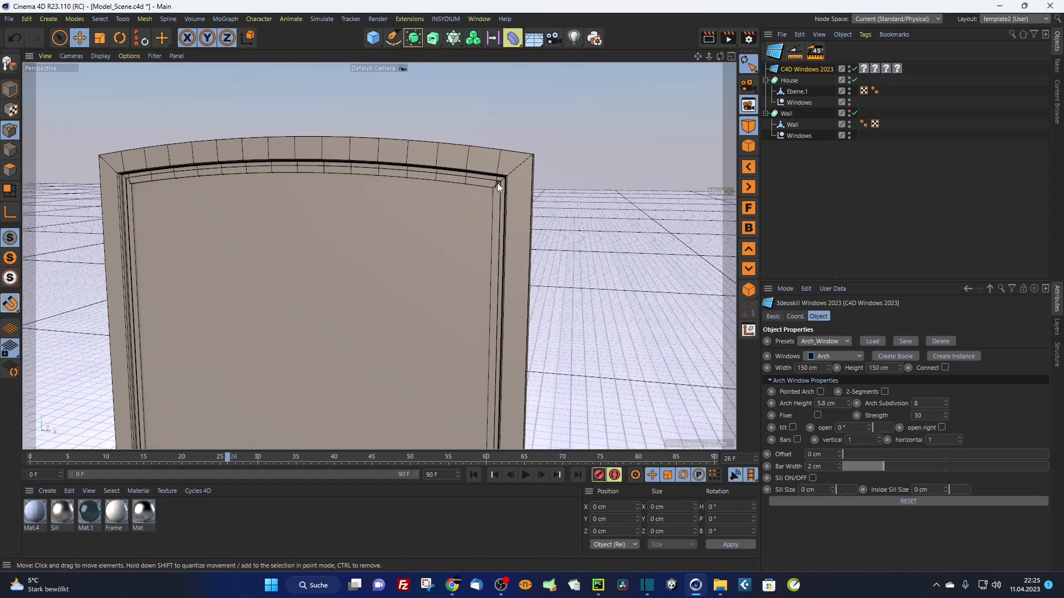
{"action": "scroll", "coordinate": [499, 188], "scroll_direction": "up", "scroll_amount": 4}
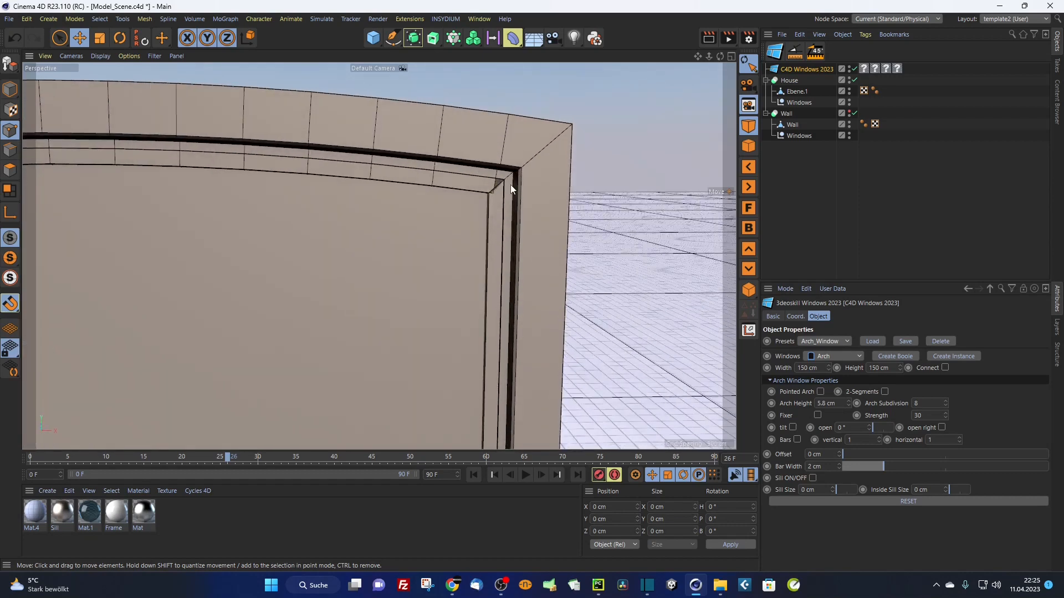
{"action": "scroll", "coordinate": [511, 189], "scroll_direction": "up", "scroll_amount": 6}
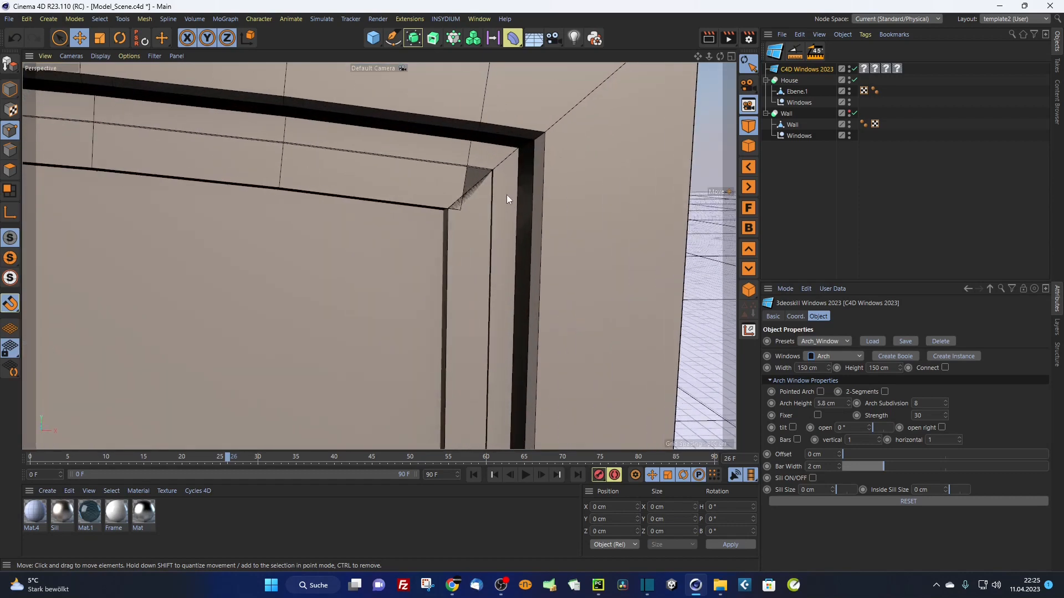
{"action": "left_click_drag", "start_coordinate": [483, 194], "coordinate": [404, 272], "text": "alt"}
{"action": "middle_click_drag", "start_coordinate": [404, 268], "coordinate": [431, 220], "text": "alt"}
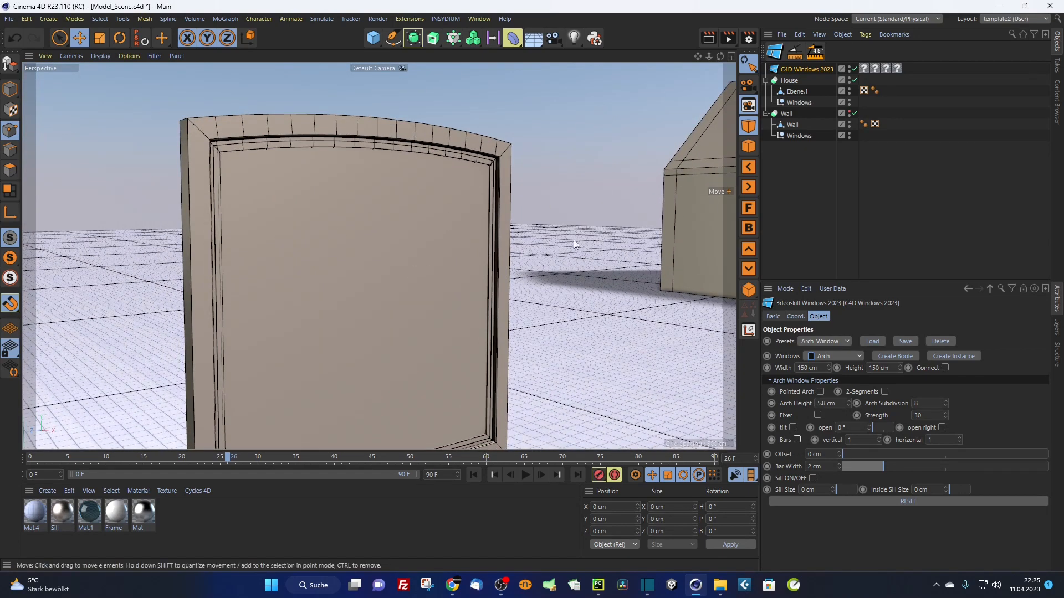
{"action": "left_click_drag", "start_coordinate": [574, 239], "coordinate": [503, 192], "text": "alt"}
{"action": "scroll", "coordinate": [455, 194], "scroll_direction": "up", "scroll_amount": 8}
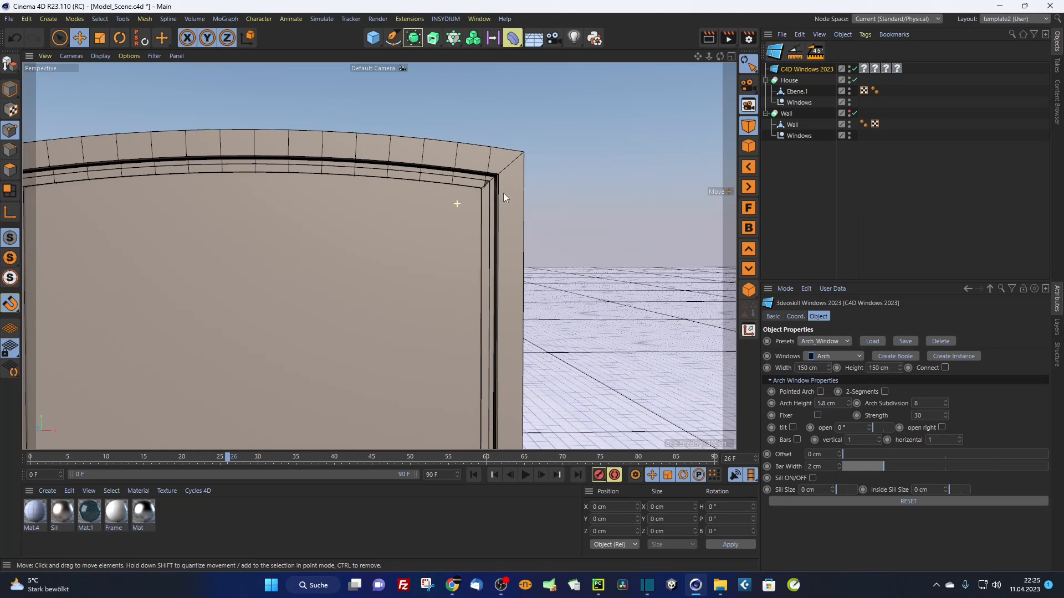
{"action": "scroll", "coordinate": [503, 193], "scroll_direction": "down", "scroll_amount": 8}
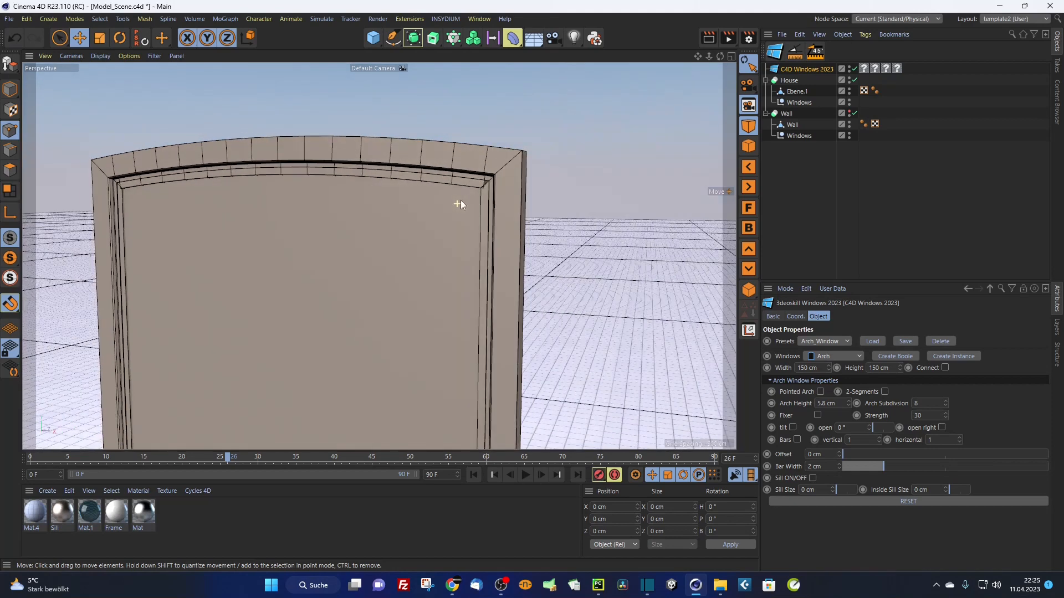
{"action": "left_click_drag", "start_coordinate": [458, 194], "coordinate": [468, 195], "text": "alt"}
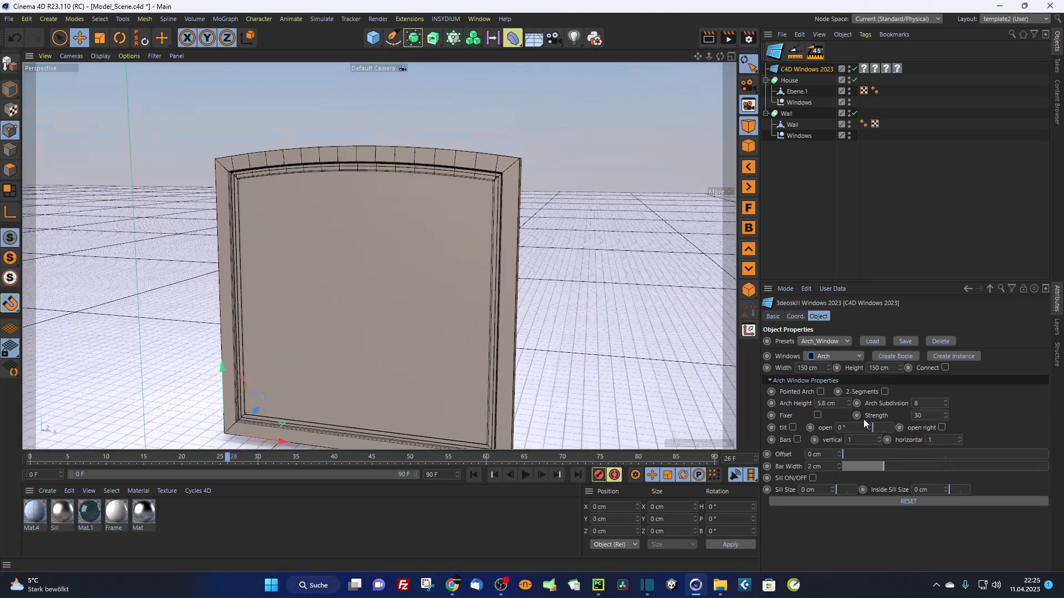
Step: Set the arch subdivision to 10 and enable the Fixer with a strength of 22
{"action": "left_click", "coordinate": [946, 401]}
{"action": "left_click", "coordinate": [945, 401]}
{"action": "left_click", "coordinate": [817, 415]}
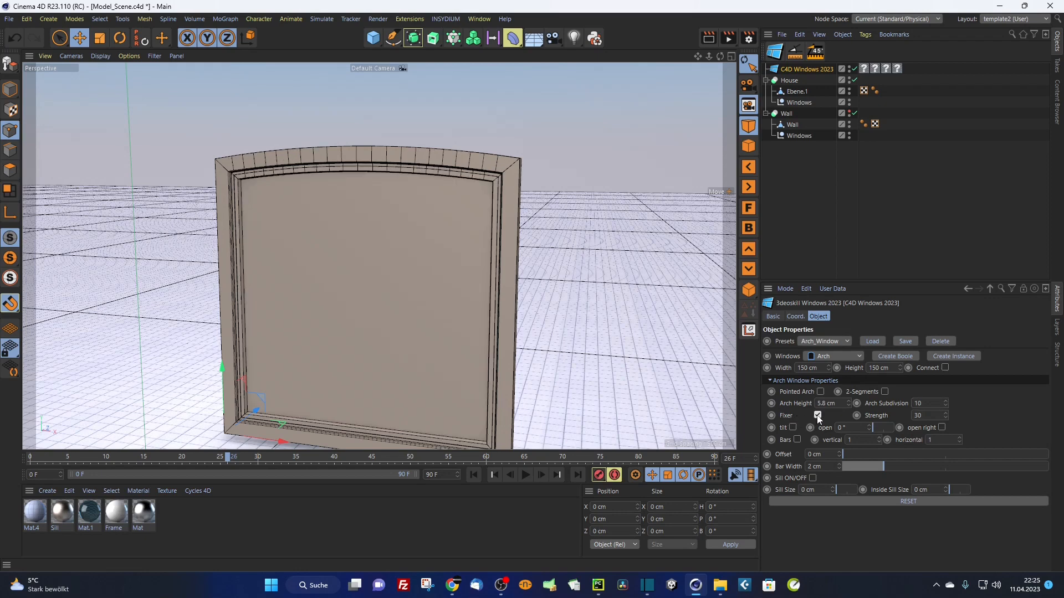
{"action": "scroll", "coordinate": [514, 157], "scroll_direction": "up", "scroll_amount": 2}
{"action": "scroll", "coordinate": [513, 158], "scroll_direction": "up", "scroll_amount": 1}
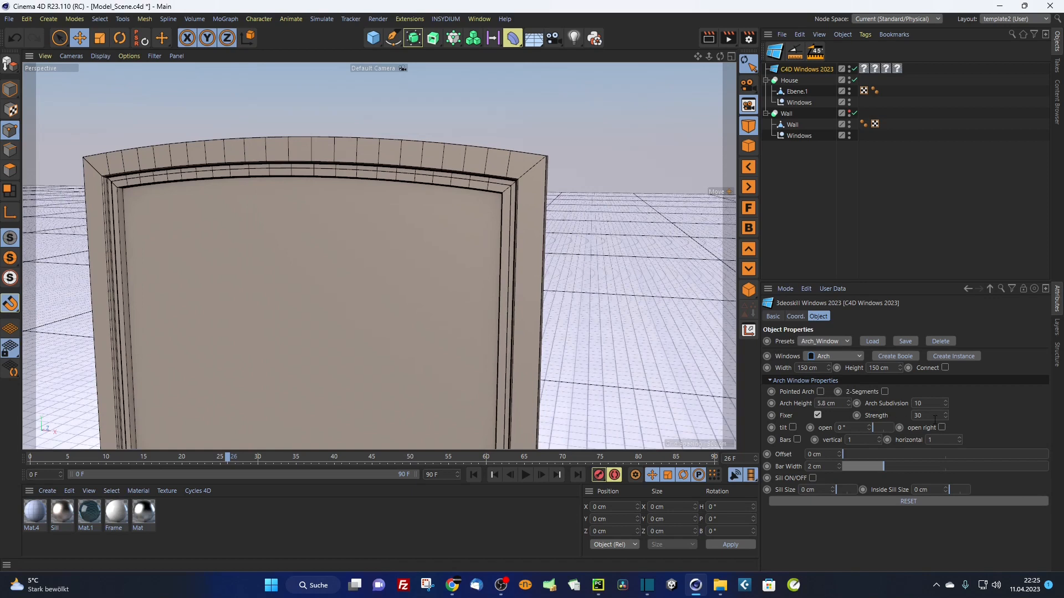
{"action": "mouse_move", "coordinate": [944, 415]}
{"action": "left_mouse_down"}
{"action": "mouse_move", "coordinate": [944, 445]}
{"action": "mouse_move", "coordinate": [945, 415]}
{"action": "left_mouse_up"}
{"action": "scroll", "coordinate": [511, 175], "scroll_direction": "down", "scroll_amount": 6}
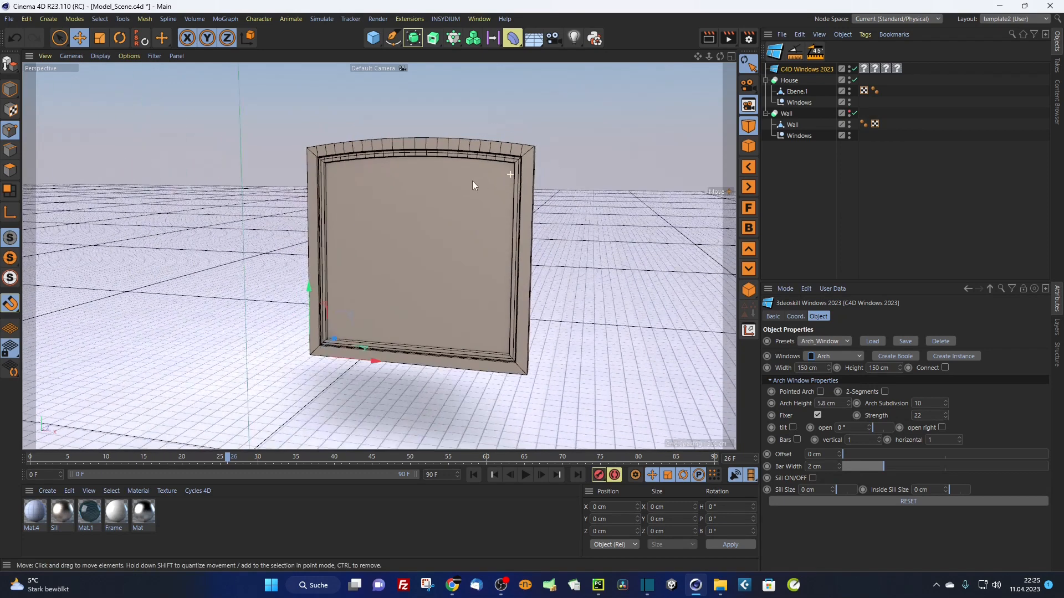
{"action": "left_click_drag", "start_coordinate": [478, 181], "coordinate": [480, 185], "text": "alt"}
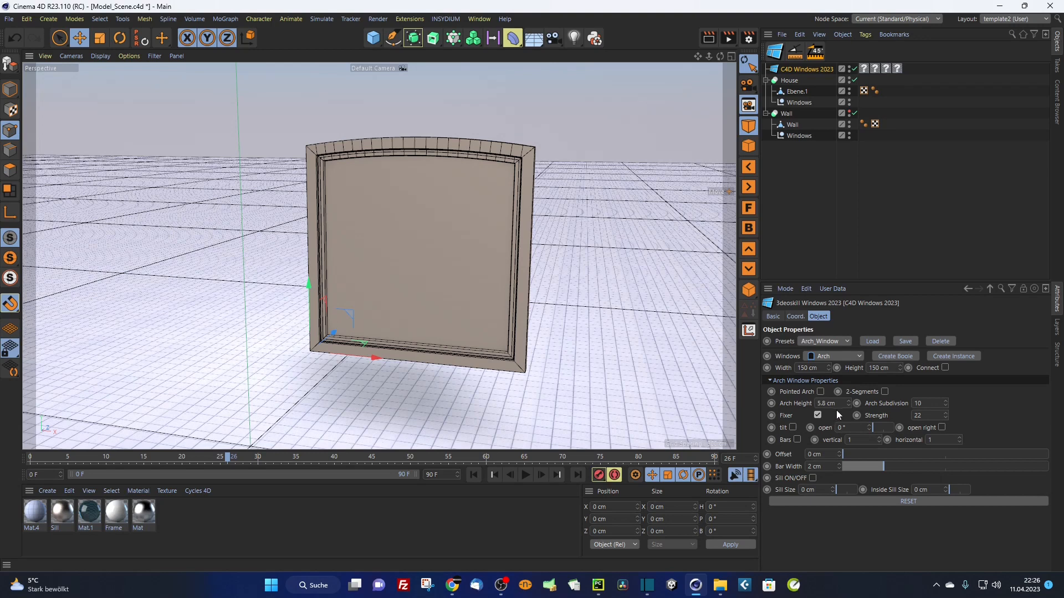
Step: Raise the arch height to 22.7 cm and disable the Fixer
{"action": "mouse_move", "coordinate": [849, 402]}
{"action": "left_mouse_down"}
{"action": "mouse_move", "coordinate": [849, 377]}
{"action": "mouse_move", "coordinate": [849, 412]}
{"action": "mouse_move", "coordinate": [849, 404]}
{"action": "left_mouse_up"}
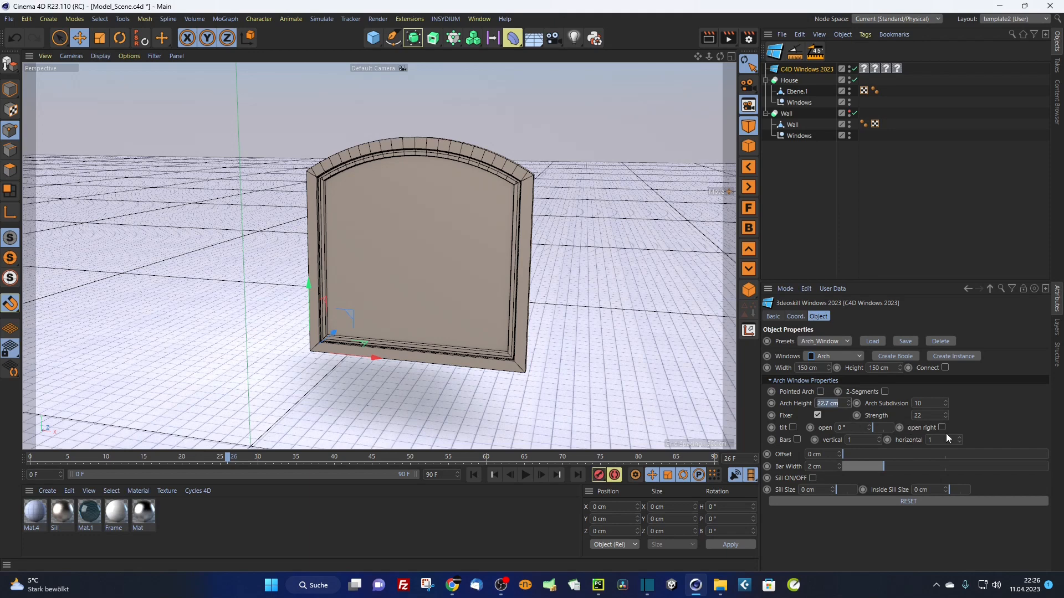
{"action": "left_click", "coordinate": [818, 416]}
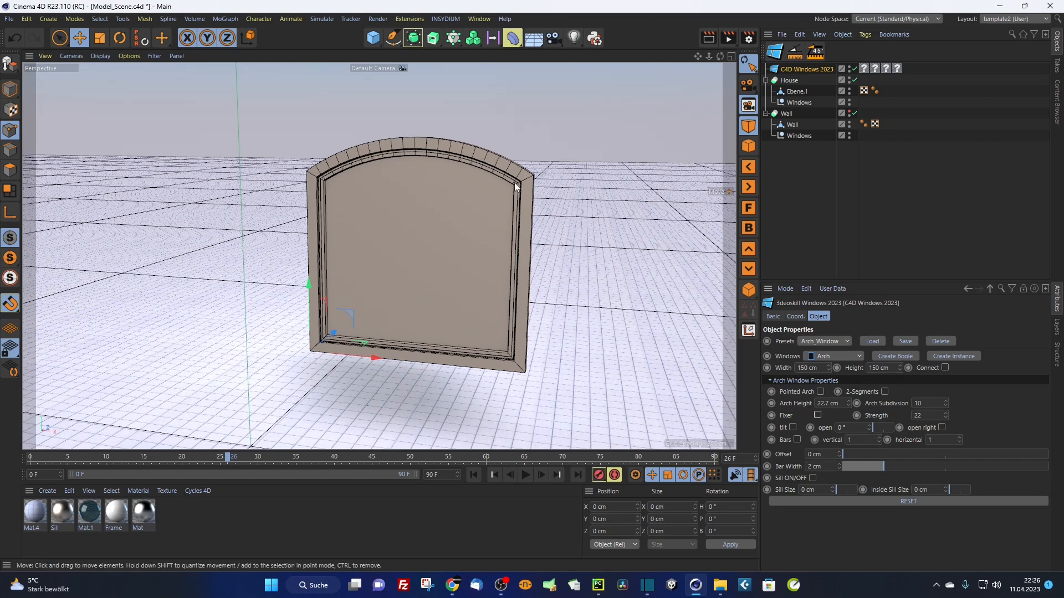
{"action": "left_click_drag", "start_coordinate": [508, 190], "coordinate": [482, 219], "text": "alt"}
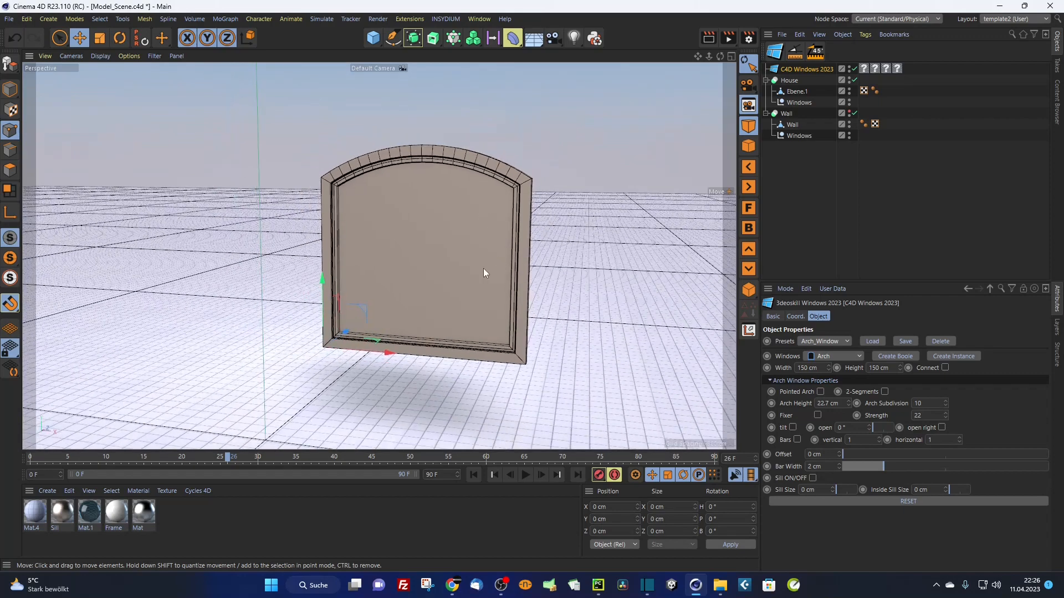
{"action": "mouse_move", "coordinate": [487, 268]}
{"action": "left_mouse_down", "text": "alt"}
{"action": "mouse_move", "coordinate": [499, 275]}
{"action": "mouse_move", "coordinate": [483, 269]}
{"action": "left_mouse_up", "text": "alt"}
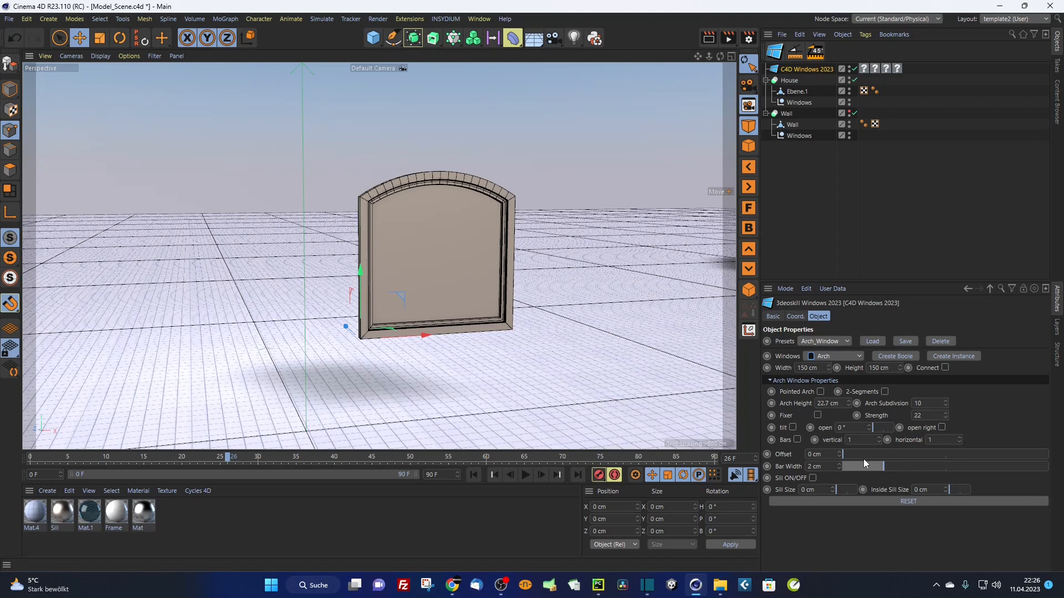
Step: Turn on the arch window's sill and try out the sash's tilt and open settings
{"action": "left_click", "coordinate": [813, 478]}
{"action": "left_click_drag", "start_coordinate": [450, 334], "coordinate": [532, 339], "text": "alt"}
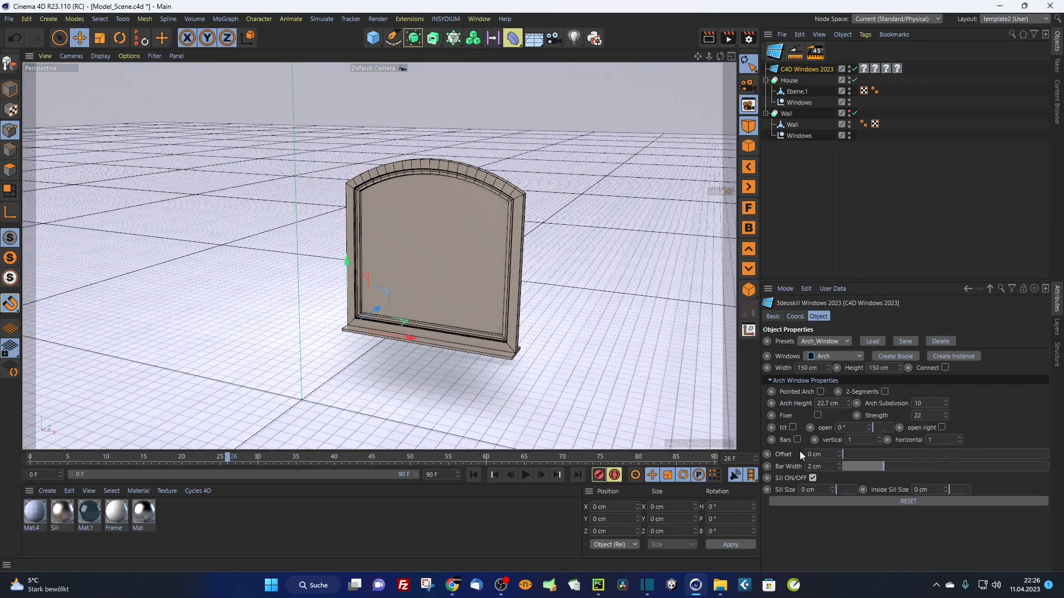
{"action": "left_click", "coordinate": [793, 428]}
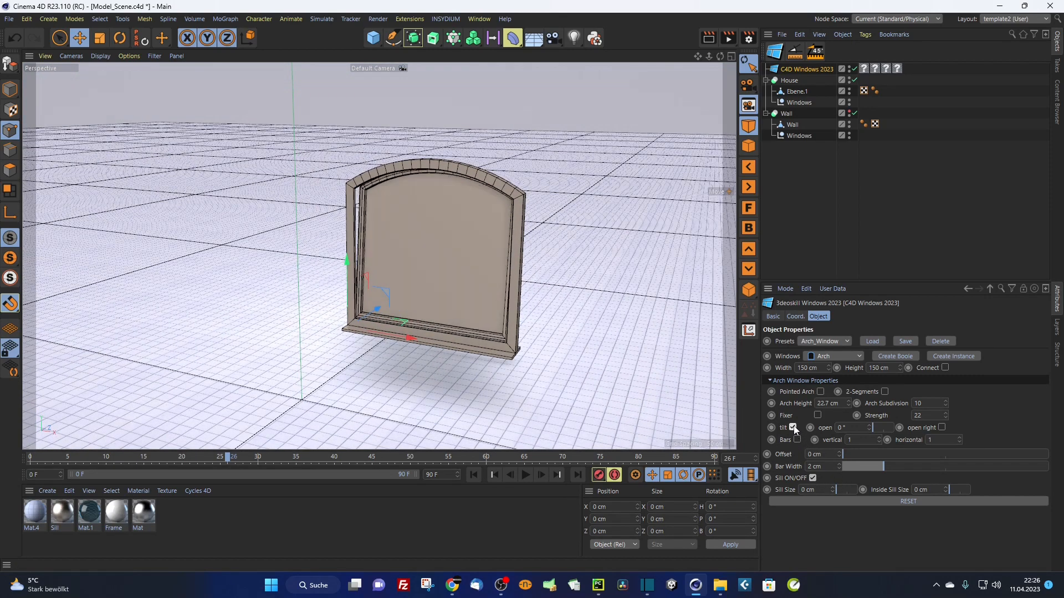
{"action": "left_click", "coordinate": [794, 427]}
{"action": "left_click_drag", "start_coordinate": [879, 428], "coordinate": [840, 424]}
Step: Try the open right option and the opening angle while viewing the arch window's handle side
{"action": "left_click_drag", "start_coordinate": [503, 233], "coordinate": [211, 234], "text": "alt"}
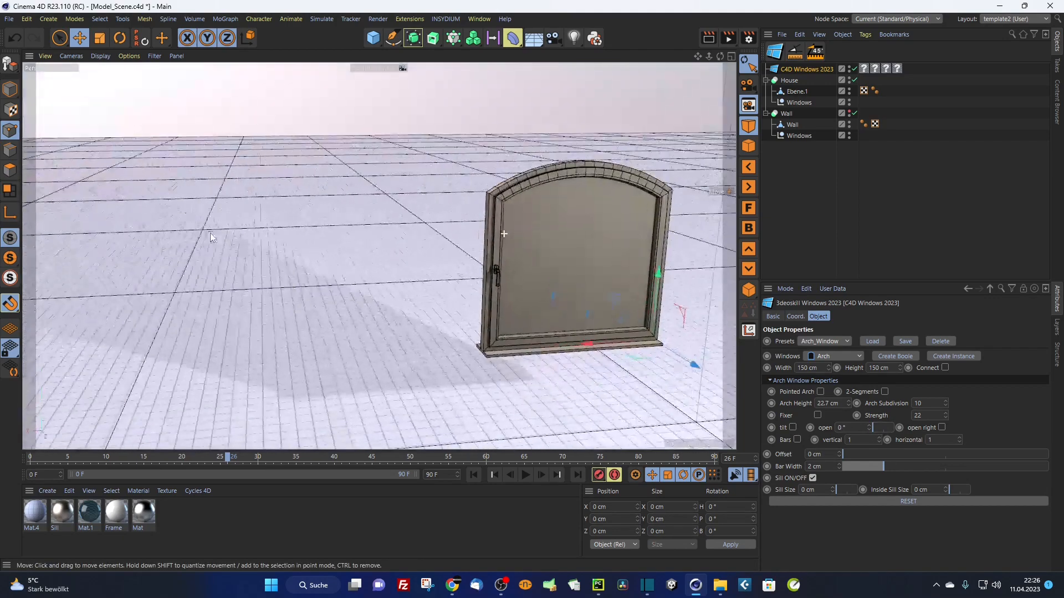
{"action": "middle_click_drag", "start_coordinate": [379, 255], "coordinate": [332, 252], "text": "alt"}
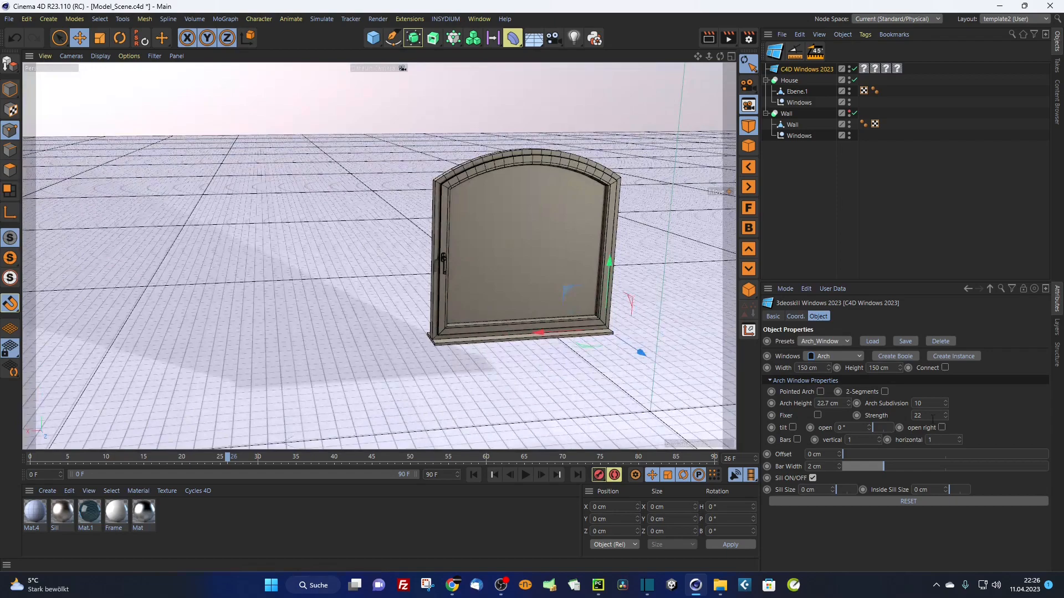
{"action": "left_click_drag", "start_coordinate": [532, 274], "coordinate": [397, 230], "text": "alt"}
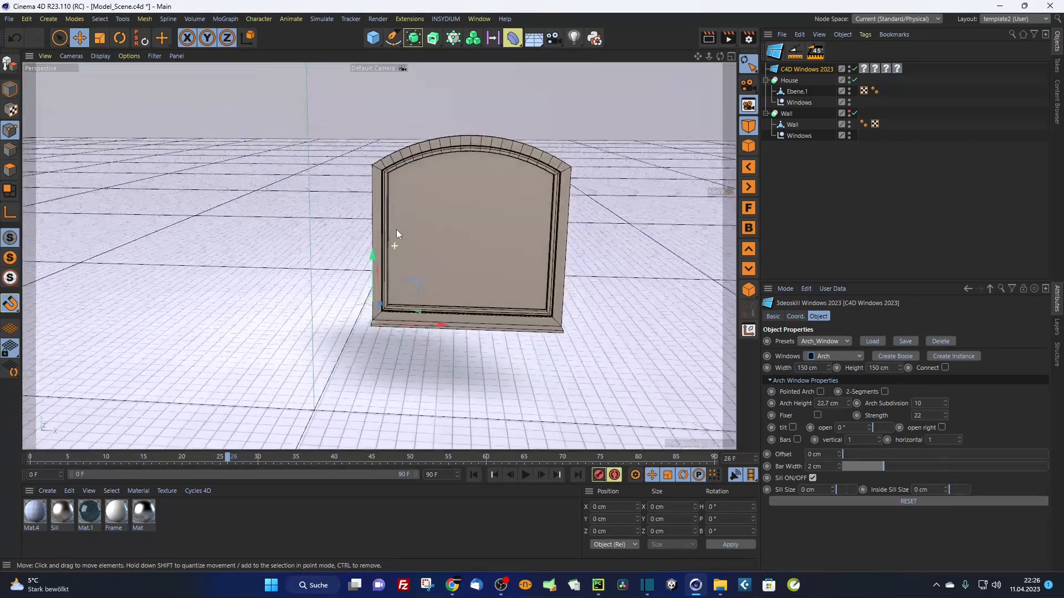
{"action": "left_click_drag", "start_coordinate": [503, 264], "coordinate": [363, 244], "text": "alt"}
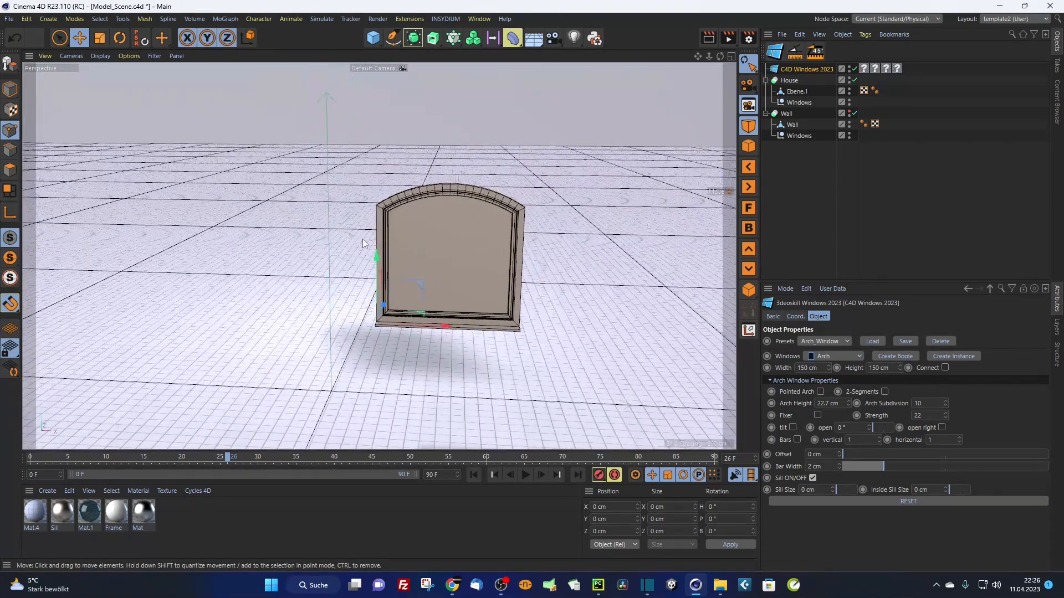
{"action": "left_click_drag", "start_coordinate": [511, 221], "coordinate": [427, 241], "text": "alt"}
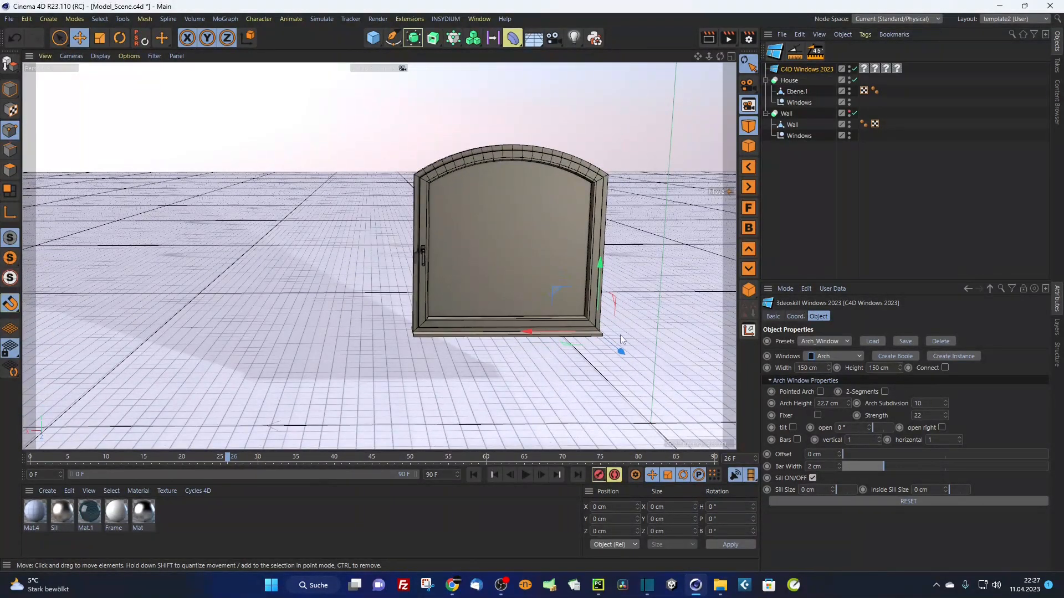
{"action": "left_click_drag", "start_coordinate": [577, 247], "coordinate": [424, 259], "text": "alt"}
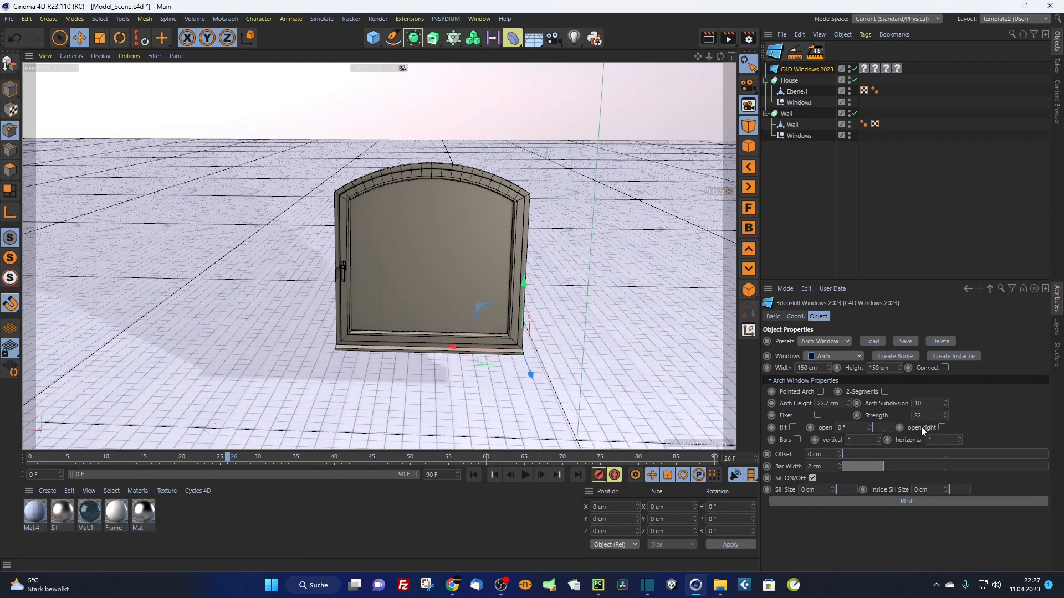
{"action": "left_click", "coordinate": [940, 427]}
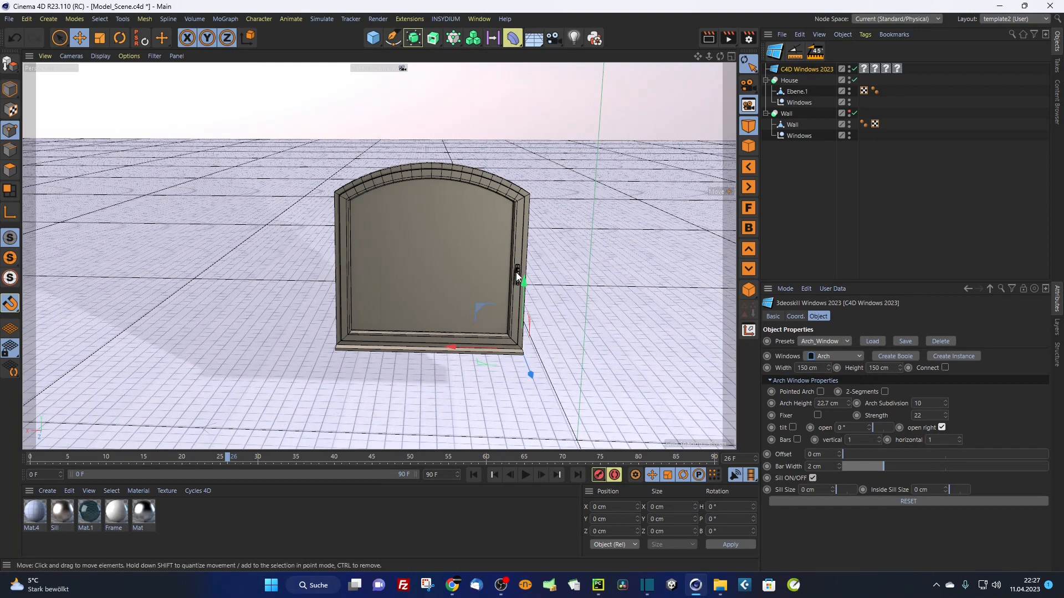
{"action": "middle_click_drag", "start_coordinate": [516, 271], "coordinate": [582, 258], "text": "alt"}
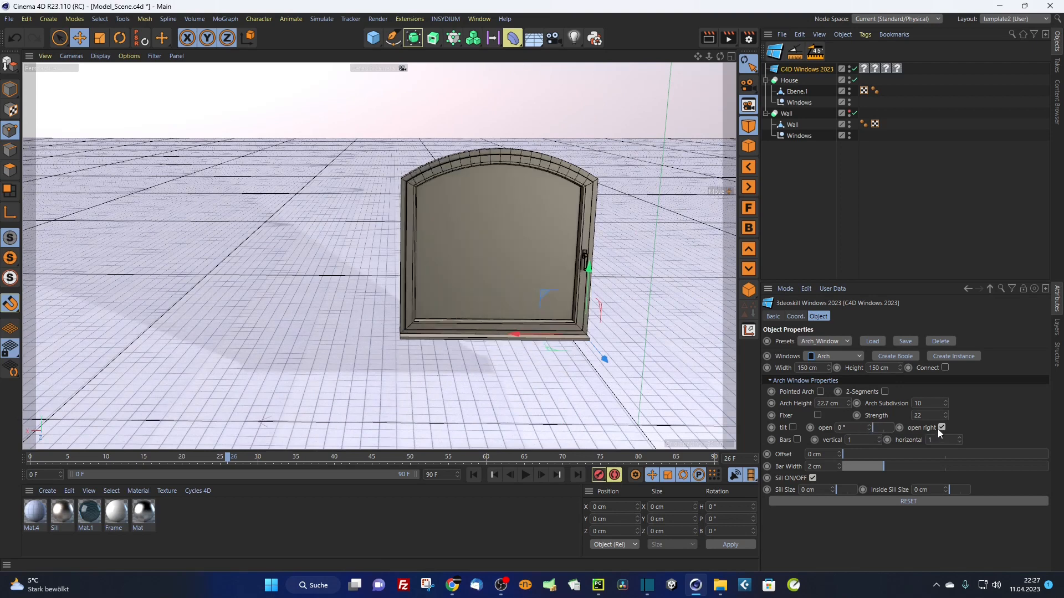
{"action": "left_click", "coordinate": [942, 428]}
{"action": "left_click_drag", "start_coordinate": [885, 428], "coordinate": [858, 426]}
Step: Turn on the window bars and set the arch height to 22.6 cm with the Fixer off
{"action": "left_click_drag", "start_coordinate": [720, 333], "coordinate": [499, 266], "text": "alt"}
{"action": "left_click", "coordinate": [797, 439]}
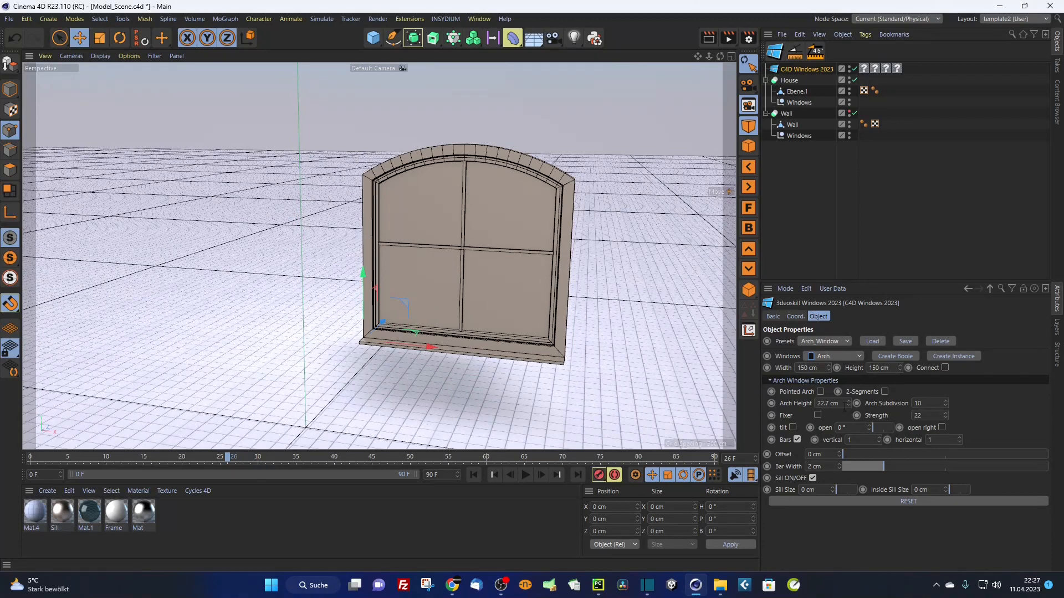
{"action": "mouse_move", "coordinate": [847, 405]}
{"action": "left_mouse_down"}
{"action": "mouse_move", "coordinate": [848, 429]}
{"action": "mouse_move", "coordinate": [844, 404]}
{"action": "left_mouse_up"}
{"action": "left_click", "coordinate": [818, 416]}
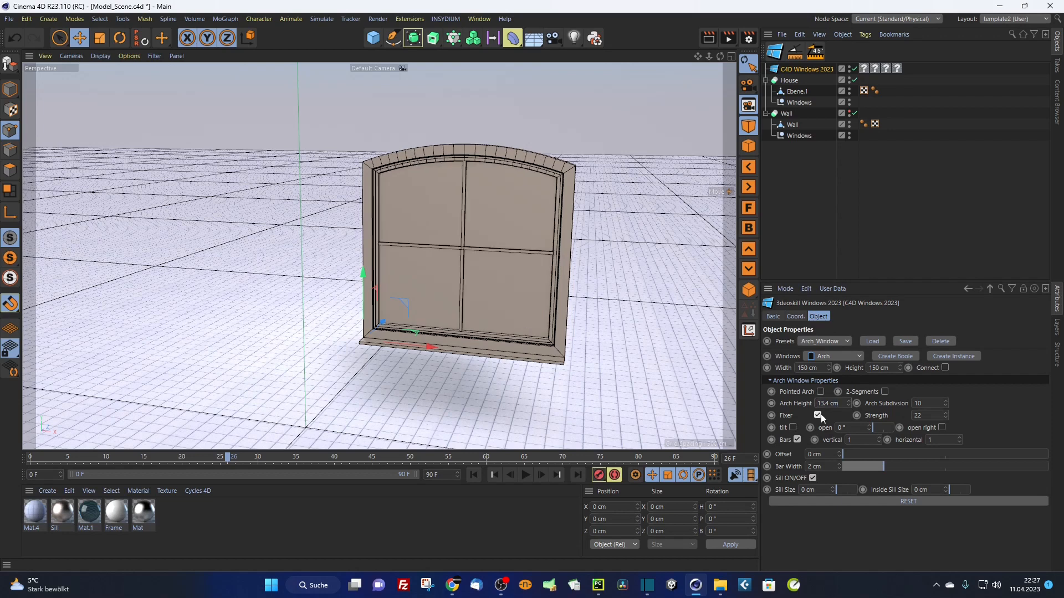
{"action": "left_click", "coordinate": [818, 416]}
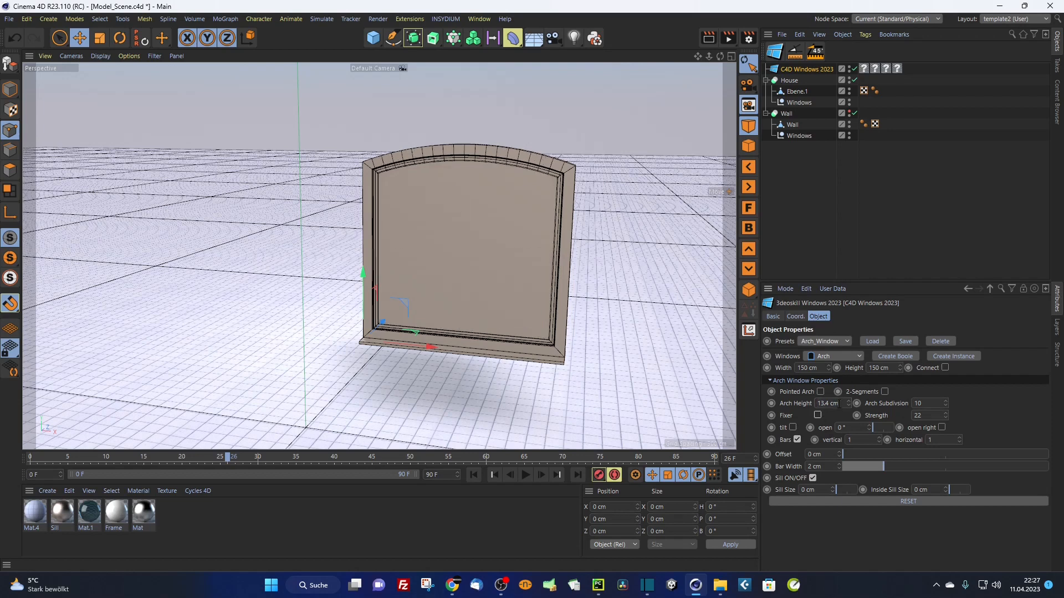
{"action": "left_click_drag", "start_coordinate": [848, 403], "coordinate": [848, 380]}
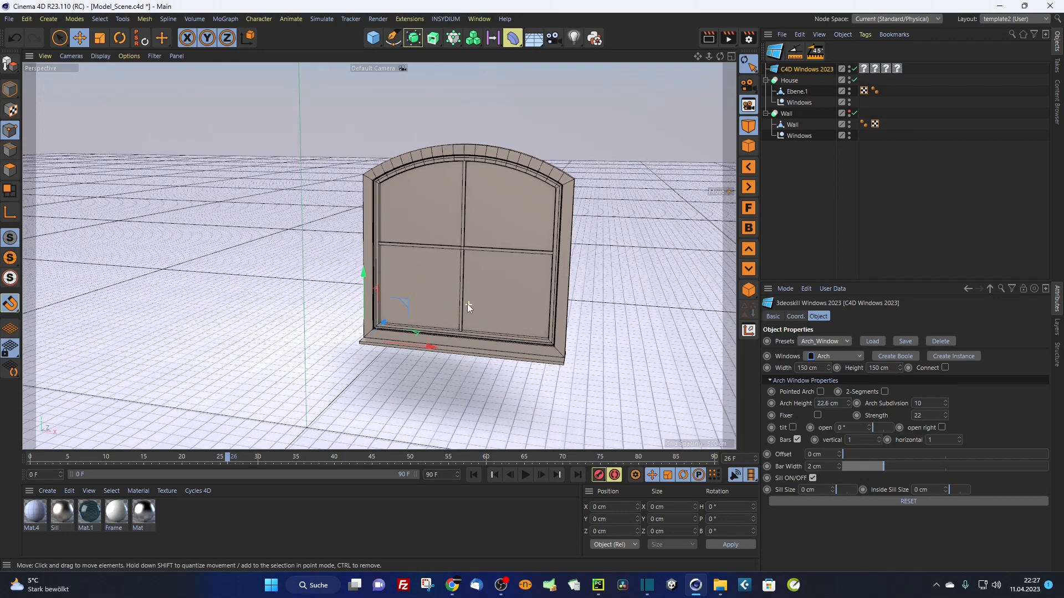
Step: Try the Pointed Arch option on the window and switch it back off
{"action": "mouse_move", "coordinate": [467, 303]}
{"action": "left_mouse_down", "text": "alt"}
{"action": "mouse_move", "coordinate": [529, 307]}
{"action": "mouse_move", "coordinate": [523, 296]}
{"action": "mouse_move", "coordinate": [477, 297]}
{"action": "left_mouse_up", "text": "alt"}
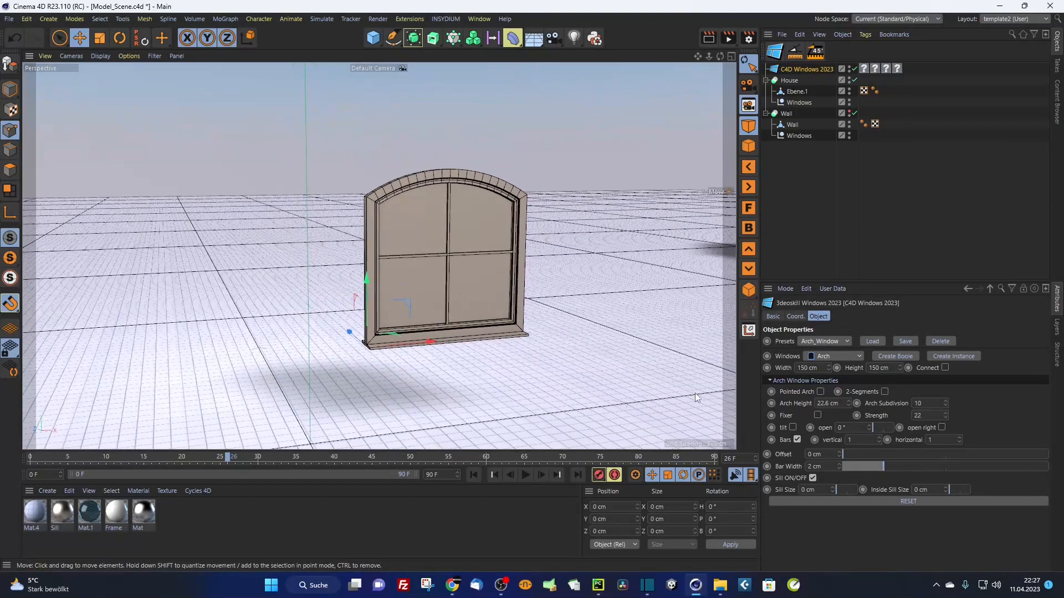
{"action": "left_click", "coordinate": [820, 392]}
{"action": "left_click", "coordinate": [820, 392]}
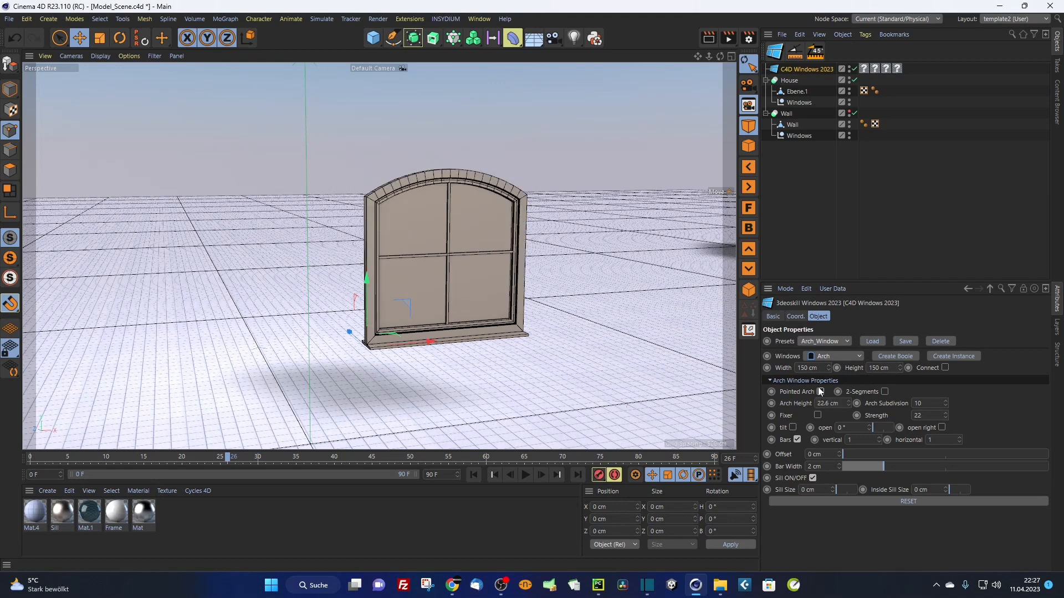
Step: Make the Wall group visible again and view the arch window in the wall
{"action": "left_click_drag", "start_coordinate": [501, 248], "coordinate": [507, 248], "text": "alt"}
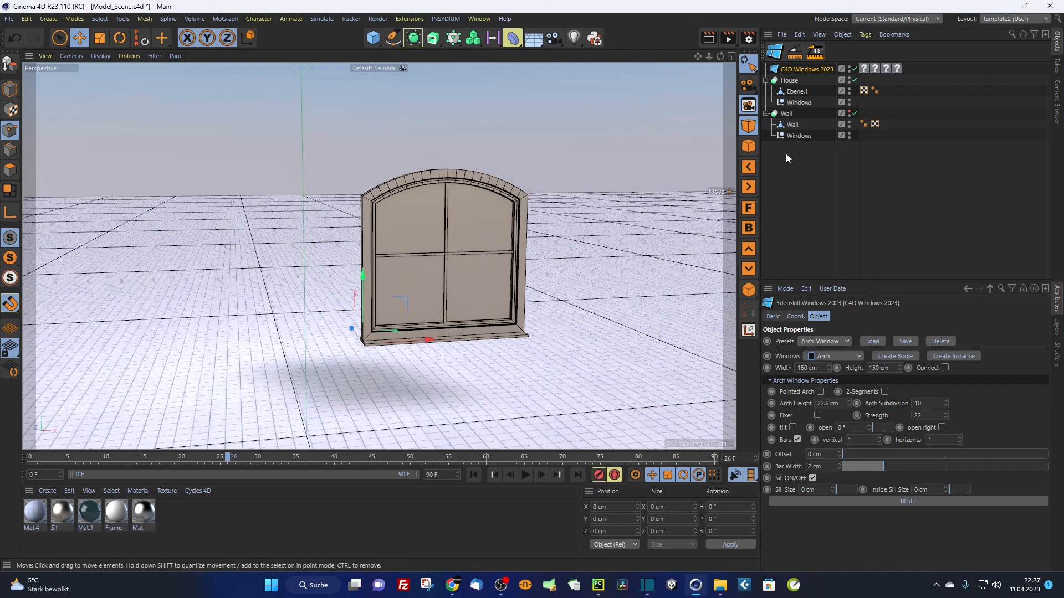
{"action": "left_click", "coordinate": [849, 112]}
{"action": "right_click_drag", "start_coordinate": [451, 235], "coordinate": [392, 245], "text": "alt"}
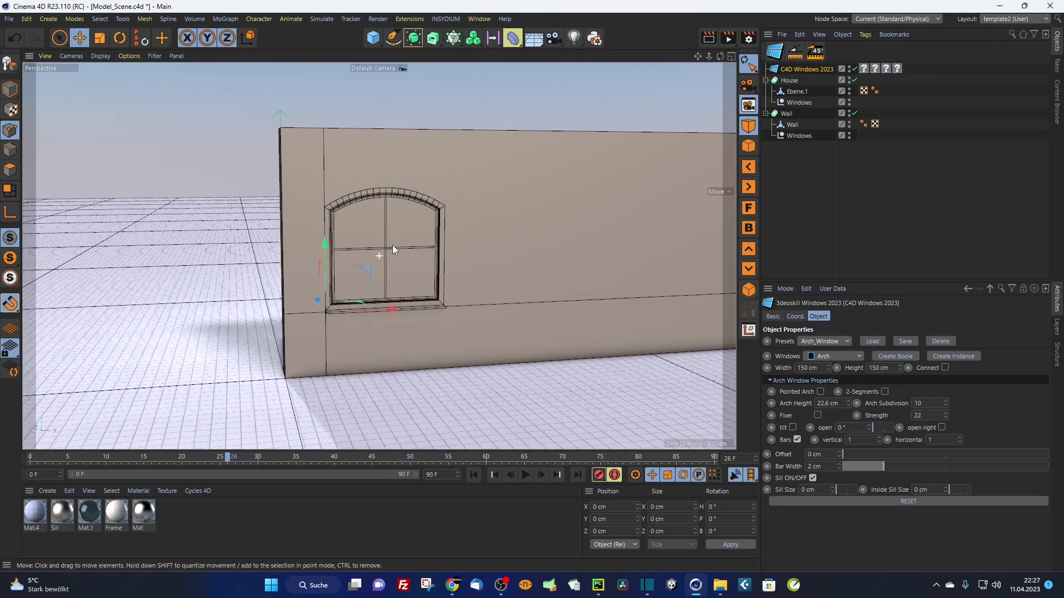
{"action": "left_click_drag", "start_coordinate": [396, 246], "coordinate": [408, 246], "text": "alt"}
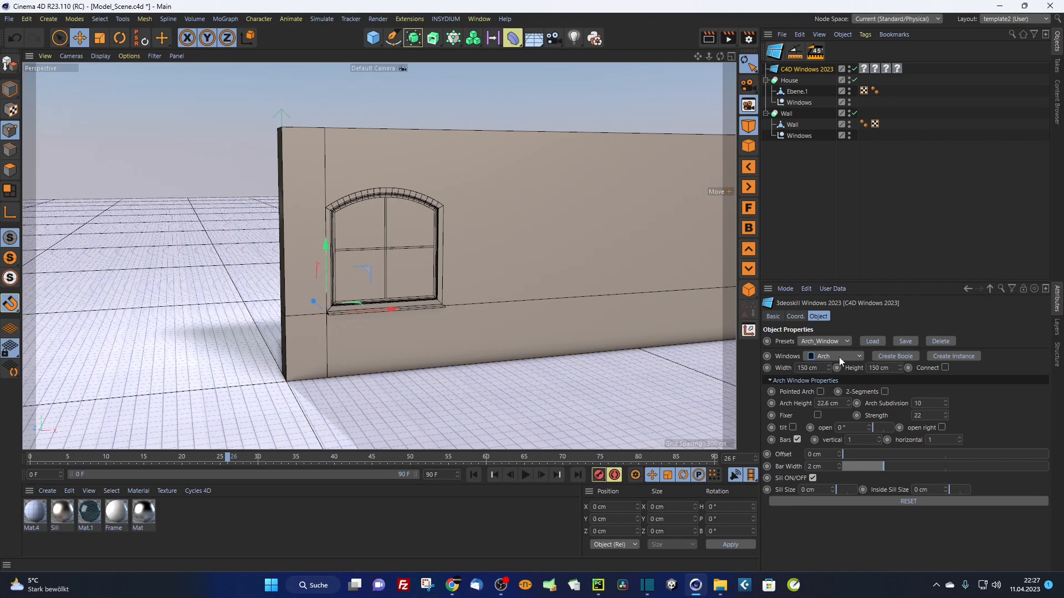
Step: Delete the Arch_Window preset
{"action": "left_click", "coordinate": [931, 341]}
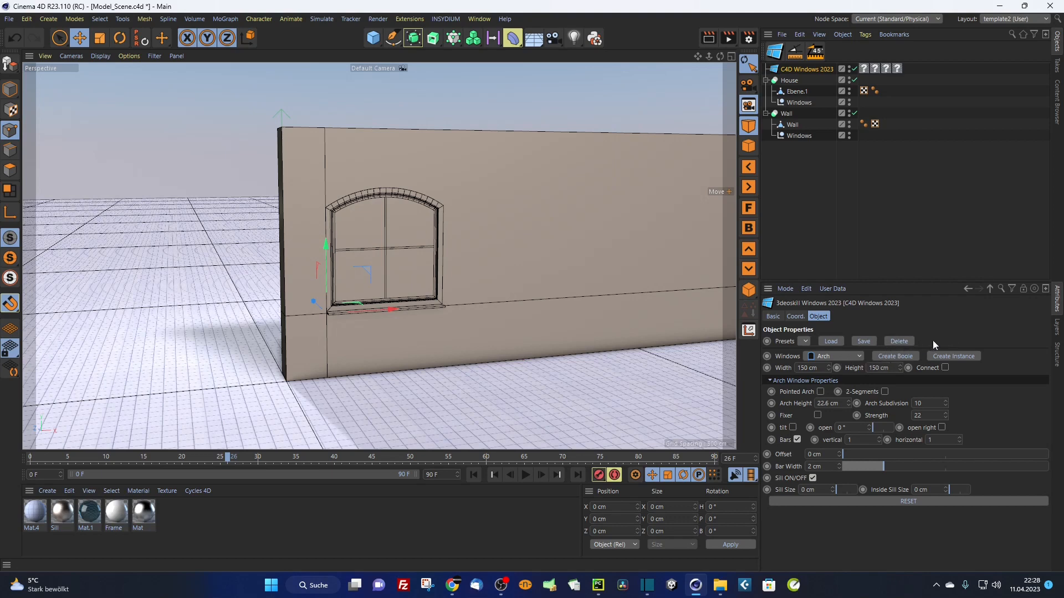
Step: Create a Boole object from the arch window and nest it under the Wall group's Windows null to cut the opening
{"action": "left_click", "coordinate": [891, 357]}
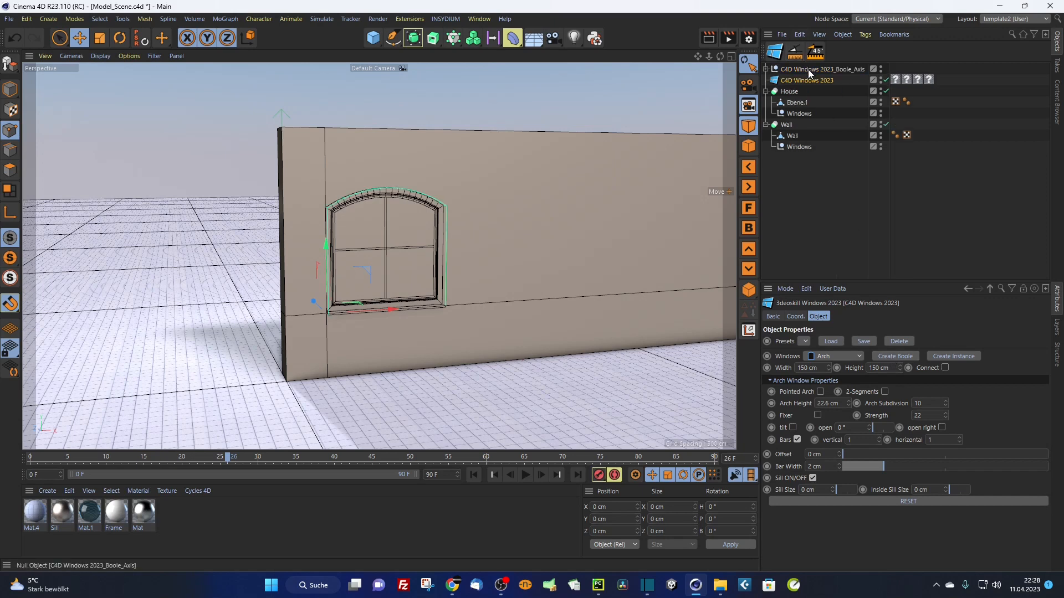
{"action": "left_click_drag", "start_coordinate": [837, 134], "coordinate": [798, 148]}
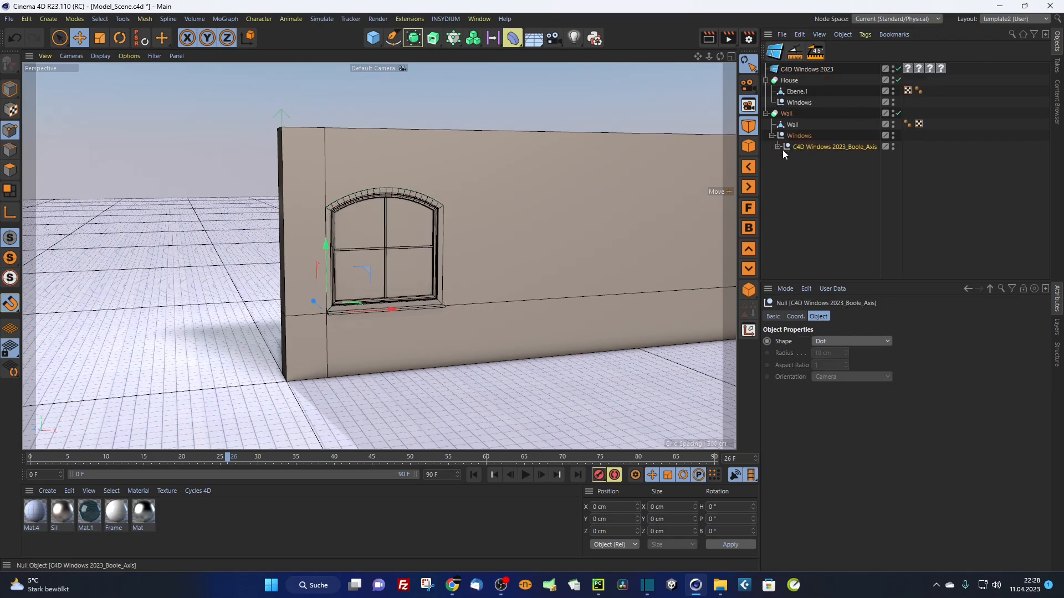
{"action": "mouse_move", "coordinate": [310, 243]}
{"action": "left_mouse_down", "text": "alt"}
{"action": "mouse_move", "coordinate": [340, 247]}
{"action": "mouse_move", "coordinate": [327, 244]}
{"action": "left_mouse_up", "text": "alt"}
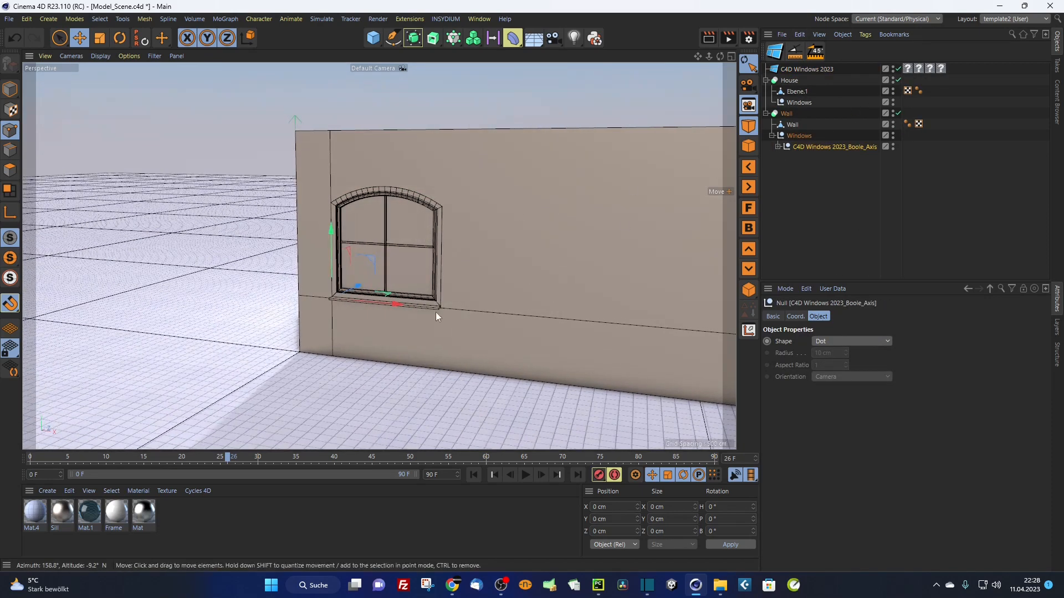
Step: Inspect the names of the four material tags on the C4D Windows 2023 object
{"action": "left_click", "coordinate": [806, 68]}
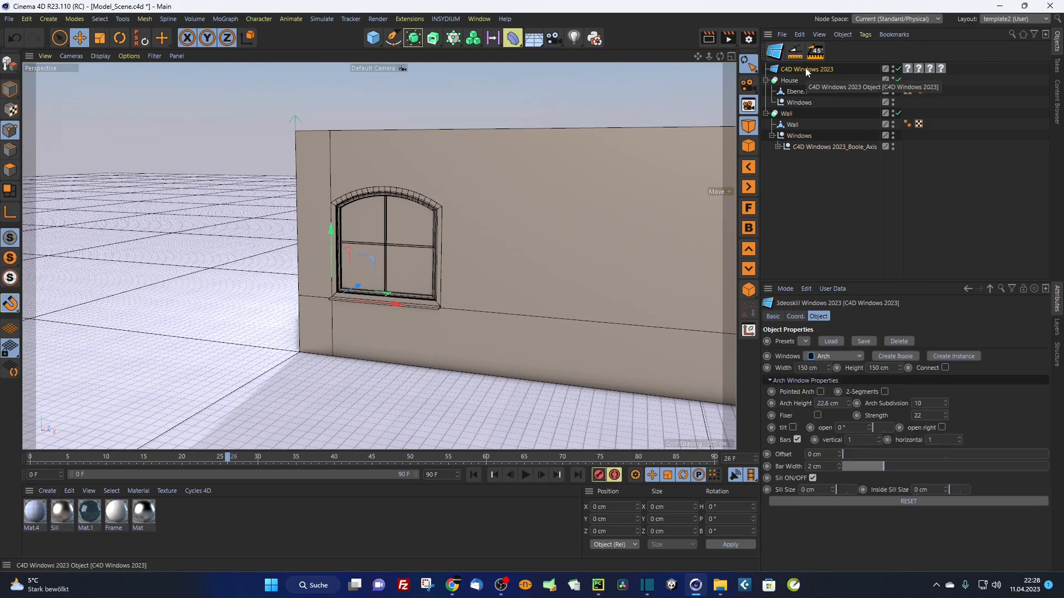
{"action": "left_click", "coordinate": [908, 70]}
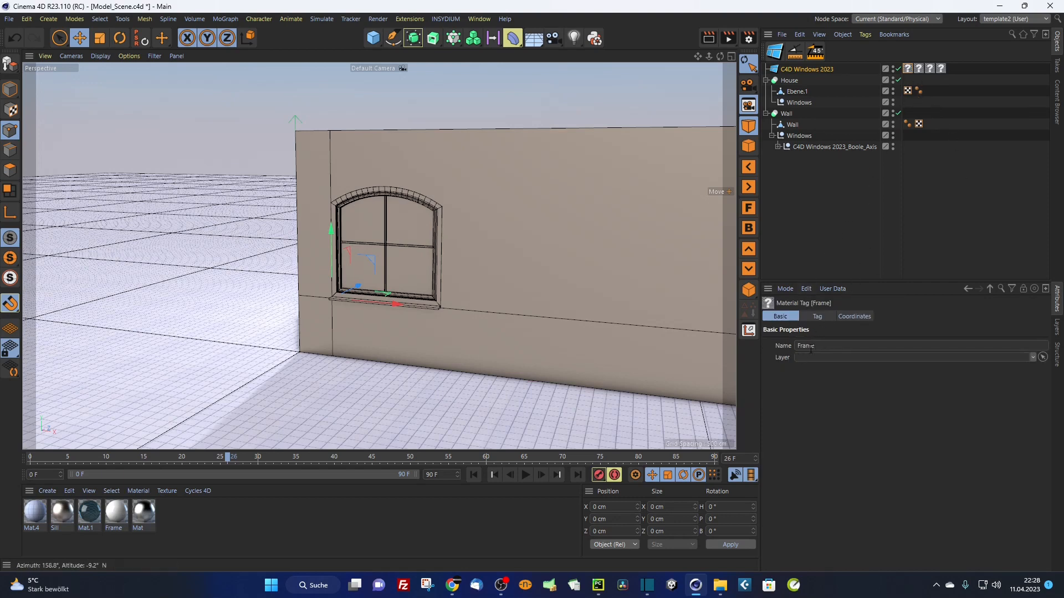
{"action": "left_click", "coordinate": [918, 68]}
{"action": "left_click", "coordinate": [940, 69]}
{"action": "left_click", "coordinate": [931, 68]}
{"action": "left_click", "coordinate": [183, 531]}
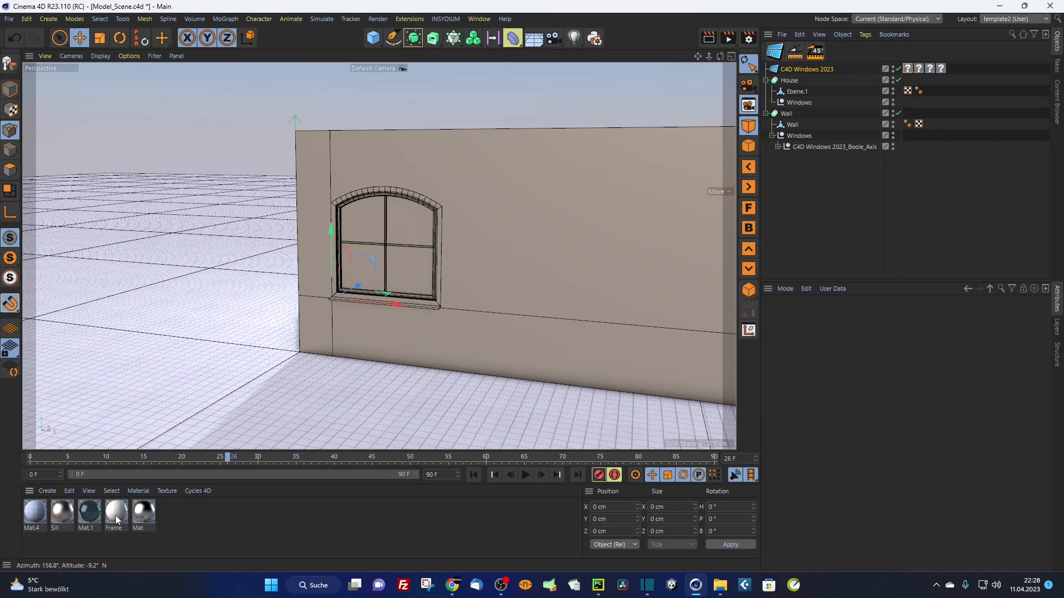
Step: Assign the materials Frame, Mat.1, Mat and Sill to the window's first, second, third and fourth material tags respectively
{"action": "left_click_drag", "start_coordinate": [117, 519], "coordinate": [908, 69]}
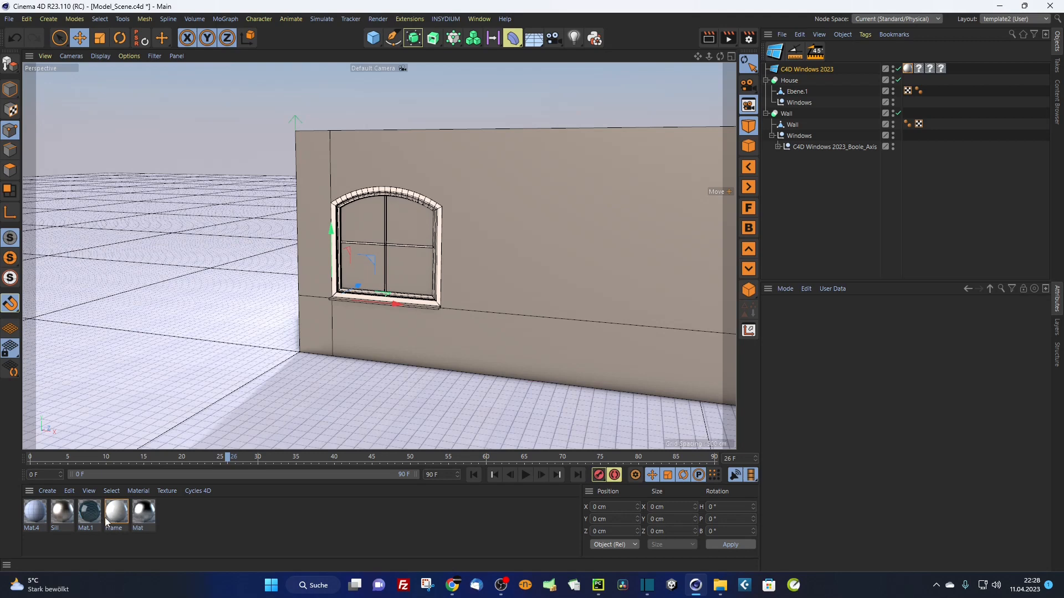
{"action": "left_click_drag", "start_coordinate": [91, 520], "coordinate": [921, 70]}
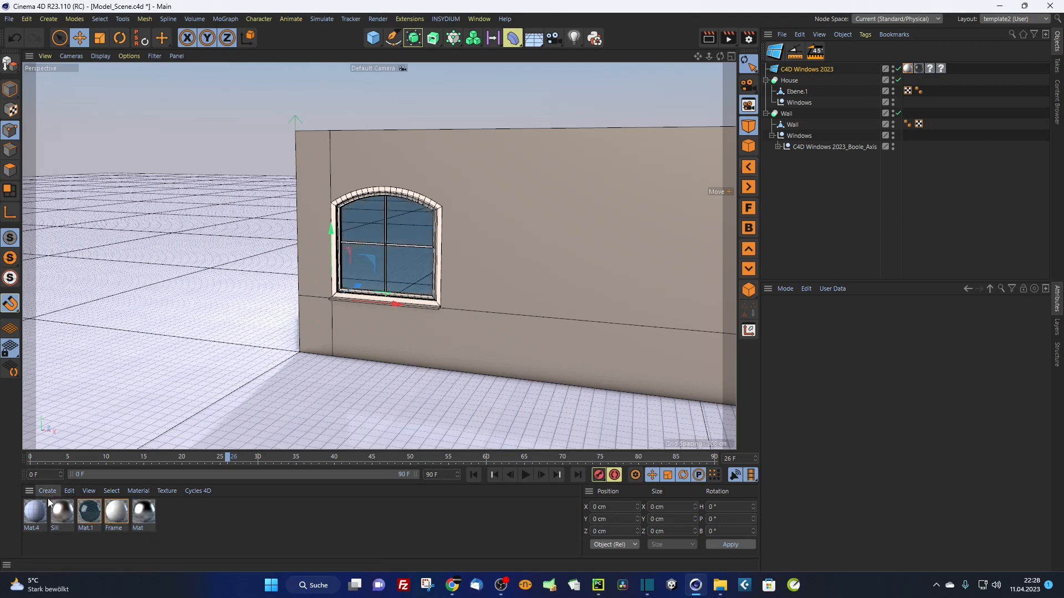
{"action": "left_click_drag", "start_coordinate": [61, 518], "coordinate": [942, 69]}
{"action": "left_click_drag", "start_coordinate": [142, 513], "coordinate": [931, 71]}
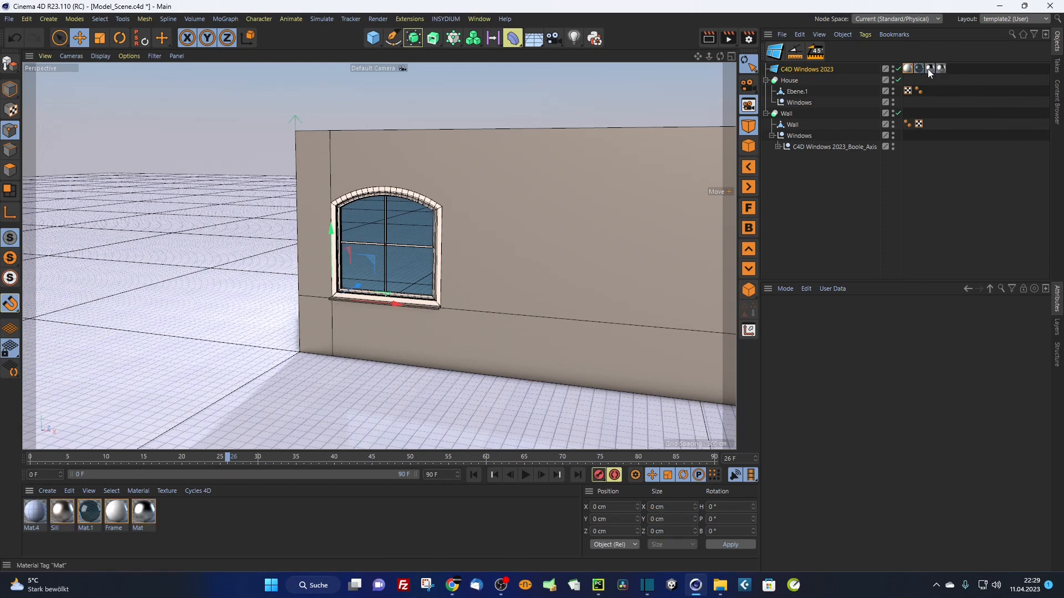
{"action": "left_click_drag", "start_coordinate": [473, 249], "coordinate": [683, 266], "text": "alt"}
{"action": "right_click_drag", "start_coordinate": [437, 275], "coordinate": [517, 225], "text": "alt"}
{"action": "left_click_drag", "start_coordinate": [361, 216], "coordinate": [505, 185], "text": "alt"}
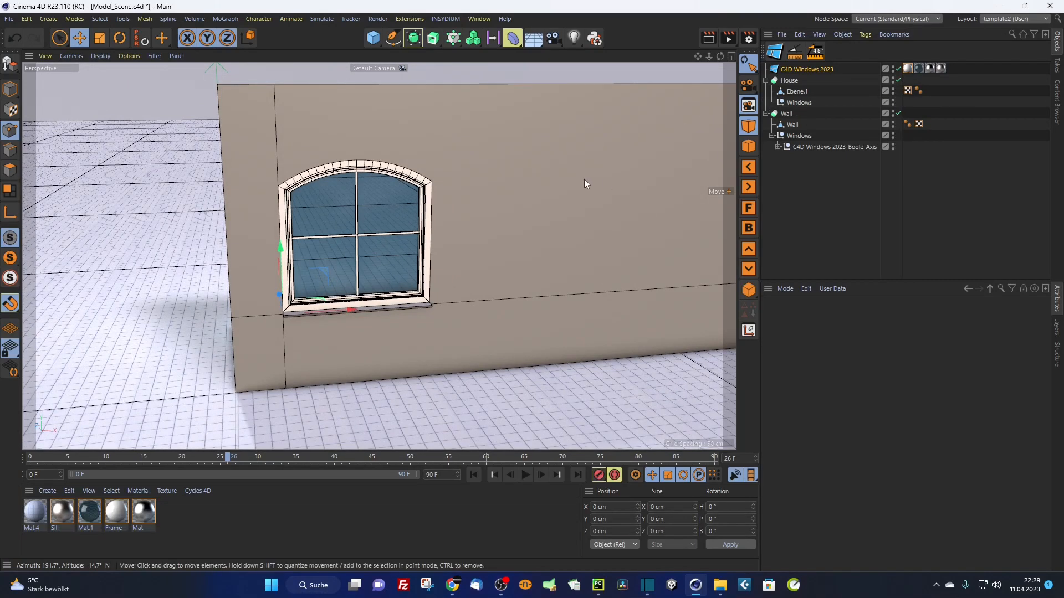
{"action": "left_click_drag", "start_coordinate": [584, 178], "coordinate": [504, 229], "text": "alt"}
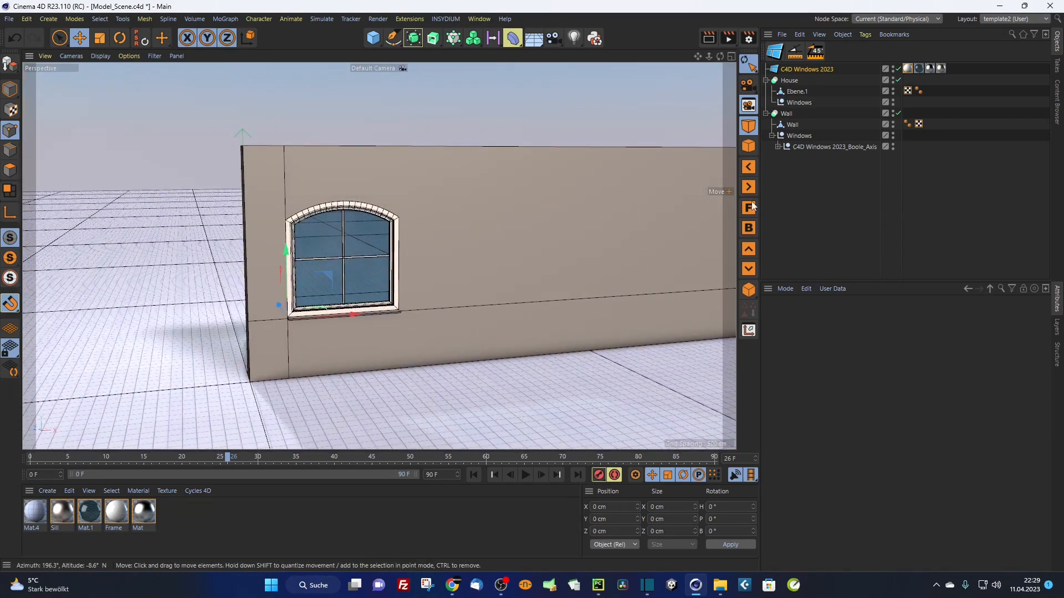
Step: Set the arch window's offset to 5 cm and view its depth in the wall up close
{"action": "left_click", "coordinate": [798, 70]}
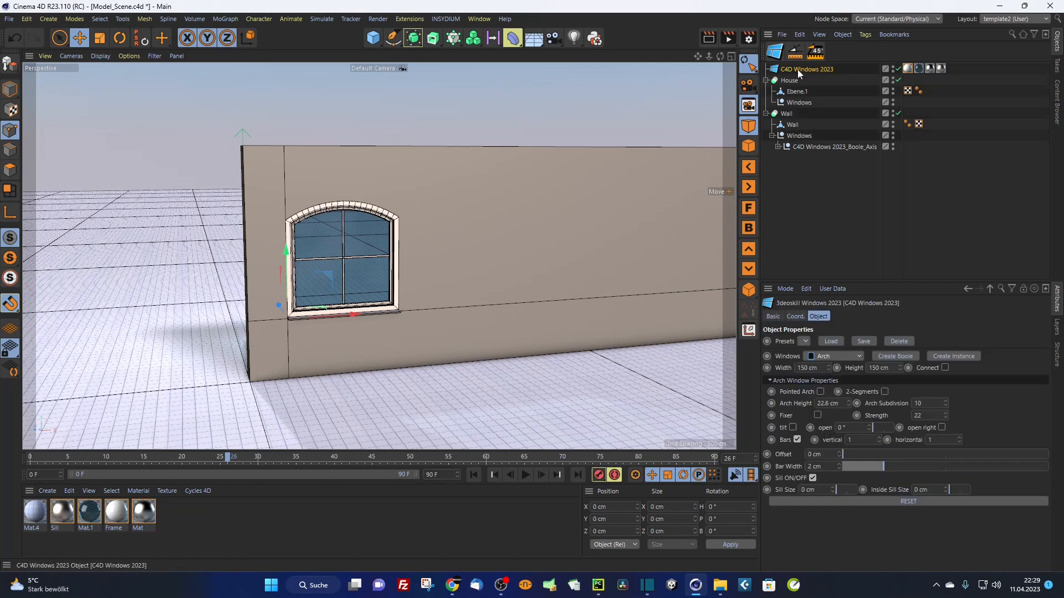
{"action": "left_click", "coordinate": [805, 454]}
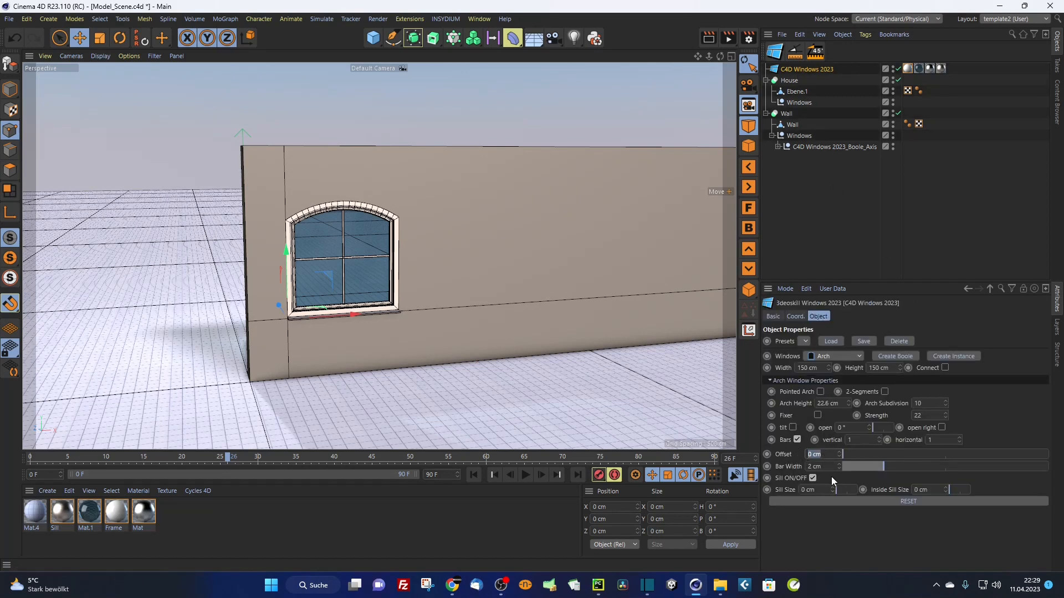
{"action": "type", "text": "5"}
{"action": "key", "text": "Return"}
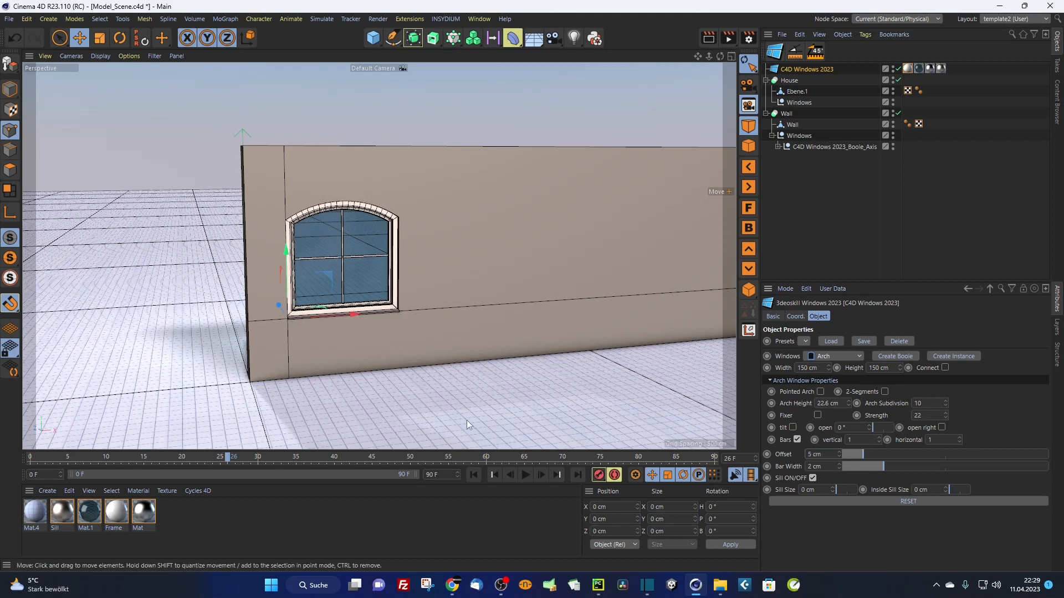
{"action": "left_click_drag", "start_coordinate": [467, 420], "coordinate": [311, 338], "text": "alt"}
{"action": "scroll", "coordinate": [209, 330], "scroll_direction": "up", "scroll_amount": 5}
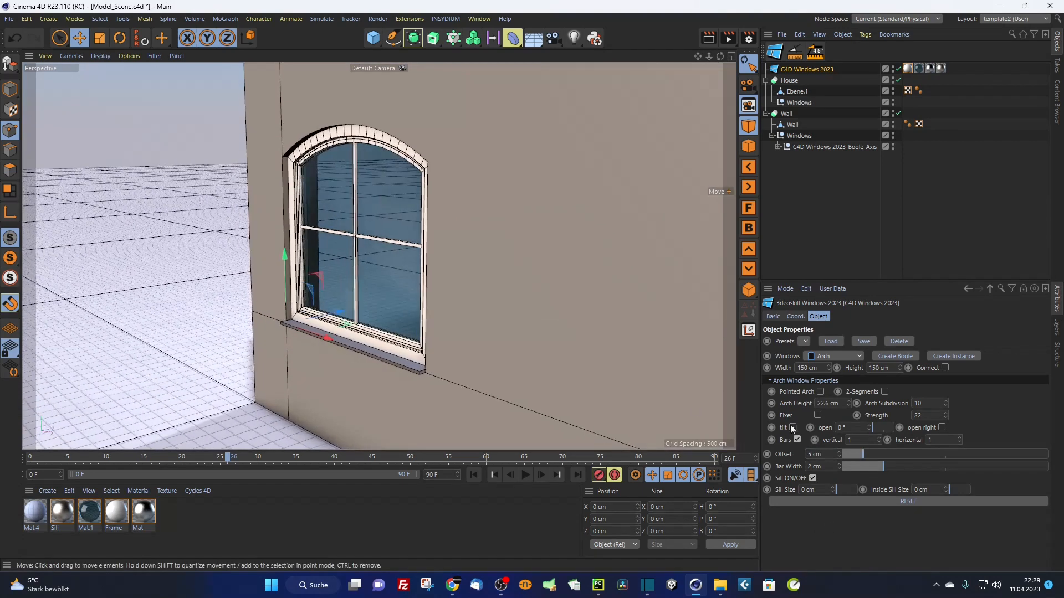
Step: Try out other window offsets, ending at 14.7 cm
{"action": "left_click_drag", "start_coordinate": [866, 454], "coordinate": [727, 449]}
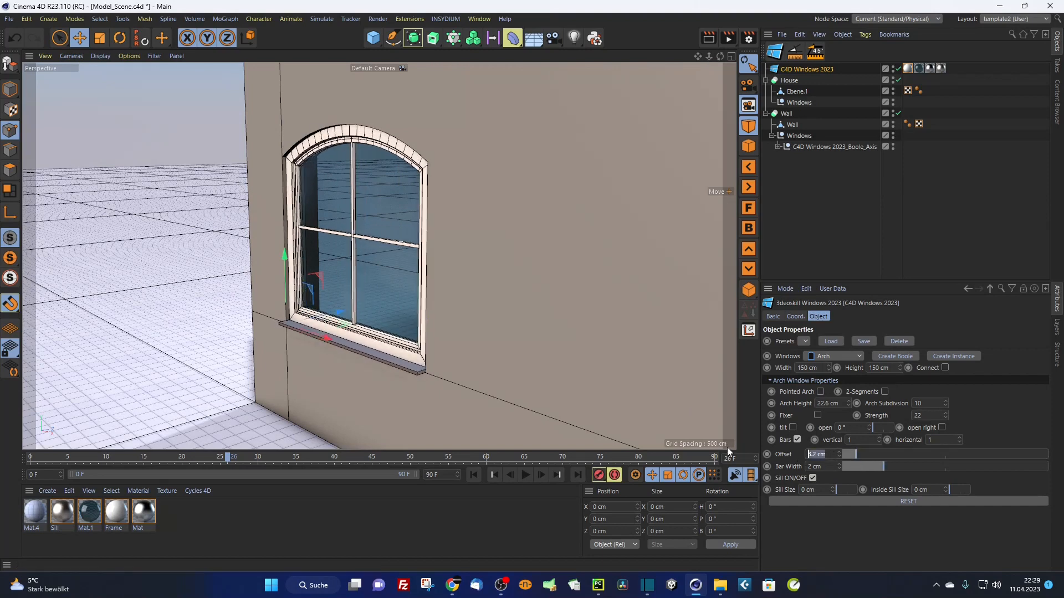
{"action": "left_click_drag", "start_coordinate": [865, 454], "coordinate": [903, 448]}
{"action": "scroll", "coordinate": [288, 325], "scroll_direction": "up", "scroll_amount": 5}
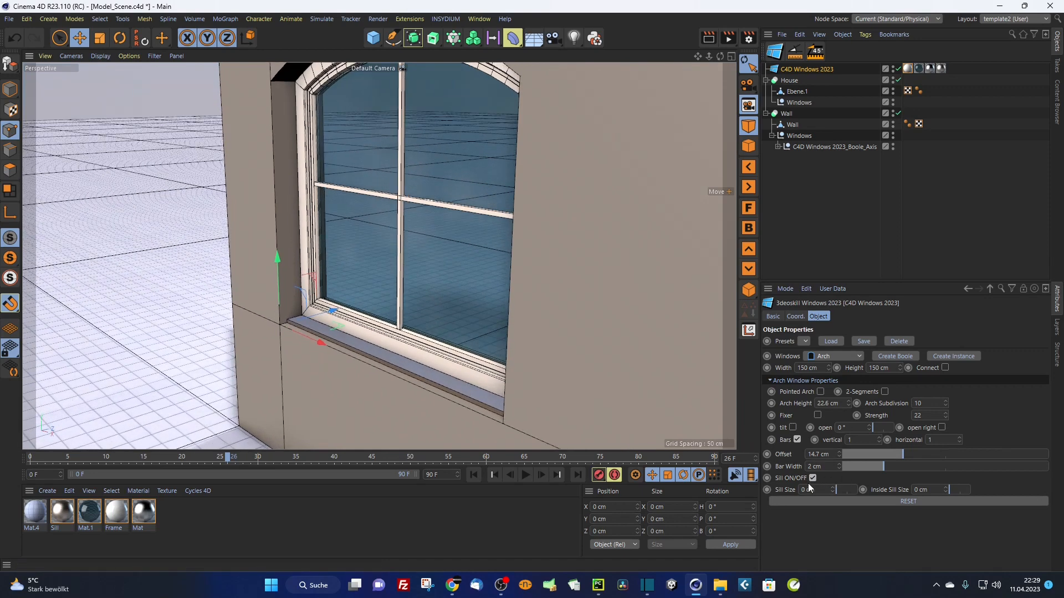
Step: Try a sill size of 1.9 cm and adjust the inside sill size while checking both sides of the window
{"action": "mouse_move", "coordinate": [840, 488]}
{"action": "left_mouse_down"}
{"action": "mouse_move", "coordinate": [853, 487]}
{"action": "mouse_move", "coordinate": [837, 489]}
{"action": "left_mouse_up"}
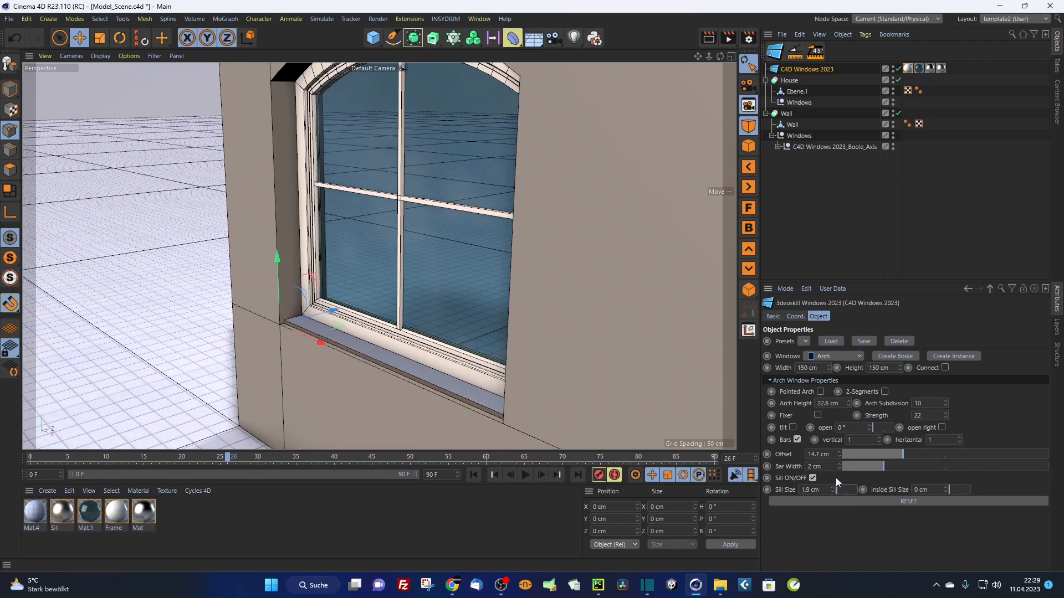
{"action": "left_click_drag", "start_coordinate": [412, 314], "coordinate": [278, 323], "text": "alt"}
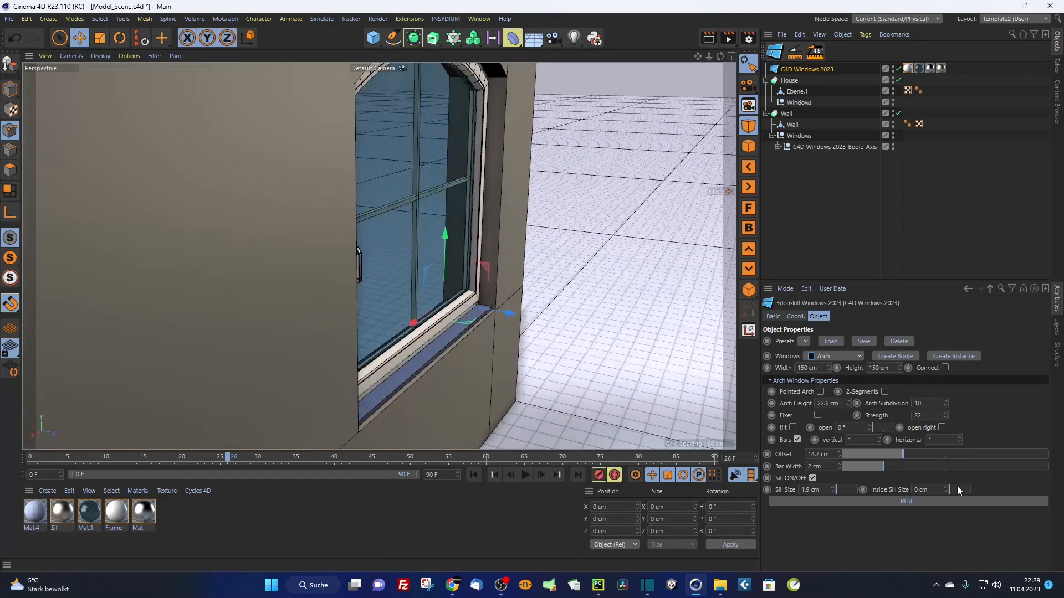
{"action": "left_click_drag", "start_coordinate": [957, 488], "coordinate": [945, 490]}
{"action": "left_click_drag", "start_coordinate": [646, 388], "coordinate": [682, 366], "text": "alt"}
Step: Set the window's offset to 5 cm and its sill size to 0 cm
{"action": "double_click", "coordinate": [826, 454]}
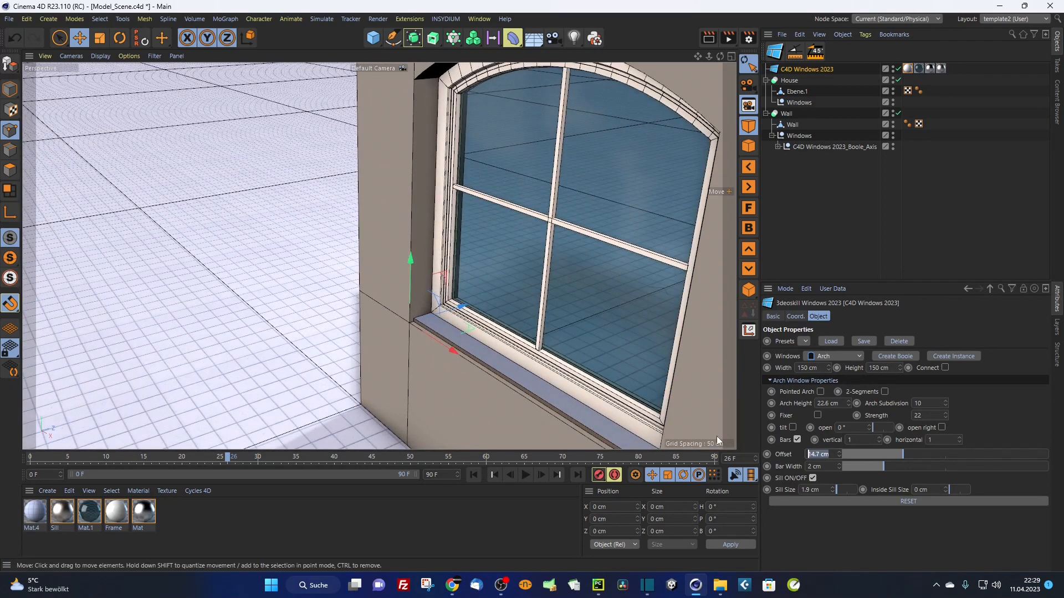
{"action": "type", "text": "5"}
{"action": "key", "text": "Return"}
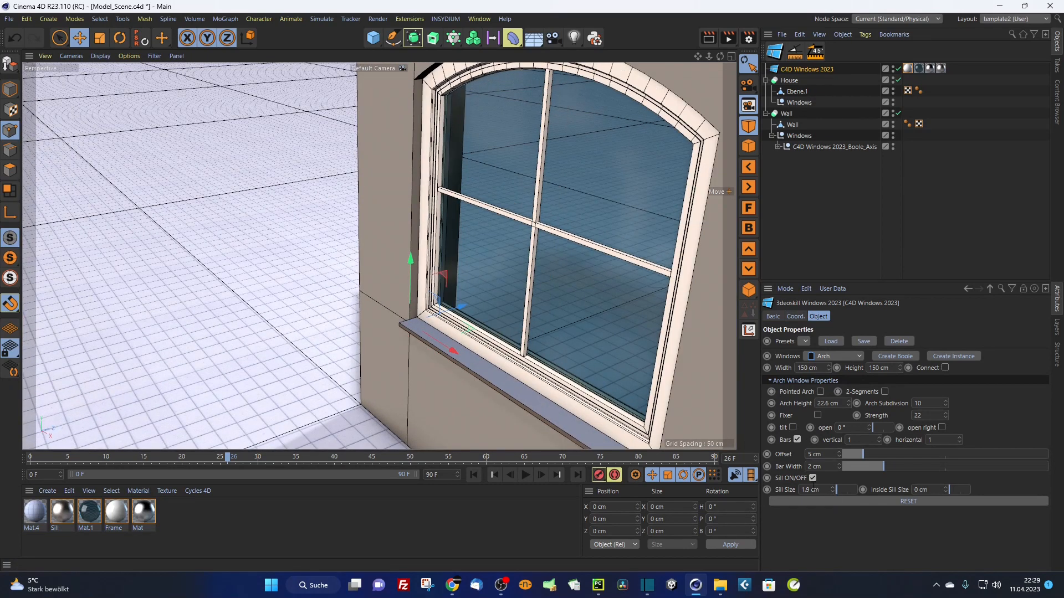
{"action": "left_click_drag", "start_coordinate": [839, 491], "coordinate": [815, 488]}
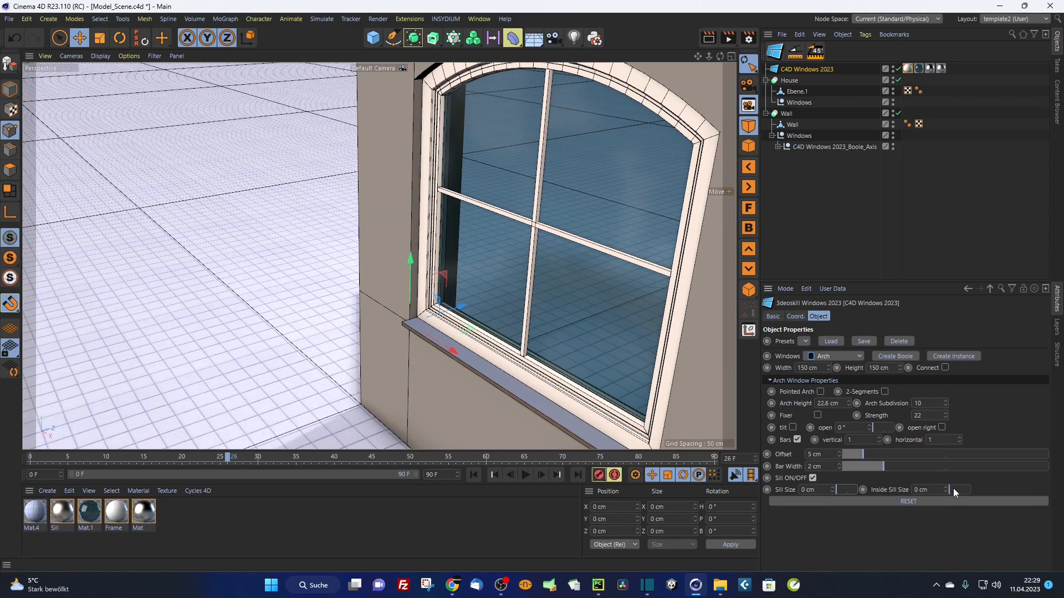
Step: Set the window's inside sill size to 15 cm
{"action": "double_click", "coordinate": [922, 490]}
{"action": "type", "text": "15"}
{"action": "key", "text": "Return"}
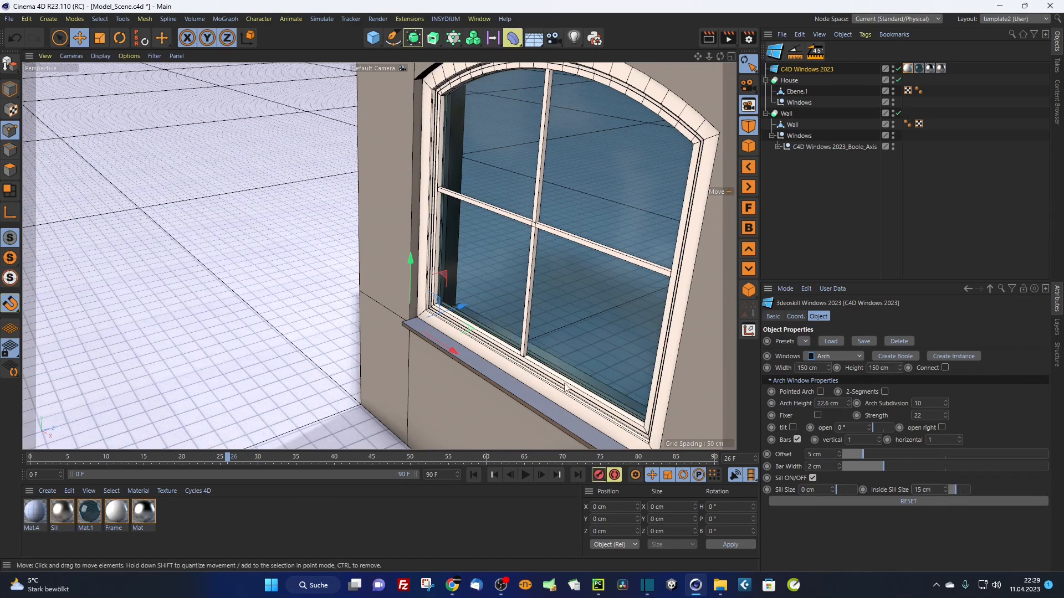
{"action": "left_click_drag", "start_coordinate": [502, 331], "coordinate": [420, 223], "text": "alt"}
Step: Save the current window settings as a preset named Arch_Window
{"action": "left_click", "coordinate": [793, 427]}
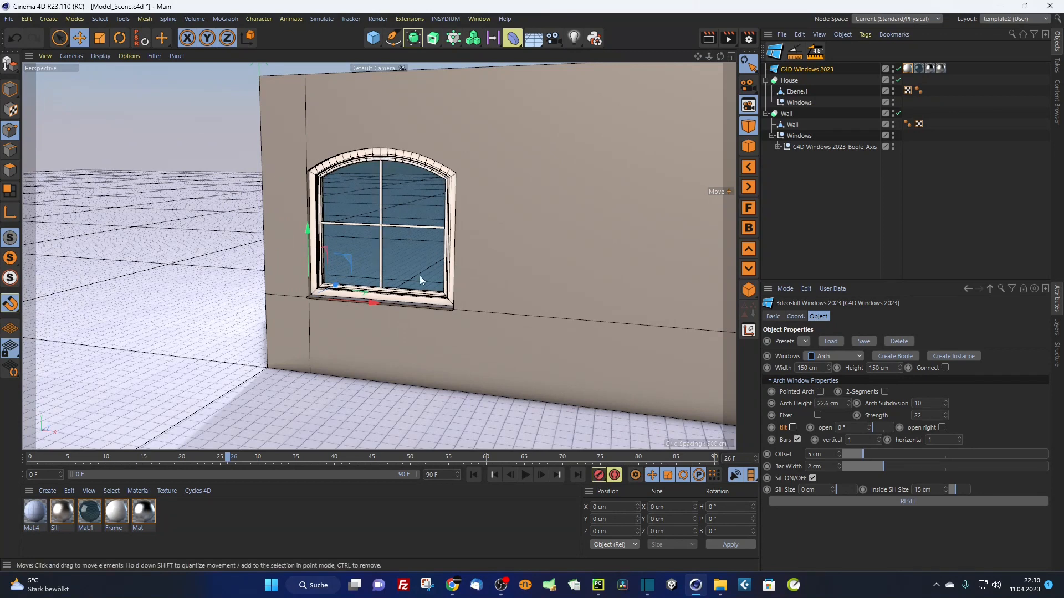
{"action": "left_click_drag", "start_coordinate": [420, 275], "coordinate": [491, 252], "text": "alt"}
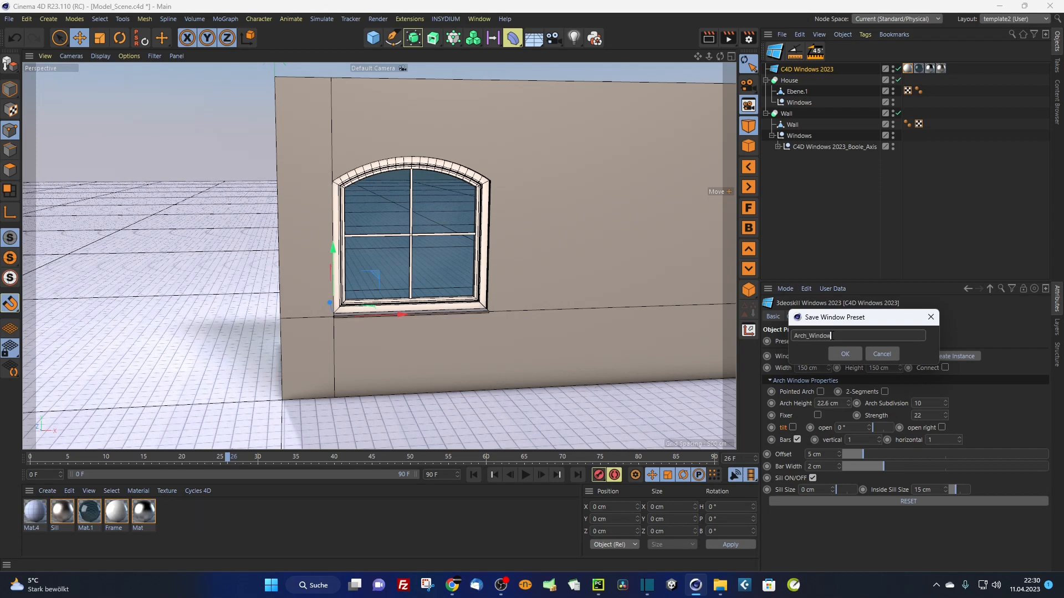
{"action": "left_click", "coordinate": [839, 353]}
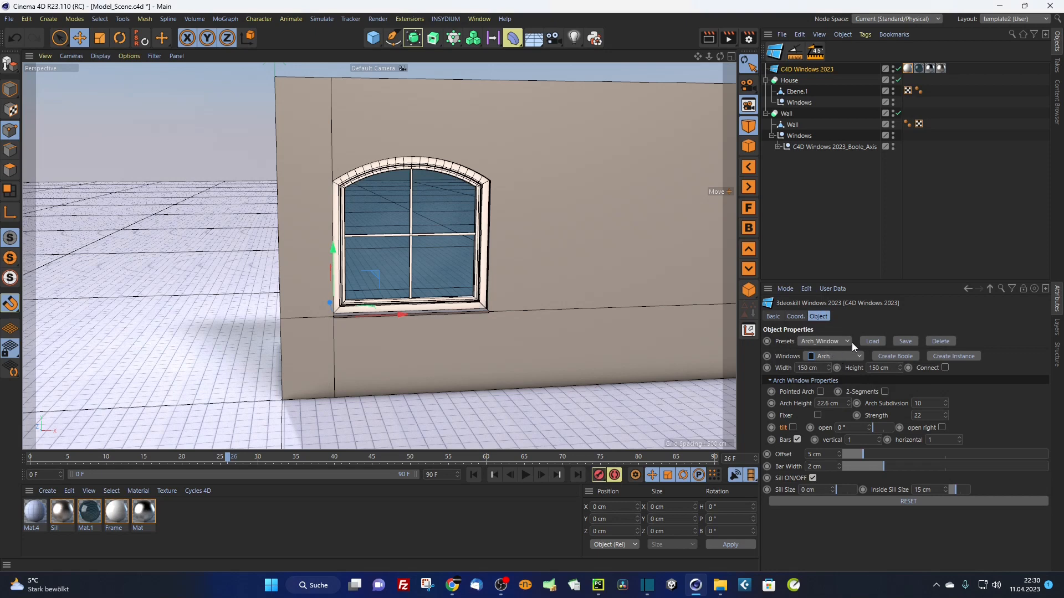
{"action": "left_click_drag", "start_coordinate": [428, 215], "coordinate": [444, 223], "text": "alt"}
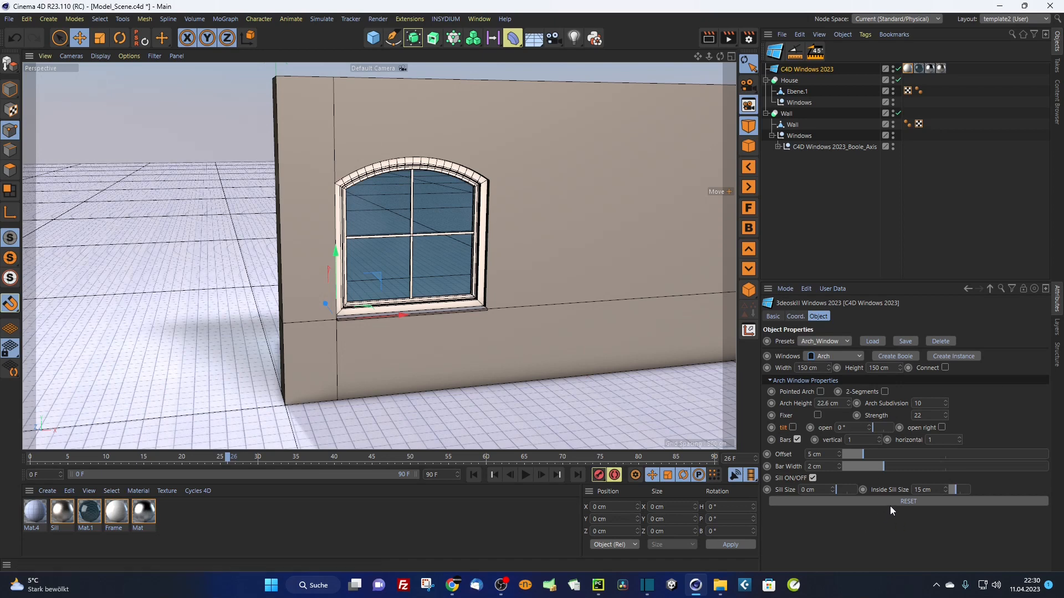
Step: Reset the window's parameters to their defaults, and restore the saved settings by loading the Arch_Window preset
{"action": "left_click", "coordinate": [904, 501]}
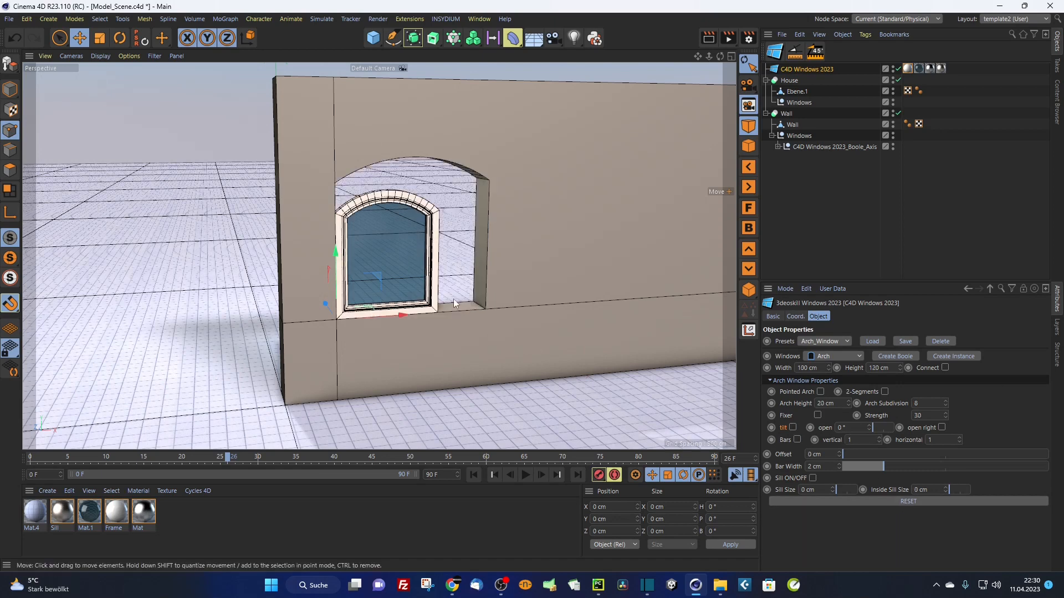
{"action": "mouse_move", "coordinate": [453, 298]}
{"action": "left_mouse_down", "text": "alt"}
{"action": "mouse_move", "coordinate": [384, 277]}
{"action": "mouse_move", "coordinate": [400, 238]}
{"action": "mouse_move", "coordinate": [378, 239]}
{"action": "mouse_move", "coordinate": [418, 234]}
{"action": "mouse_move", "coordinate": [304, 239]}
{"action": "mouse_move", "coordinate": [389, 245]}
{"action": "left_mouse_up", "text": "alt"}
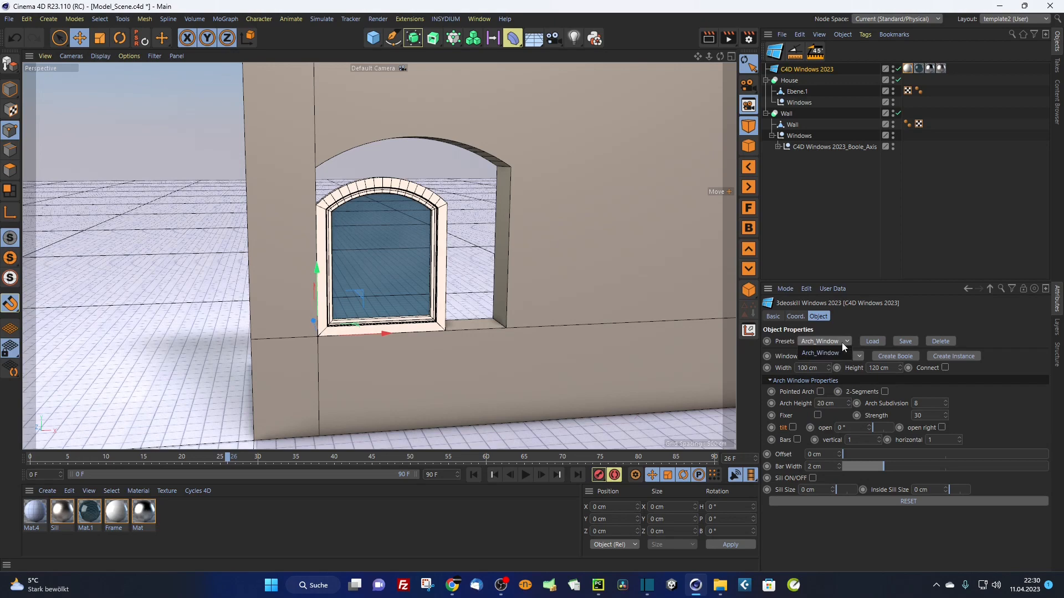
{"action": "left_click", "coordinate": [868, 342]}
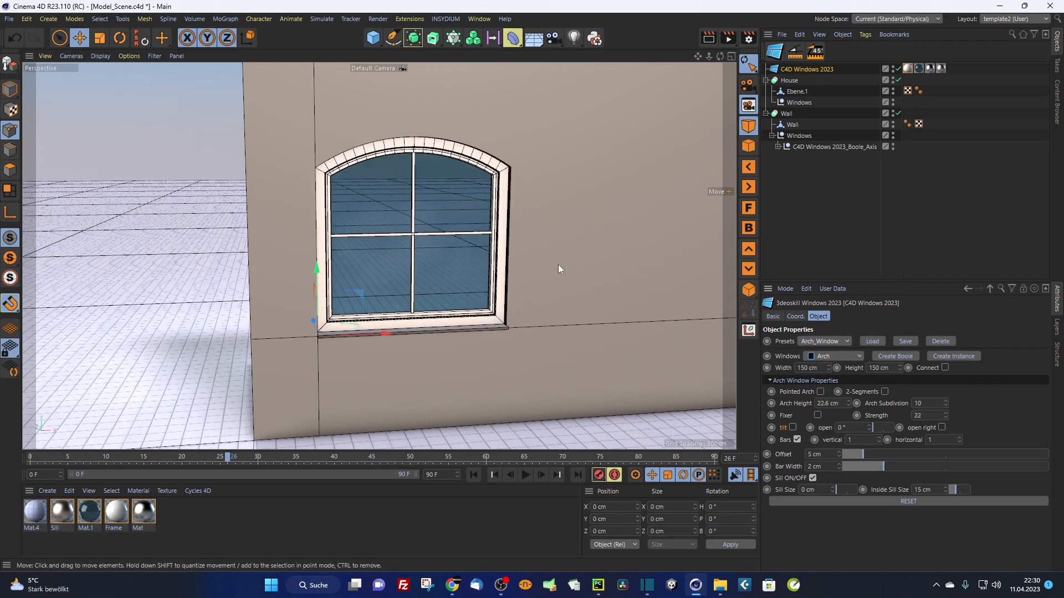
{"action": "left_click_drag", "start_coordinate": [557, 264], "coordinate": [630, 332], "text": "alt"}
{"action": "left_click_drag", "start_coordinate": [486, 264], "coordinate": [387, 252], "text": "alt"}
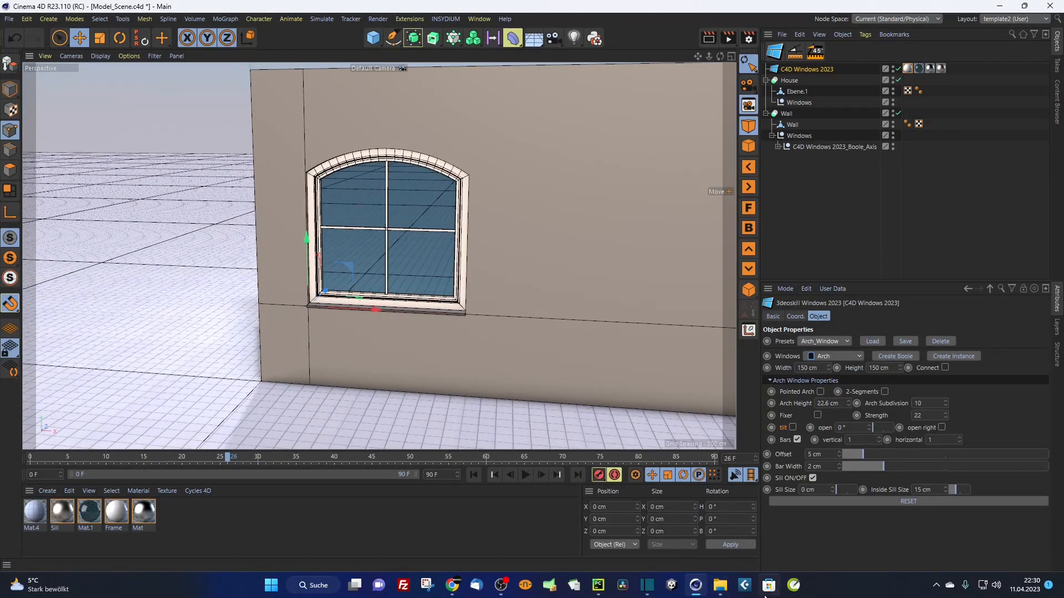
Step: In File Explorer, browse to the plugin's Windows2023\res folder, examine where the presets folder is stored, and return to Cinema 4D
{"action": "left_click", "coordinate": [726, 590]}
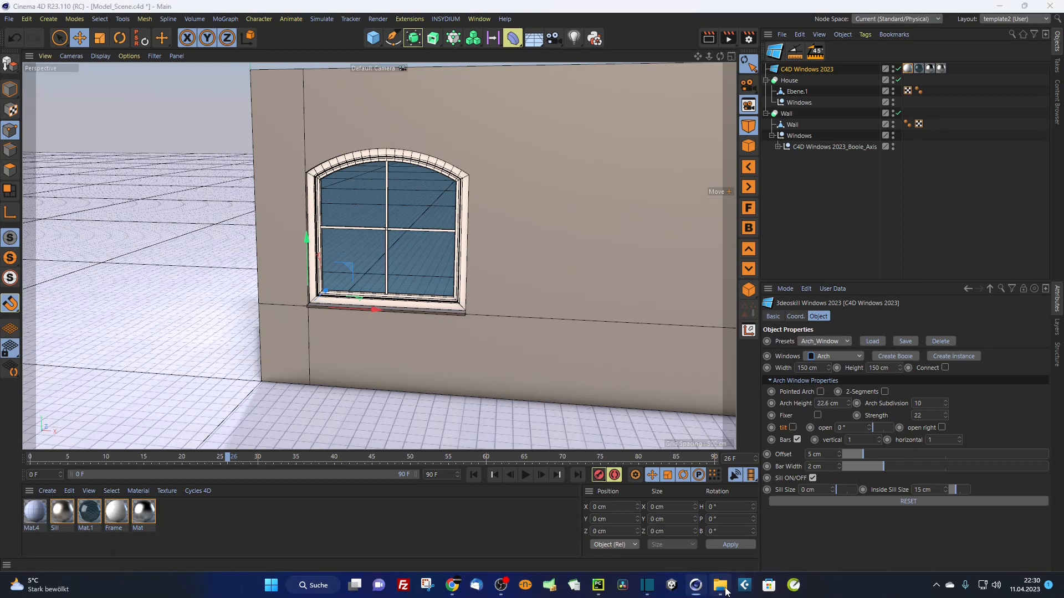
{"action": "left_click", "coordinate": [218, 311]}
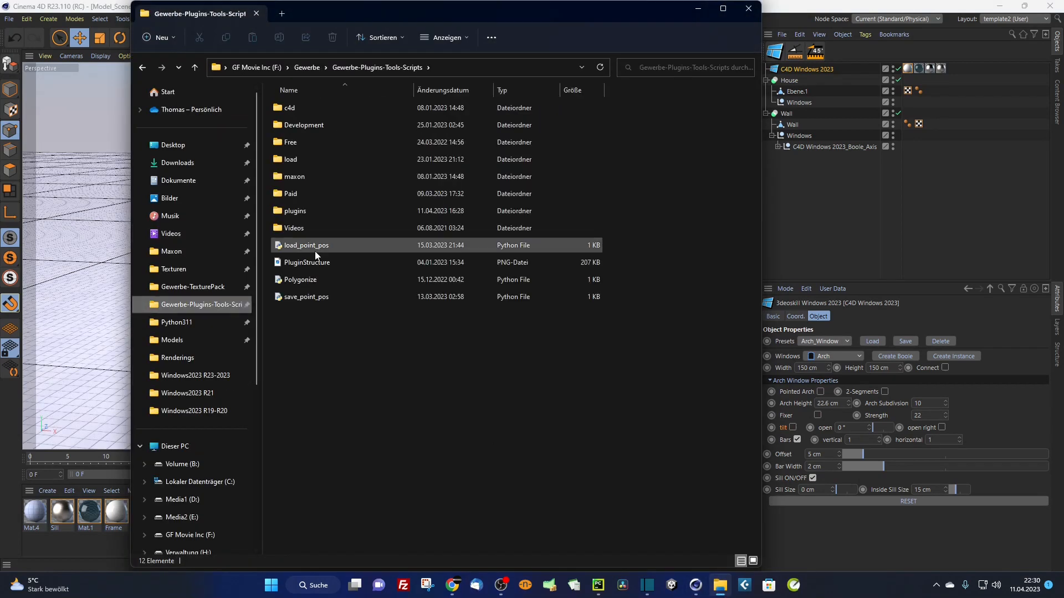
{"action": "double_click", "coordinate": [324, 212]}
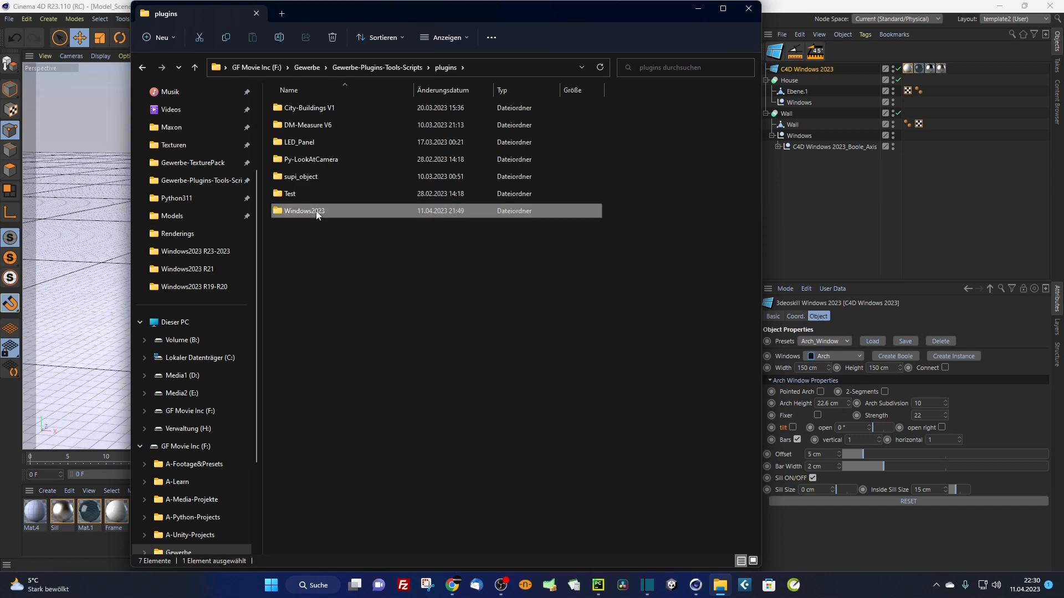
{"action": "double_click", "coordinate": [316, 211]}
{"action": "double_click", "coordinate": [305, 131]}
{"action": "double_click", "coordinate": [308, 128]}
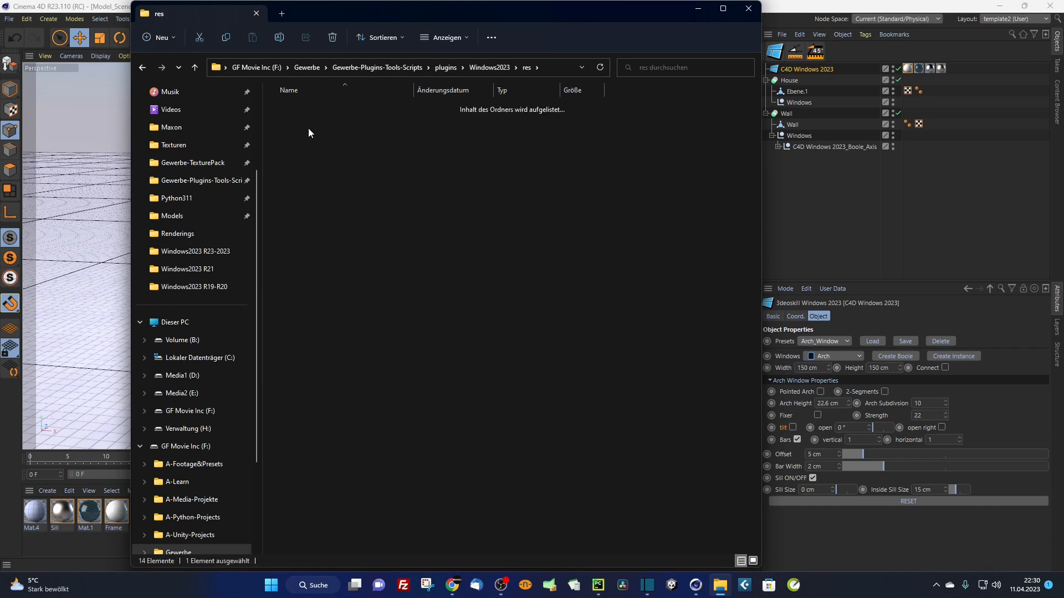
{"action": "left_click", "coordinate": [194, 68]}
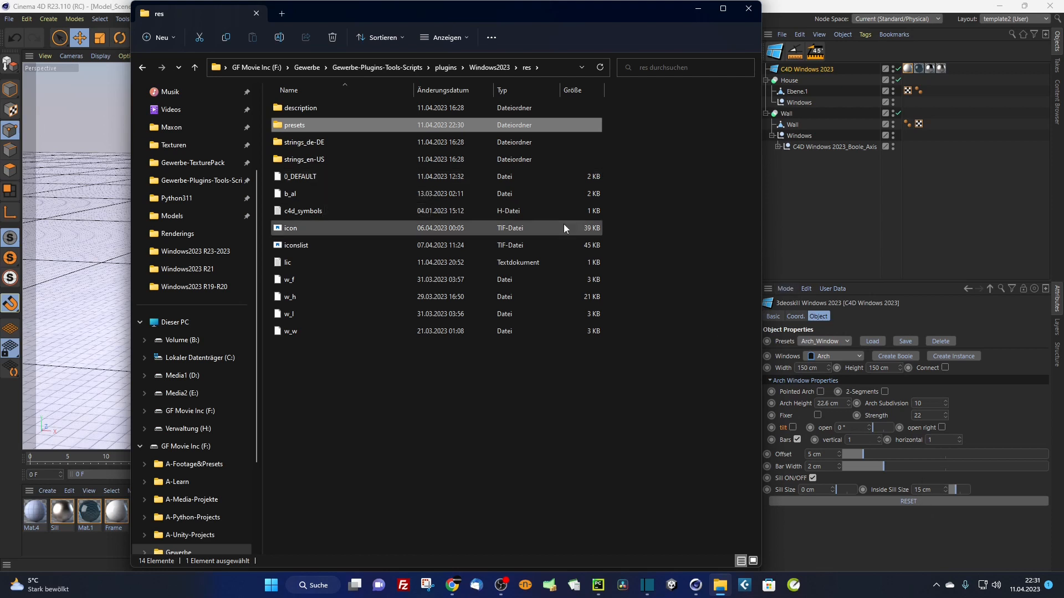
{"action": "left_click", "coordinate": [751, 12]}
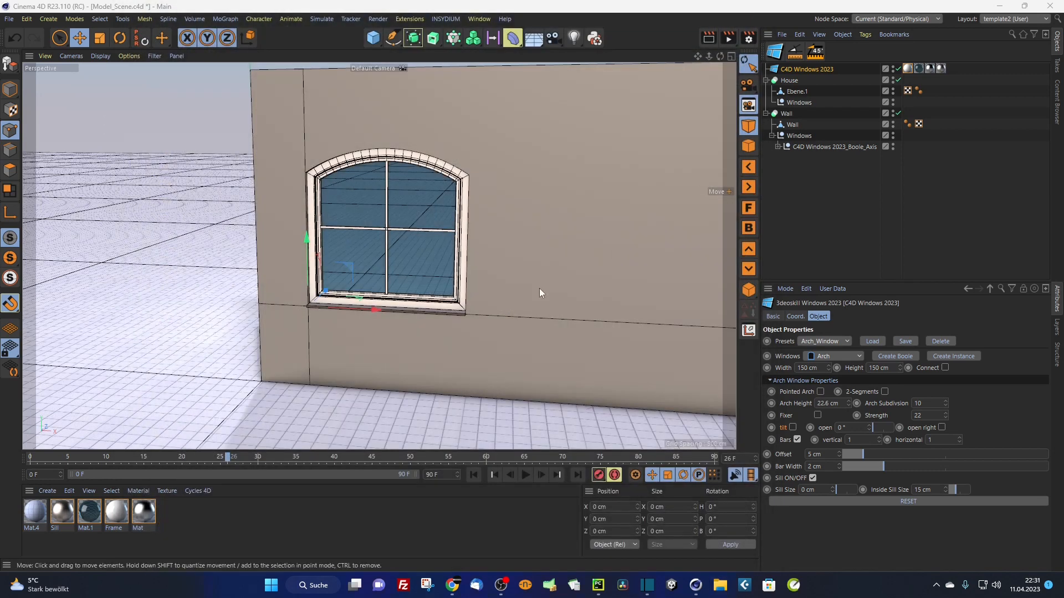
Step: Duplicate the arch window and place the copy directly beside the original along the wall
{"action": "left_click_drag", "start_coordinate": [521, 308], "coordinate": [626, 210], "text": "alt"}
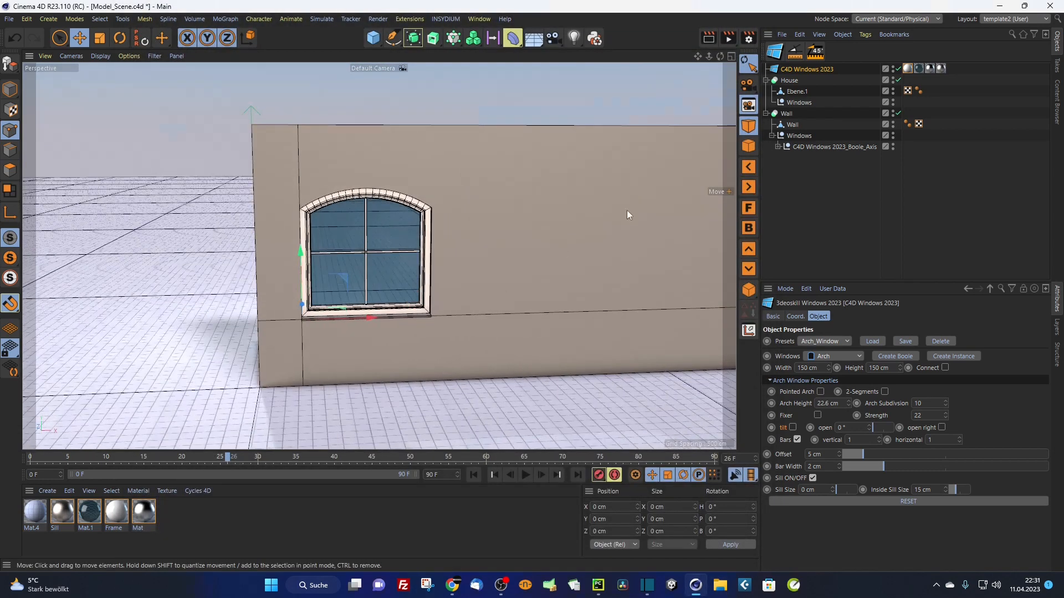
{"action": "key", "text": "ctrl+c"}
{"action": "key", "text": "ctrl+v"}
{"action": "left_click_drag", "start_coordinate": [516, 285], "coordinate": [440, 306], "text": "alt"}
{"action": "right_click_drag", "start_coordinate": [439, 306], "coordinate": [508, 267], "text": "alt"}
{"action": "left_click", "coordinate": [506, 267]}
{"action": "left_click_drag", "start_coordinate": [457, 290], "coordinate": [427, 290]}
{"action": "left_click_drag", "start_coordinate": [434, 289], "coordinate": [480, 284], "text": "alt"}
Step: Turn on 2-Segments for the copied arch window and hide the wall
{"action": "left_click", "coordinate": [801, 72]}
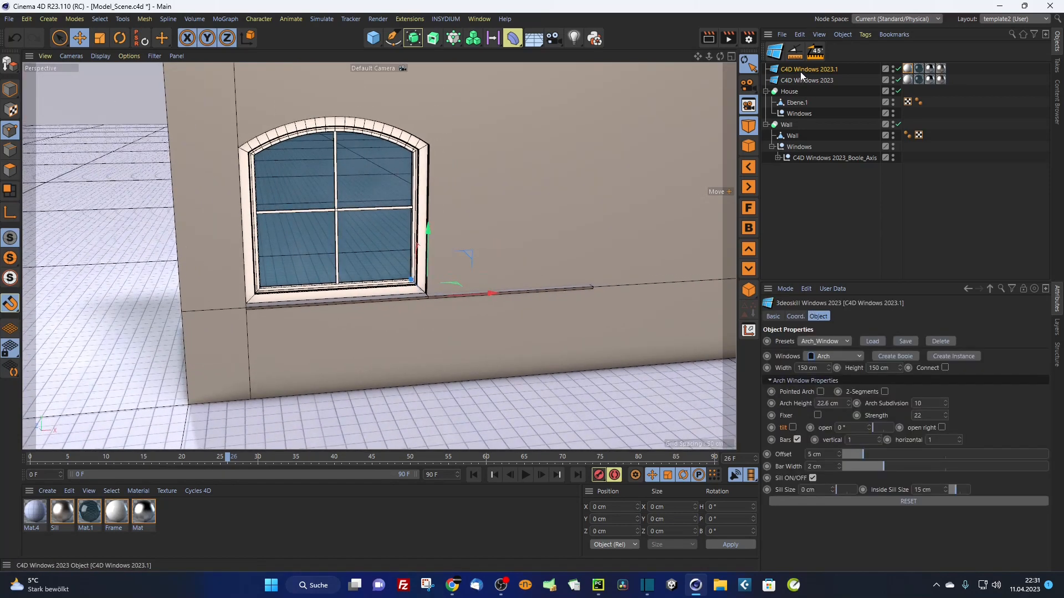
{"action": "left_click", "coordinate": [885, 391]}
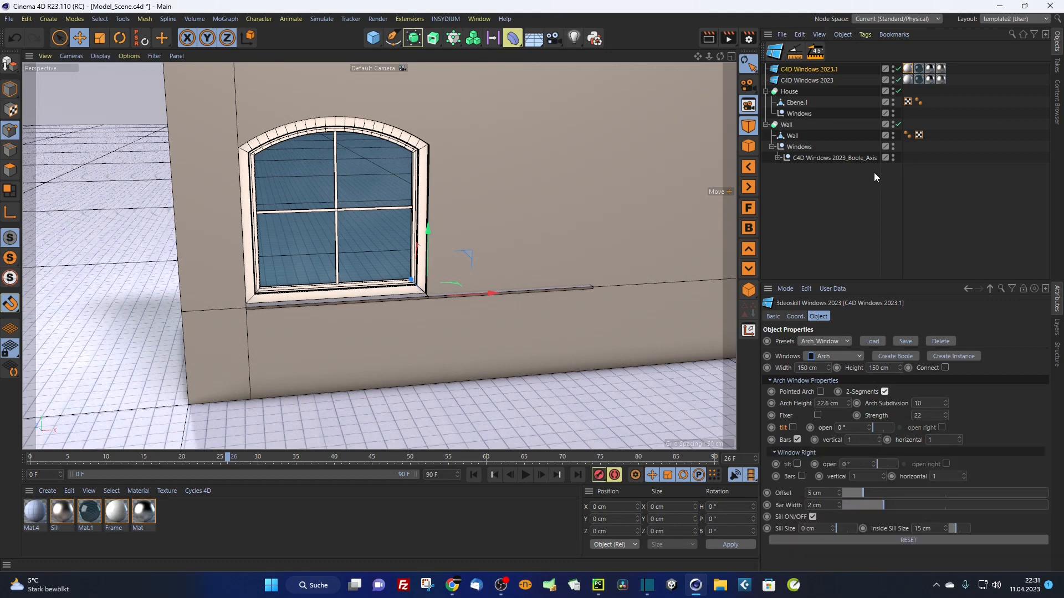
{"action": "left_click", "coordinate": [893, 124]}
{"action": "left_click_drag", "start_coordinate": [621, 208], "coordinate": [530, 211], "text": "alt"}
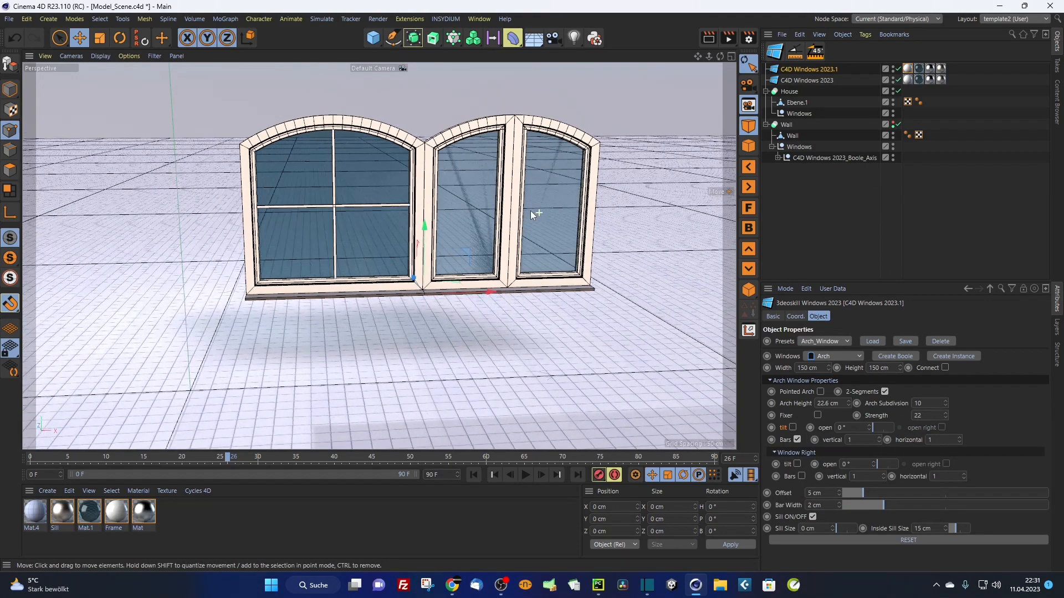
Step: Add bars to the right segment of the two-segment window, and enable the Fixer with a strength of 25.53
{"action": "scroll", "coordinate": [512, 137], "scroll_direction": "up", "scroll_amount": 4}
{"action": "scroll", "coordinate": [541, 127], "scroll_direction": "up", "scroll_amount": 5}
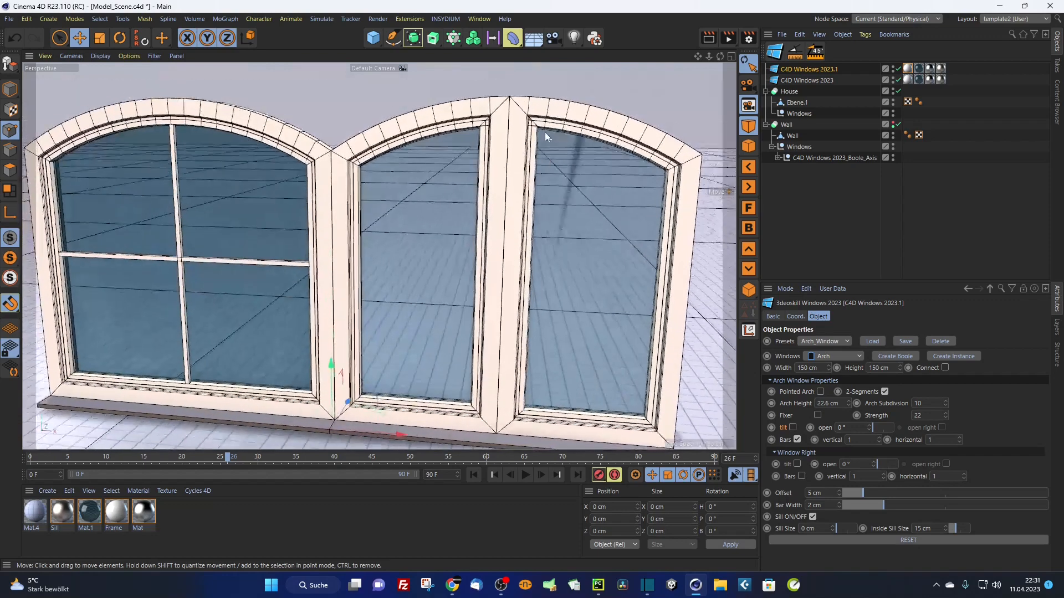
{"action": "left_click_drag", "start_coordinate": [539, 130], "coordinate": [631, 194], "text": "alt"}
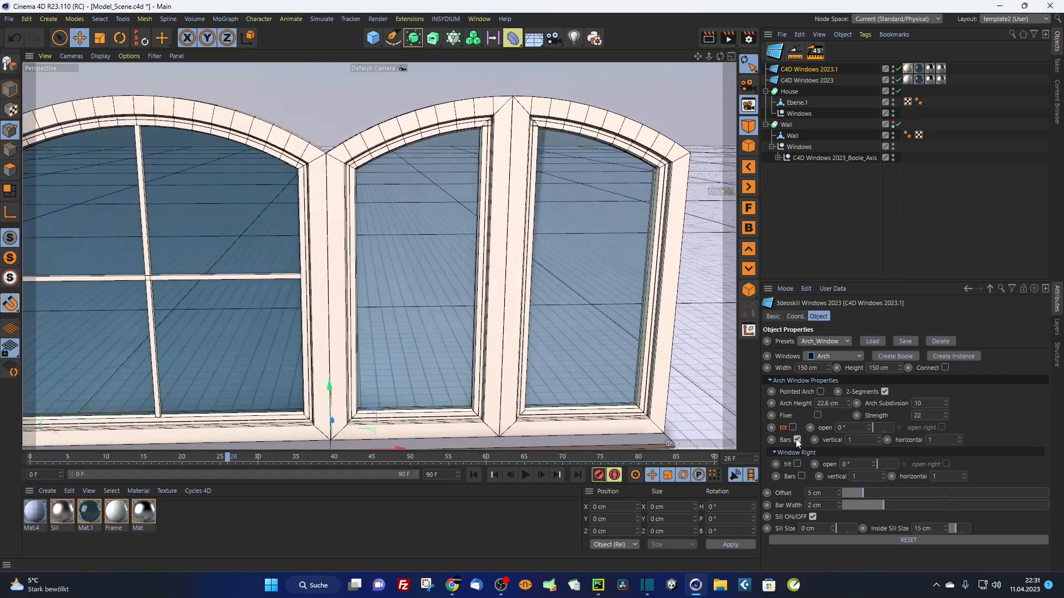
{"action": "left_click", "coordinate": [801, 477]}
{"action": "left_click", "coordinate": [817, 415]}
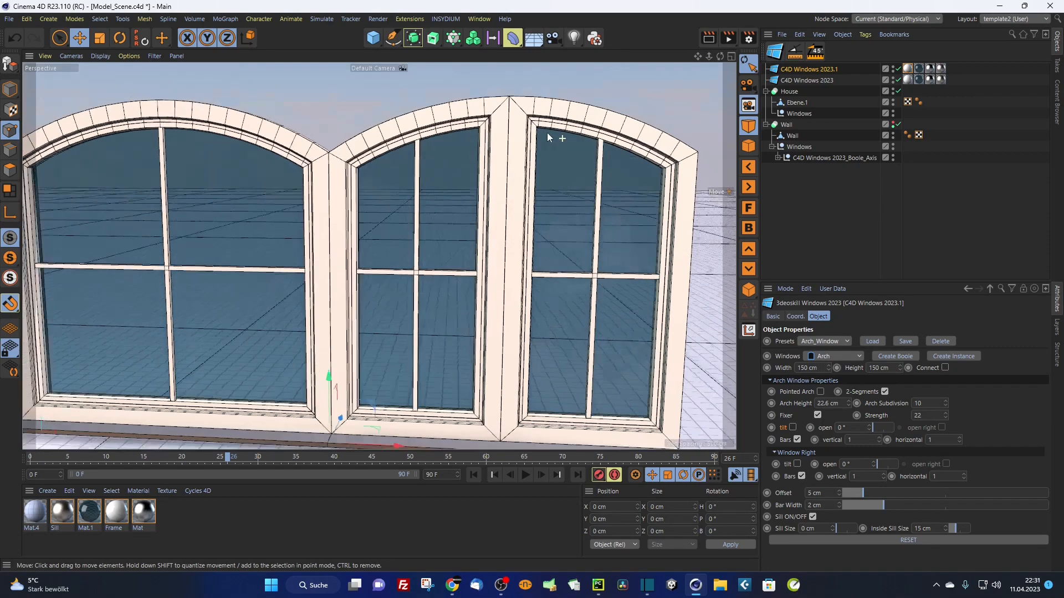
{"action": "scroll", "coordinate": [540, 129], "scroll_direction": "up", "scroll_amount": 5}
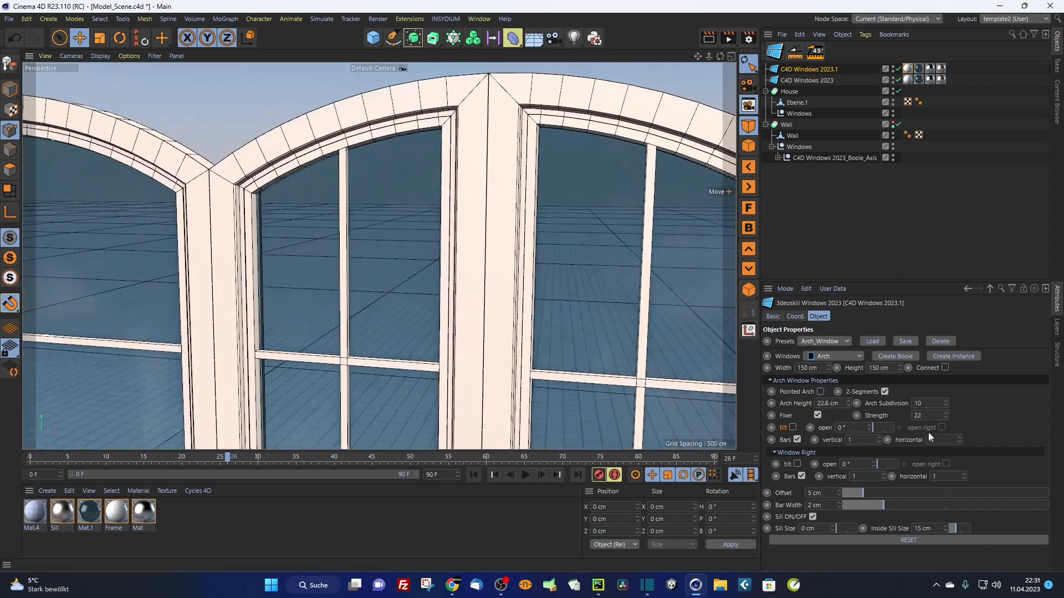
{"action": "left_click_drag", "start_coordinate": [946, 415], "coordinate": [945, 414]}
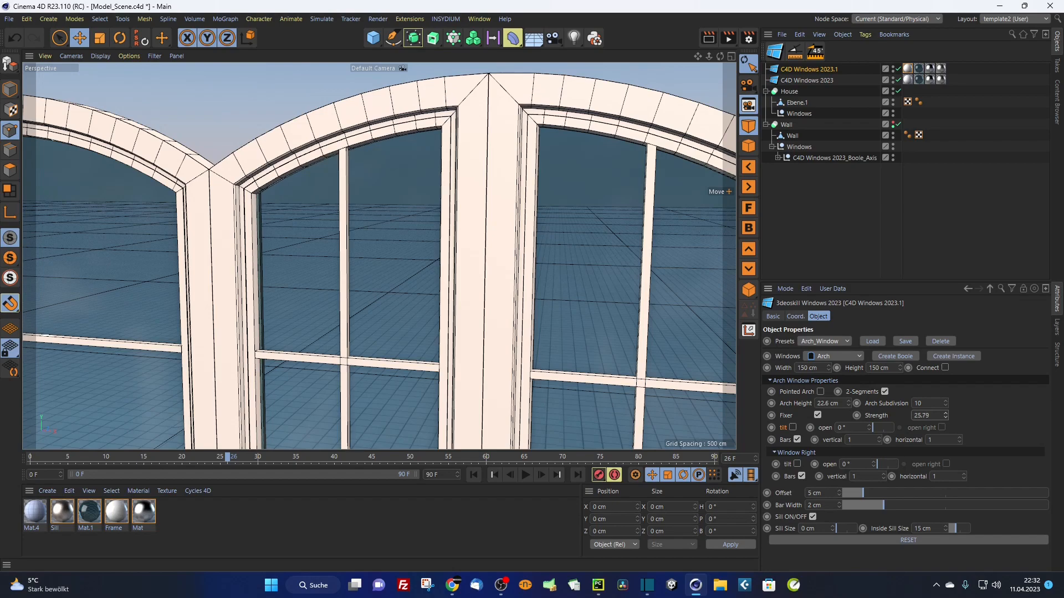
{"action": "right_click_drag", "start_coordinate": [661, 390], "coordinate": [608, 388], "text": "alt"}
{"action": "left_click_drag", "start_coordinate": [609, 388], "coordinate": [597, 380], "text": "alt"}
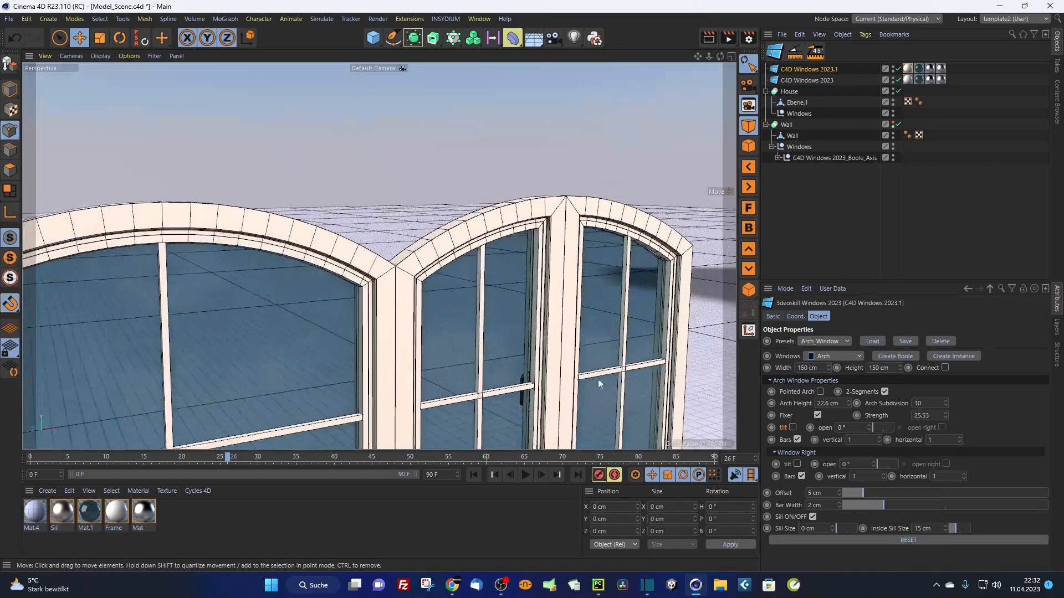
Step: Move the two-segment window slightly away from the first window along X and tilt its left segment
{"action": "right_click_drag", "start_coordinate": [597, 380], "coordinate": [480, 432], "text": "alt"}
{"action": "middle_click_drag", "start_coordinate": [480, 432], "coordinate": [408, 197], "text": "alt"}
{"action": "mouse_move", "coordinate": [408, 197]}
{"action": "left_mouse_down", "text": "alt"}
{"action": "mouse_move", "coordinate": [400, 204]}
{"action": "mouse_move", "coordinate": [410, 211]}
{"action": "left_mouse_up", "text": "alt"}
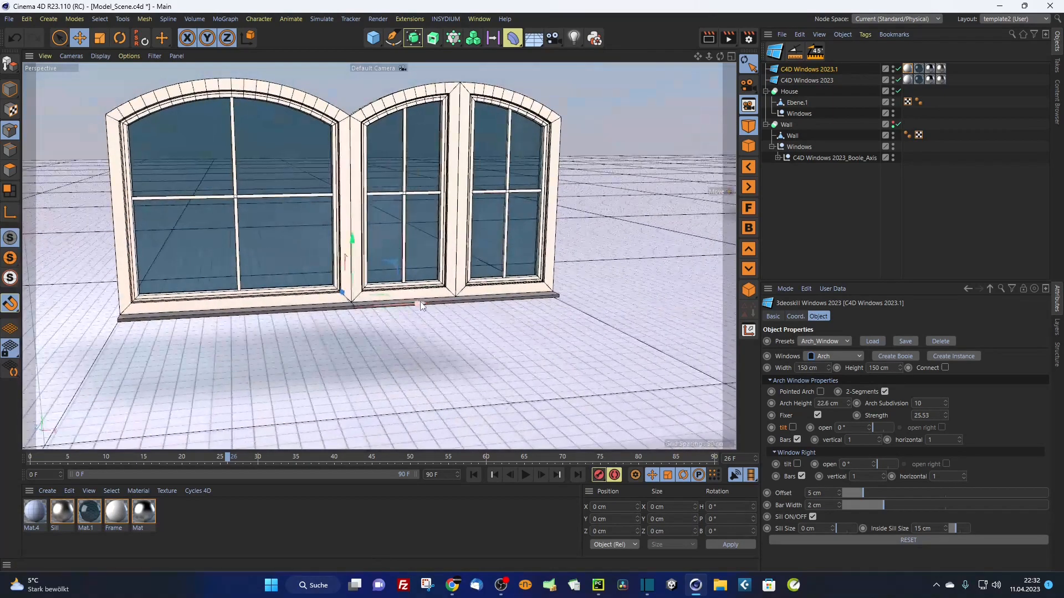
{"action": "left_click_drag", "start_coordinate": [420, 301], "coordinate": [443, 303]}
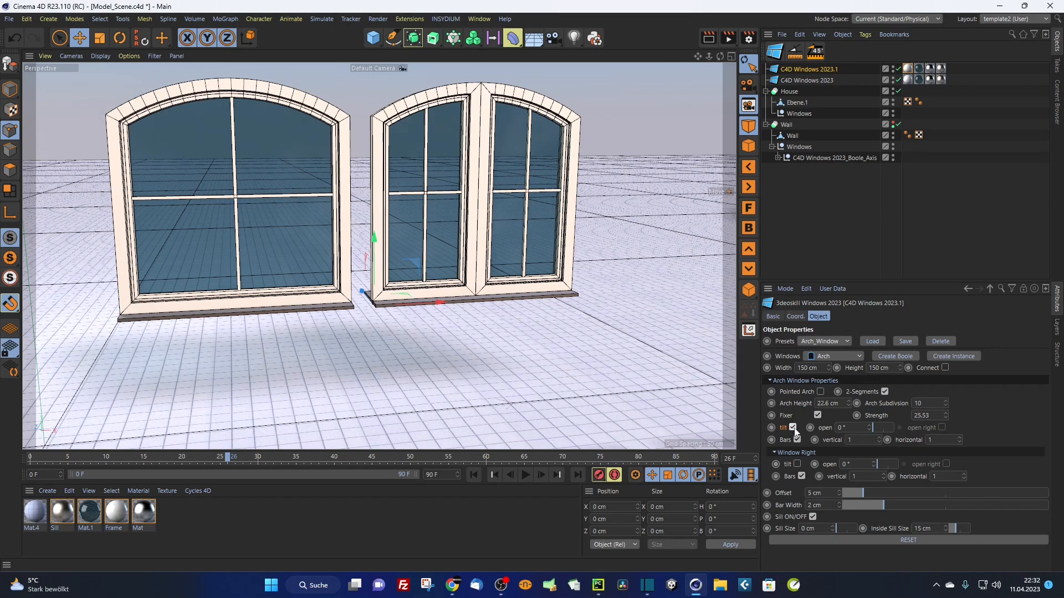
{"action": "left_click_drag", "start_coordinate": [549, 246], "coordinate": [582, 243], "text": "alt"}
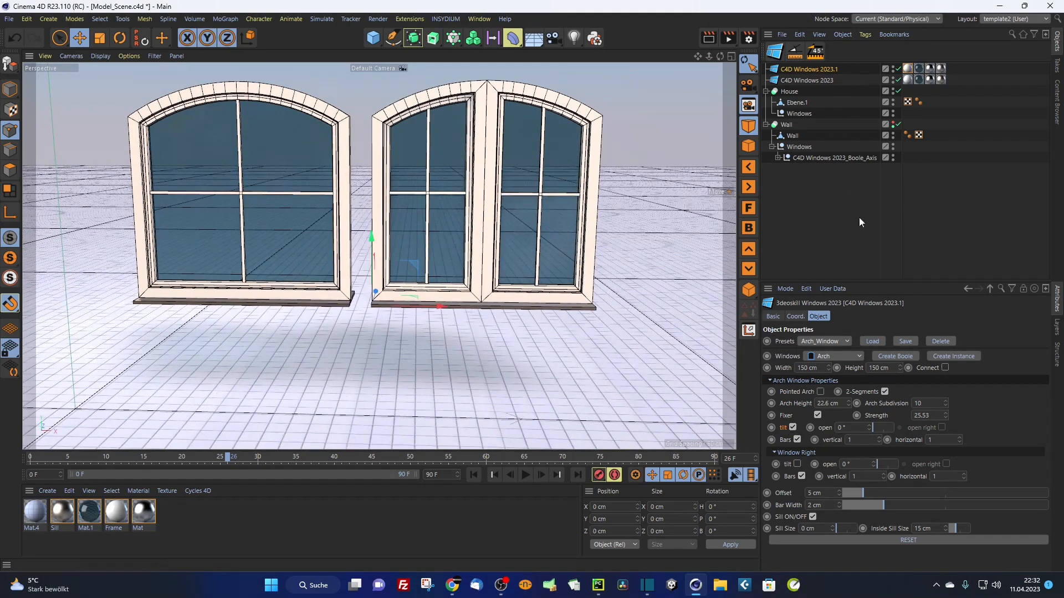
Step: Create a Boole cutter for the two-segment window and examine it from several angles
{"action": "left_click", "coordinate": [898, 356]}
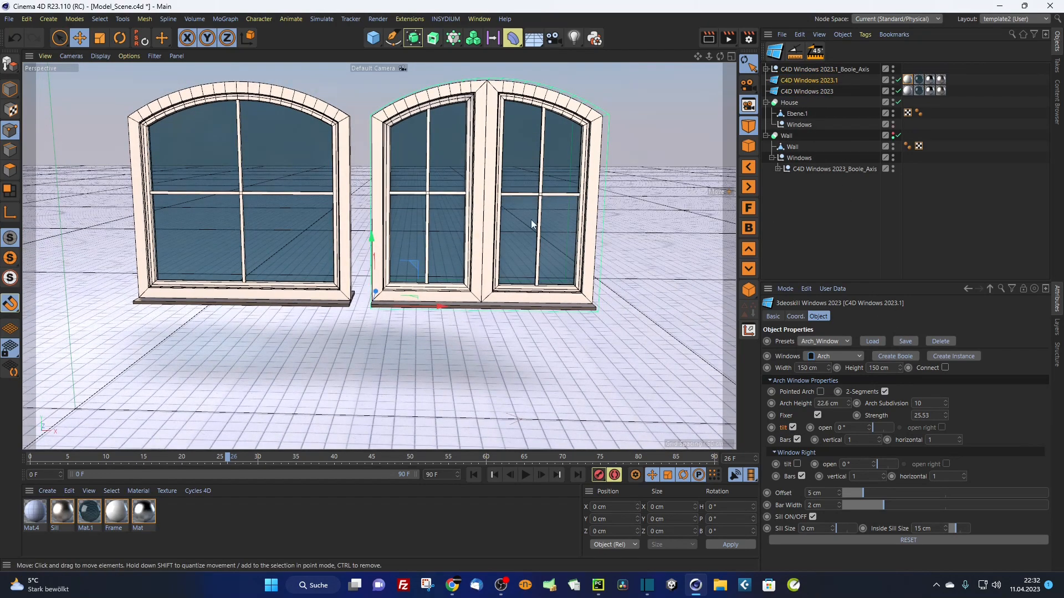
{"action": "scroll", "coordinate": [529, 224], "scroll_direction": "up", "scroll_amount": 2}
{"action": "left_click_drag", "start_coordinate": [530, 225], "coordinate": [521, 247], "text": "alt"}
{"action": "left_click_drag", "start_coordinate": [360, 244], "coordinate": [379, 251], "text": "alt"}
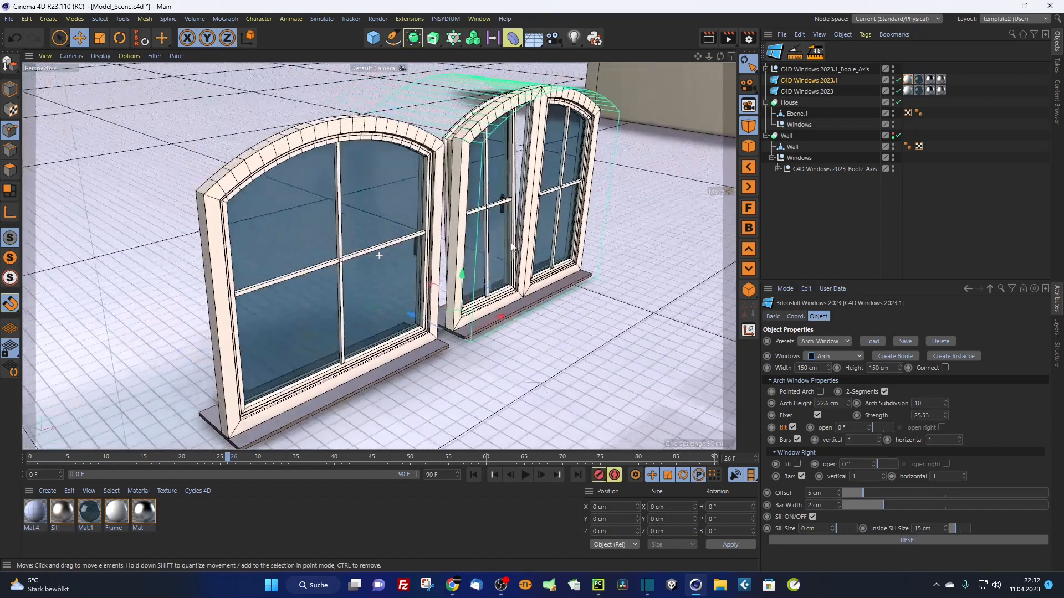
{"action": "left_click_drag", "start_coordinate": [490, 266], "coordinate": [519, 291], "text": "alt"}
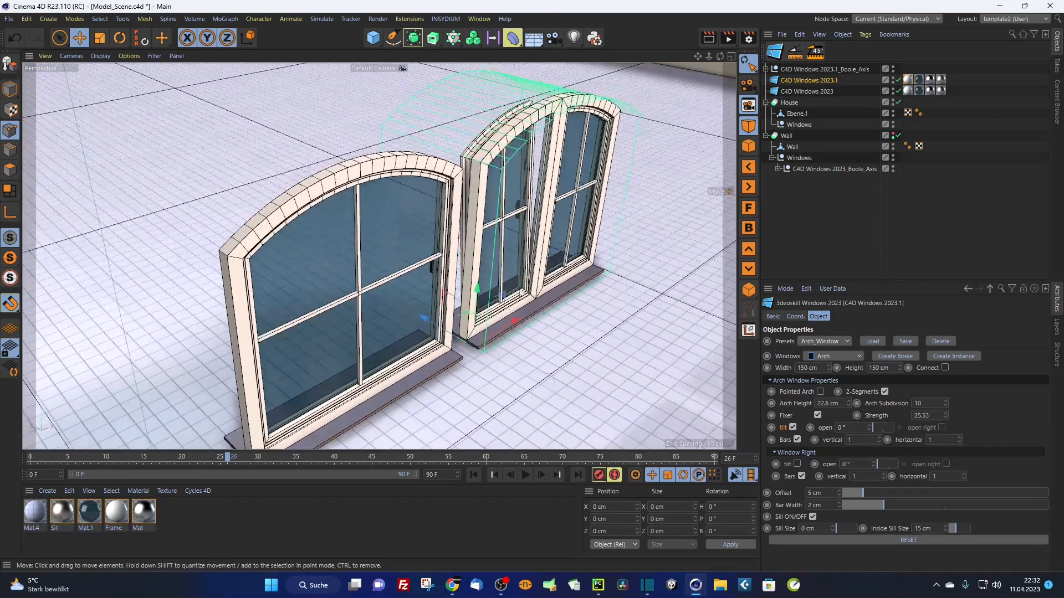
{"action": "right_click_drag", "start_coordinate": [472, 343], "coordinate": [489, 336], "text": "alt"}
{"action": "left_click_drag", "start_coordinate": [490, 336], "coordinate": [507, 189], "text": "alt"}
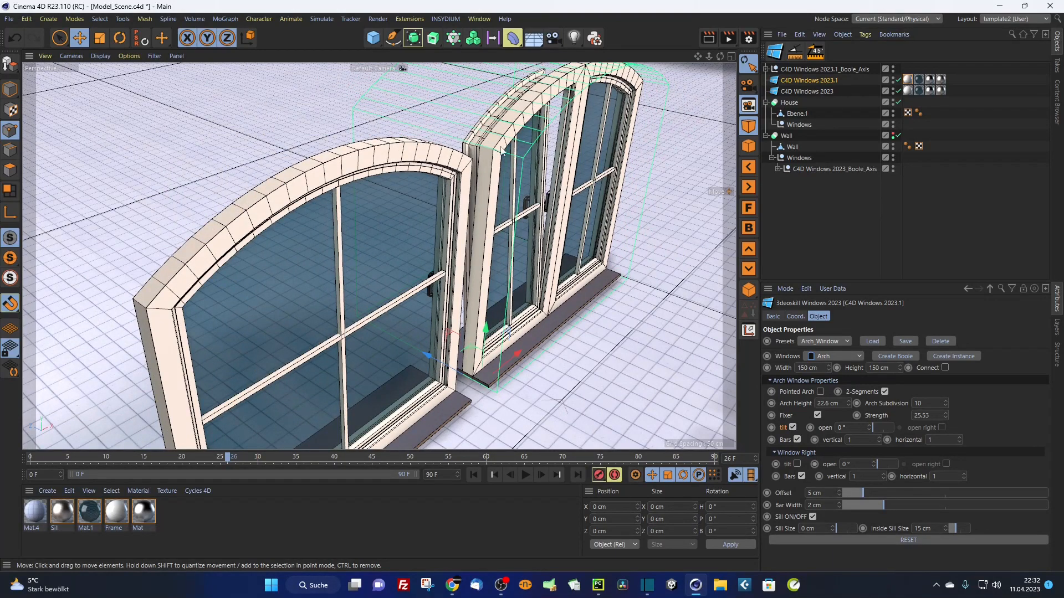
{"action": "left_click_drag", "start_coordinate": [501, 148], "coordinate": [471, 152], "text": "alt"}
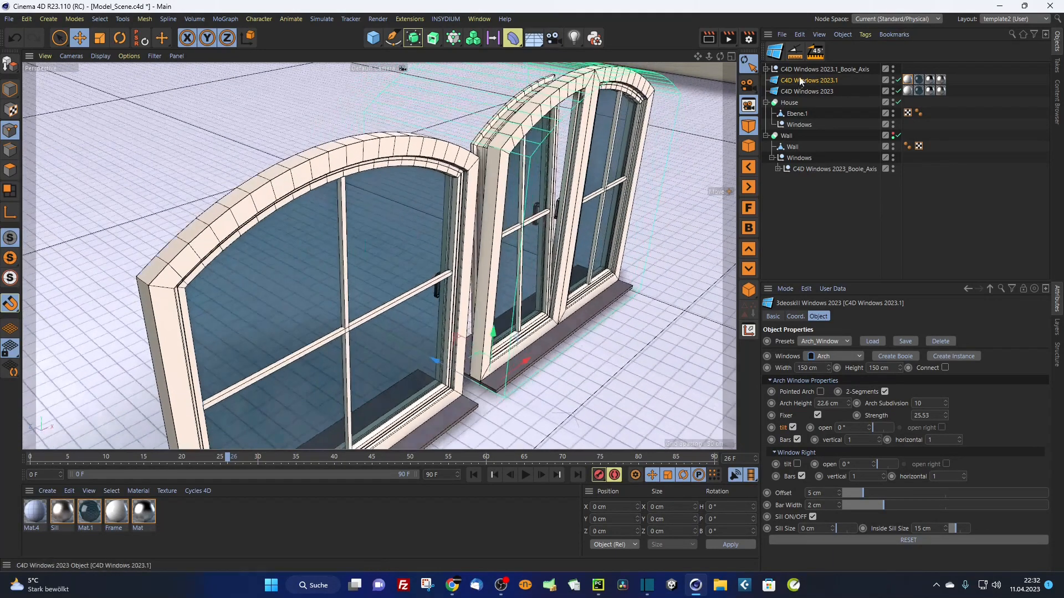
Step: Show the wall again and place the two-segment window's Boole axis in the Wall's Windows group to cut the opening
{"action": "left_click", "coordinate": [822, 70]}
{"action": "scroll", "coordinate": [479, 327], "scroll_direction": "up", "scroll_amount": 5}
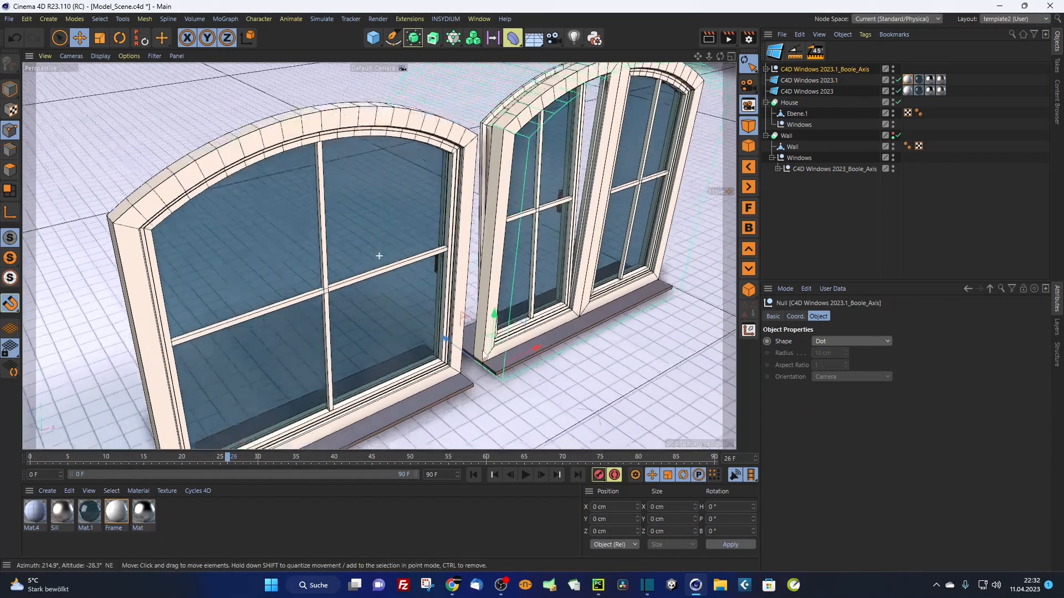
{"action": "left_click", "coordinate": [893, 133]}
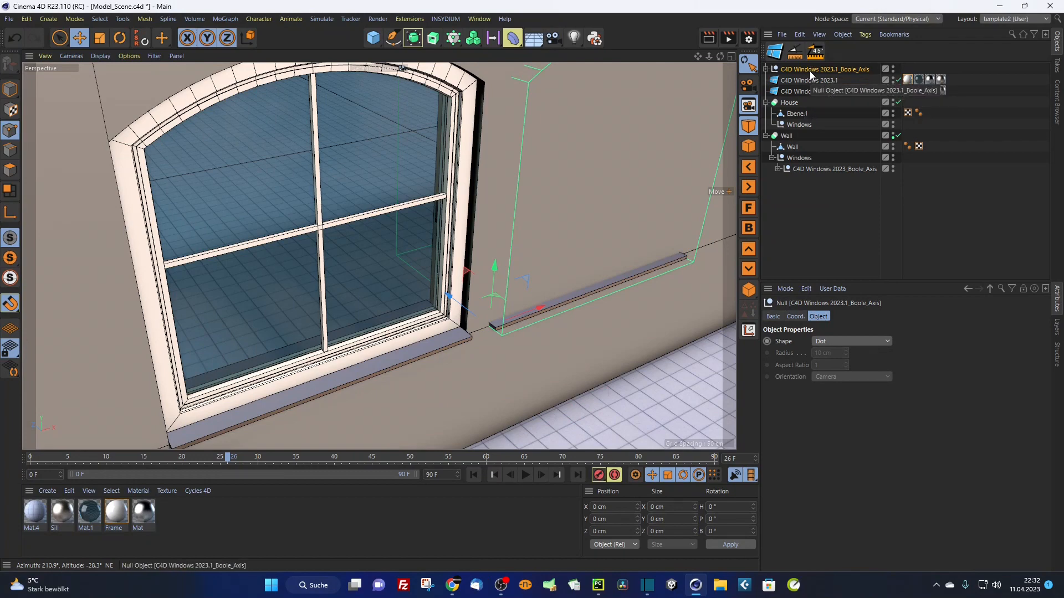
{"action": "left_click_drag", "start_coordinate": [810, 69], "coordinate": [813, 168]}
Step: Examine the two arch windows and their openings in the wall from several angles
{"action": "left_click_drag", "start_coordinate": [501, 269], "coordinate": [418, 254], "text": "alt"}
{"action": "scroll", "coordinate": [464, 264], "scroll_direction": "down", "scroll_amount": 5}
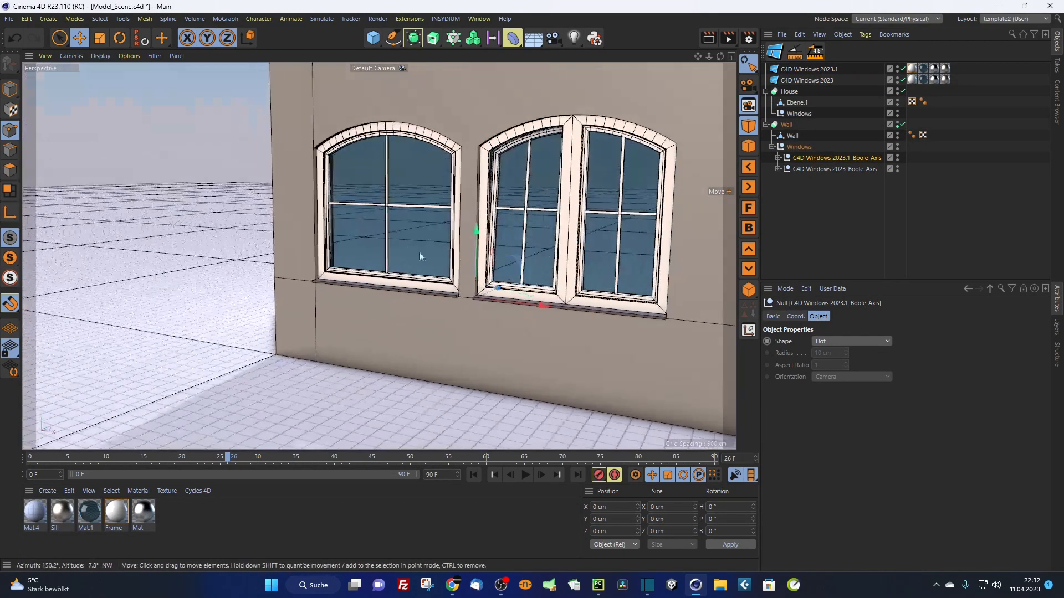
{"action": "middle_click_drag", "start_coordinate": [420, 253], "coordinate": [389, 252], "text": "alt"}
{"action": "left_click_drag", "start_coordinate": [389, 252], "coordinate": [434, 261], "text": "alt"}
{"action": "scroll", "coordinate": [433, 261], "scroll_direction": "down", "scroll_amount": 4}
{"action": "middle_click_drag", "start_coordinate": [434, 261], "coordinate": [400, 265], "text": "alt"}
{"action": "left_click_drag", "start_coordinate": [401, 265], "coordinate": [510, 268], "text": "alt"}
{"action": "middle_click_drag", "start_coordinate": [510, 268], "coordinate": [408, 283], "text": "alt"}
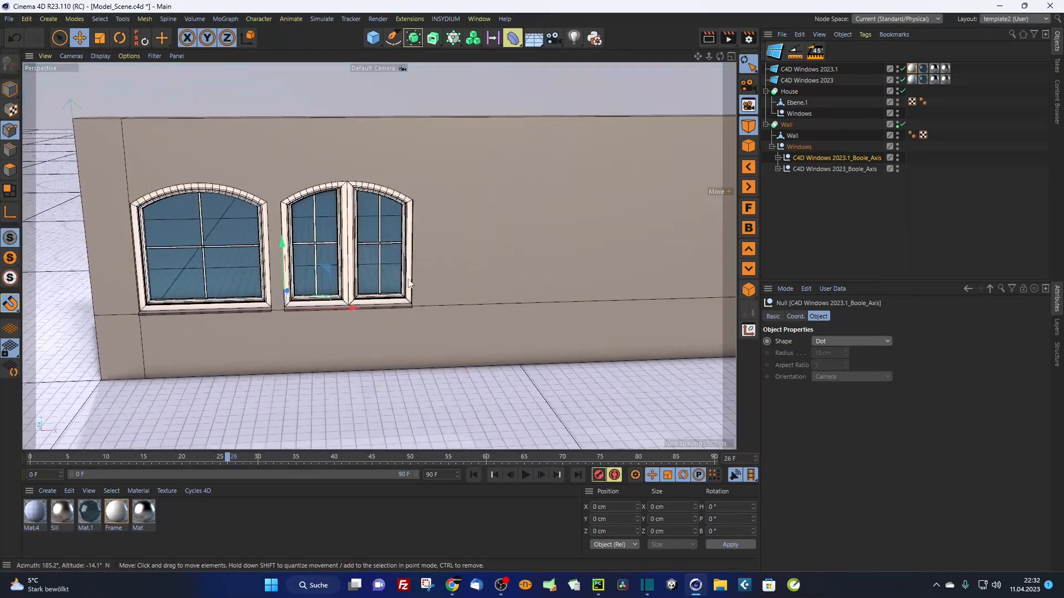
{"action": "left_click_drag", "start_coordinate": [409, 280], "coordinate": [459, 241], "text": "alt"}
Step: Duplicate the two-segment window and place the copy beside it along the wall, leaving a small gap
{"action": "left_click", "coordinate": [798, 69]}
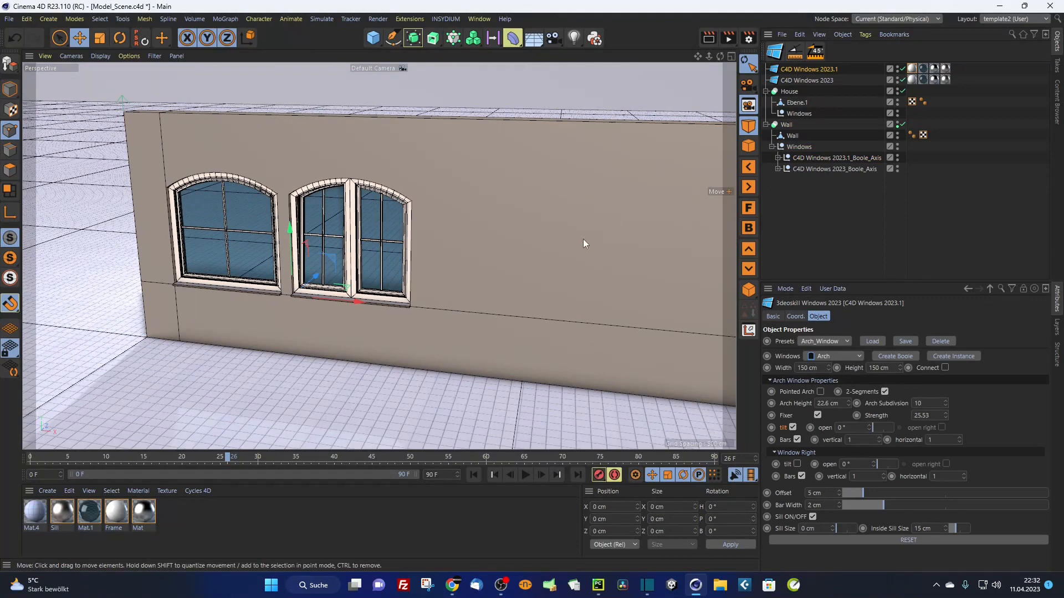
{"action": "key", "text": "ctrl+c"}
{"action": "key", "text": "ctrl+v"}
{"action": "scroll", "coordinate": [430, 291], "scroll_direction": "up", "scroll_amount": 8}
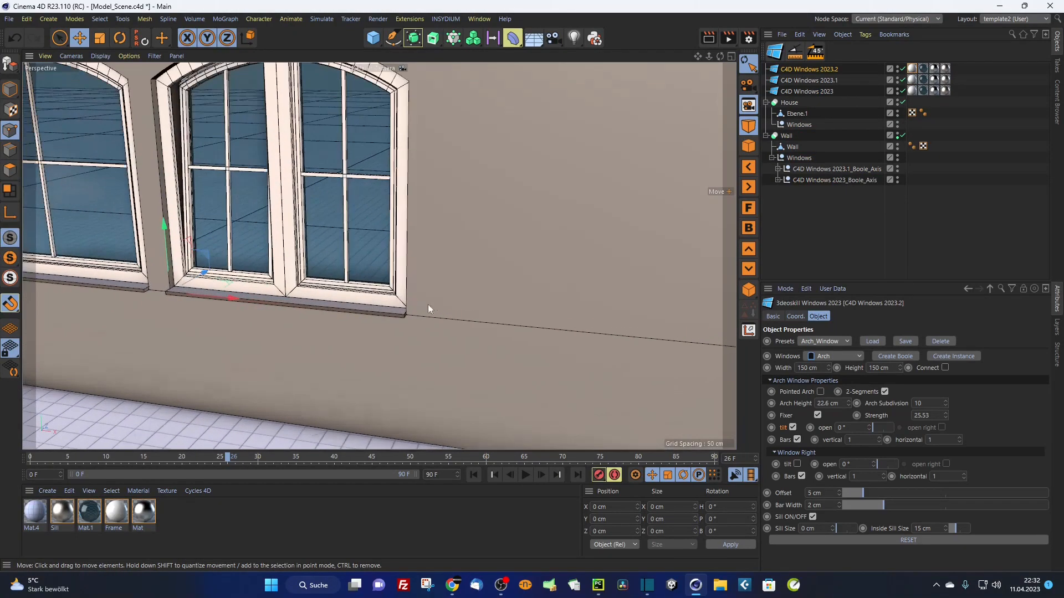
{"action": "left_click_drag", "start_coordinate": [415, 321], "coordinate": [506, 298]}
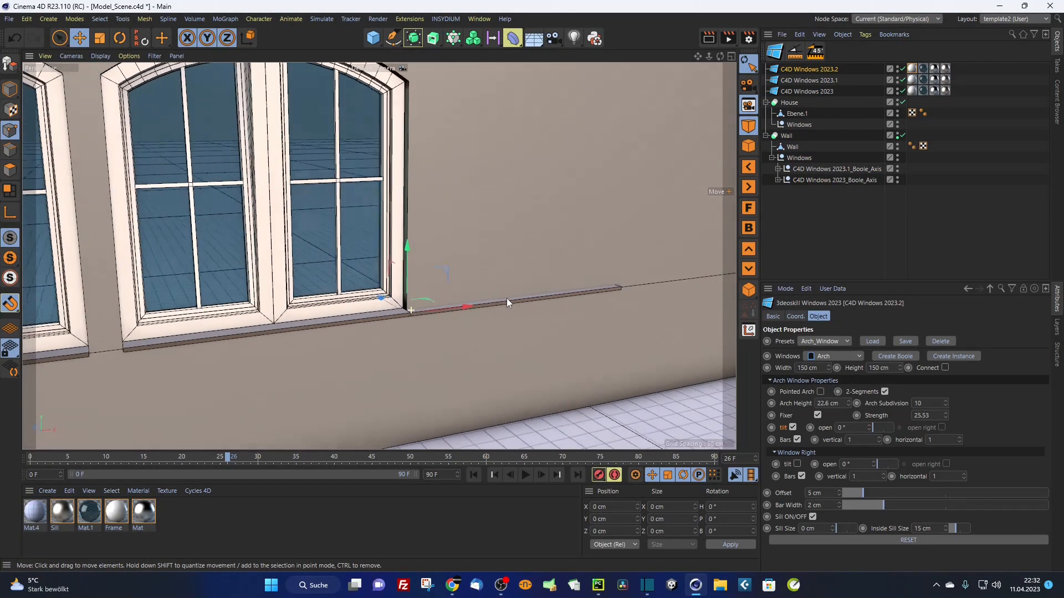
{"action": "right_click_drag", "start_coordinate": [507, 298], "coordinate": [447, 299], "text": "alt"}
{"action": "left_click_drag", "start_coordinate": [494, 298], "coordinate": [563, 263]}
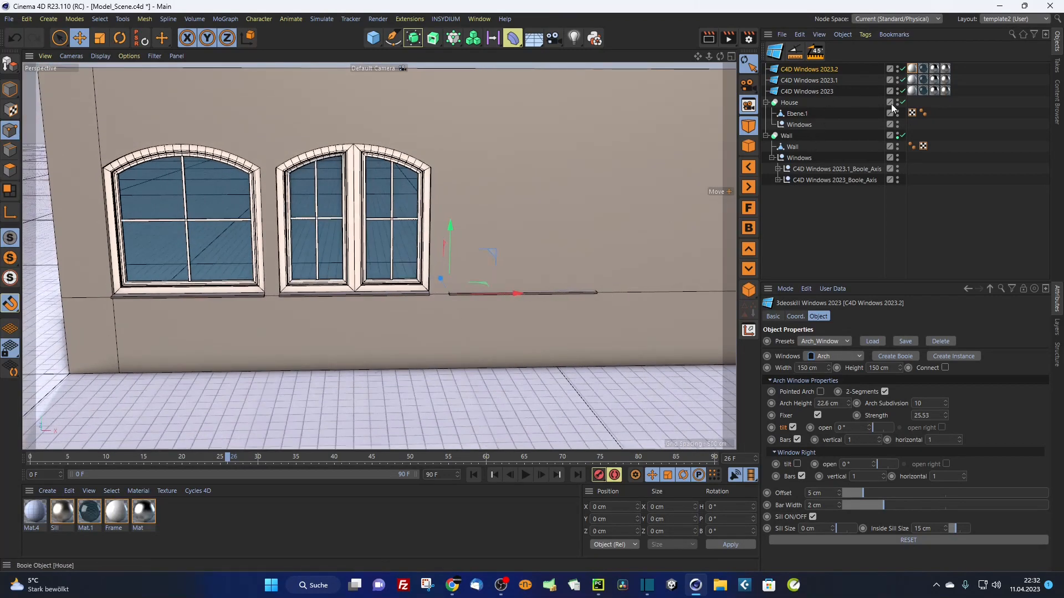
Step: Hide the wall, and give the third window a pointed arch with a Fixer strength of 32.31
{"action": "left_click", "coordinate": [898, 135]}
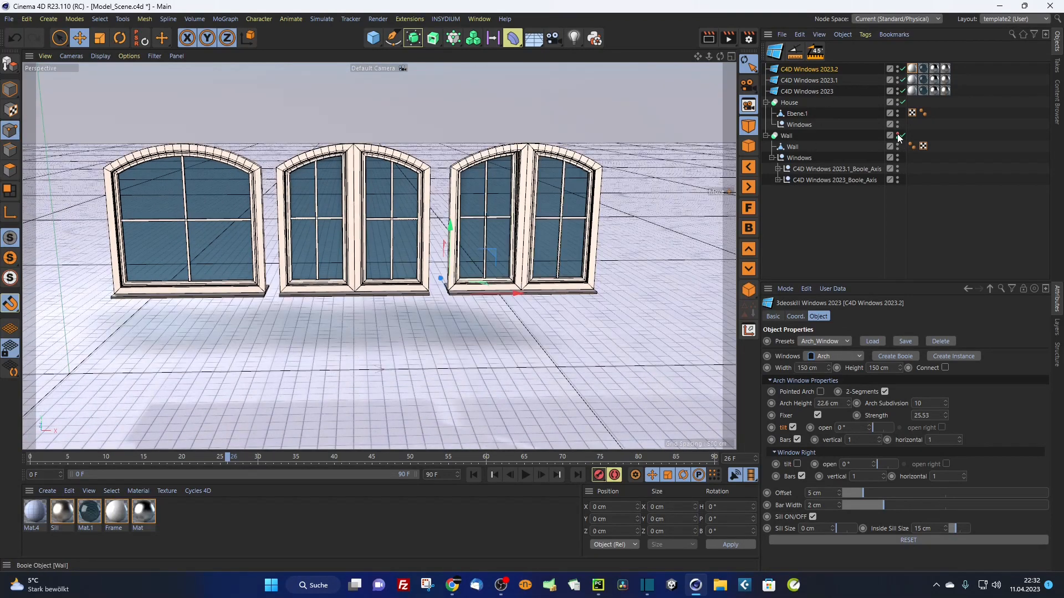
{"action": "left_click", "coordinate": [820, 392]}
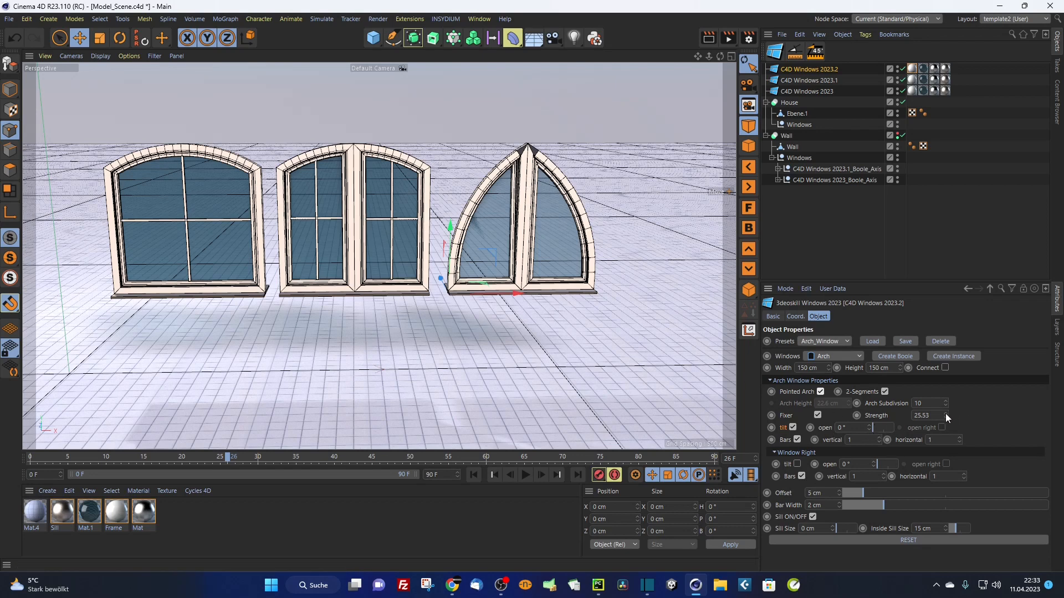
{"action": "left_click_drag", "start_coordinate": [945, 414], "coordinate": [946, 402]}
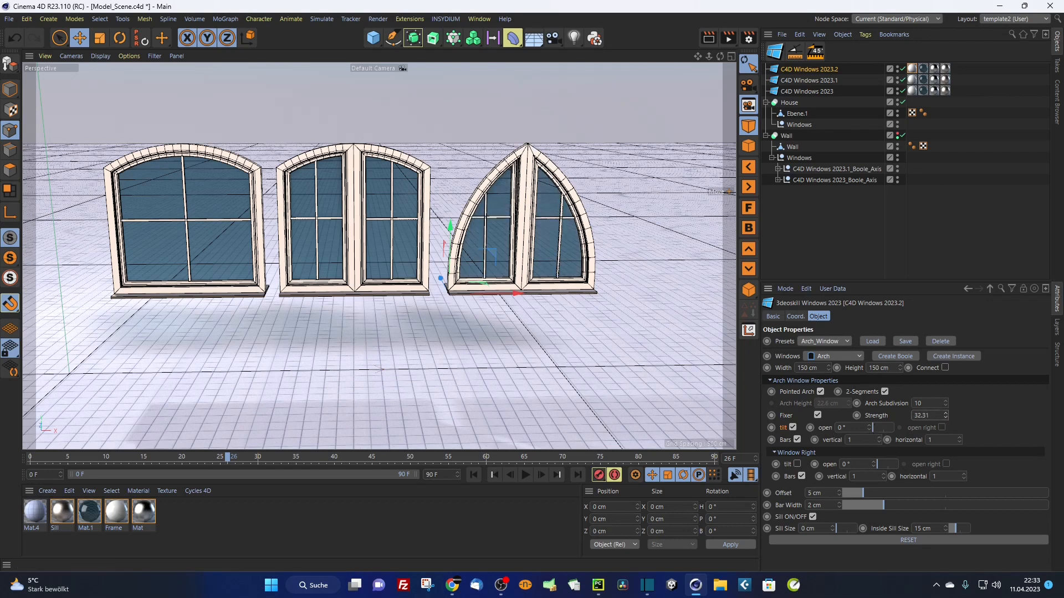
Step: Make the pointed third window a single segment, 180 cm high and 100.9 cm wide
{"action": "left_click", "coordinate": [885, 392]}
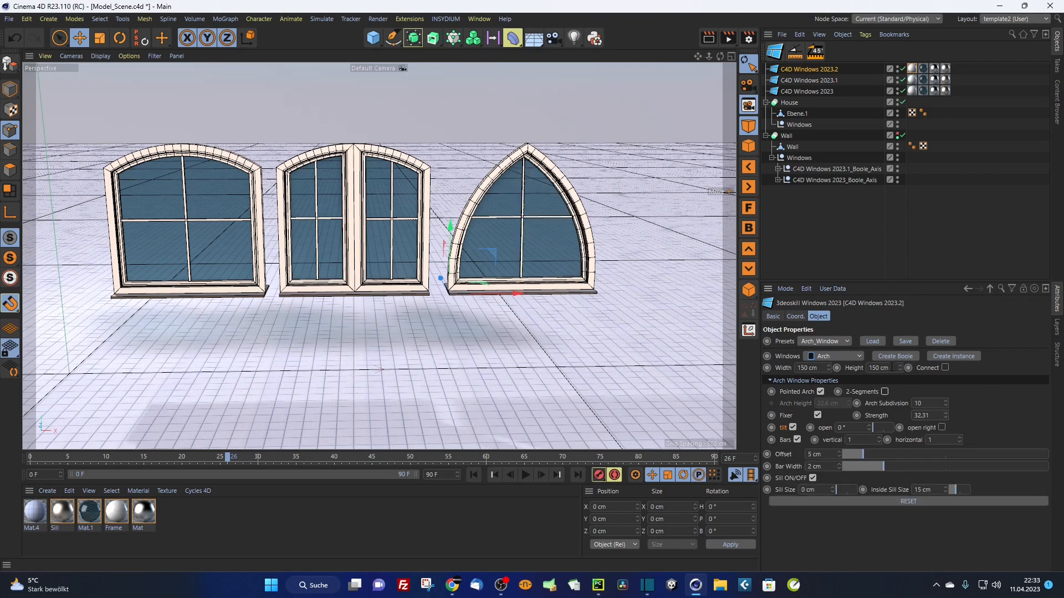
{"action": "left_click", "coordinate": [891, 368]}
{"action": "key", "text": "Return"}
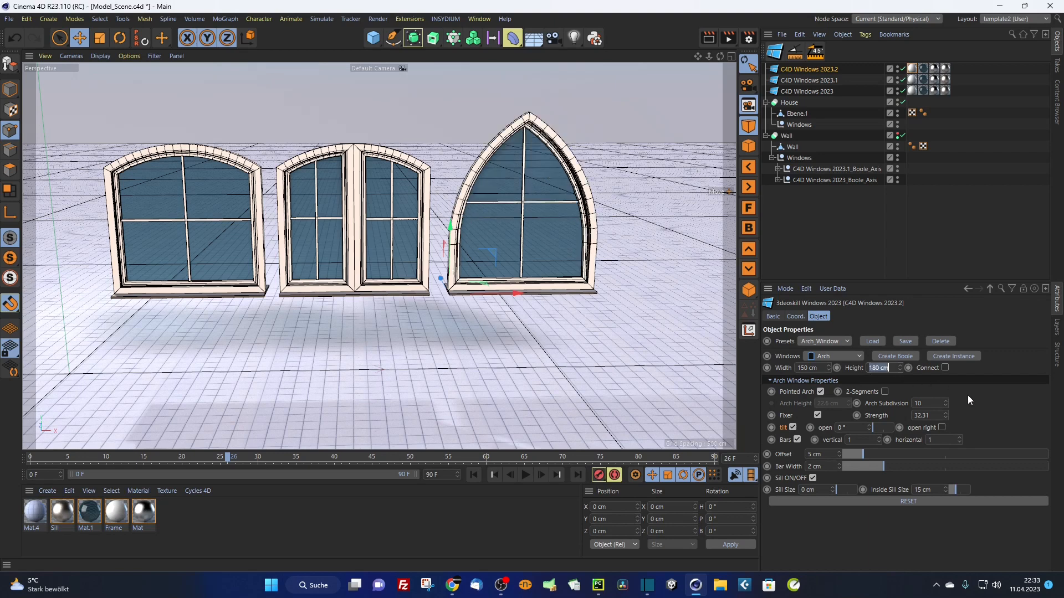
{"action": "left_click_drag", "start_coordinate": [828, 368], "coordinate": [801, 367]}
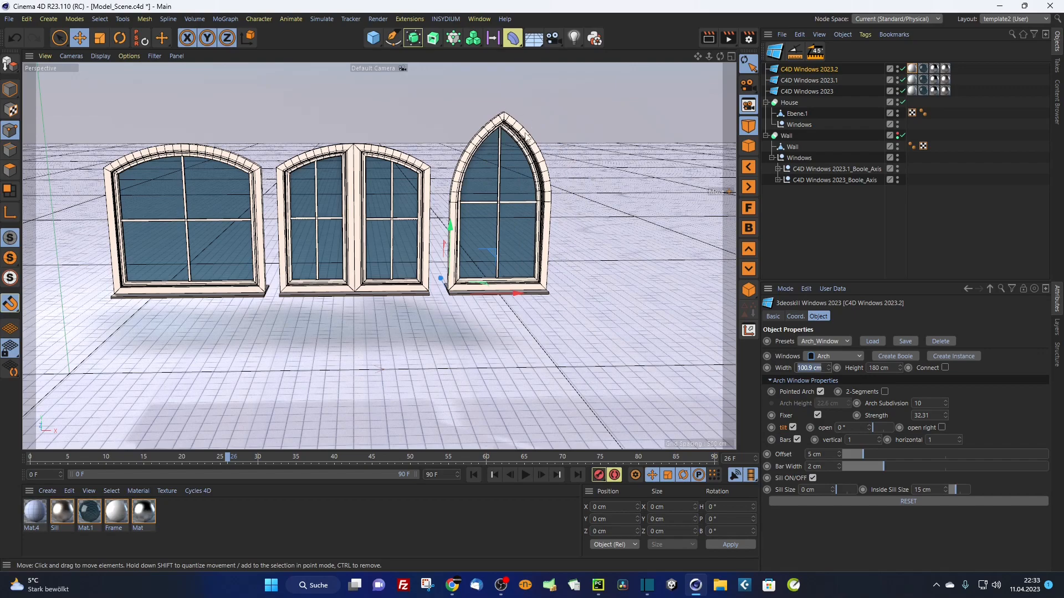
{"action": "scroll", "coordinate": [514, 100], "scroll_direction": "up", "scroll_amount": 10}
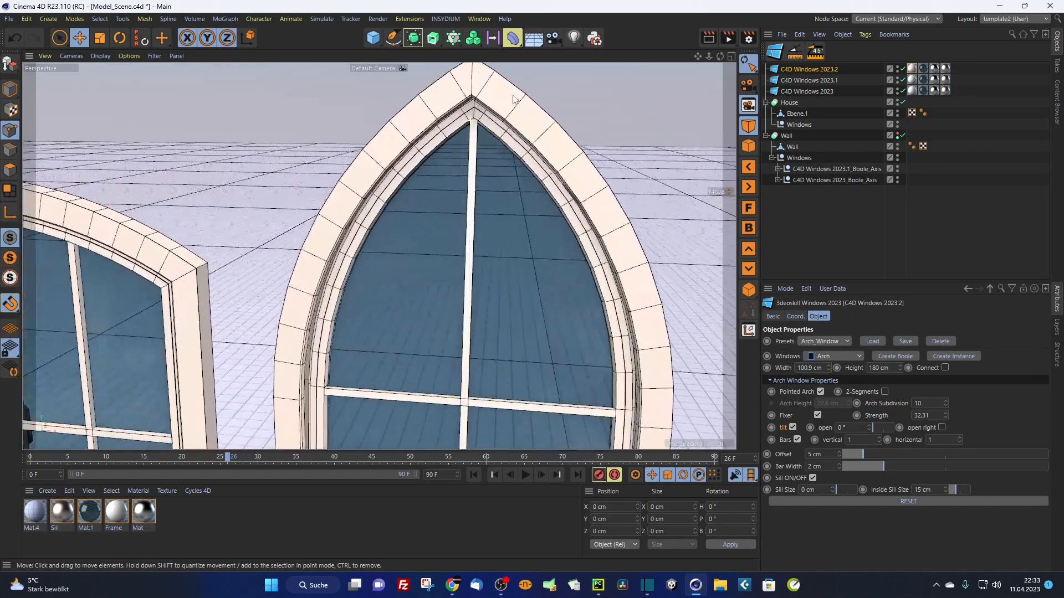
{"action": "scroll", "coordinate": [514, 100], "scroll_direction": "down", "scroll_amount": 10}
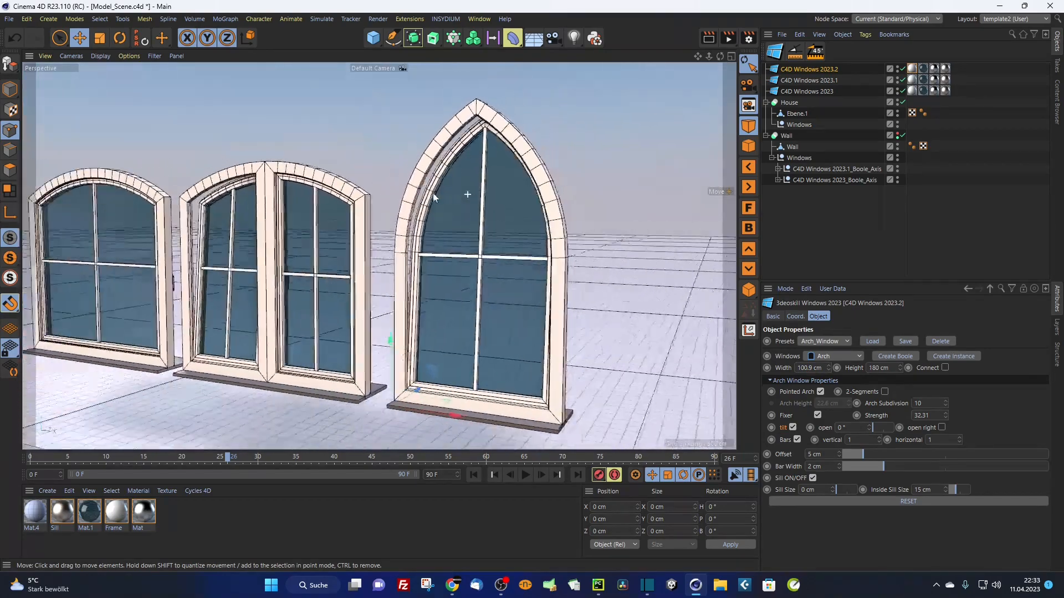
{"action": "left_click_drag", "start_coordinate": [433, 193], "coordinate": [423, 200], "text": "alt"}
Step: Turn off the pointed window's tilt and set its horizontal bars to 3
{"action": "left_click", "coordinate": [793, 427]}
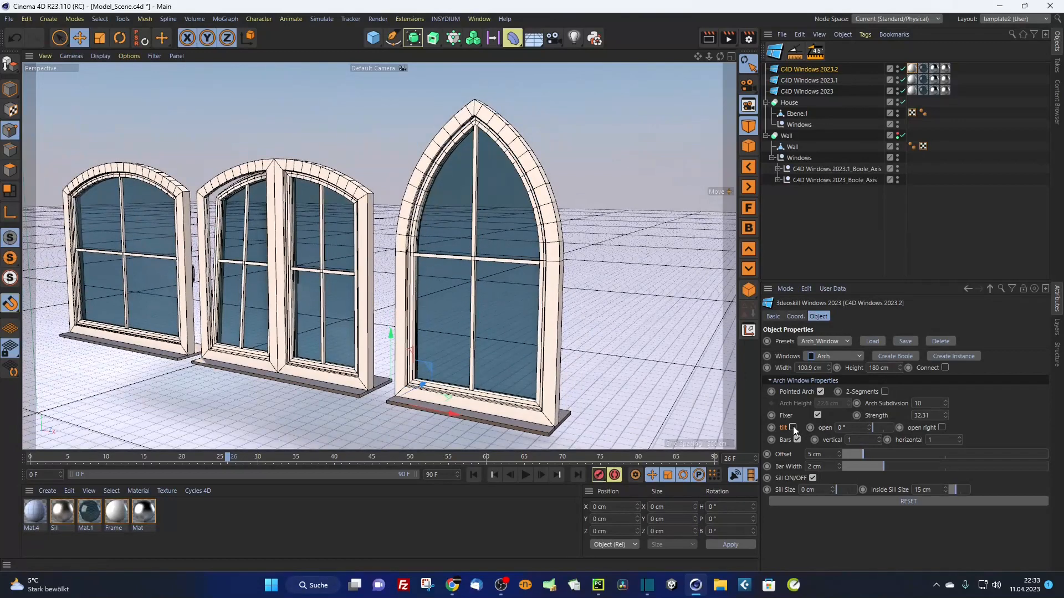
{"action": "scroll", "coordinate": [479, 308], "scroll_direction": "up", "scroll_amount": 2}
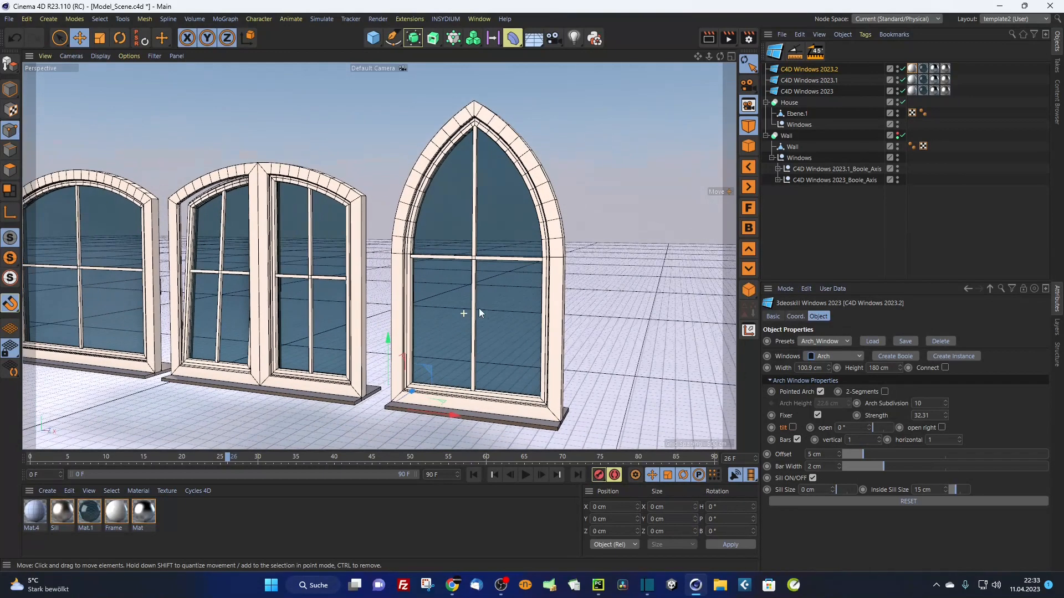
{"action": "left_click", "coordinate": [960, 438]}
{"action": "scroll", "coordinate": [594, 335], "scroll_direction": "down", "scroll_amount": 2}
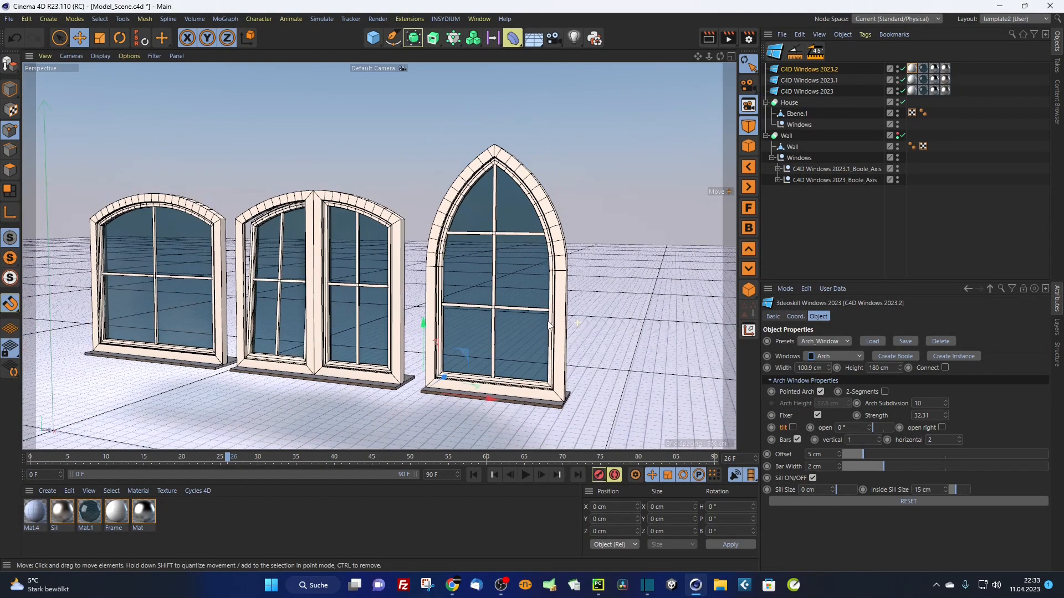
{"action": "left_click", "coordinate": [961, 438]}
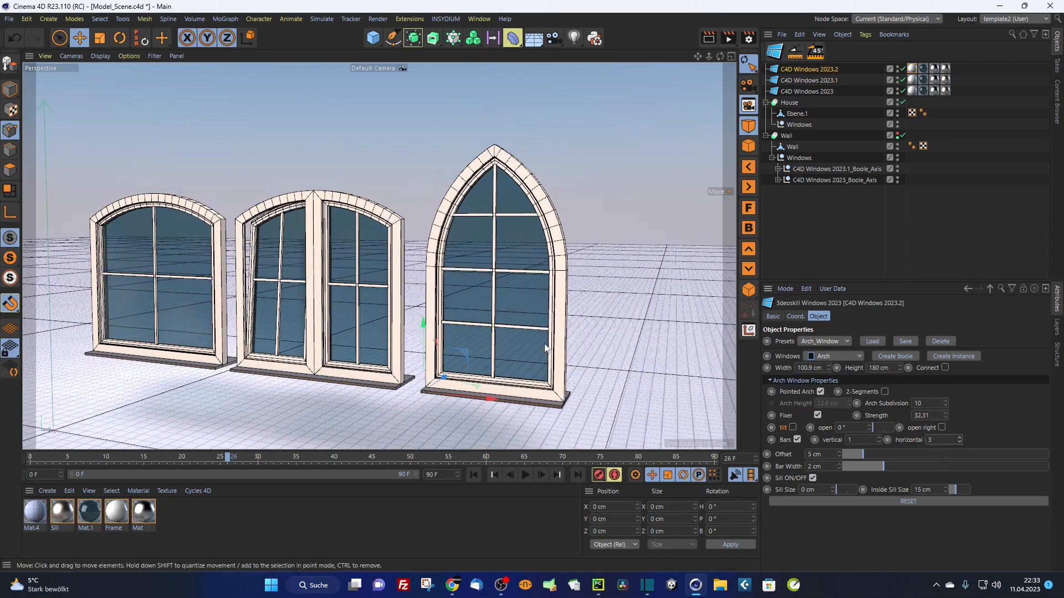
{"action": "scroll", "coordinate": [522, 337], "scroll_direction": "up", "scroll_amount": 3}
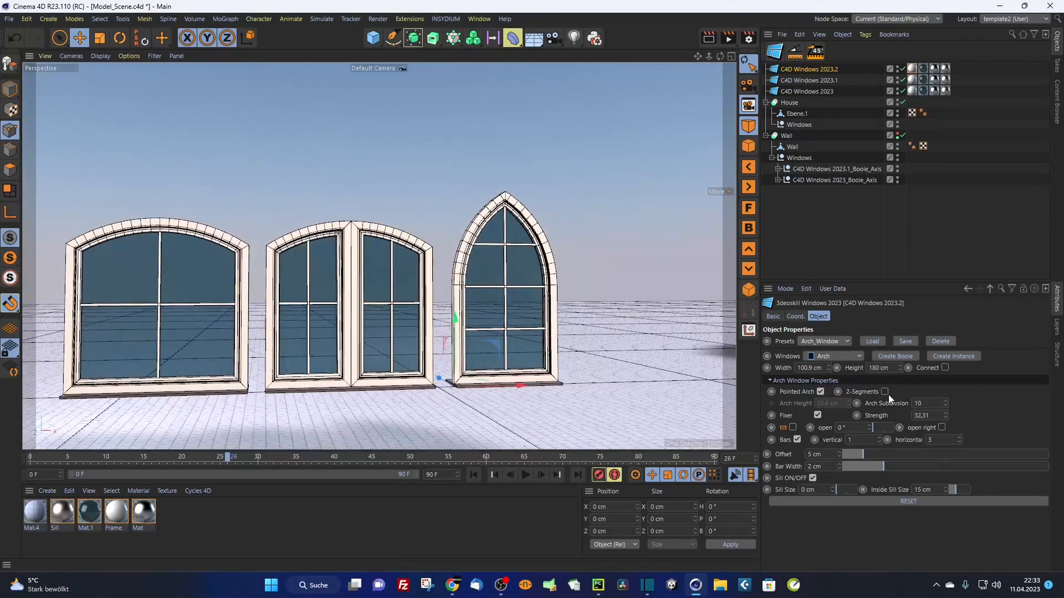
Step: Switch the pointed window back to two segments and raise the Fixer strength to 50.98 to close the arch tip
{"action": "left_click", "coordinate": [885, 393]}
{"action": "scroll", "coordinate": [533, 236], "scroll_direction": "up", "scroll_amount": 3}
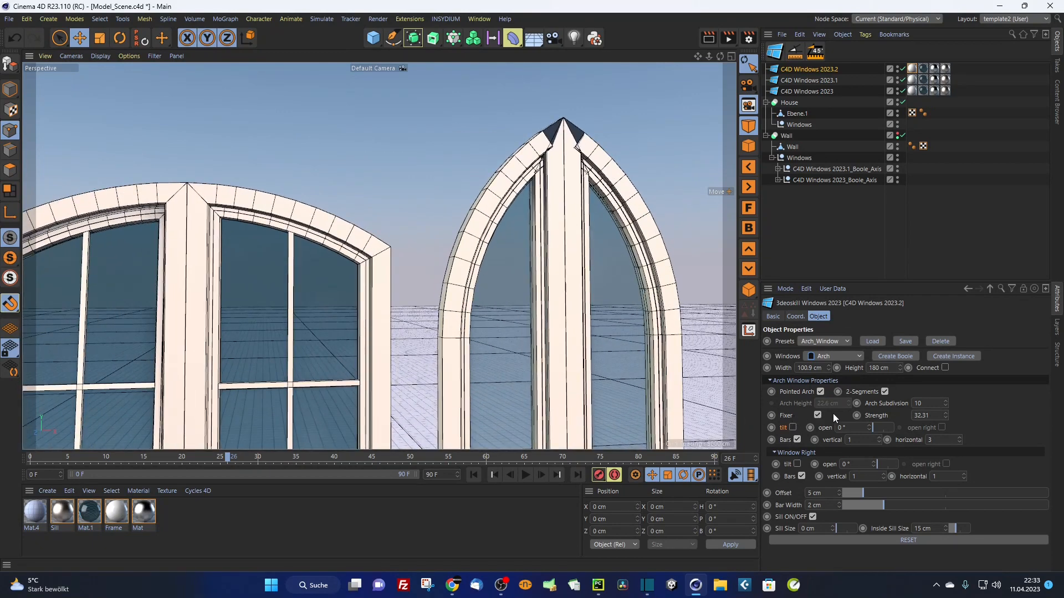
{"action": "left_click_drag", "start_coordinate": [946, 415], "coordinate": [957, 404]}
{"action": "left_click_drag", "start_coordinate": [695, 292], "coordinate": [574, 132], "text": "alt"}
{"action": "scroll", "coordinate": [576, 136], "scroll_direction": "up", "scroll_amount": 5}
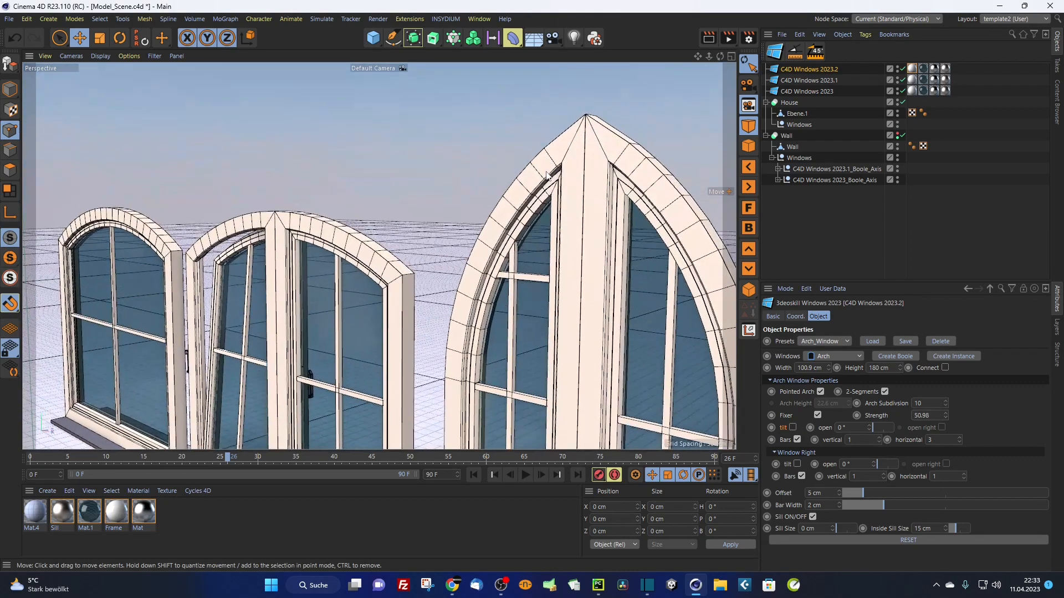
{"action": "scroll", "coordinate": [597, 178], "scroll_direction": "down", "scroll_amount": 4}
{"action": "left_click_drag", "start_coordinate": [597, 178], "coordinate": [450, 202], "text": "alt"}
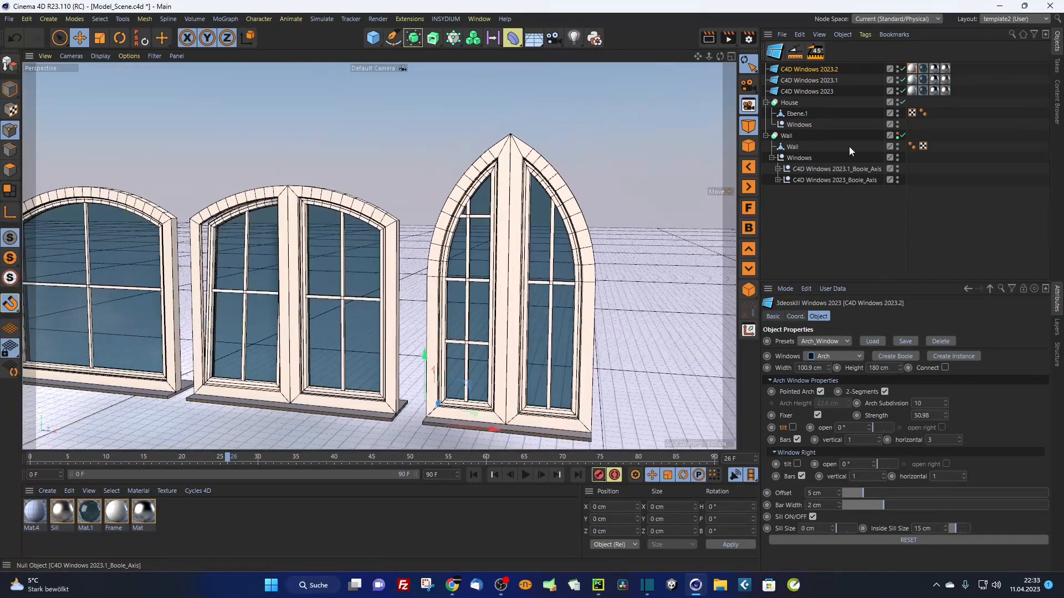
Step: Show the wall again, create the pointed window's Boole and place its axis in the Wall's Windows group
{"action": "left_click", "coordinate": [897, 135]}
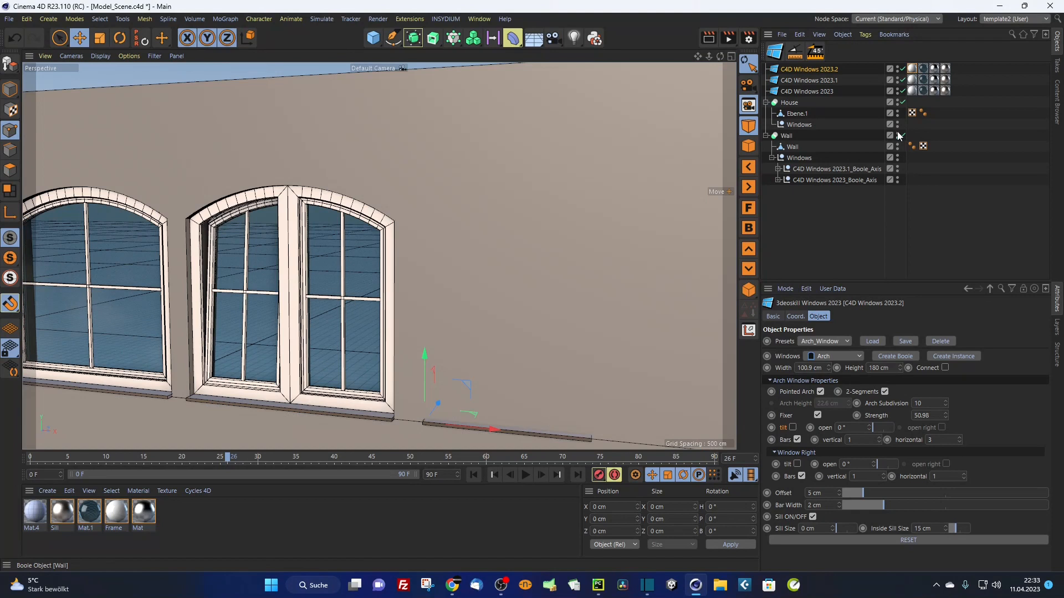
{"action": "left_click", "coordinate": [894, 356]}
{"action": "left_click_drag", "start_coordinate": [804, 70], "coordinate": [798, 169]}
Step: Set the pointed window's height to 180.5 cm and check how its tip fits the wall opening
{"action": "left_click_drag", "start_coordinate": [511, 158], "coordinate": [484, 163], "text": "alt"}
{"action": "left_click", "coordinate": [818, 70]}
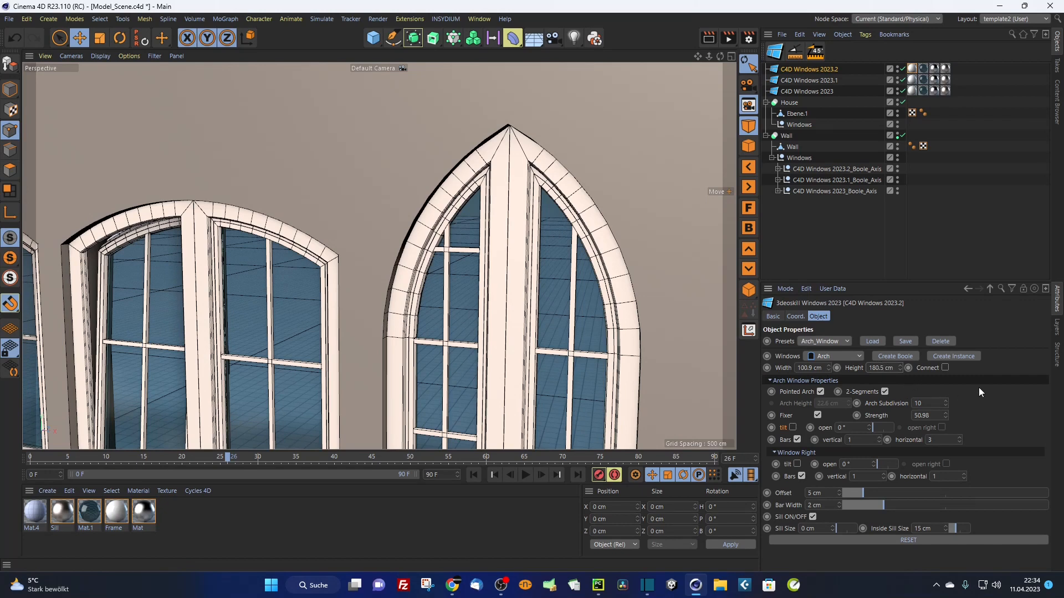
{"action": "scroll", "coordinate": [519, 133], "scroll_direction": "up", "scroll_amount": 5}
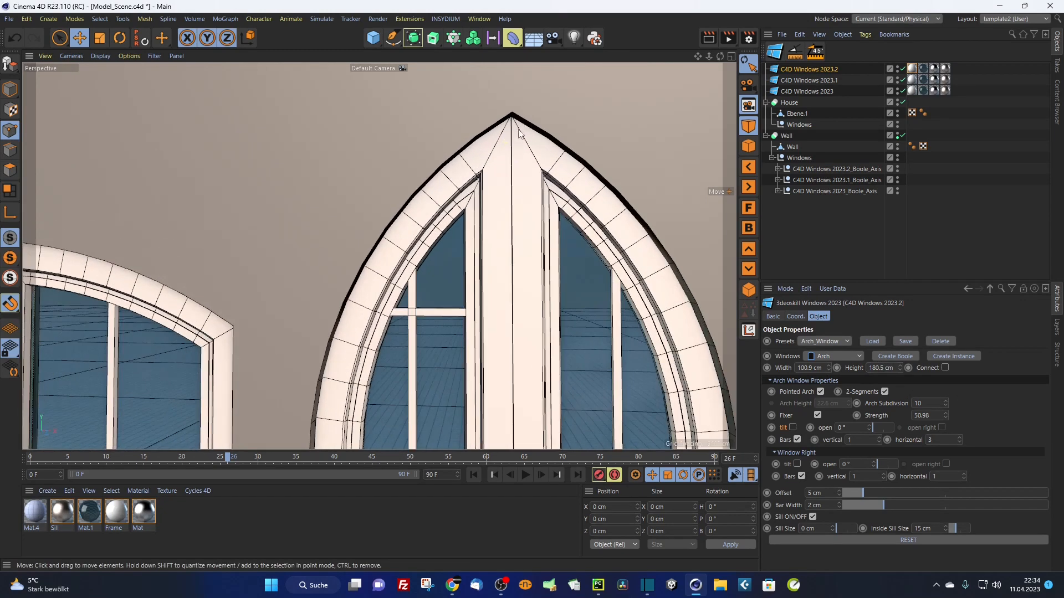
{"action": "scroll", "coordinate": [475, 123], "scroll_direction": "down", "scroll_amount": 5}
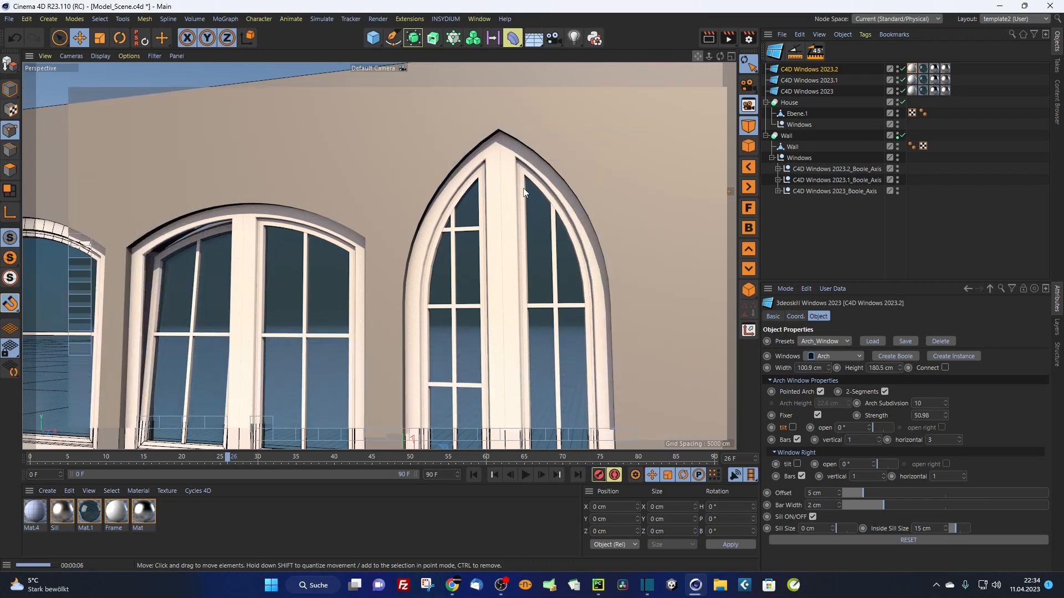
{"action": "scroll", "coordinate": [517, 187], "scroll_direction": "down", "scroll_amount": 10}
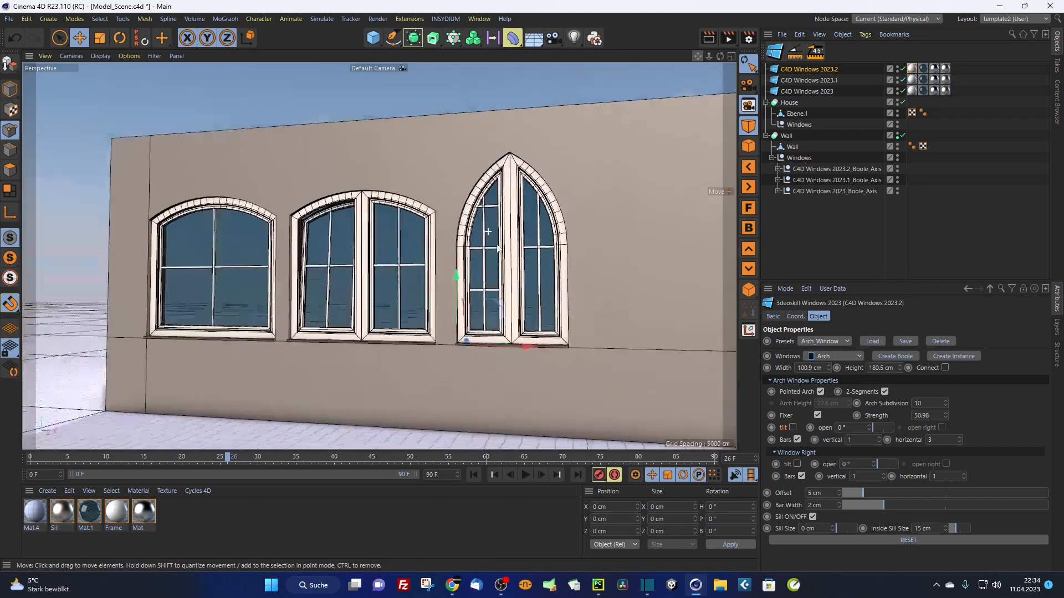
Step: Set the horizontal bars of the pointed window's right segment to 3
{"action": "left_click_drag", "start_coordinate": [498, 249], "coordinate": [495, 280], "text": "alt"}
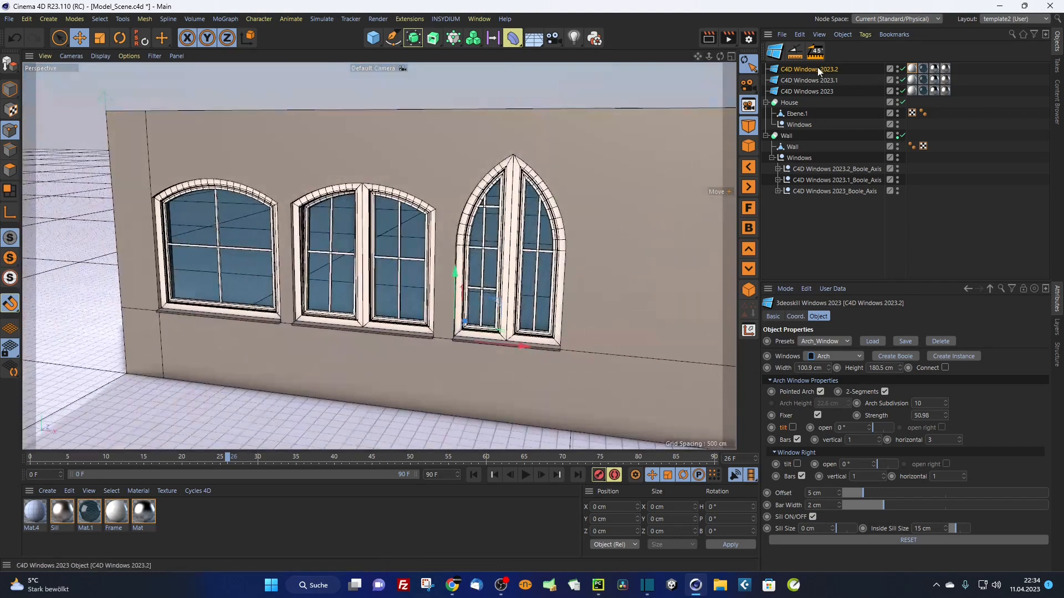
{"action": "left_click", "coordinate": [965, 474]}
{"action": "left_click", "coordinate": [965, 475]}
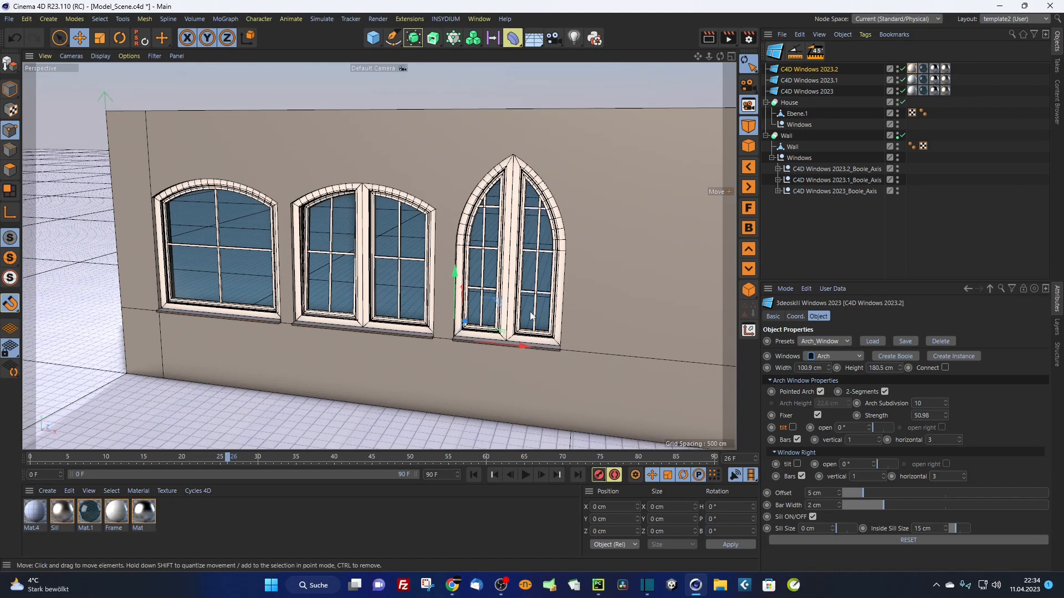
{"action": "left_click_drag", "start_coordinate": [531, 316], "coordinate": [428, 320], "text": "alt"}
{"action": "middle_click_drag", "start_coordinate": [428, 320], "coordinate": [452, 322], "text": "alt"}
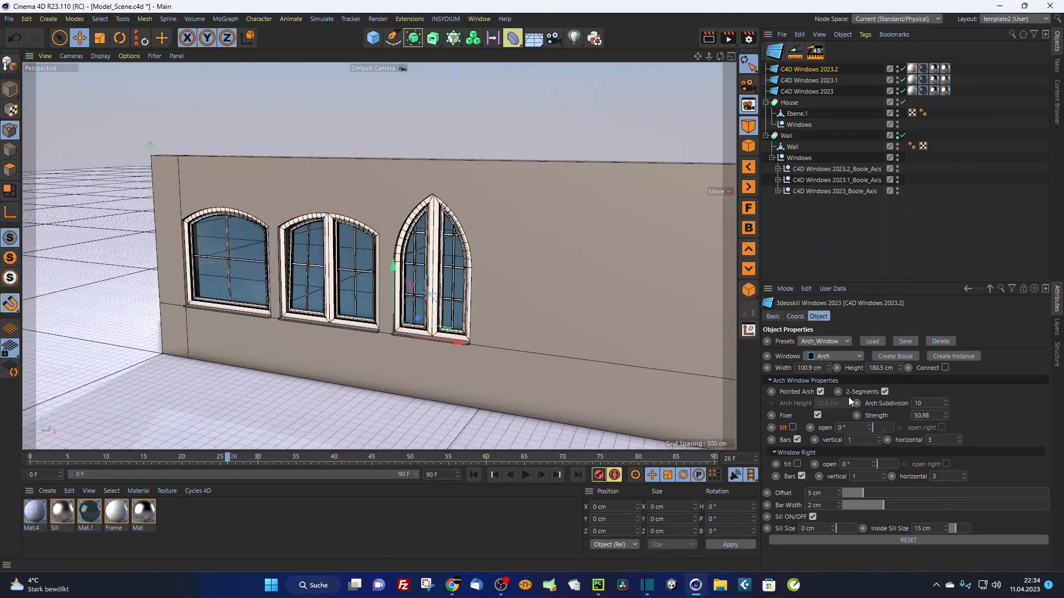
{"action": "left_click_drag", "start_coordinate": [547, 268], "coordinate": [584, 274], "text": "alt"}
{"action": "right_click_drag", "start_coordinate": [583, 274], "coordinate": [530, 265], "text": "alt"}
{"action": "middle_click_drag", "start_coordinate": [530, 265], "coordinate": [501, 257], "text": "alt"}
{"action": "middle_click_drag", "start_coordinate": [624, 243], "coordinate": [489, 255], "text": "alt"}
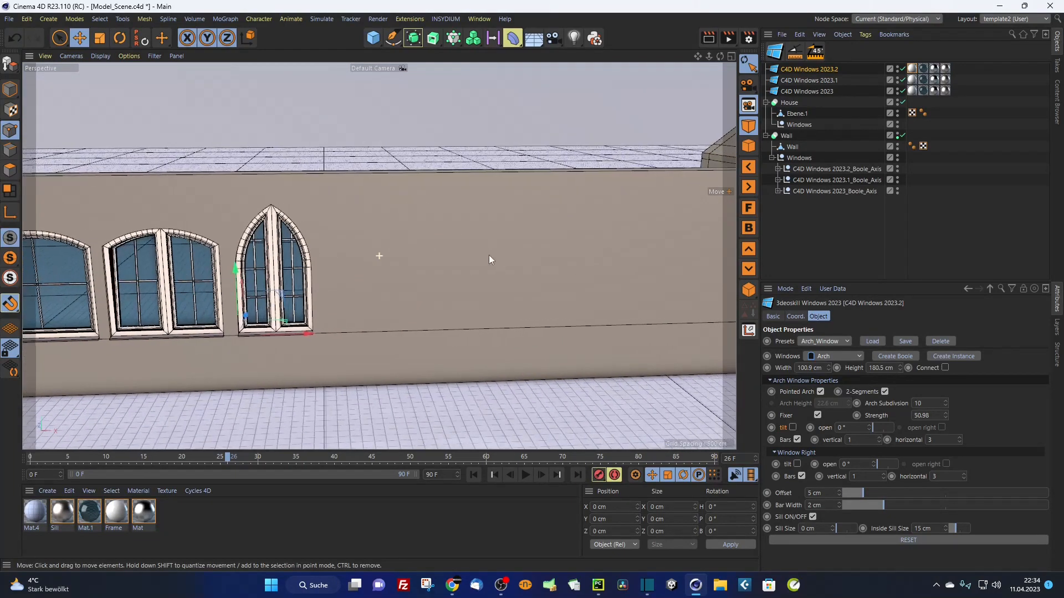
{"action": "middle_click_drag", "start_coordinate": [596, 239], "coordinate": [607, 230], "text": "alt"}
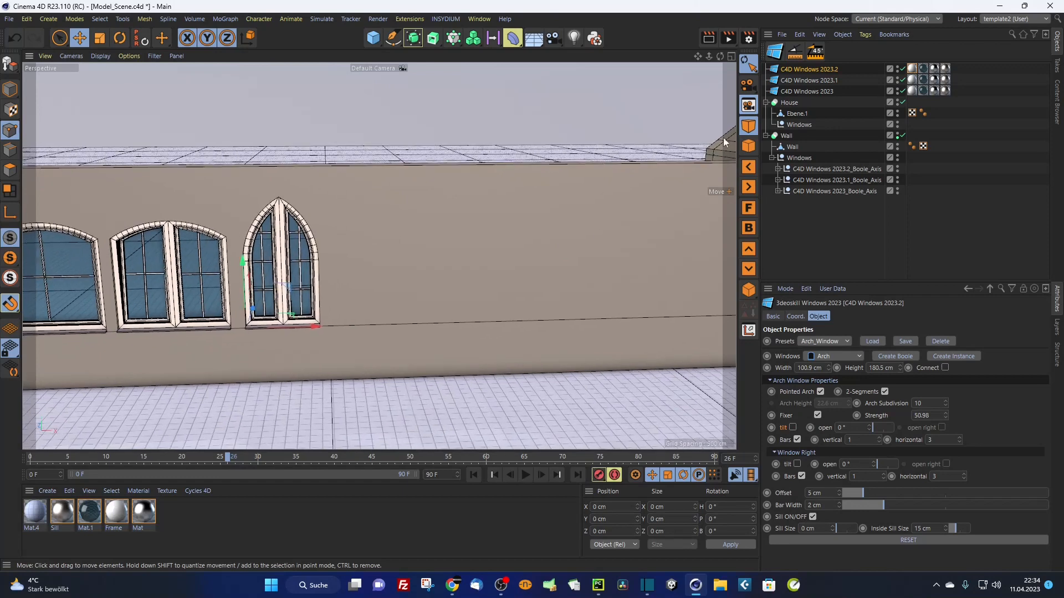
{"action": "mouse_move", "coordinate": [352, 335]}
{"action": "left_mouse_down", "text": "alt"}
{"action": "mouse_move", "coordinate": [312, 342]}
{"action": "mouse_move", "coordinate": [335, 323]}
{"action": "left_mouse_up", "text": "alt"}
{"action": "right_click_drag", "start_coordinate": [336, 323], "coordinate": [397, 299], "text": "alt"}
{"action": "left_click", "coordinate": [363, 338]}
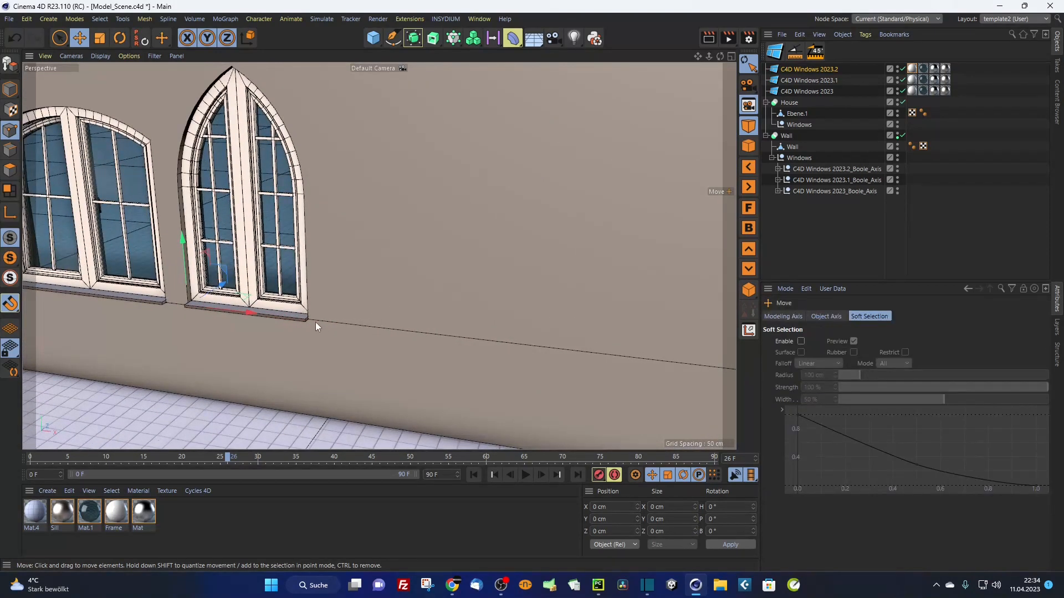
{"action": "left_click_drag", "start_coordinate": [316, 322], "coordinate": [311, 320]}
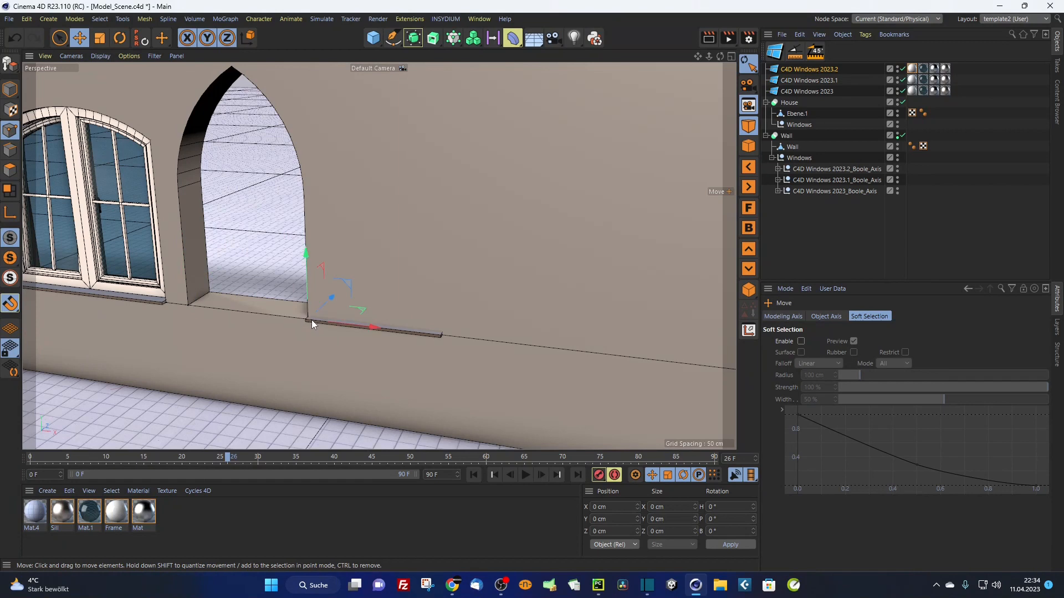
{"action": "key", "text": "ctrl+z"}
Step: Duplicate the pointed window and place the copy beside it along the wall, leaving a small gap
{"action": "key", "text": "ctrl+c"}
{"action": "key", "text": "ctrl+v"}
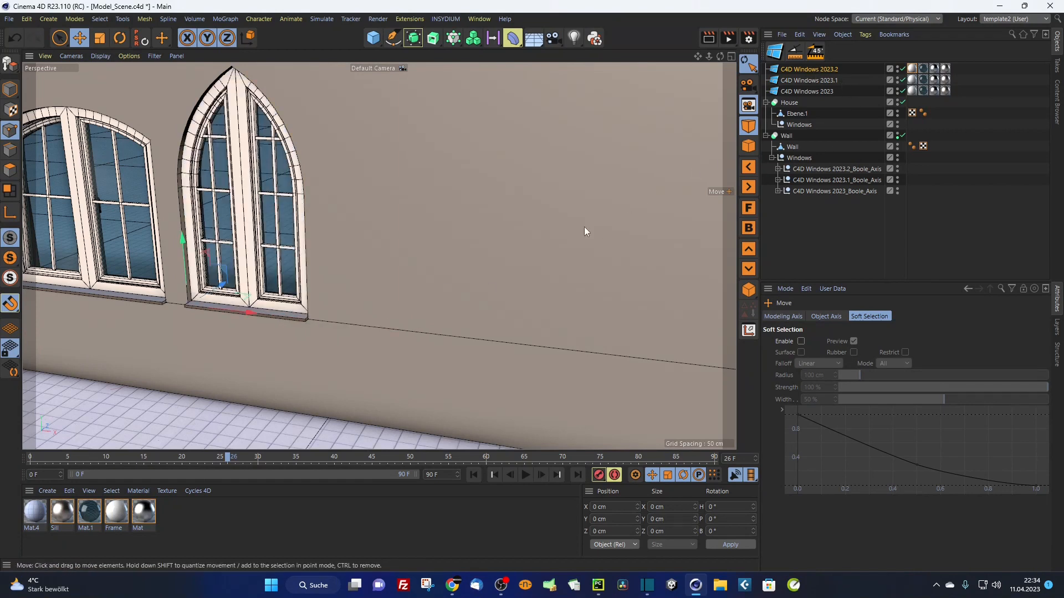
{"action": "left_click_drag", "start_coordinate": [317, 326], "coordinate": [311, 317]}
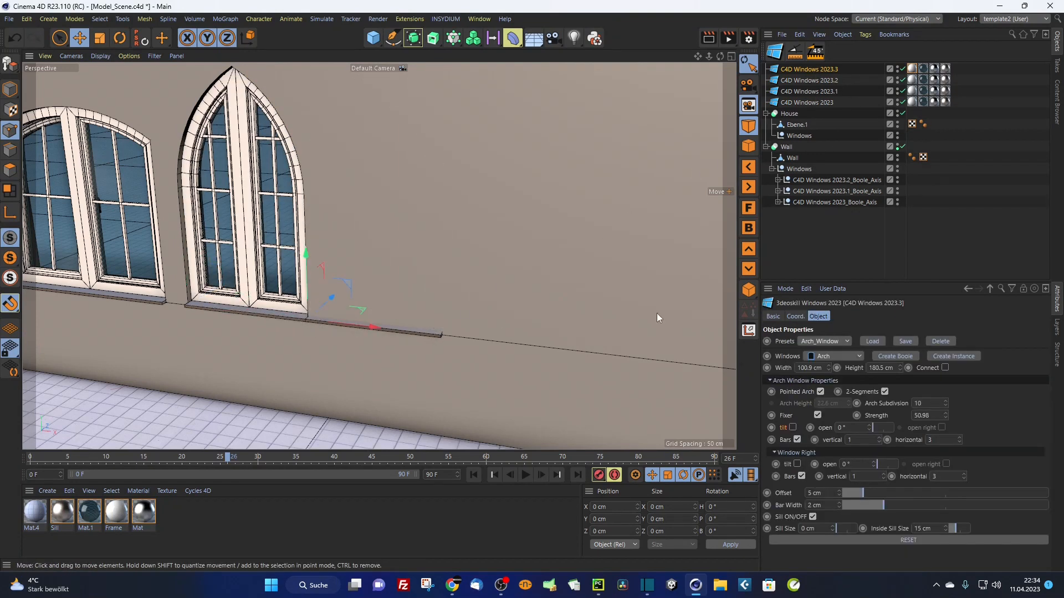
{"action": "left_click_drag", "start_coordinate": [657, 314], "coordinate": [680, 273], "text": "alt"}
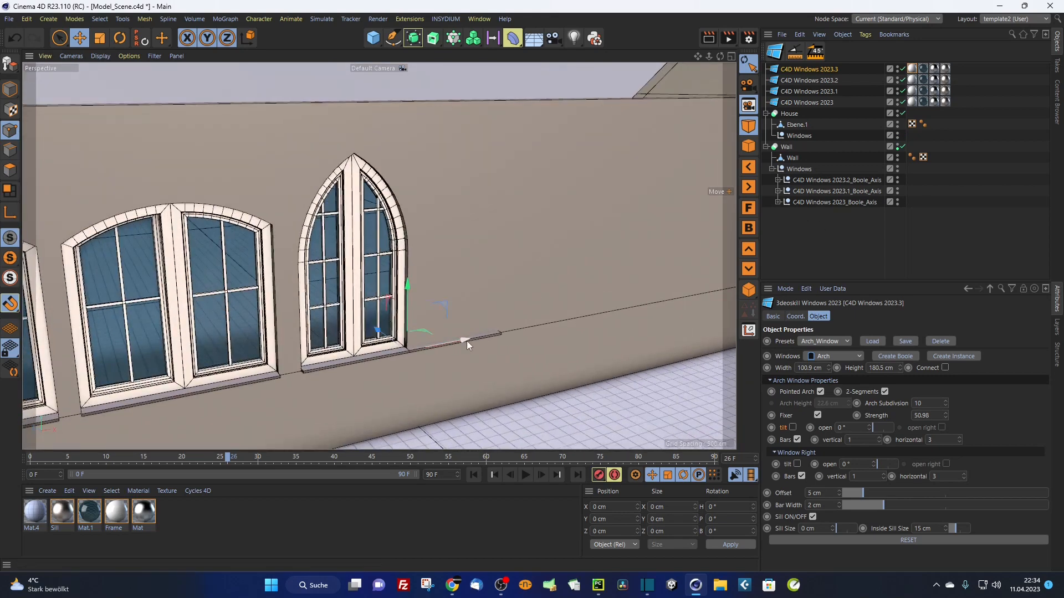
{"action": "left_click_drag", "start_coordinate": [467, 339], "coordinate": [483, 336]}
Step: Hide the wall and change the fourth window's type to Rectangle
{"action": "left_click", "coordinate": [897, 146]}
{"action": "left_click_drag", "start_coordinate": [543, 250], "coordinate": [481, 264], "text": "alt"}
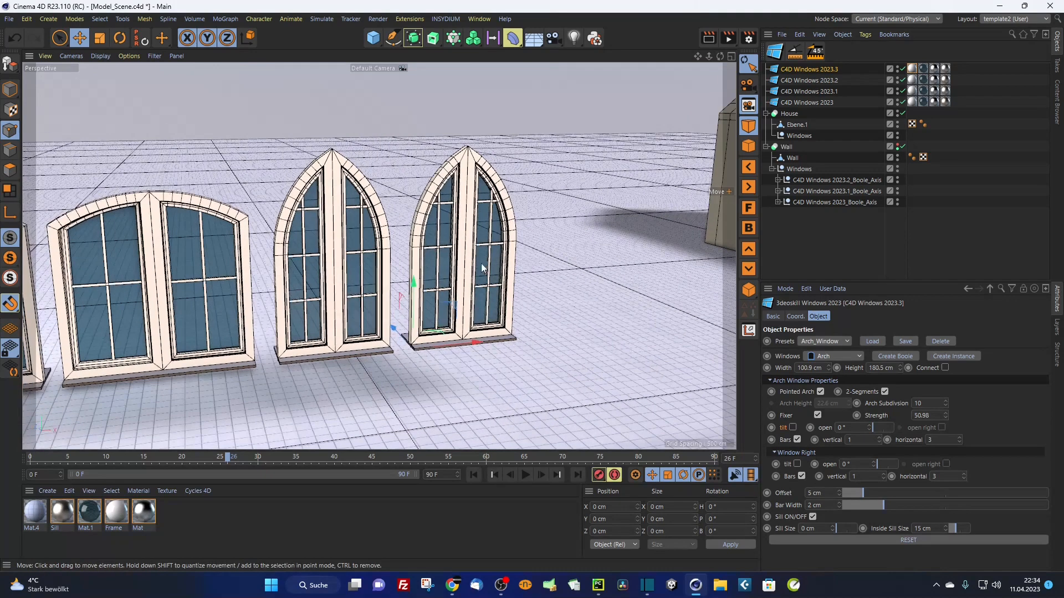
{"action": "middle_click_drag", "start_coordinate": [481, 264], "coordinate": [488, 230], "text": "alt"}
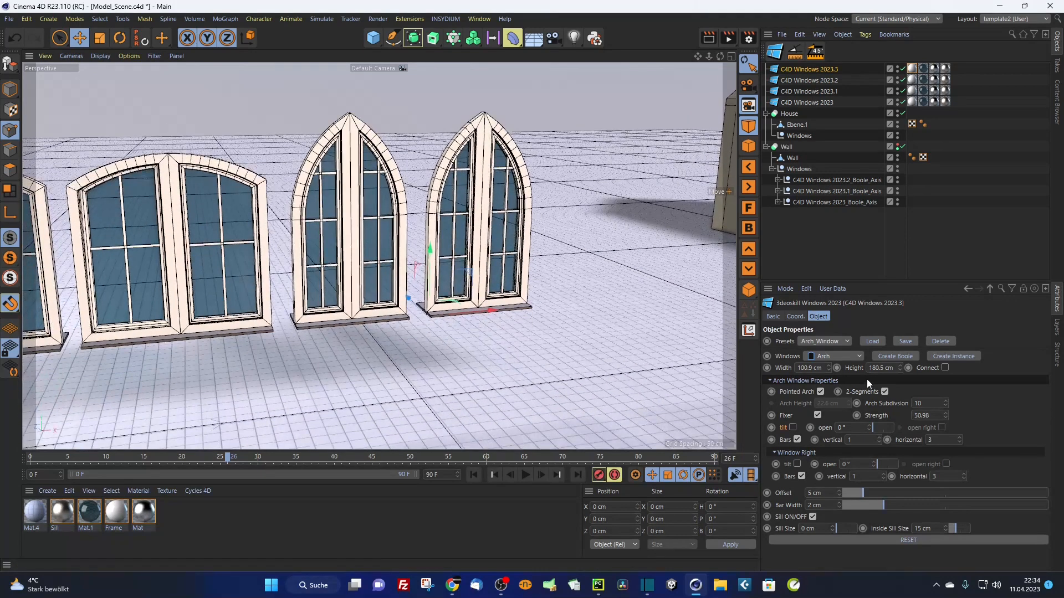
{"action": "left_click", "coordinate": [859, 358]}
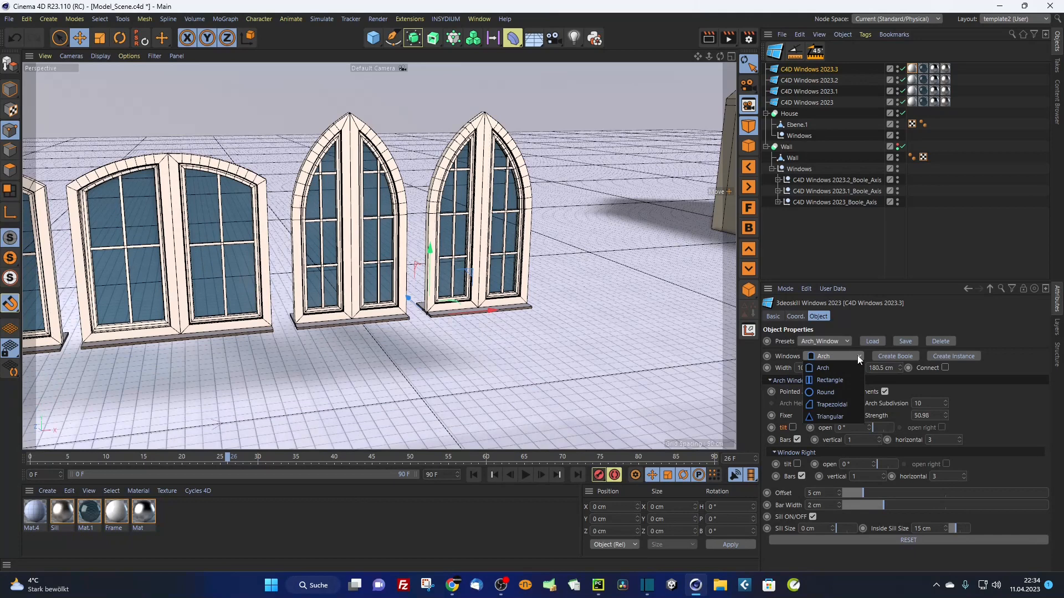
{"action": "left_click", "coordinate": [837, 380]}
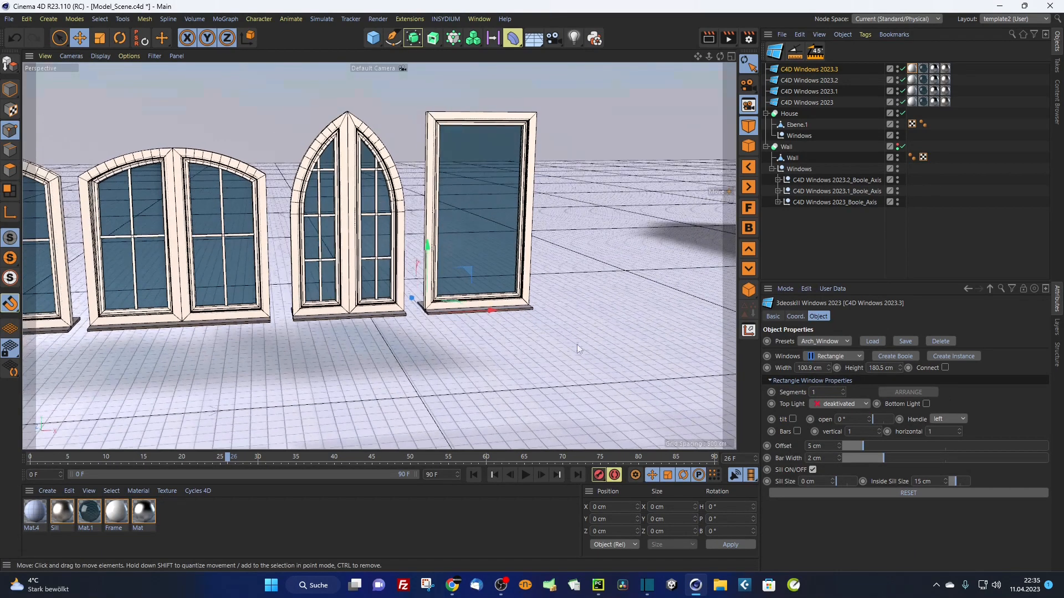
Step: Reset the fourth window's settings to their defaults and choose the Rectangle type again
{"action": "left_click", "coordinate": [886, 493]}
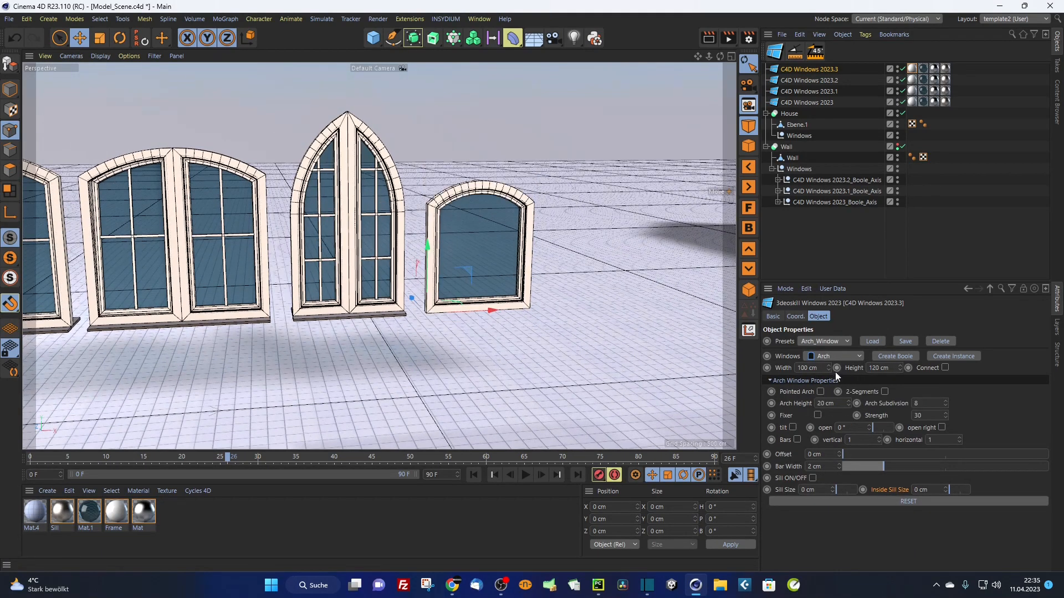
{"action": "mouse_move", "coordinate": [517, 289]}
{"action": "left_mouse_down", "text": "alt"}
{"action": "mouse_move", "coordinate": [499, 292]}
{"action": "mouse_move", "coordinate": [516, 288]}
{"action": "left_mouse_up", "text": "alt"}
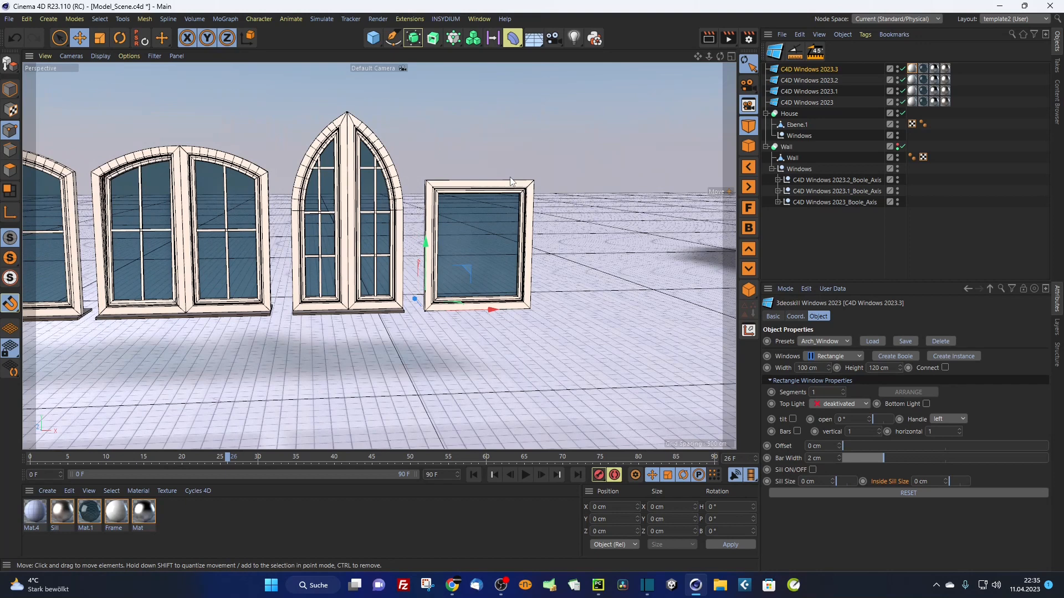
{"action": "left_click_drag", "start_coordinate": [480, 257], "coordinate": [485, 261], "text": "alt"}
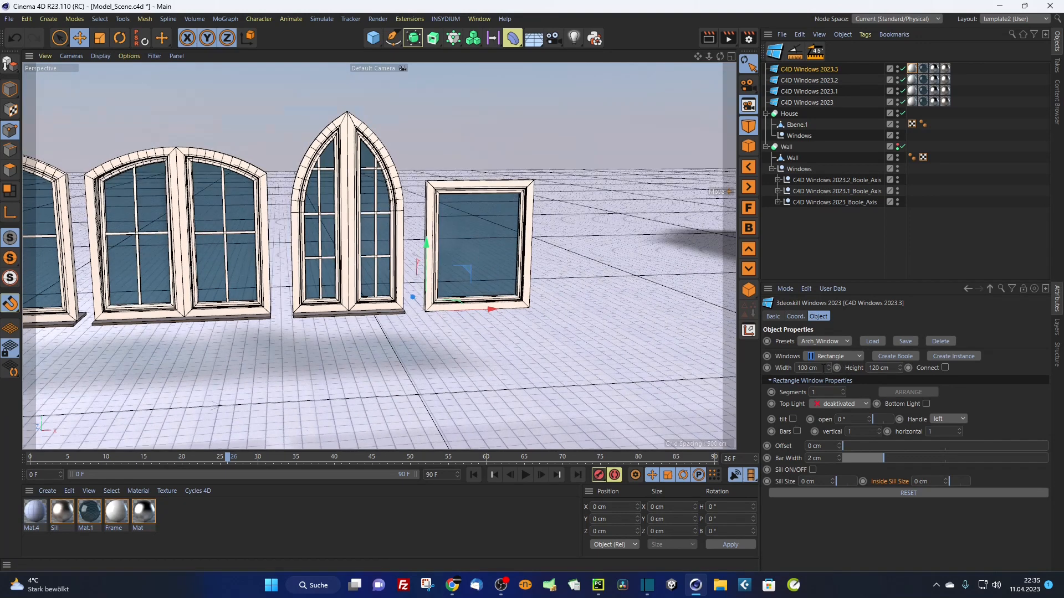
Step: Set the rectangular window's width to 200 cm and its height to 180 cm
{"action": "left_click_drag", "start_coordinate": [824, 368], "coordinate": [783, 363]}
{"action": "type", "text": "200"}
{"action": "key", "text": "Return"}
{"action": "left_click_drag", "start_coordinate": [897, 367], "coordinate": [813, 360]}
{"action": "type", "text": "1"}
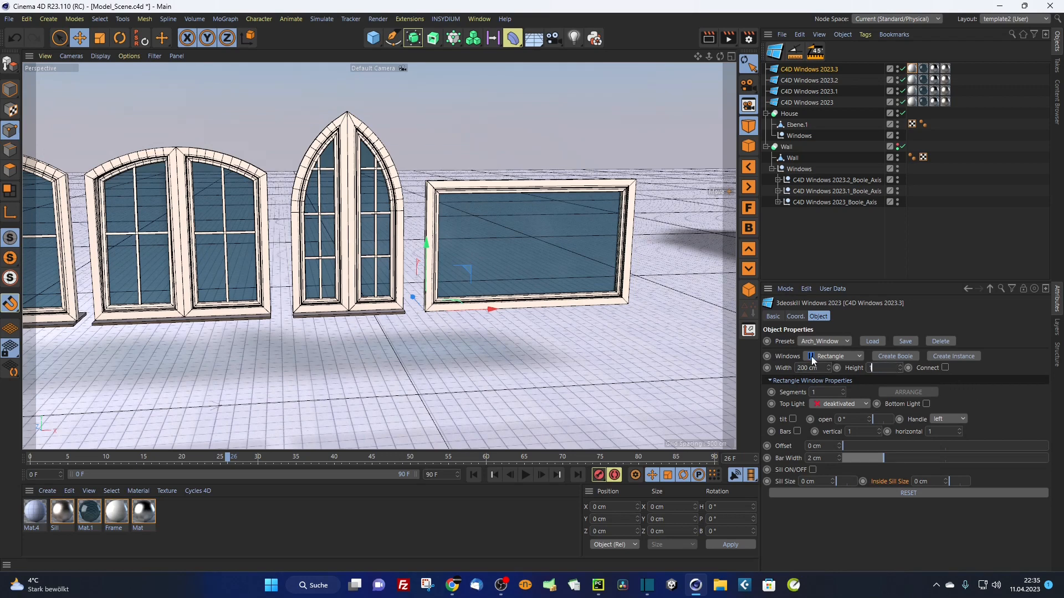
{"action": "type", "text": "80"}
{"action": "key", "text": "Return"}
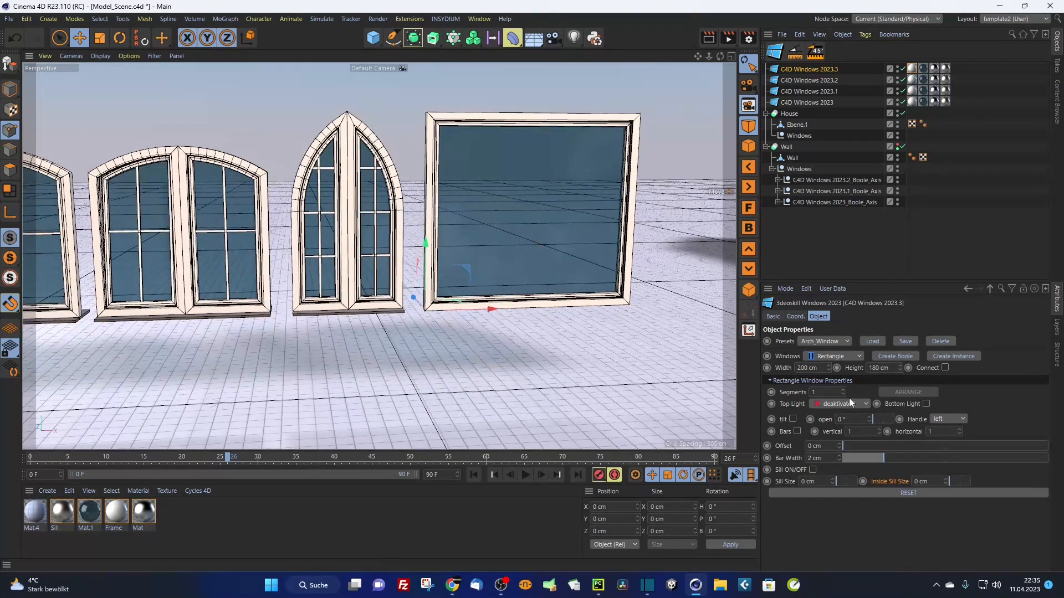
Step: Divide the rectangular window into 2 segments and widen the left segment to 41.6 cm
{"action": "left_click", "coordinate": [844, 390]}
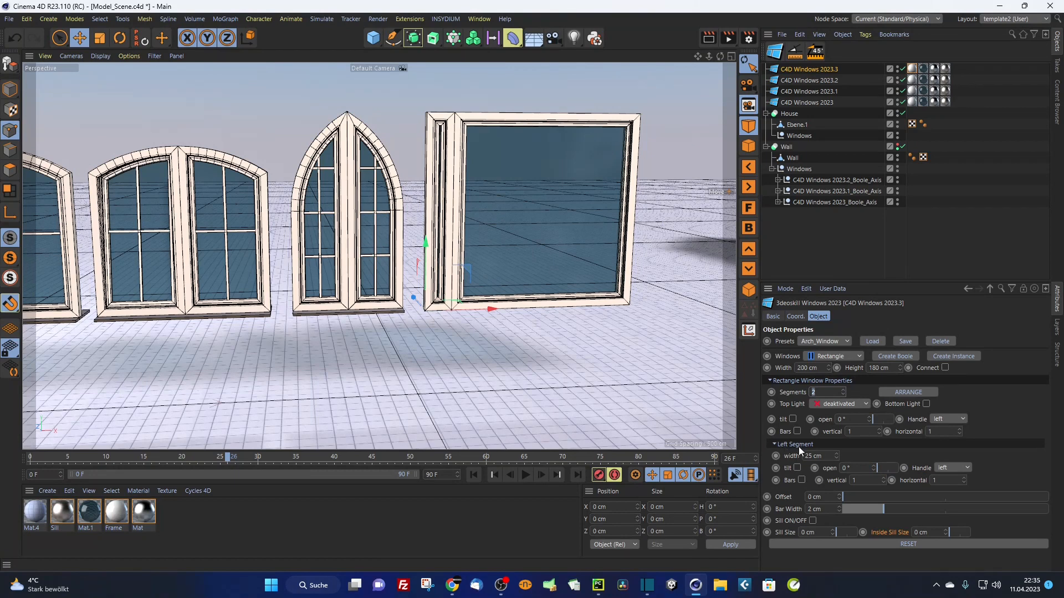
{"action": "scroll", "coordinate": [515, 255], "scroll_direction": "up", "scroll_amount": 2}
{"action": "middle_click_drag", "start_coordinate": [532, 226], "coordinate": [502, 233], "text": "alt"}
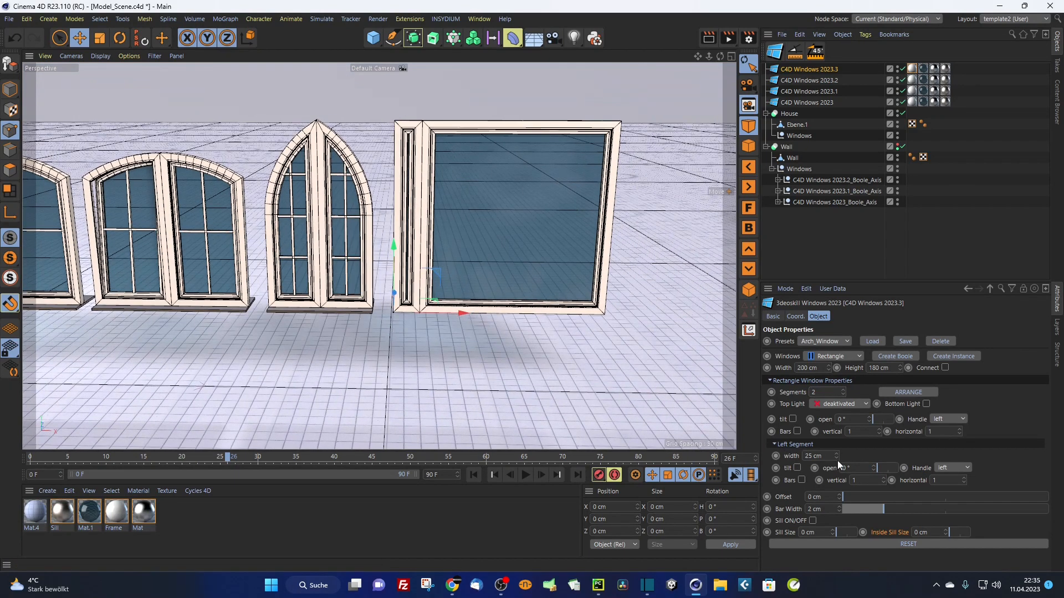
{"action": "left_click_drag", "start_coordinate": [836, 461], "coordinate": [868, 461]}
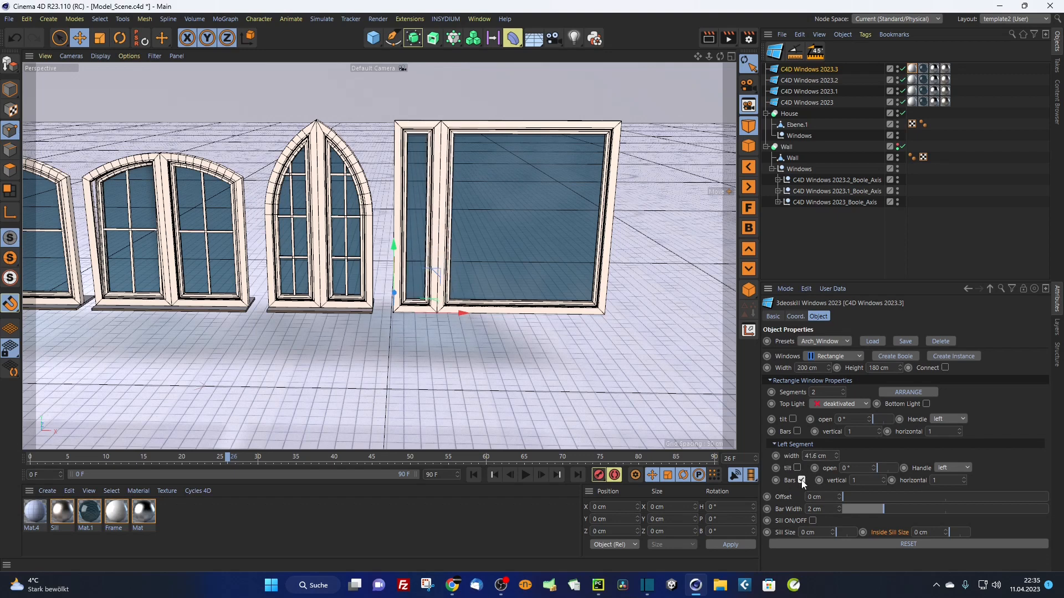
Step: Test the bars and the opening of the left segment, and arrange both segments to equal widths
{"action": "left_click", "coordinate": [801, 480]}
{"action": "left_click_drag", "start_coordinate": [882, 468], "coordinate": [876, 475]}
{"action": "left_click", "coordinate": [907, 392]}
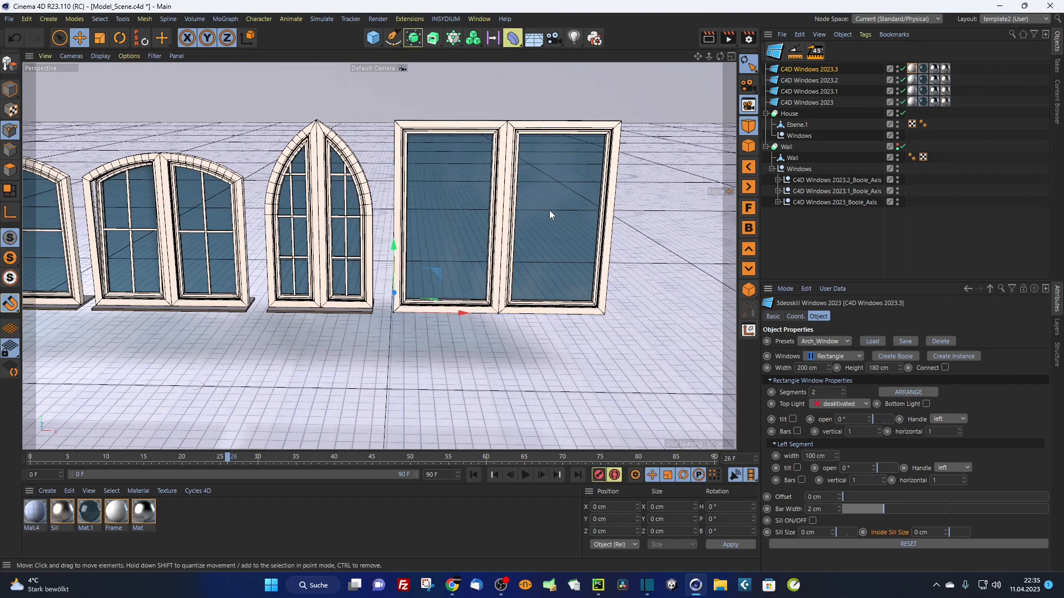
{"action": "left_click_drag", "start_coordinate": [510, 183], "coordinate": [421, 277], "text": "alt"}
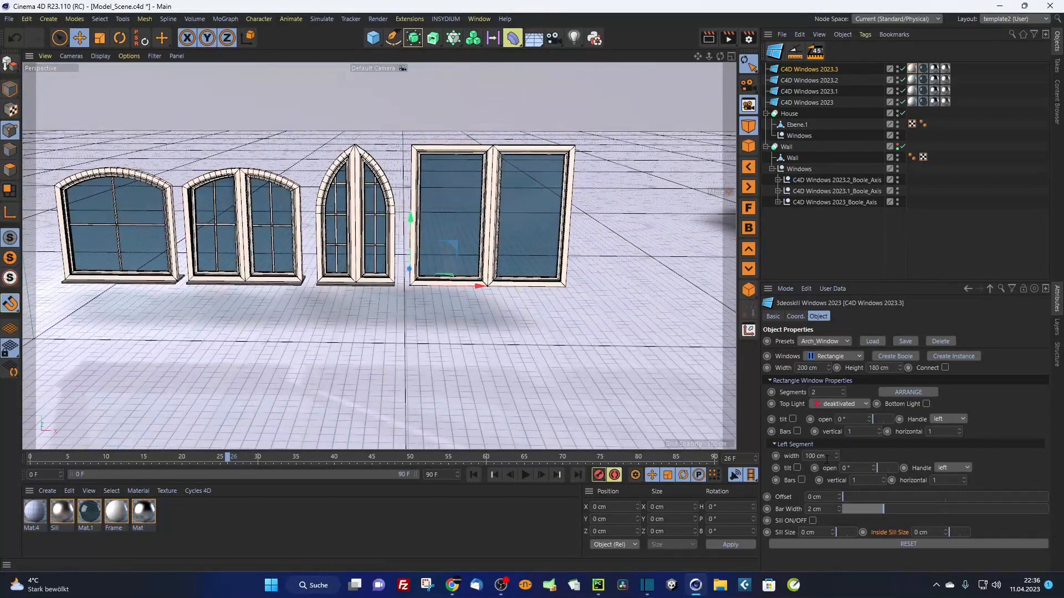
{"action": "scroll", "coordinate": [526, 229], "scroll_direction": "up", "scroll_amount": 5}
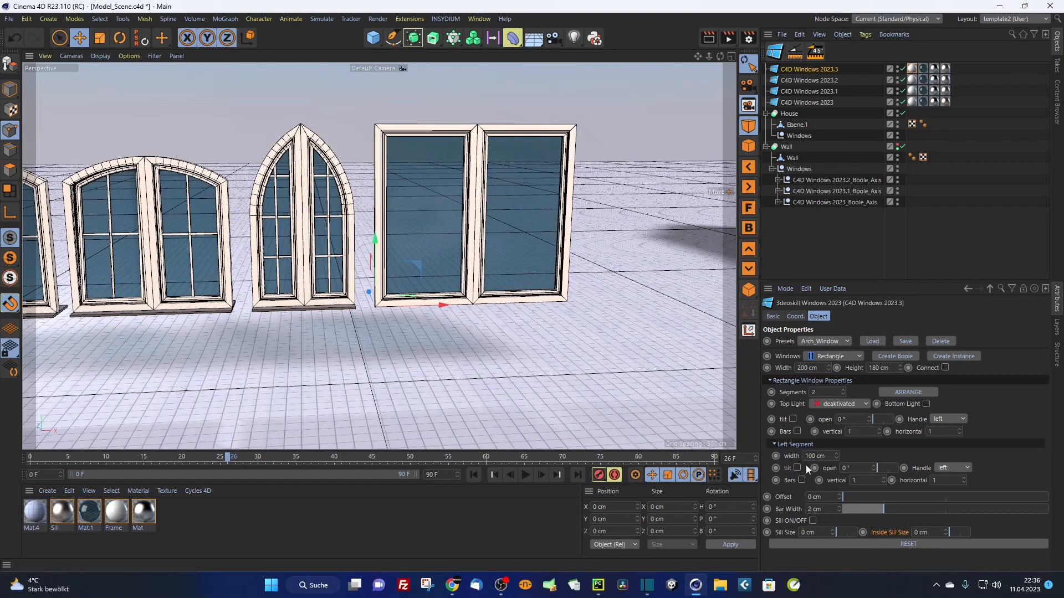
Step: Increase the rectangular window to 3 segments and arrange them to equal widths
{"action": "mouse_move", "coordinate": [508, 270]}
{"action": "left_mouse_down", "text": "alt"}
{"action": "mouse_move", "coordinate": [493, 273]}
{"action": "mouse_move", "coordinate": [518, 283]}
{"action": "left_mouse_up", "text": "alt"}
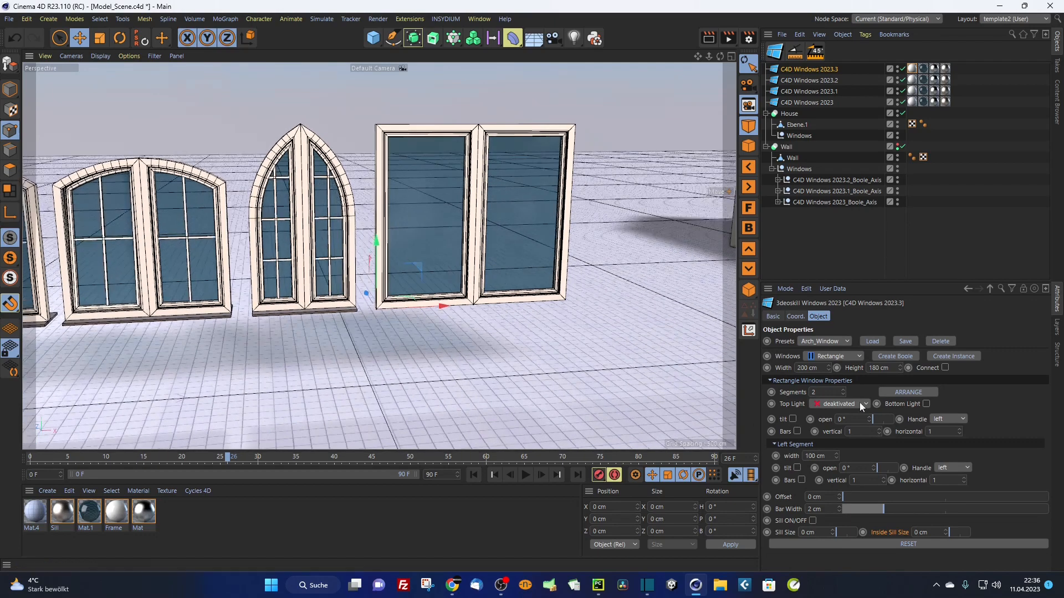
{"action": "left_click", "coordinate": [843, 390]}
{"action": "left_click_drag", "start_coordinate": [625, 271], "coordinate": [609, 274], "text": "alt"}
{"action": "left_click_drag", "start_coordinate": [838, 507], "coordinate": [840, 506]}
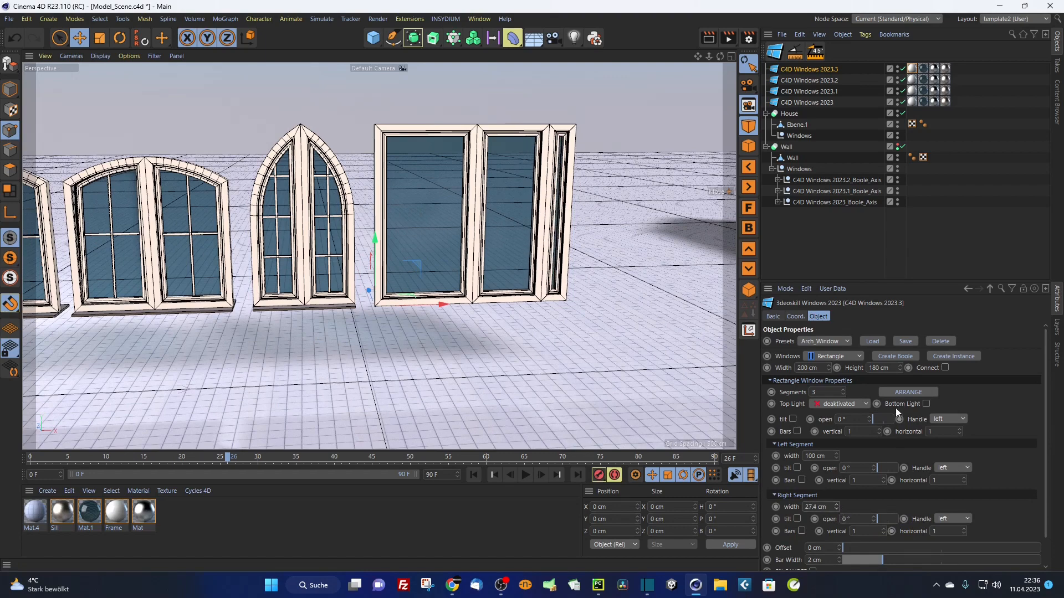
{"action": "left_click", "coordinate": [898, 392]}
Step: Set the handle of the rectangular window's middle segment to right, viewing it from the inside
{"action": "left_click_drag", "start_coordinate": [467, 243], "coordinate": [521, 261], "text": "alt"}
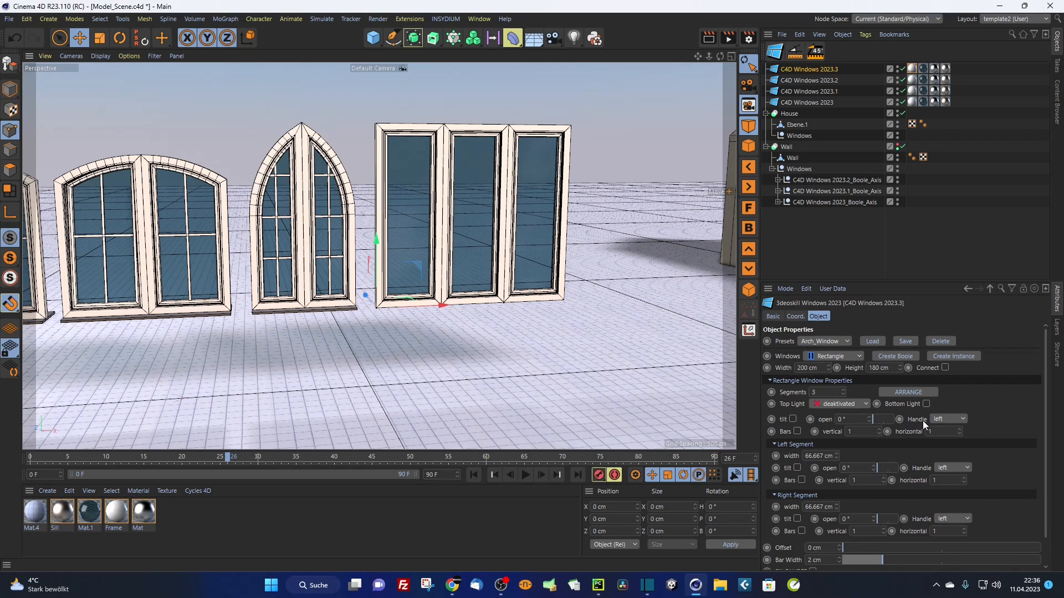
{"action": "left_click", "coordinate": [942, 420]}
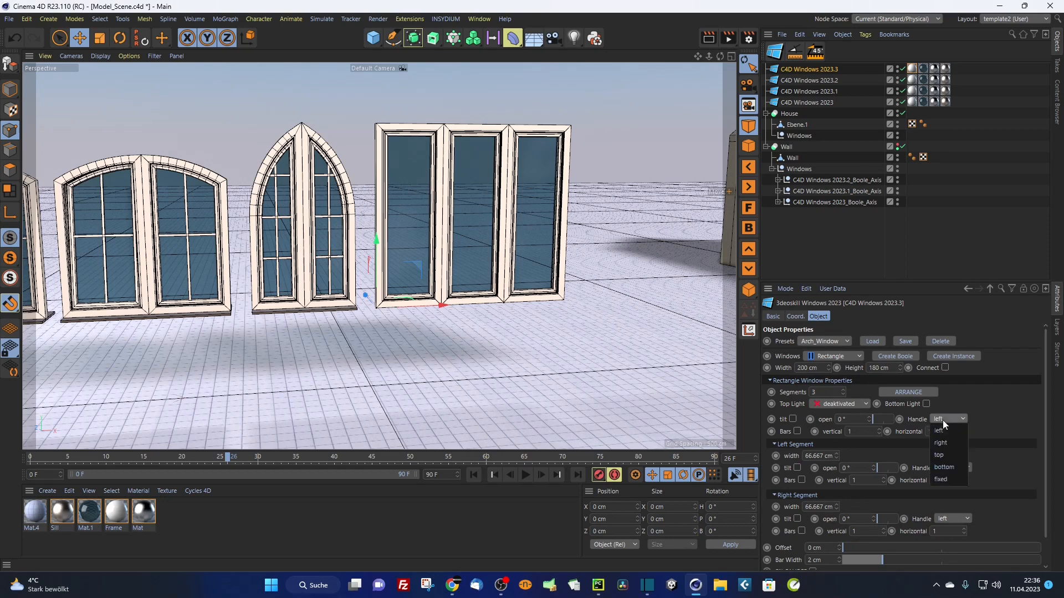
{"action": "left_click", "coordinate": [475, 241]}
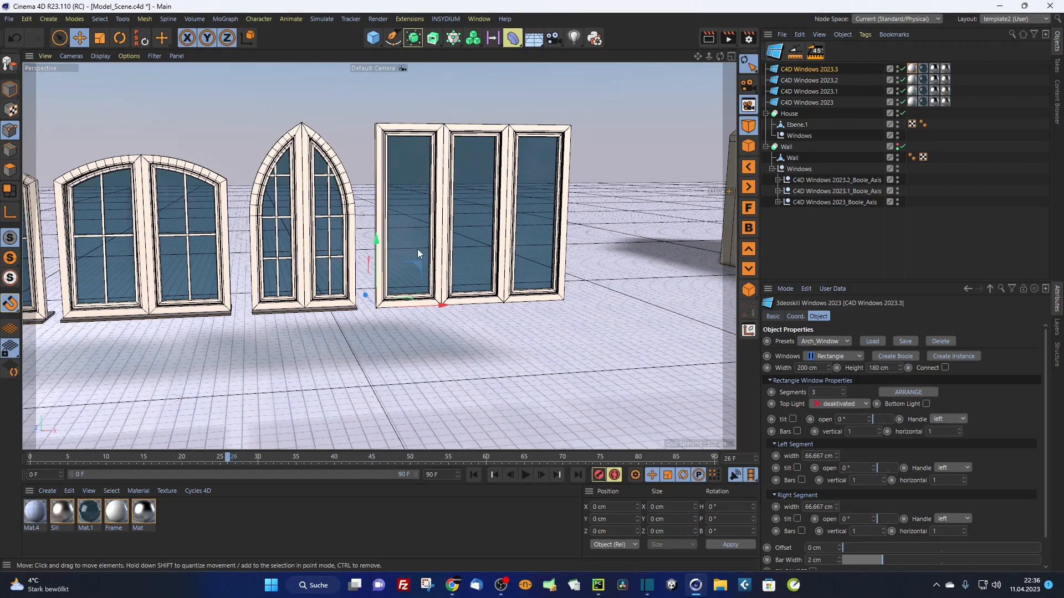
{"action": "left_click_drag", "start_coordinate": [417, 249], "coordinate": [341, 256], "text": "alt"}
{"action": "scroll", "coordinate": [341, 253], "scroll_direction": "up", "scroll_amount": 5}
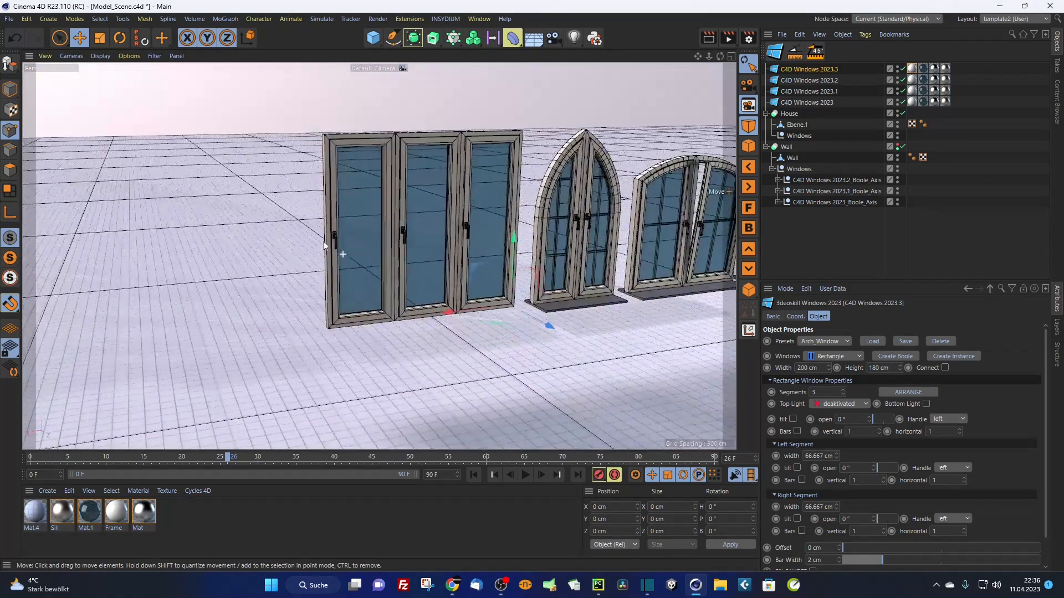
{"action": "scroll", "coordinate": [427, 221], "scroll_direction": "up", "scroll_amount": 2}
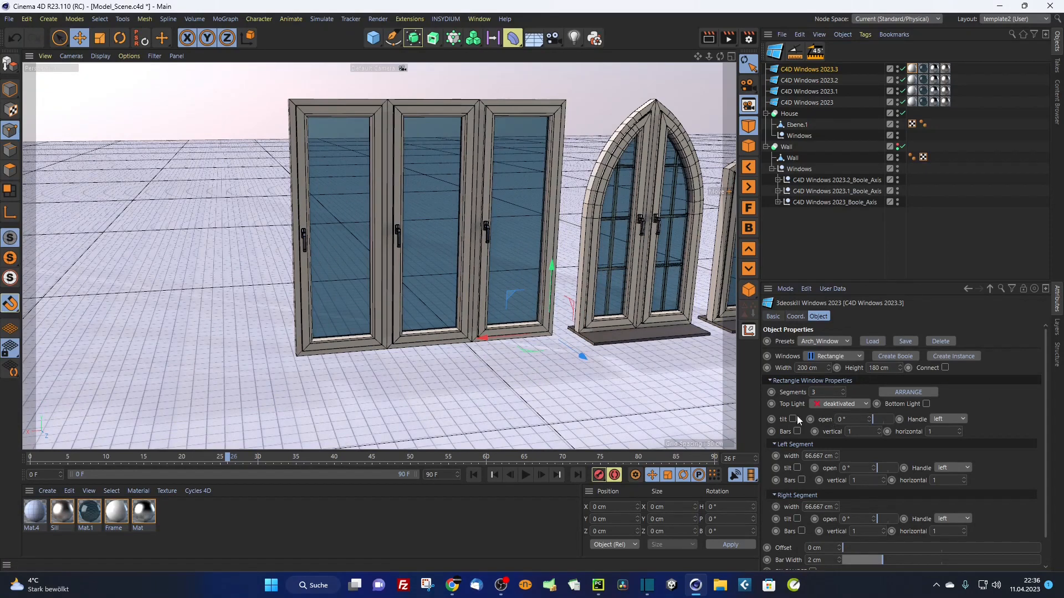
{"action": "left_click", "coordinate": [945, 420]}
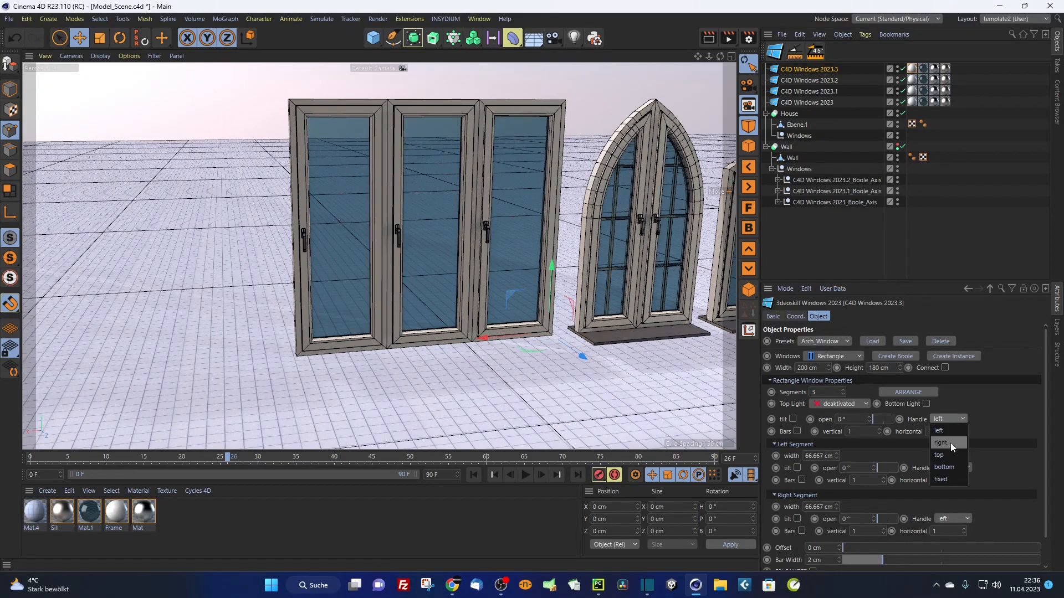
{"action": "left_click", "coordinate": [953, 442]}
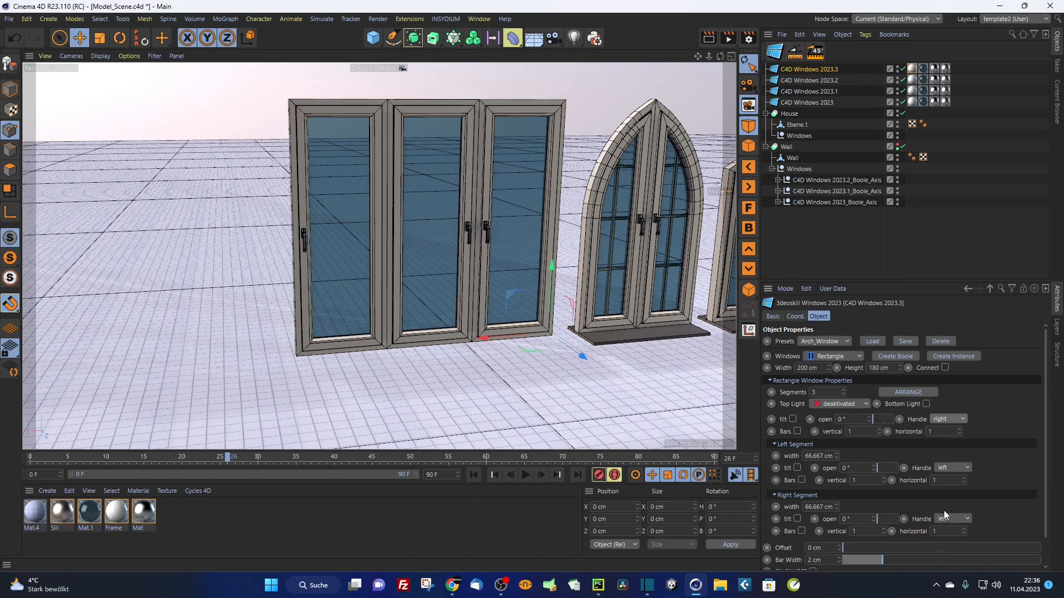
Step: Set the handle of the rectangular window's right segment to right
{"action": "left_click", "coordinate": [945, 468]}
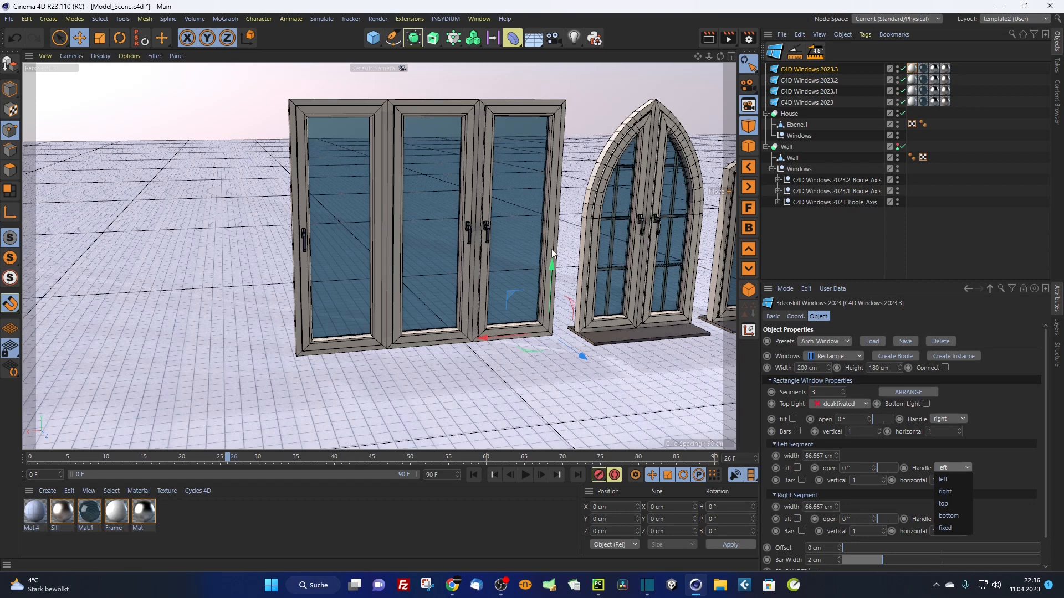
{"action": "left_click", "coordinate": [959, 519]}
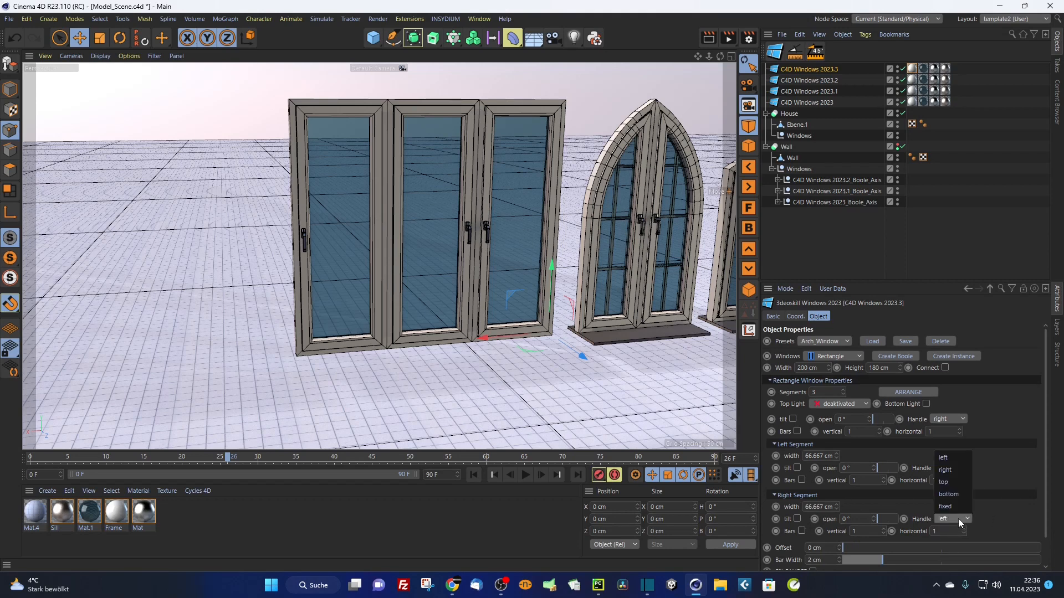
{"action": "left_click", "coordinate": [947, 470]}
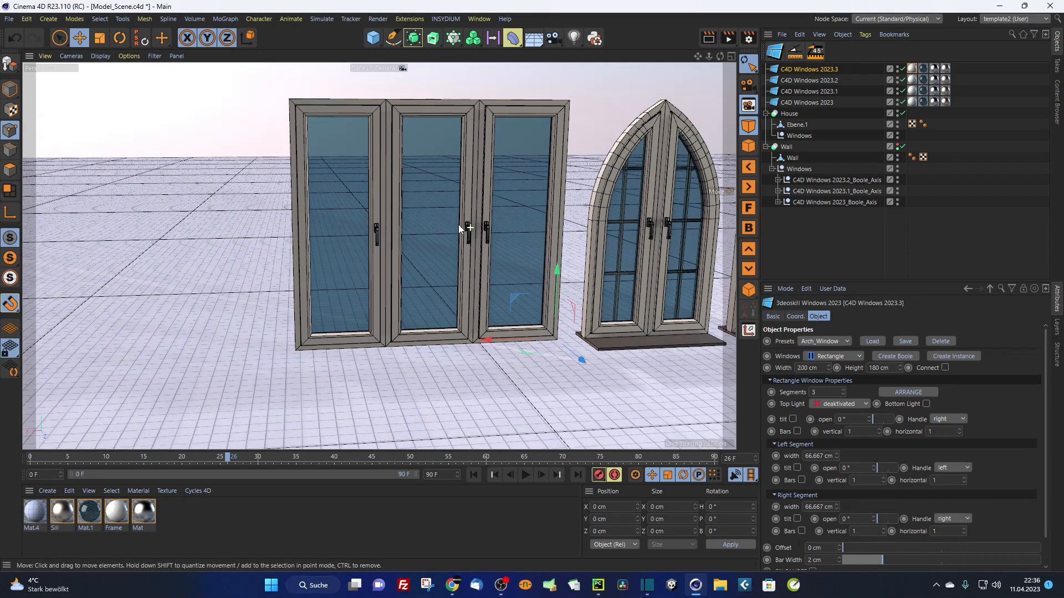
{"action": "left_click_drag", "start_coordinate": [465, 215], "coordinate": [449, 134], "text": "alt"}
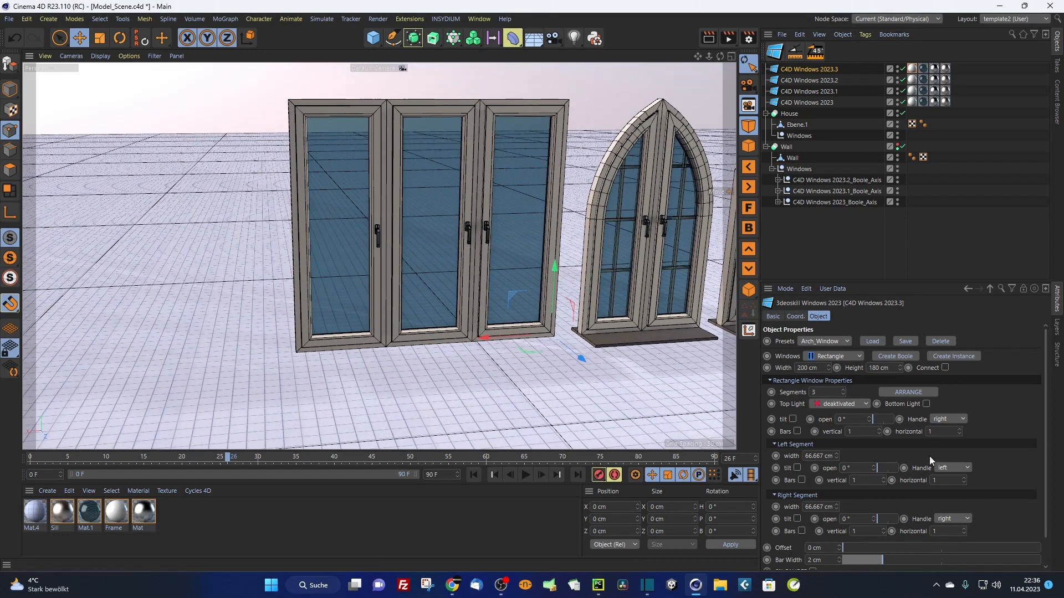
Step: Test opening the middle segment with its handle set to top and to bottom
{"action": "left_click", "coordinate": [946, 420]}
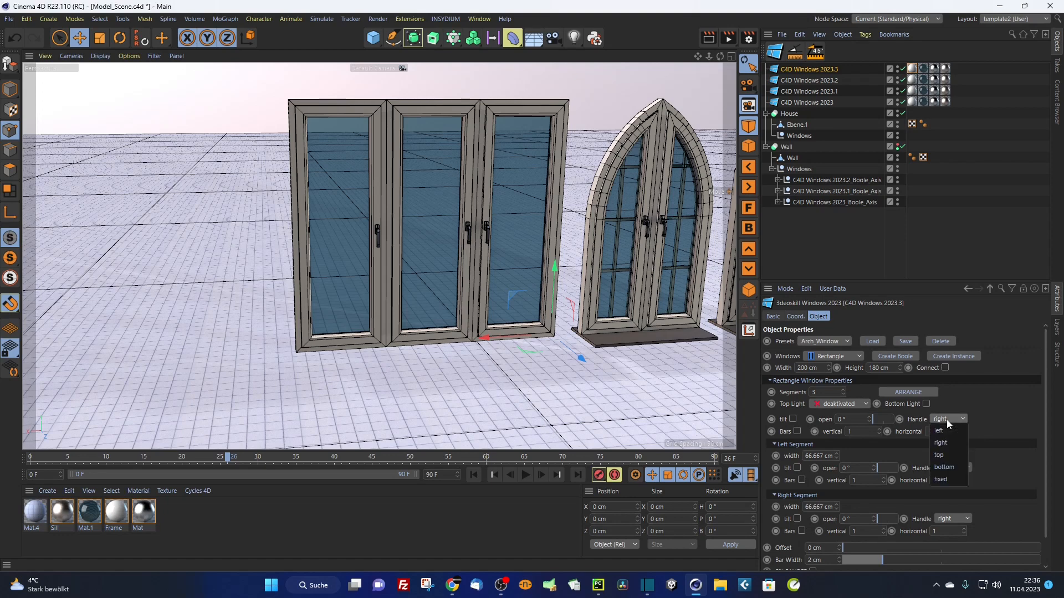
{"action": "left_click", "coordinate": [945, 454]}
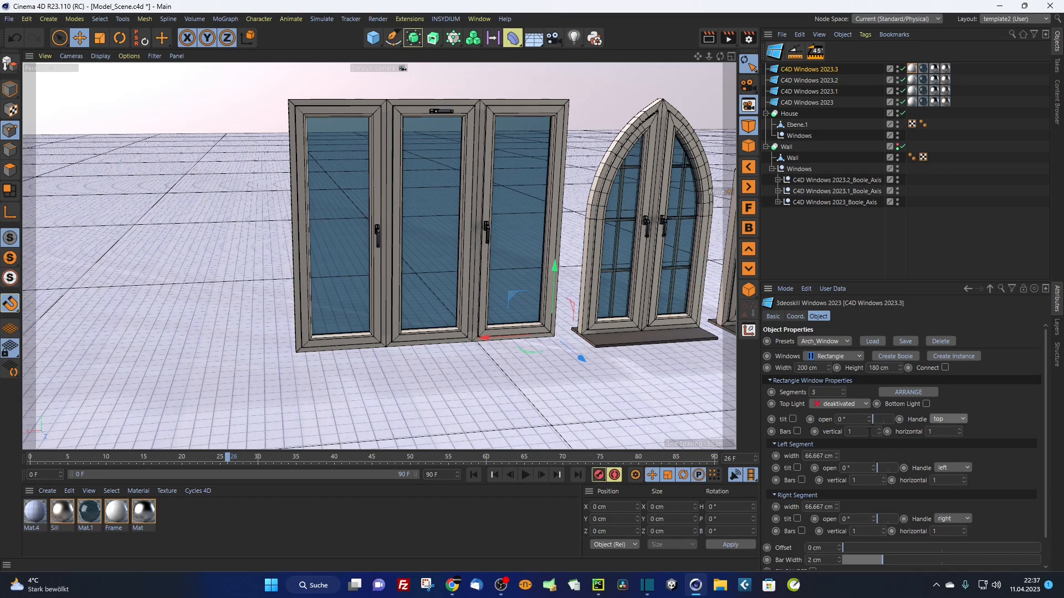
{"action": "left_click_drag", "start_coordinate": [882, 417], "coordinate": [870, 421]}
{"action": "left_click", "coordinate": [938, 417]}
{"action": "left_click", "coordinate": [949, 466]}
{"action": "left_click_drag", "start_coordinate": [880, 421], "coordinate": [863, 420]}
Step: Set the middle segment's handle to fixed and inspect its frame up close
{"action": "left_click", "coordinate": [952, 419]}
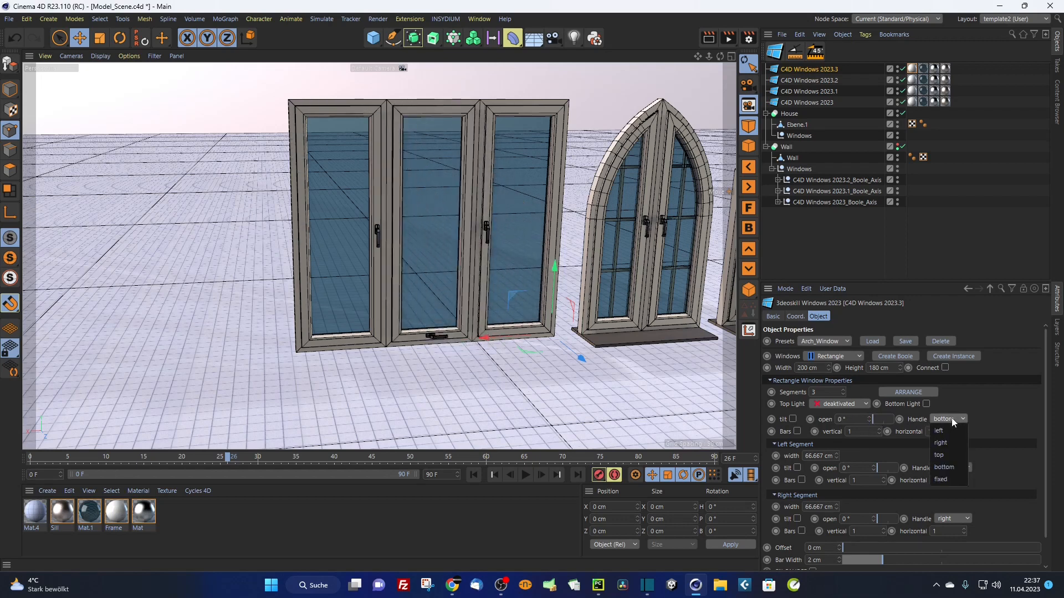
{"action": "left_click", "coordinate": [956, 477]}
{"action": "scroll", "coordinate": [477, 125], "scroll_direction": "up", "scroll_amount": 5}
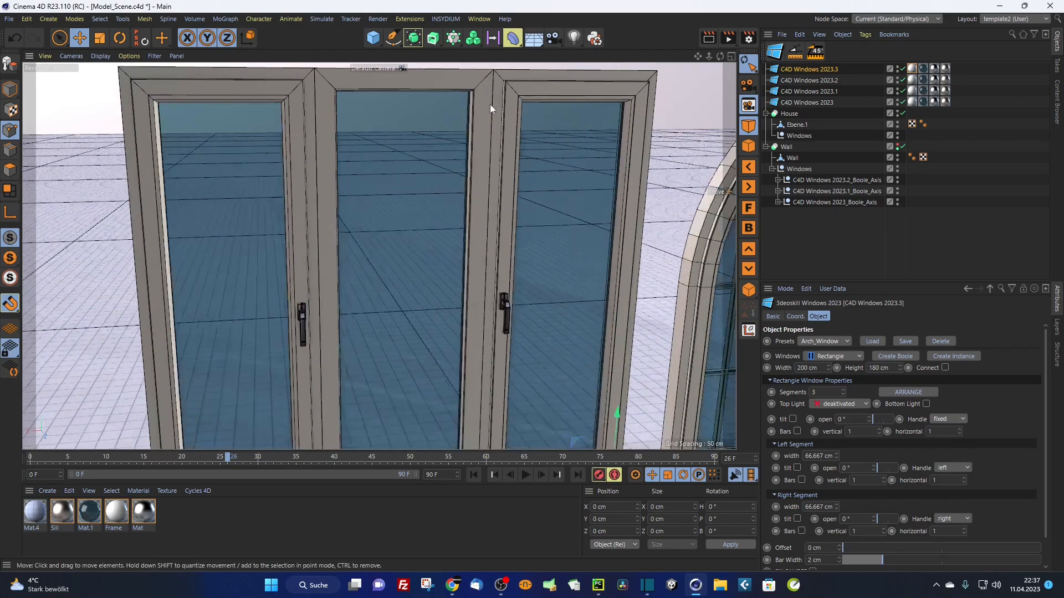
{"action": "scroll", "coordinate": [474, 145], "scroll_direction": "up", "scroll_amount": 5}
{"action": "mouse_move", "coordinate": [484, 140]}
{"action": "left_mouse_down", "text": "alt"}
{"action": "mouse_move", "coordinate": [563, 107]}
{"action": "mouse_move", "coordinate": [501, 131]}
{"action": "left_mouse_up", "text": "alt"}
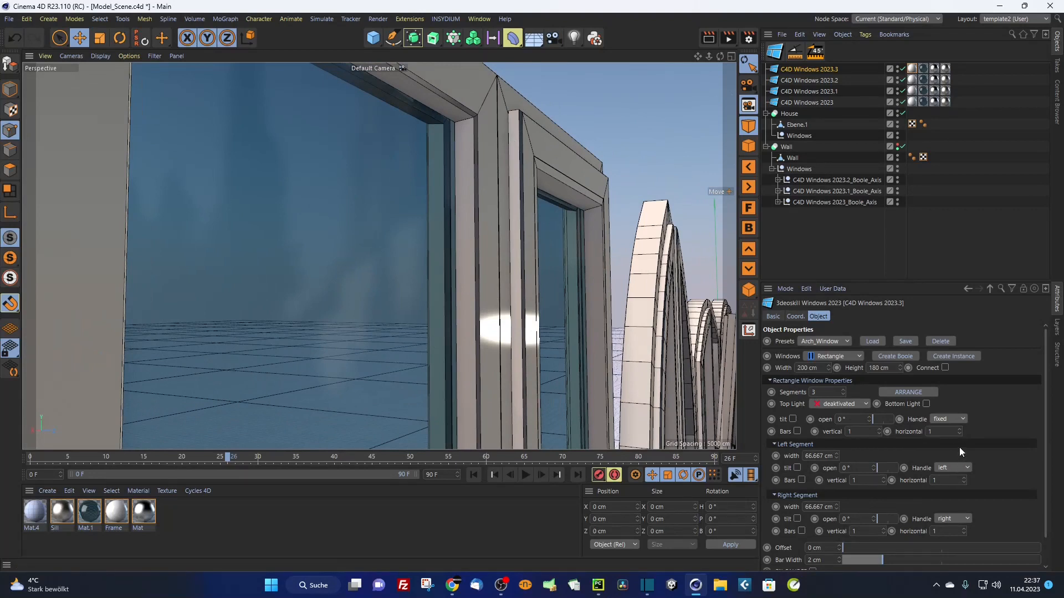
Step: Switch the middle segment's handle to left to compare the frames, and return it to fixed
{"action": "left_click", "coordinate": [951, 419]}
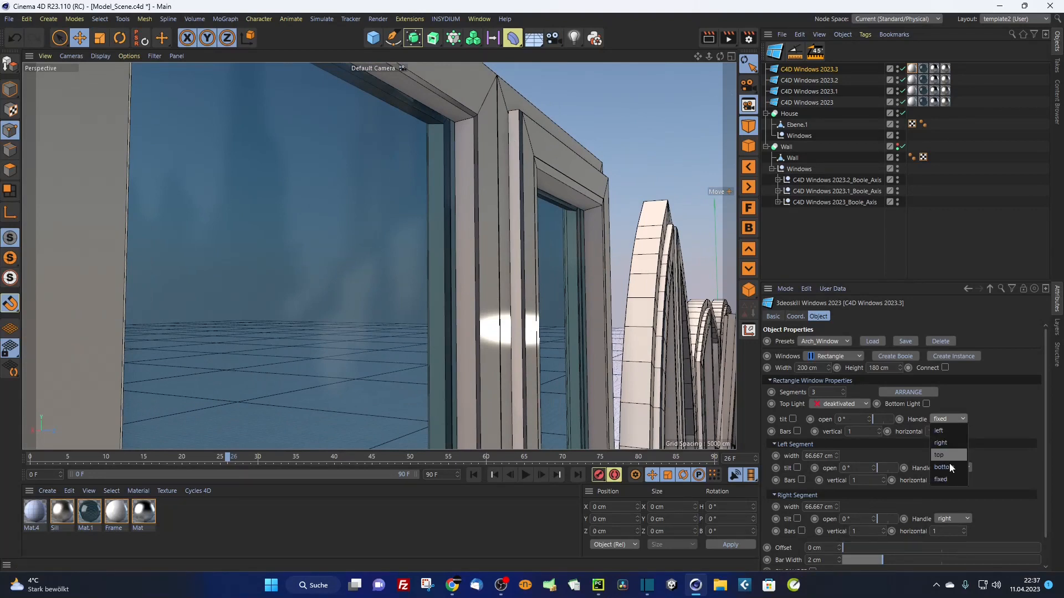
{"action": "left_click", "coordinate": [948, 430]}
{"action": "scroll", "coordinate": [477, 144], "scroll_direction": "up", "scroll_amount": 2}
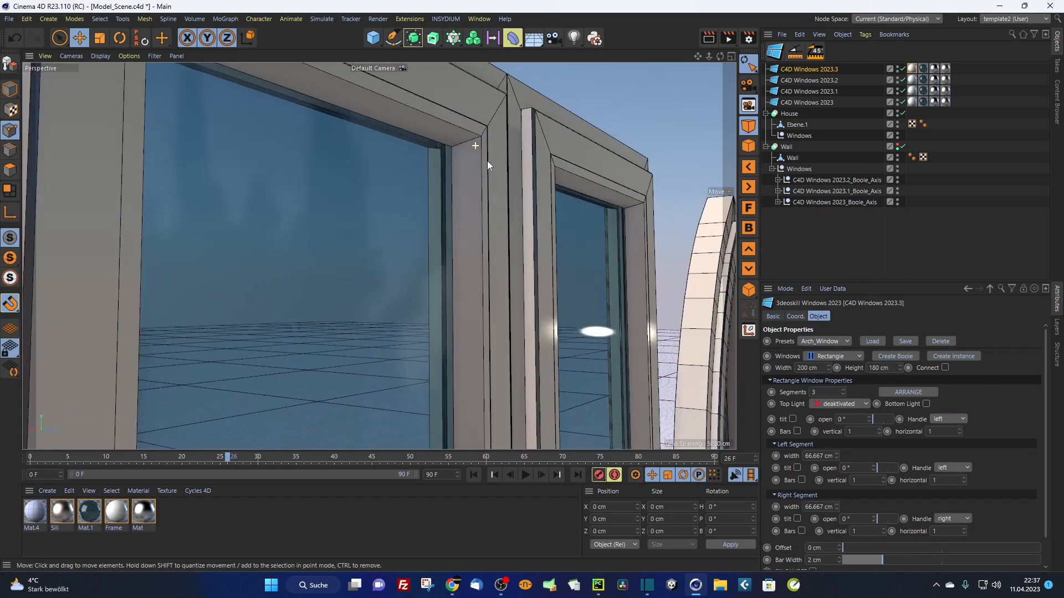
{"action": "left_click", "coordinate": [953, 420]}
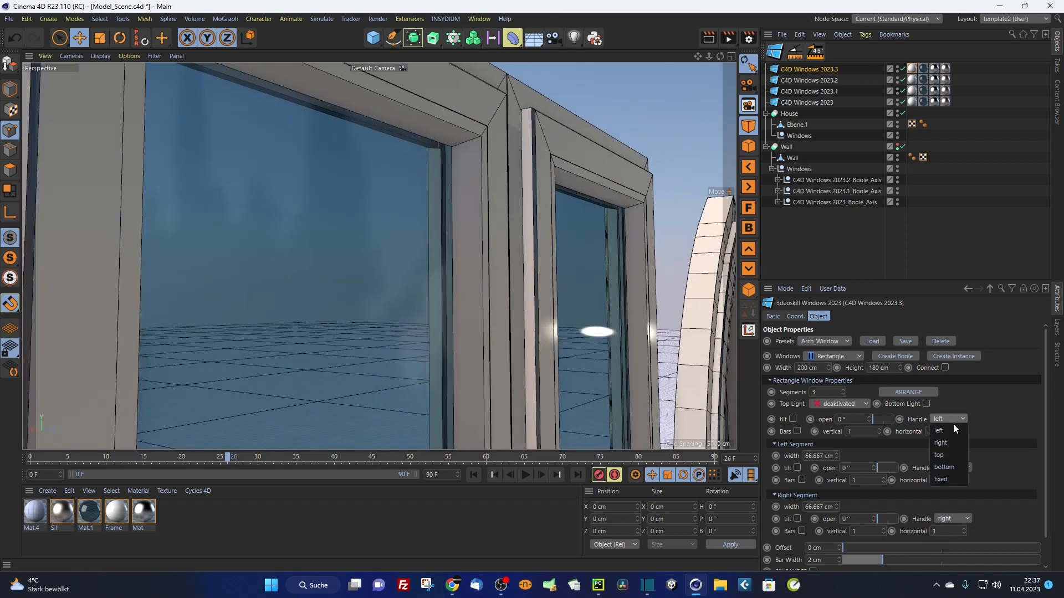
{"action": "left_click", "coordinate": [955, 477]}
{"action": "scroll", "coordinate": [454, 164], "scroll_direction": "down", "scroll_amount": 3}
{"action": "left_click_drag", "start_coordinate": [517, 181], "coordinate": [524, 260], "text": "alt"}
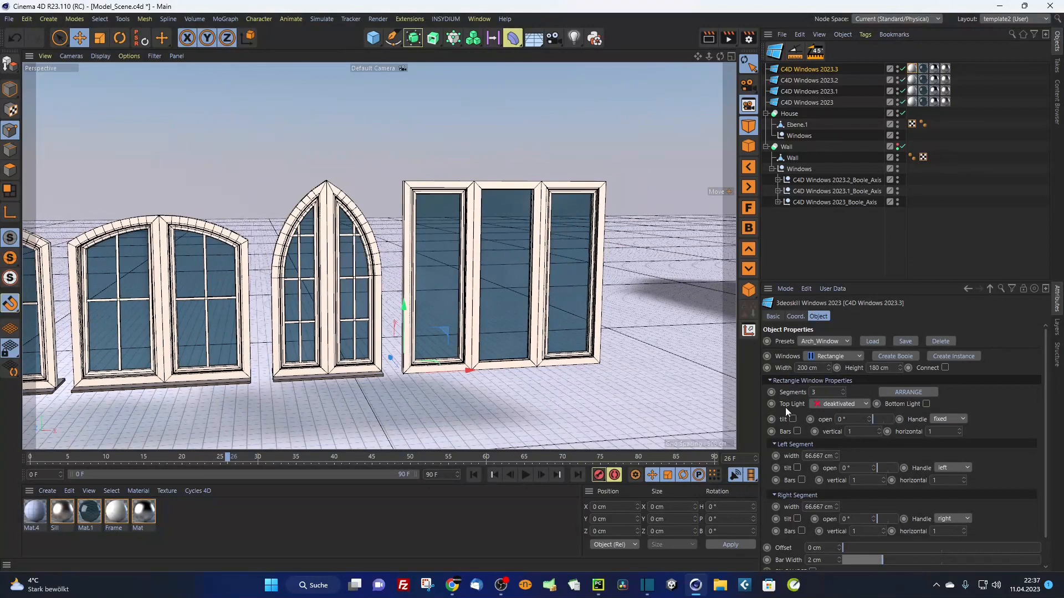
Step: Add a rectangular top light above the three segments of the rectangular window
{"action": "left_click", "coordinate": [833, 406]}
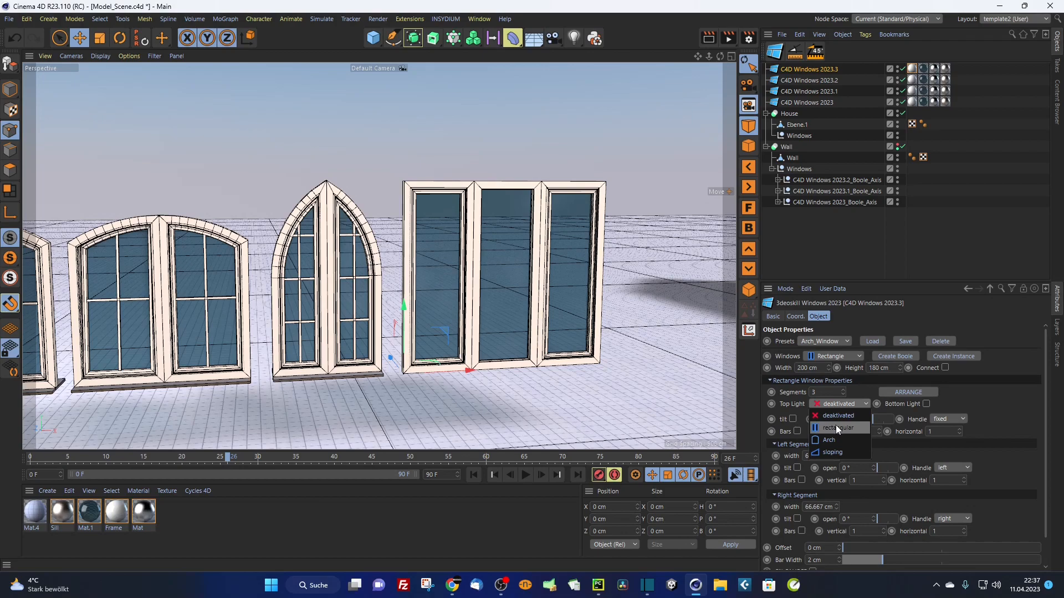
{"action": "left_click", "coordinate": [836, 427]}
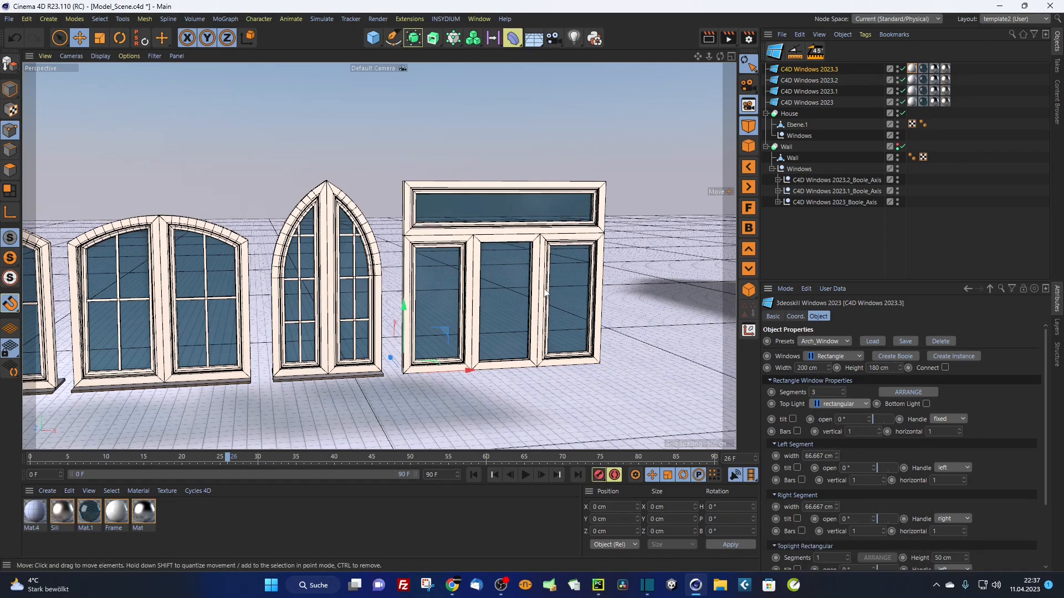
{"action": "left_click_drag", "start_coordinate": [512, 254], "coordinate": [173, 277], "text": "alt"}
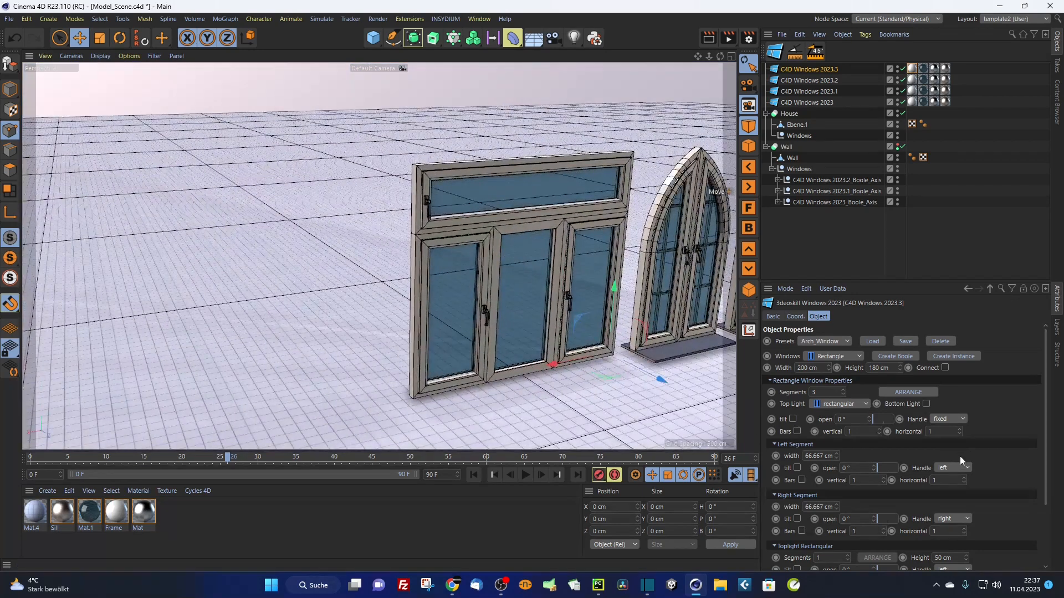
Step: Set the rectangular top light's handle to top and turn on its bars
{"action": "scroll", "coordinate": [989, 475], "scroll_direction": "down", "scroll_amount": 3}
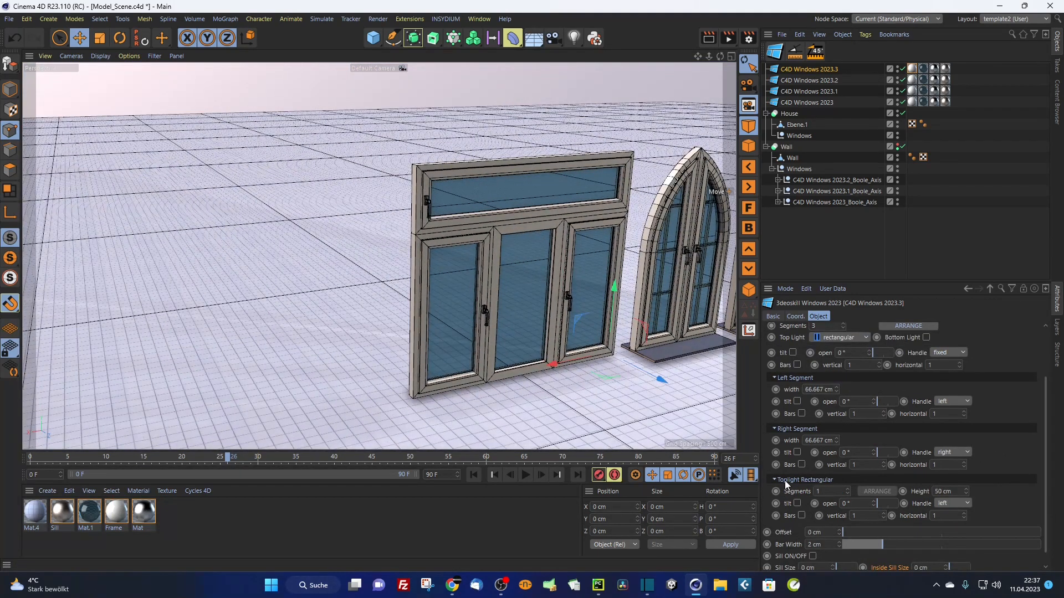
{"action": "left_click", "coordinate": [786, 481]}
{"action": "left_click", "coordinate": [774, 505]}
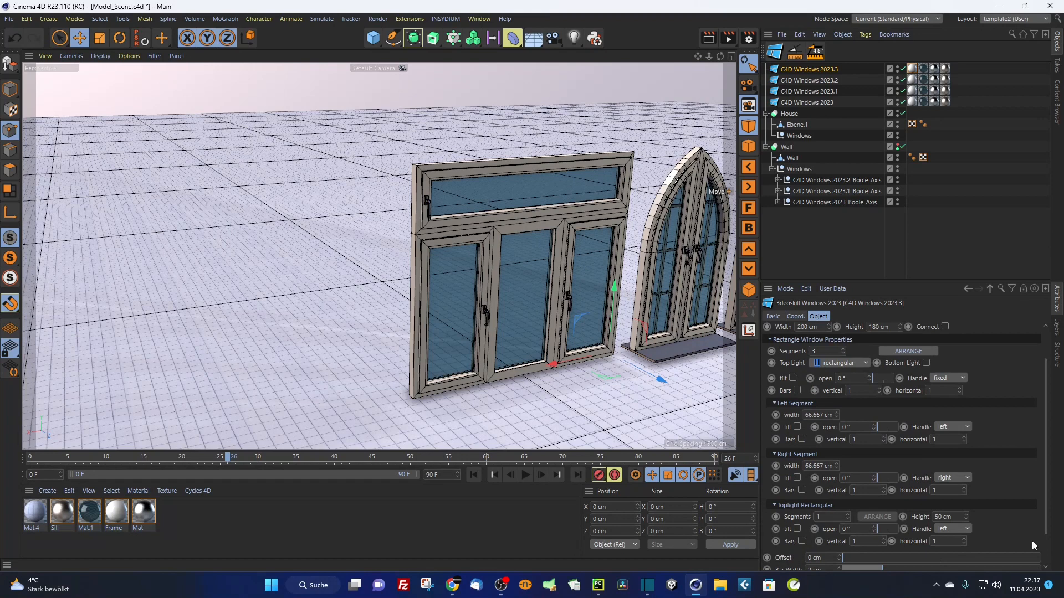
{"action": "scroll", "coordinate": [1032, 542], "scroll_direction": "down", "scroll_amount": 2}
{"action": "left_click", "coordinate": [956, 489]}
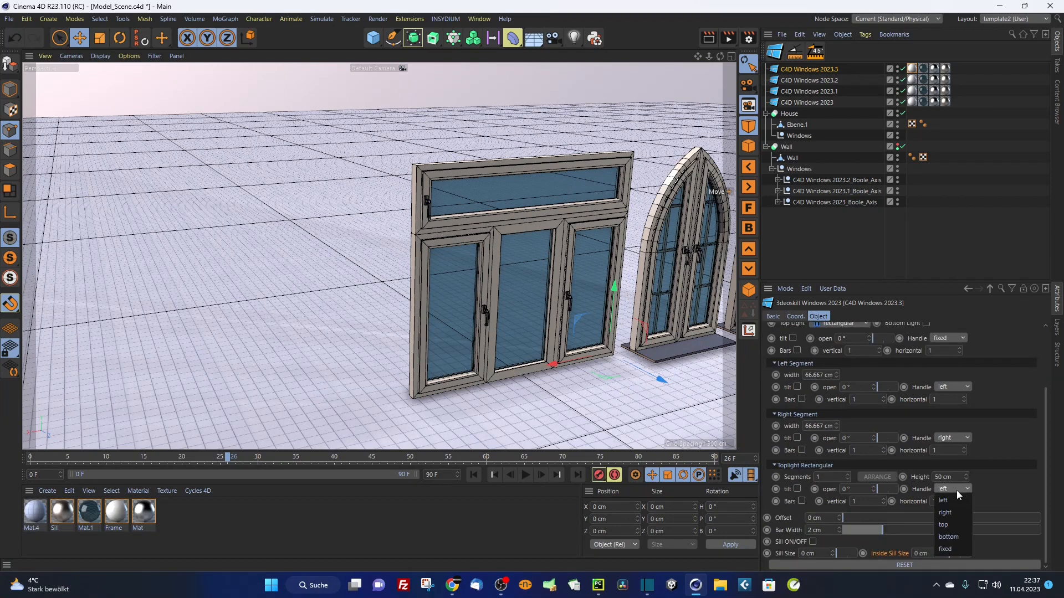
{"action": "left_click", "coordinate": [956, 524]}
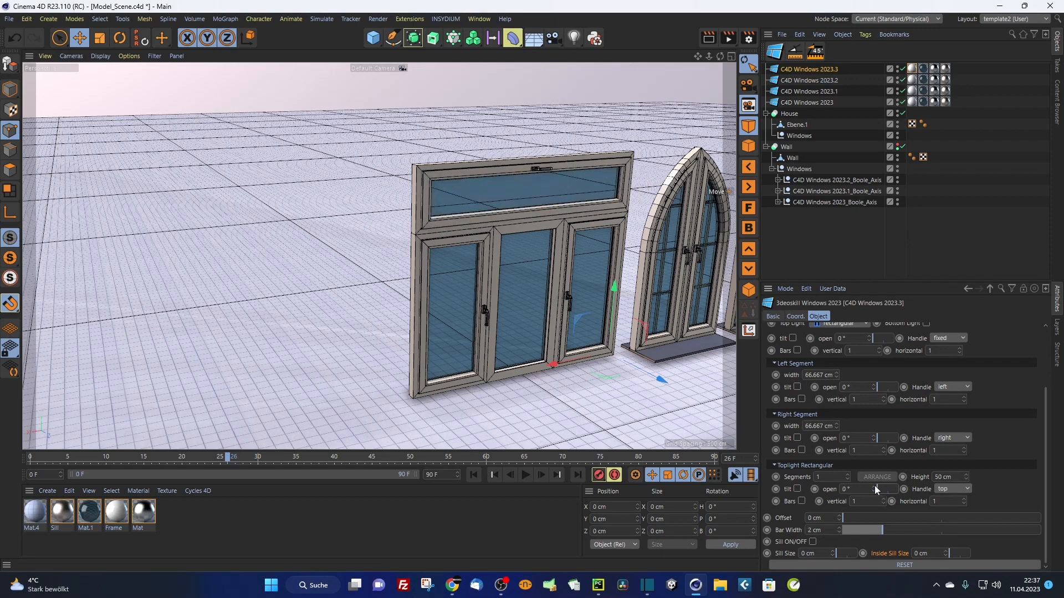
{"action": "left_click", "coordinate": [796, 490]}
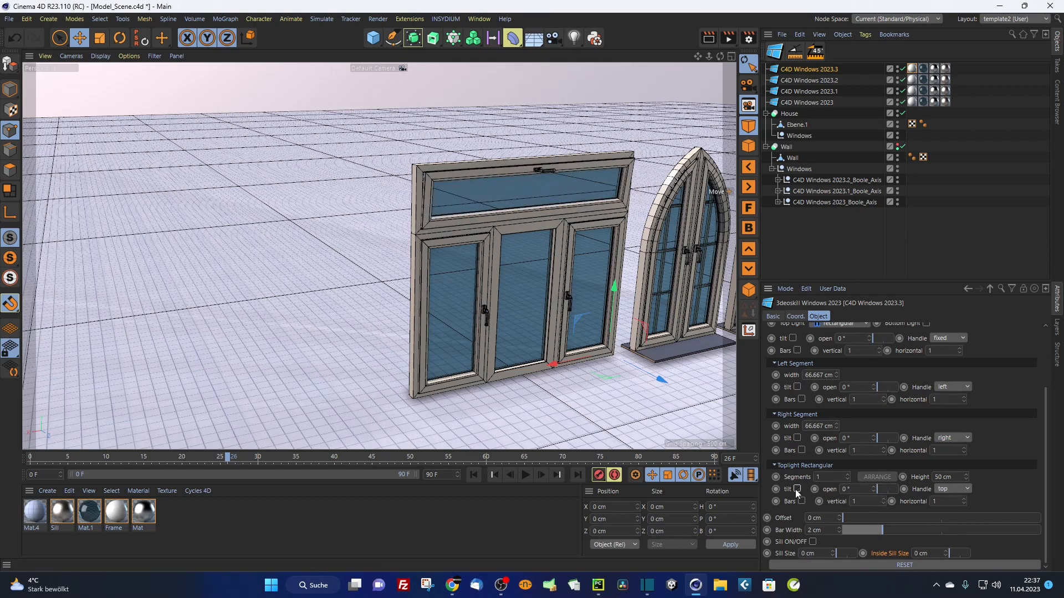
{"action": "left_click", "coordinate": [801, 501]}
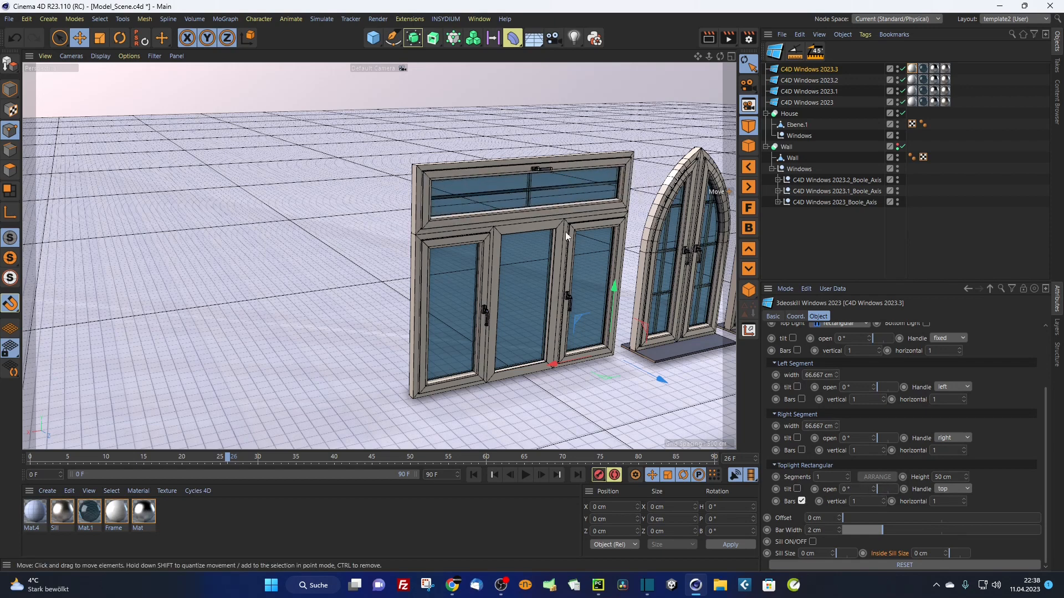
Step: Turn off the bars in the rectangular toplight of the C4D Windows 2023.3 window
{"action": "mouse_move", "coordinate": [540, 193]}
{"action": "left_mouse_down", "text": "alt"}
{"action": "mouse_move", "coordinate": [701, 187]}
{"action": "mouse_move", "coordinate": [596, 195]}
{"action": "mouse_move", "coordinate": [534, 185]}
{"action": "left_mouse_up", "text": "alt"}
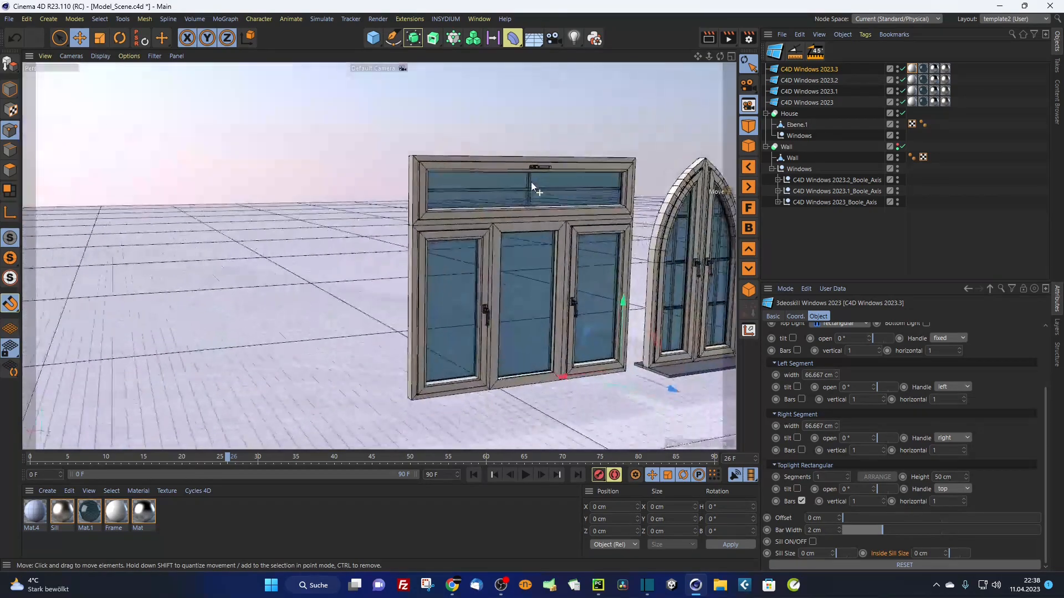
{"action": "left_click", "coordinate": [801, 501]}
{"action": "left_click_drag", "start_coordinate": [637, 267], "coordinate": [430, 262], "text": "alt"}
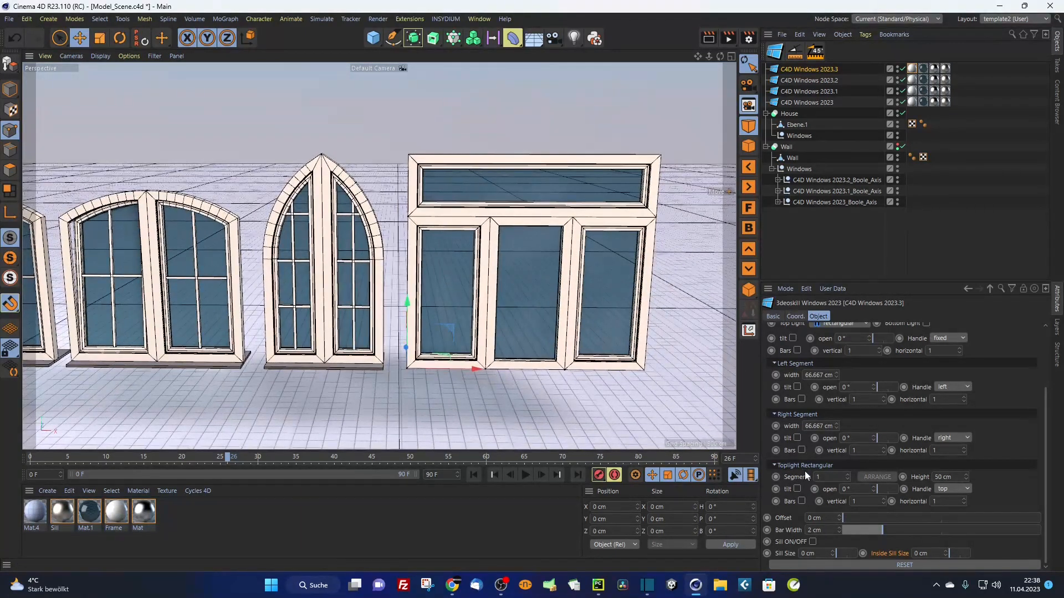
Step: Divide the rectangular toplight into three evenly arranged segments and set its height to 50.6 cm
{"action": "left_click", "coordinate": [846, 474]}
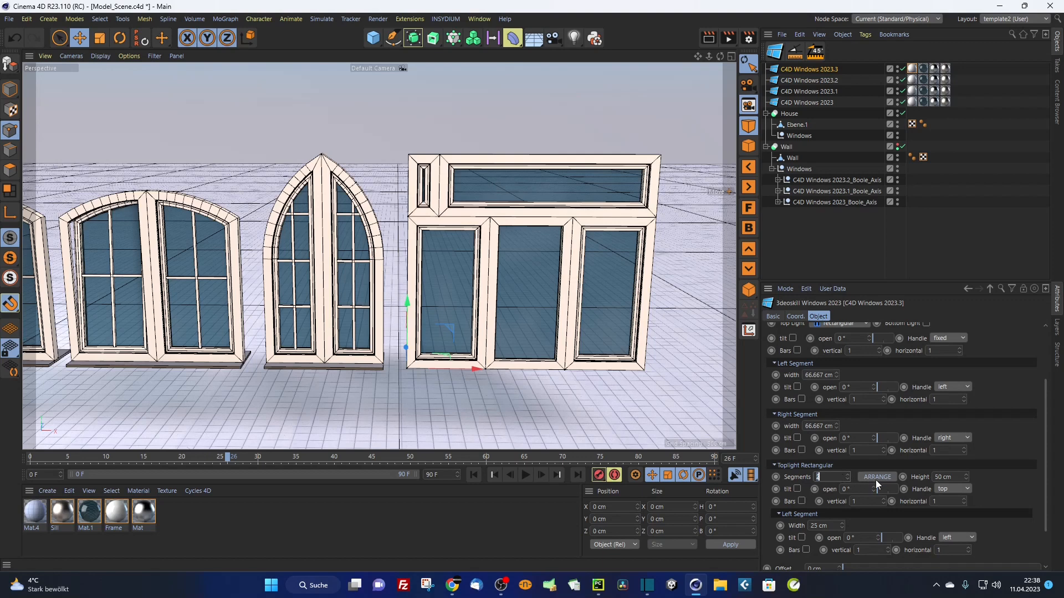
{"action": "left_click", "coordinate": [847, 475]}
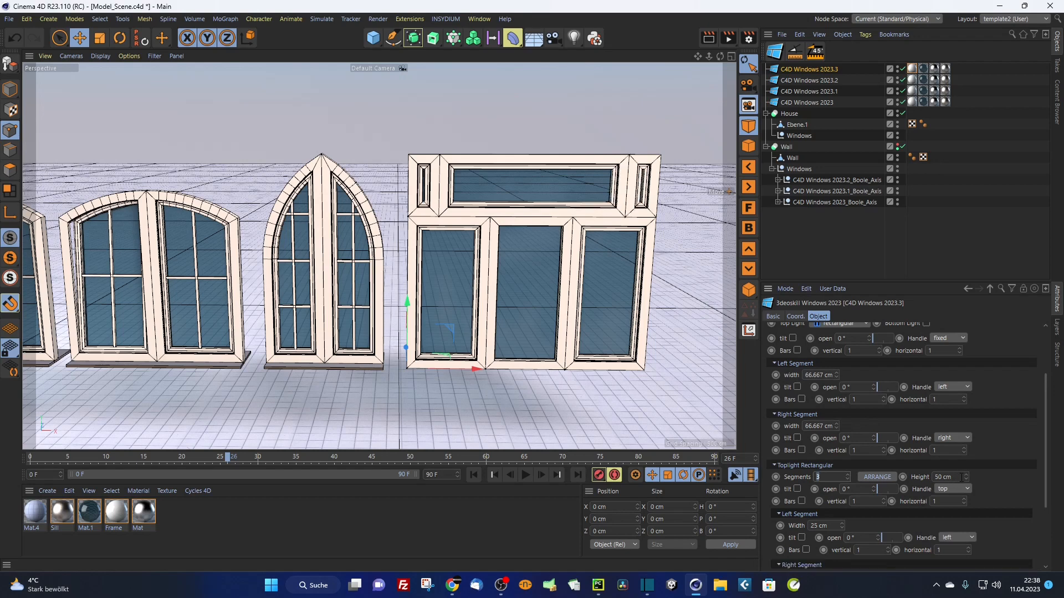
{"action": "left_click_drag", "start_coordinate": [965, 476], "coordinate": [914, 480]}
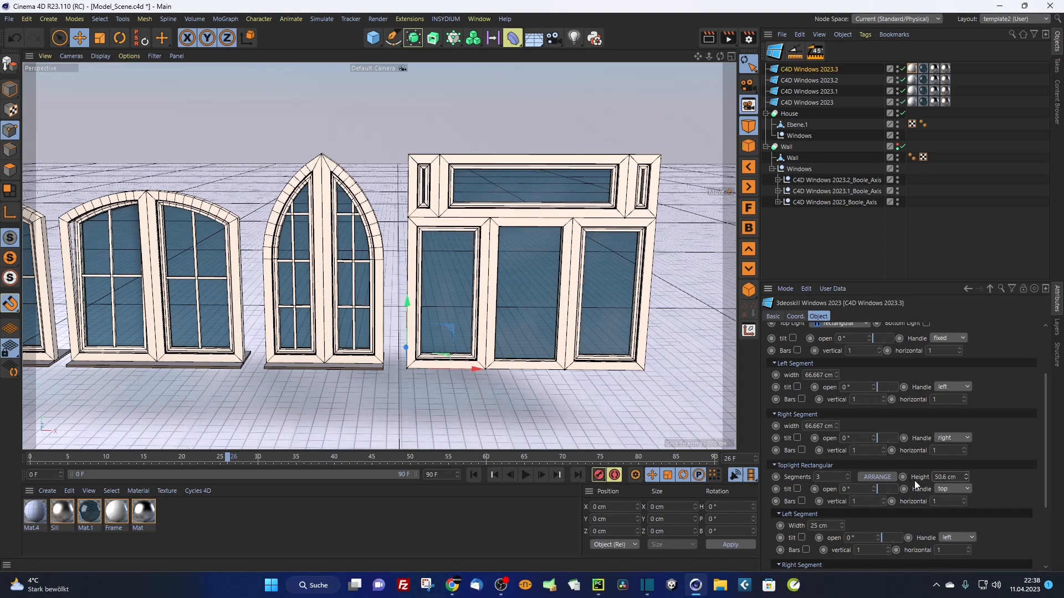
{"action": "left_click", "coordinate": [876, 477]}
{"action": "left_click_drag", "start_coordinate": [505, 247], "coordinate": [531, 229], "text": "alt"}
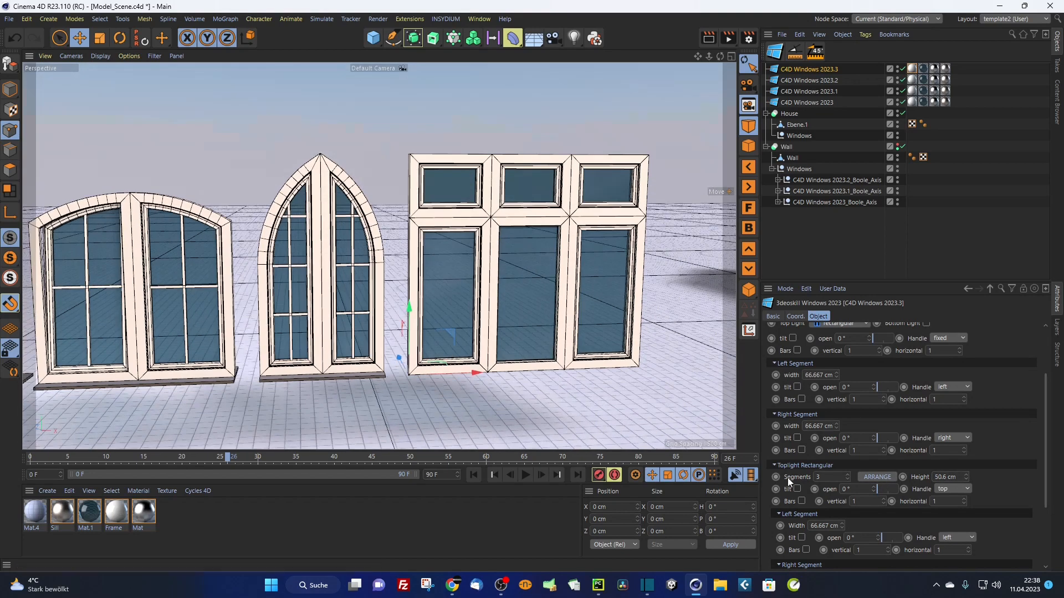
Step: Turn on bars in the middle, left and right segments of the toplight
{"action": "scroll", "coordinate": [805, 498], "scroll_direction": "down", "scroll_amount": 3}
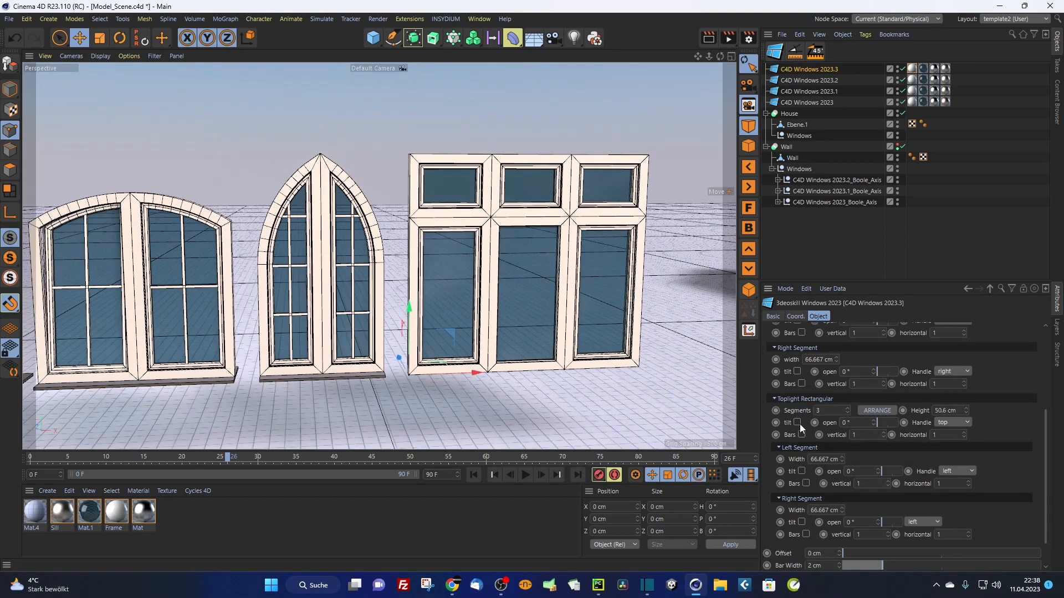
{"action": "left_click", "coordinate": [805, 484]}
{"action": "left_click", "coordinate": [802, 435]}
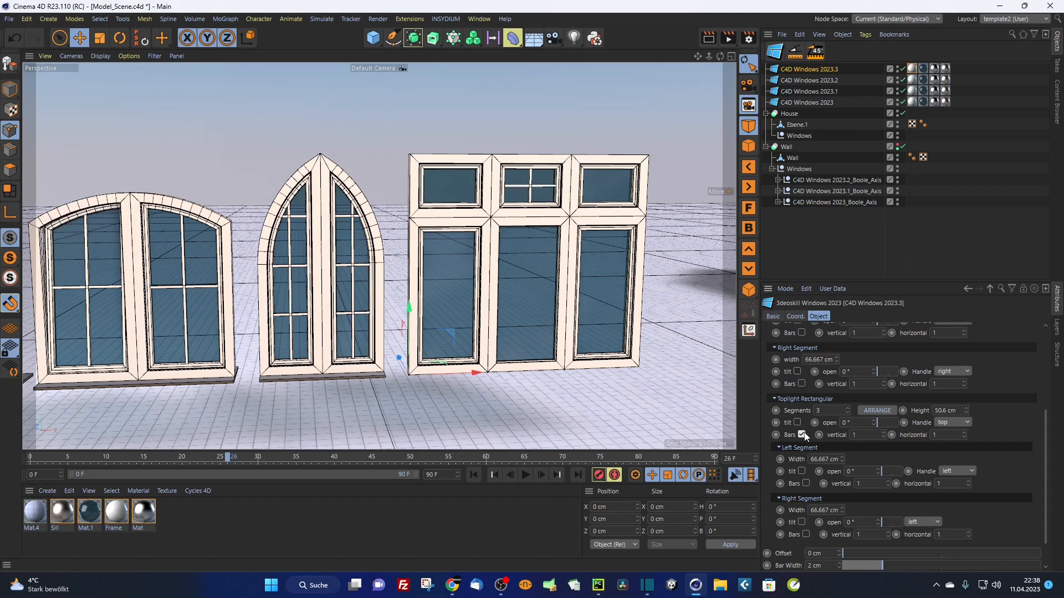
{"action": "left_click", "coordinate": [806, 484]}
{"action": "left_click", "coordinate": [807, 535]}
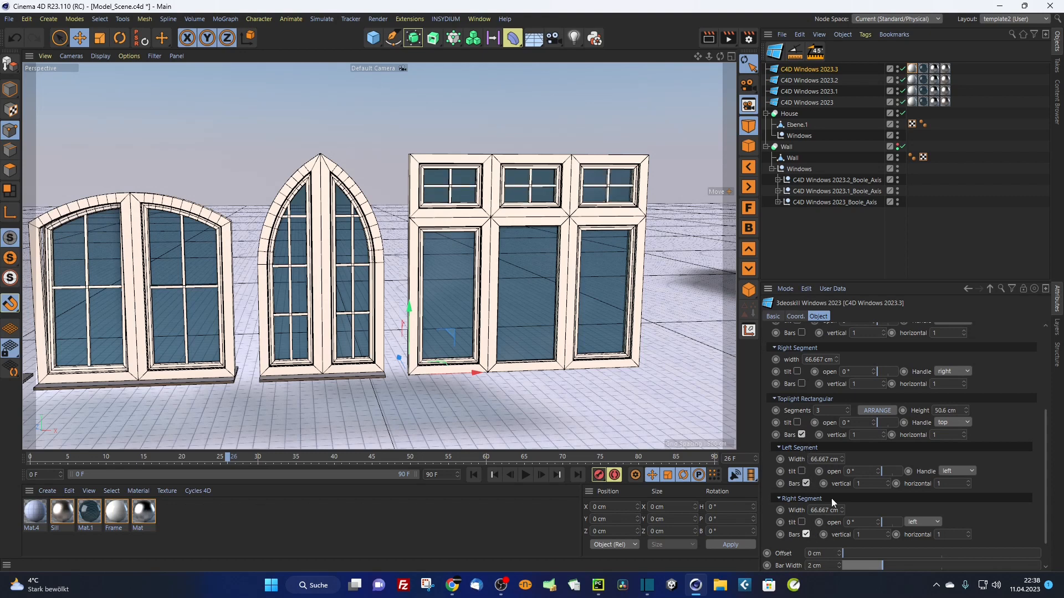
Step: Reduce the toplight to two segments and arrange them evenly
{"action": "left_click", "coordinate": [847, 414]}
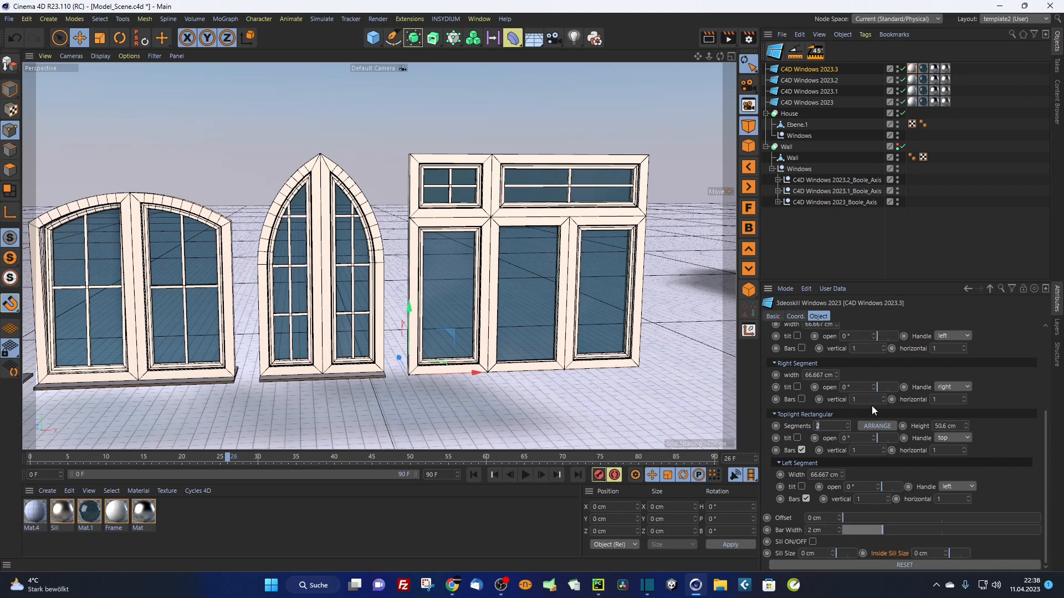
{"action": "scroll", "coordinate": [846, 408], "scroll_direction": "up", "scroll_amount": 2}
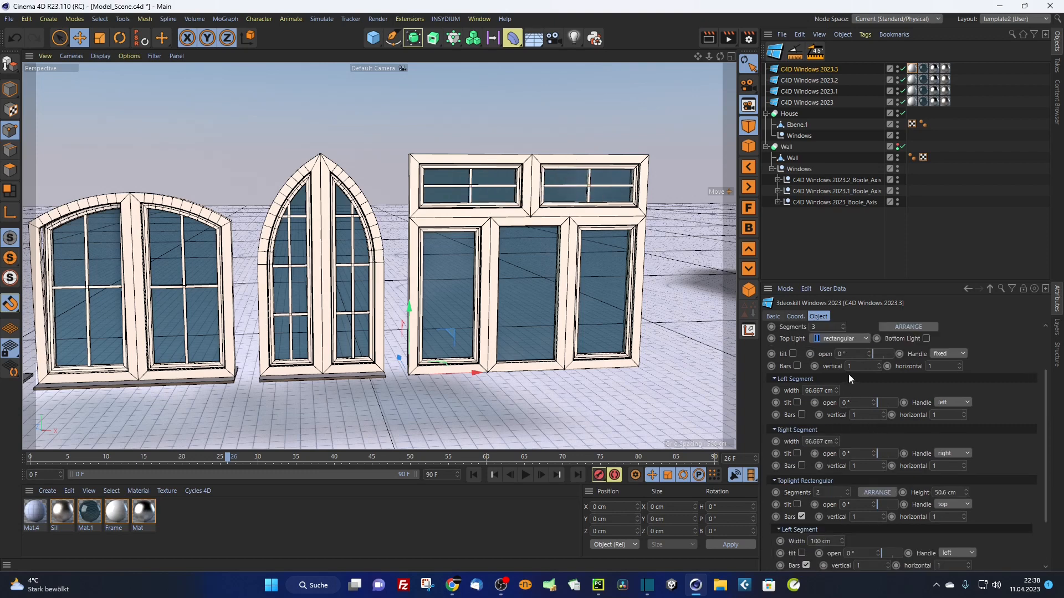
{"action": "left_click_drag", "start_coordinate": [837, 391], "coordinate": [835, 377]}
Step: Reduce the main rectangle window to two evenly arranged segments and turn on bars in both
{"action": "left_click", "coordinate": [843, 329]}
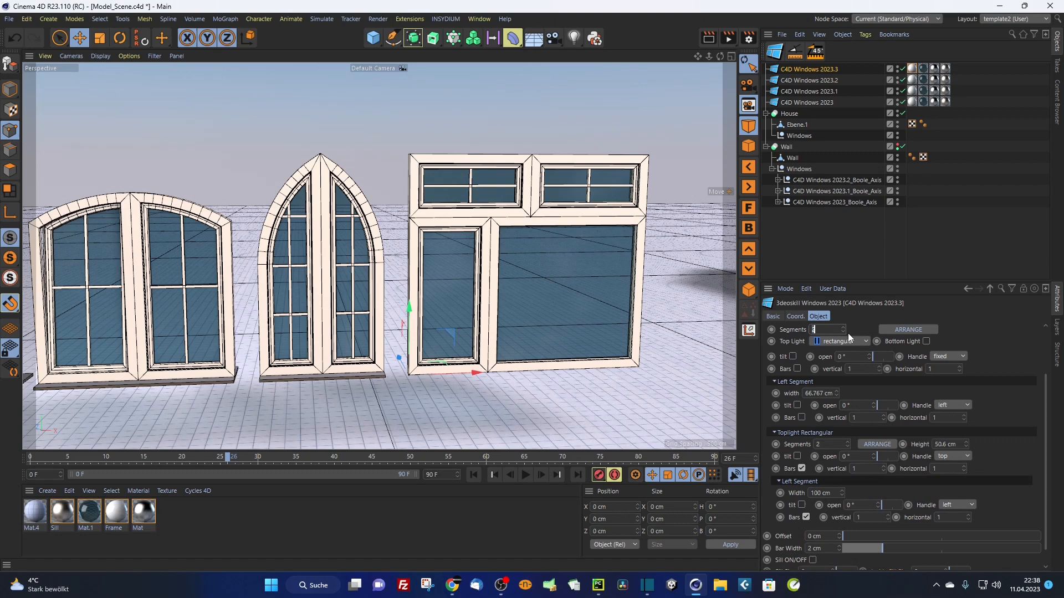
{"action": "left_click", "coordinate": [885, 330]}
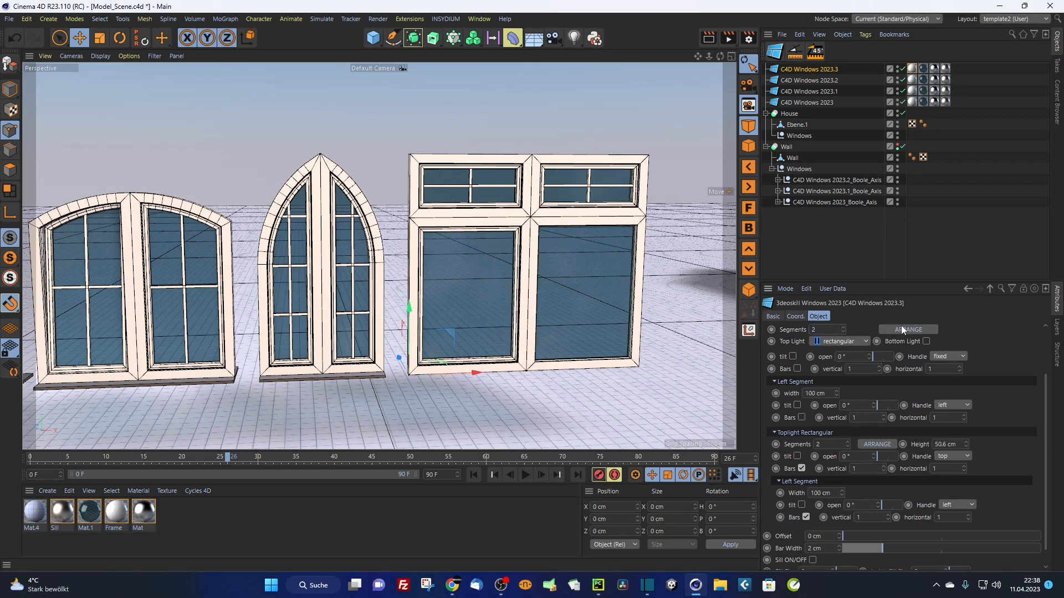
{"action": "left_click", "coordinate": [801, 418]}
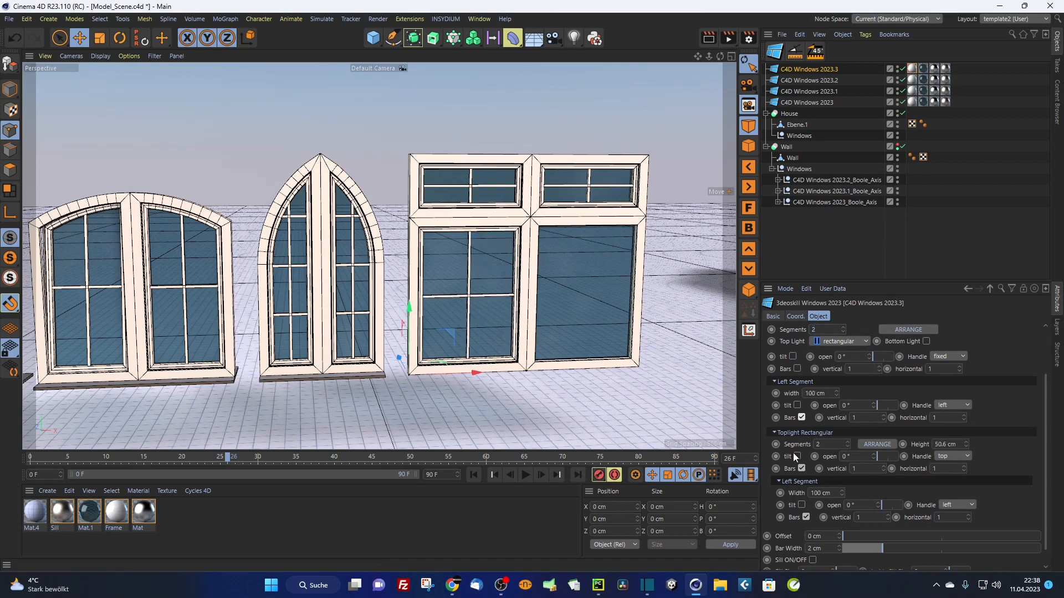
{"action": "left_click", "coordinate": [797, 369]}
Step: Set the handle of the toplight's main segment to right
{"action": "left_click_drag", "start_coordinate": [545, 363], "coordinate": [172, 261], "text": "alt"}
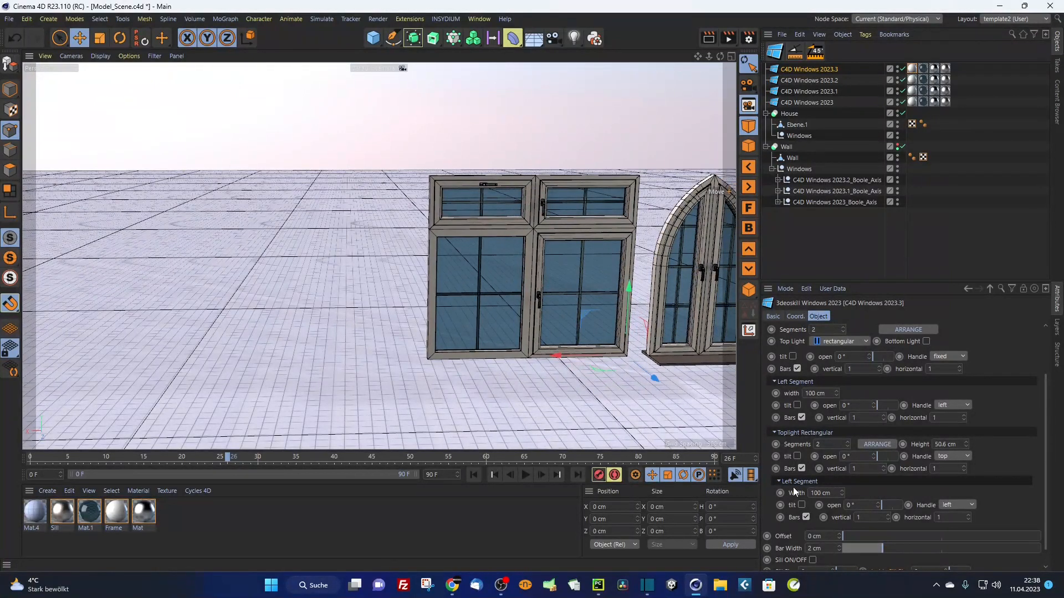
{"action": "left_click", "coordinate": [958, 457]}
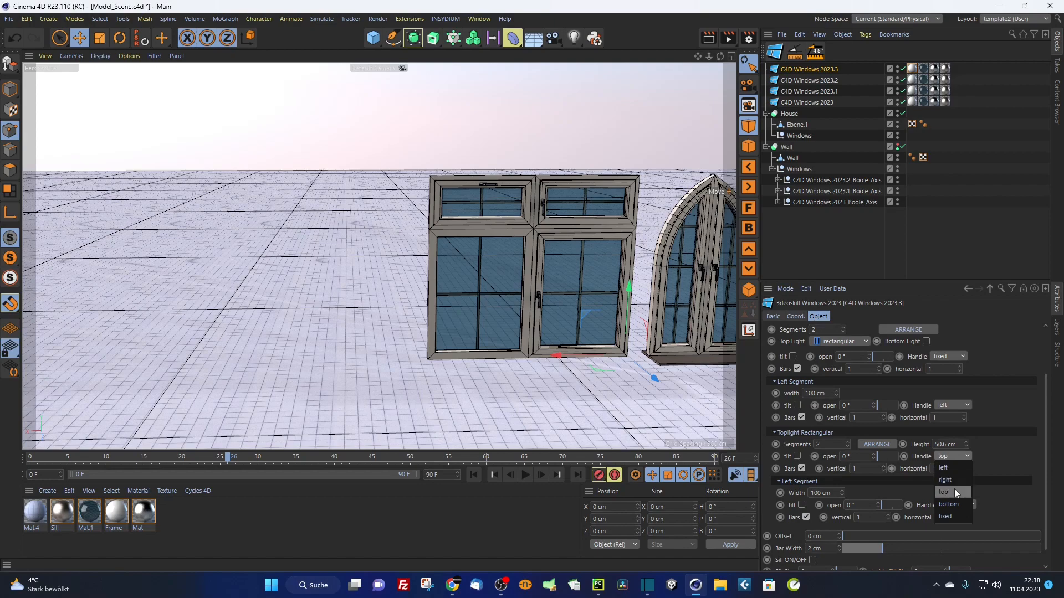
{"action": "left_click", "coordinate": [945, 480]}
{"action": "left_click_drag", "start_coordinate": [526, 211], "coordinate": [582, 180], "text": "alt"}
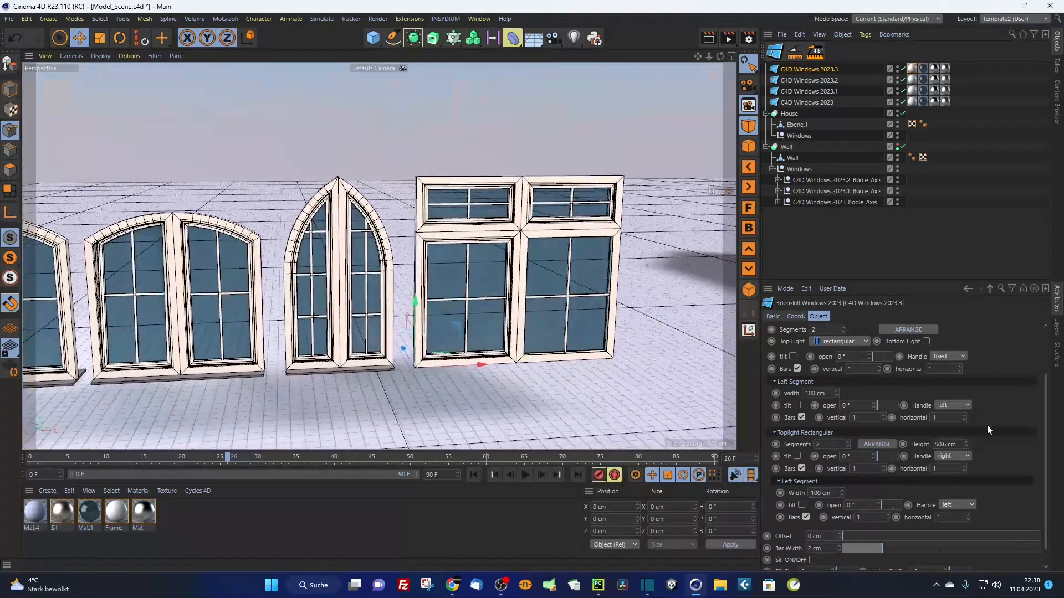
Step: Add a bottom light to the window and set its height to 39.4 cm
{"action": "left_click", "coordinate": [926, 341]}
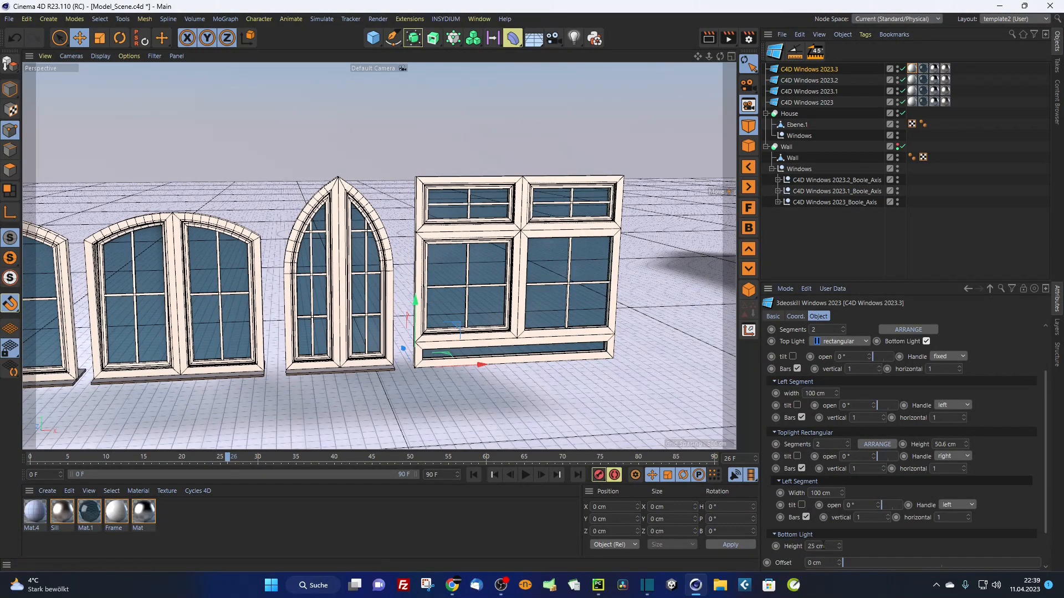
{"action": "scroll", "coordinate": [846, 538], "scroll_direction": "down", "scroll_amount": 2}
{"action": "left_click_drag", "start_coordinate": [839, 501], "coordinate": [805, 485]}
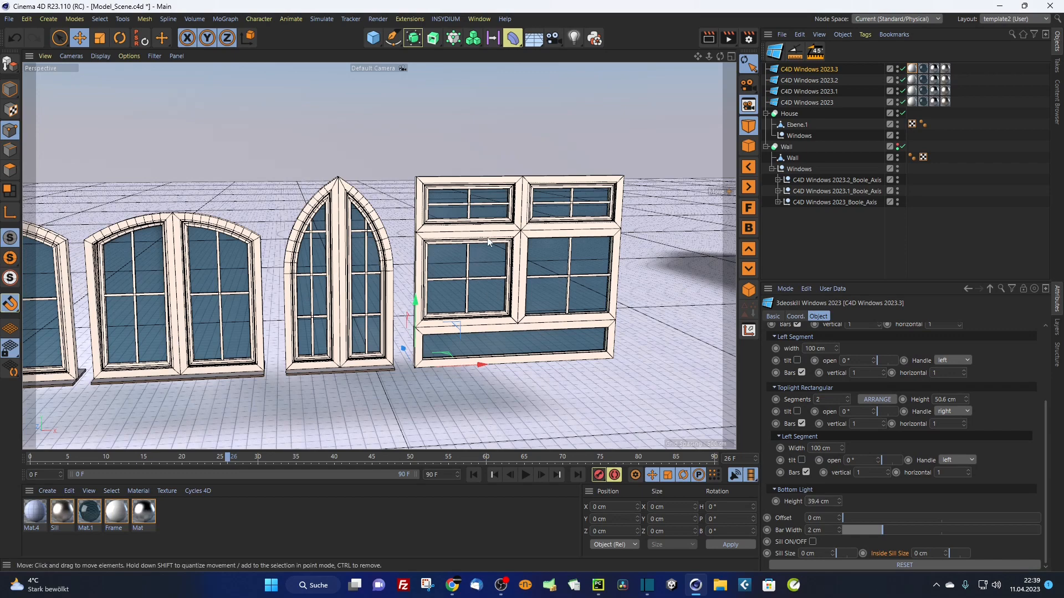
Step: Switch the window's top light to Arch and set the arch height to 16.9 cm
{"action": "scroll", "coordinate": [536, 239], "scroll_direction": "up", "scroll_amount": 4}
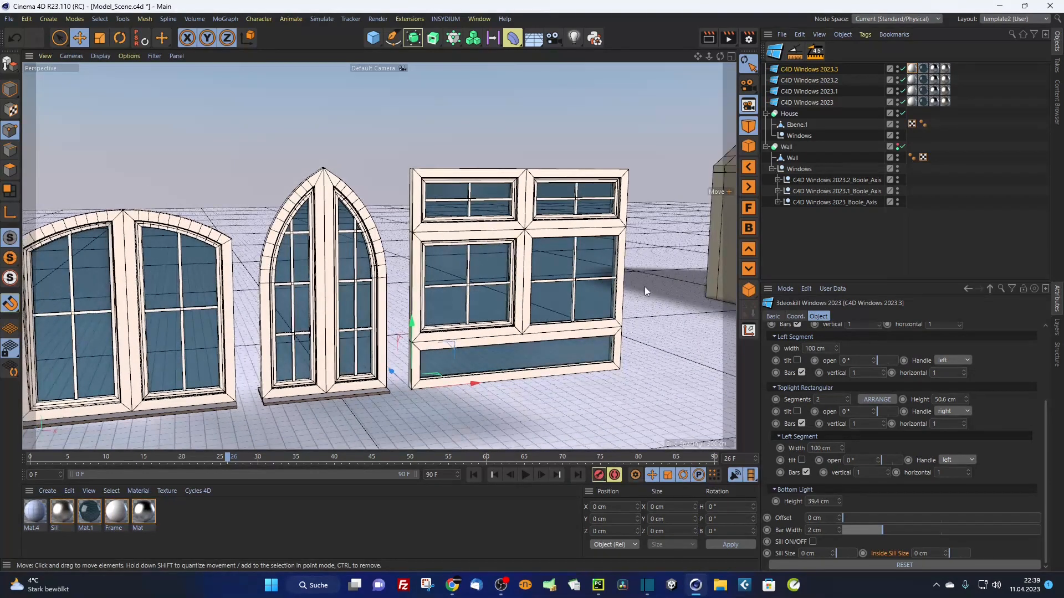
{"action": "scroll", "coordinate": [993, 396], "scroll_direction": "up", "scroll_amount": 4}
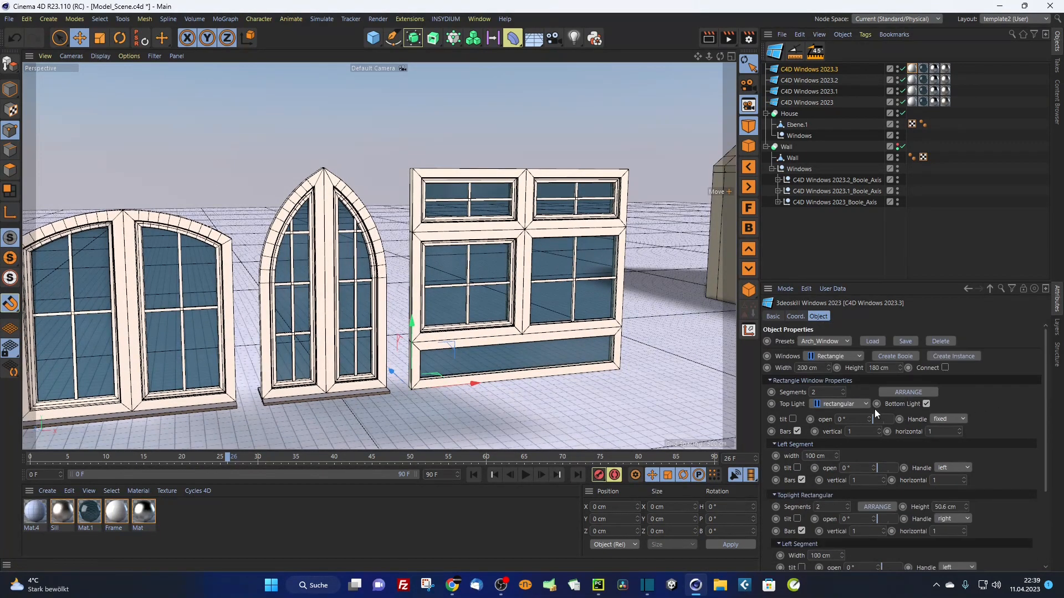
{"action": "left_click", "coordinate": [849, 404]}
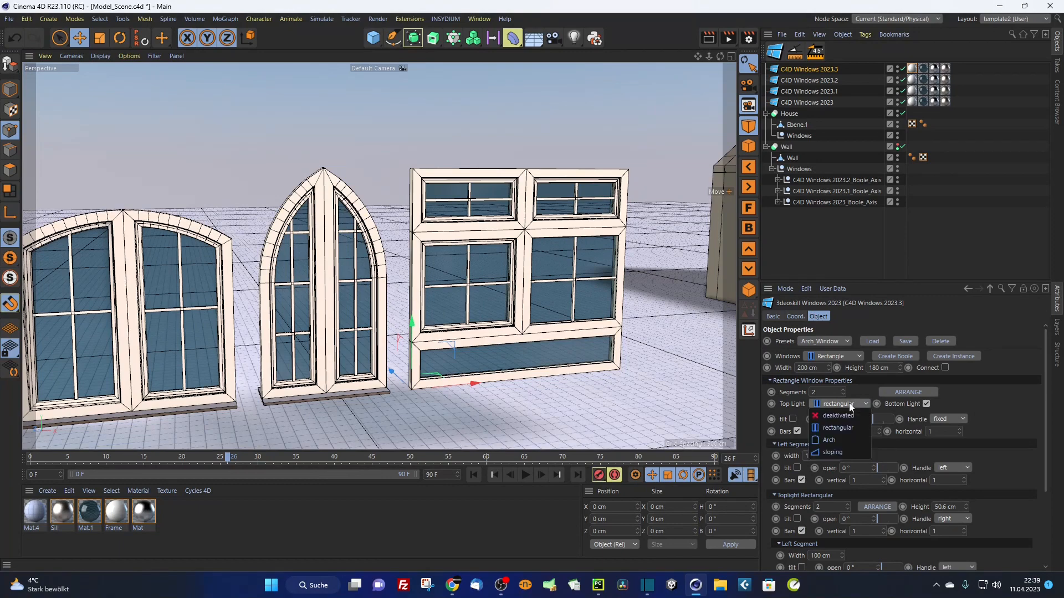
{"action": "left_click", "coordinate": [829, 439]}
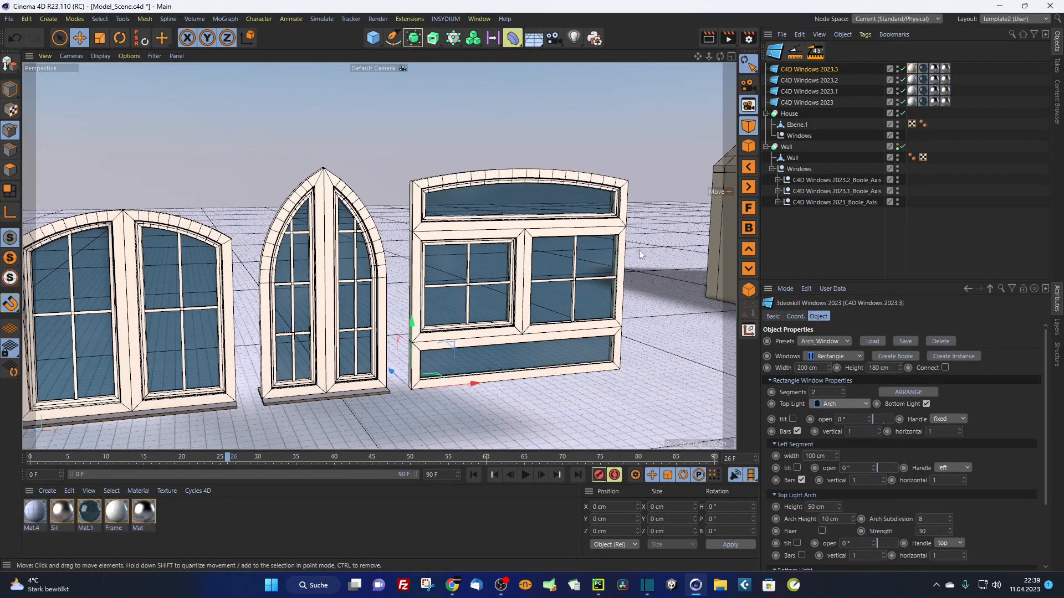
{"action": "left_click_drag", "start_coordinate": [552, 194], "coordinate": [527, 176], "text": "alt"}
{"action": "scroll", "coordinate": [526, 176], "scroll_direction": "up", "scroll_amount": 1}
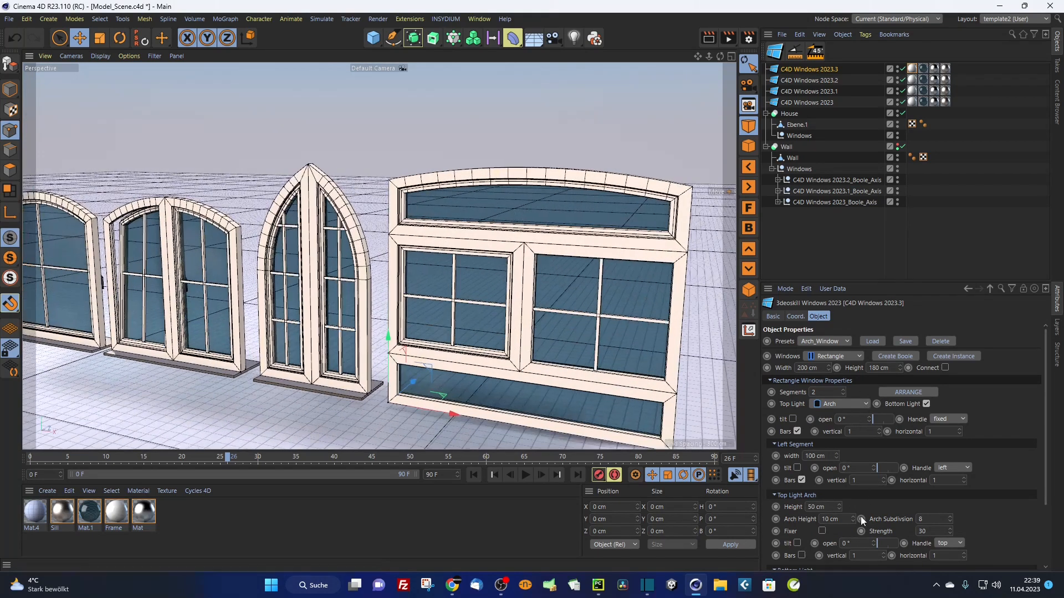
{"action": "left_click_drag", "start_coordinate": [853, 519], "coordinate": [833, 539]}
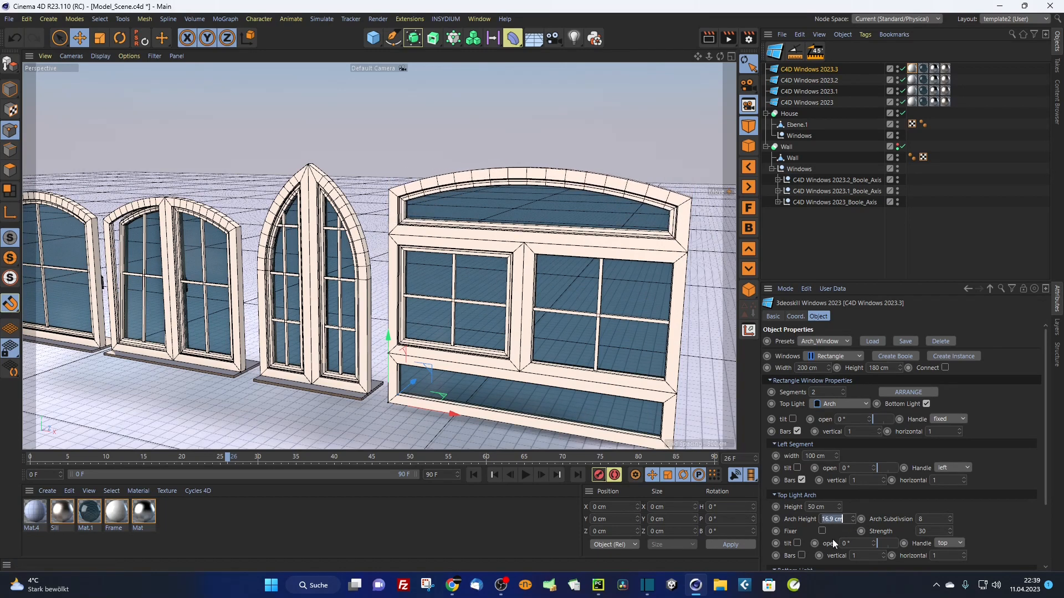
Step: Turn on bars in the arched top light and set the vertical bars to 3
{"action": "left_click", "coordinate": [801, 555]}
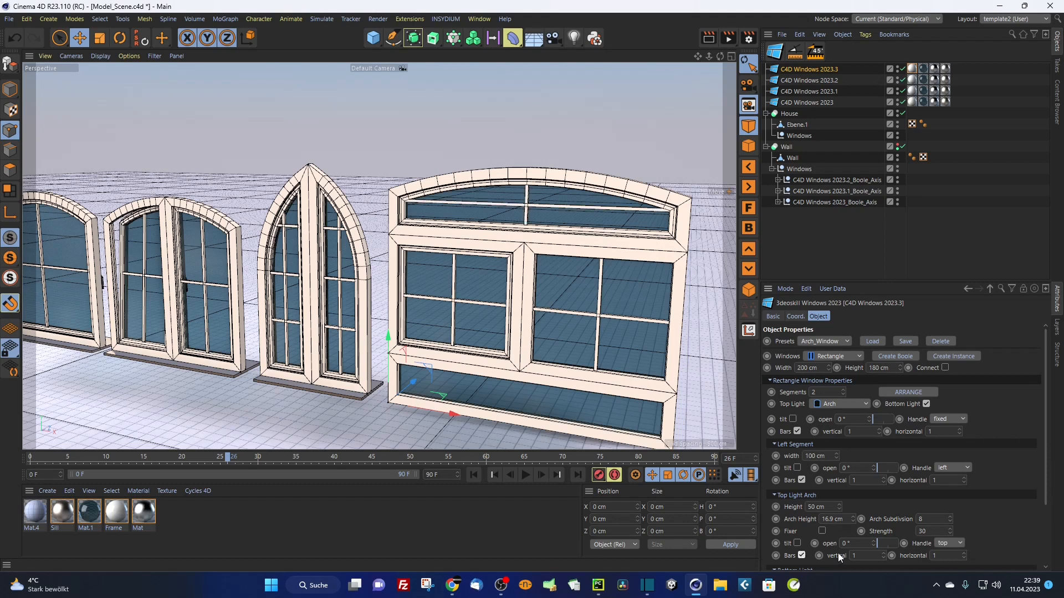
{"action": "left_click", "coordinate": [882, 553]}
{"action": "left_click", "coordinate": [882, 553]}
Step: Try the Fixer option on the arched top light and inspect the arch up close
{"action": "left_click_drag", "start_coordinate": [513, 265], "coordinate": [537, 261], "text": "alt"}
{"action": "scroll", "coordinate": [546, 264], "scroll_direction": "down", "scroll_amount": 3}
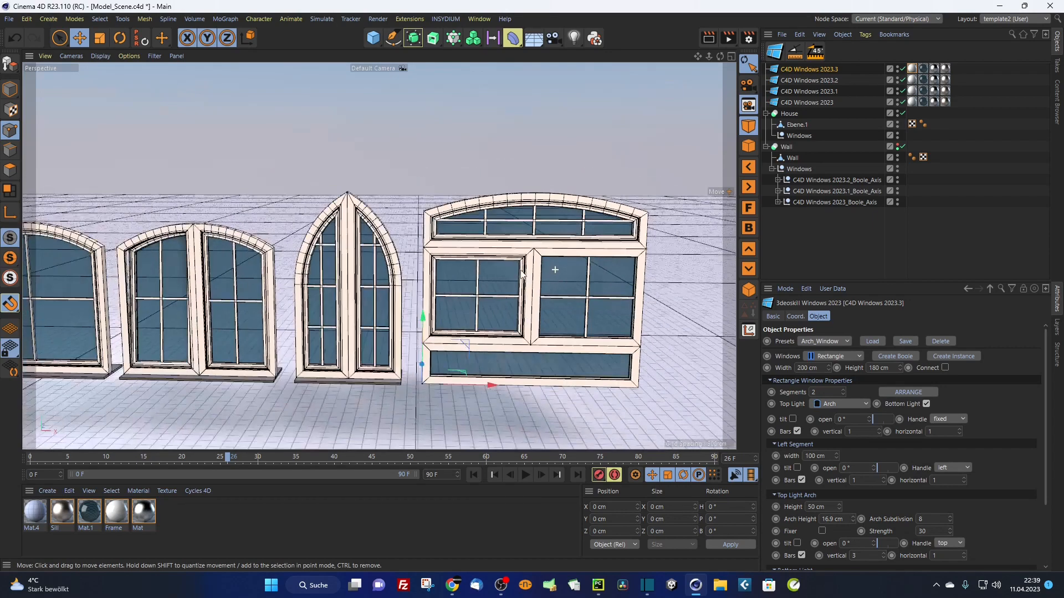
{"action": "middle_click_drag", "start_coordinate": [543, 270], "coordinate": [514, 250], "text": "alt"}
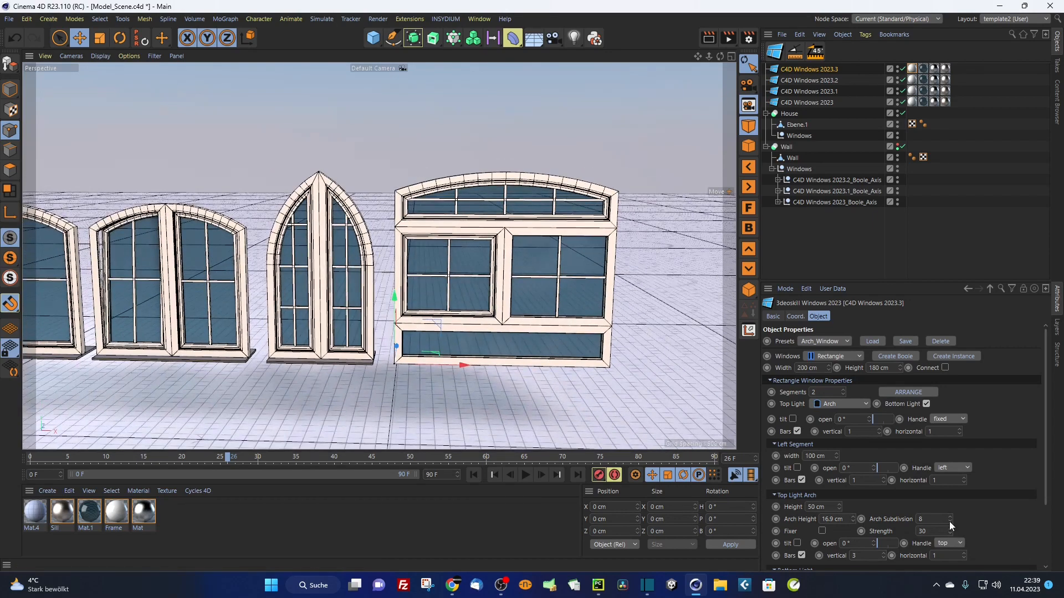
{"action": "left_click", "coordinate": [821, 530]}
{"action": "scroll", "coordinate": [617, 209], "scroll_direction": "up", "scroll_amount": 5}
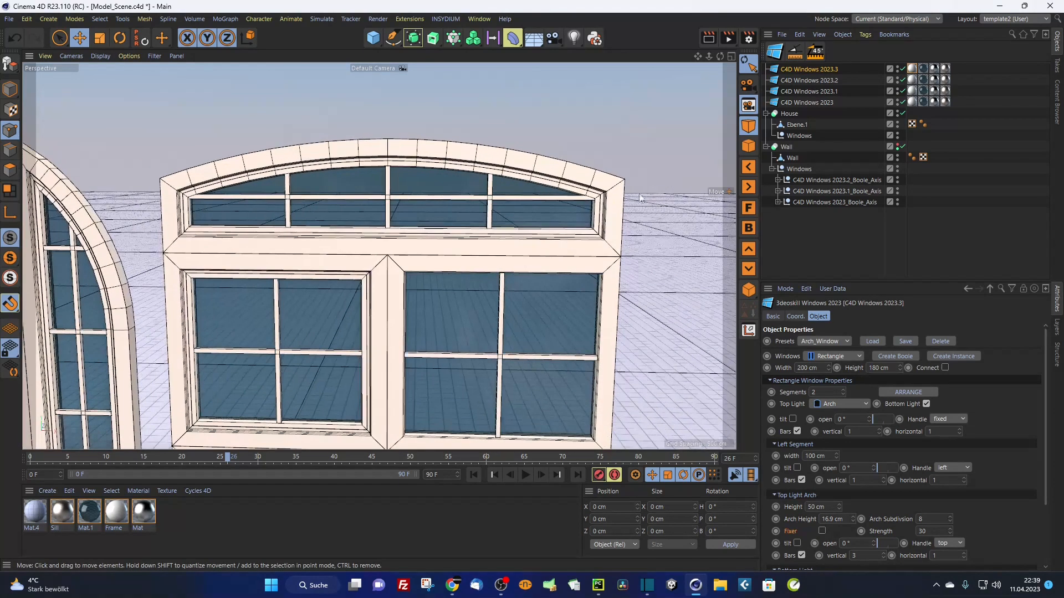
{"action": "scroll", "coordinate": [546, 229], "scroll_direction": "down", "scroll_amount": 5}
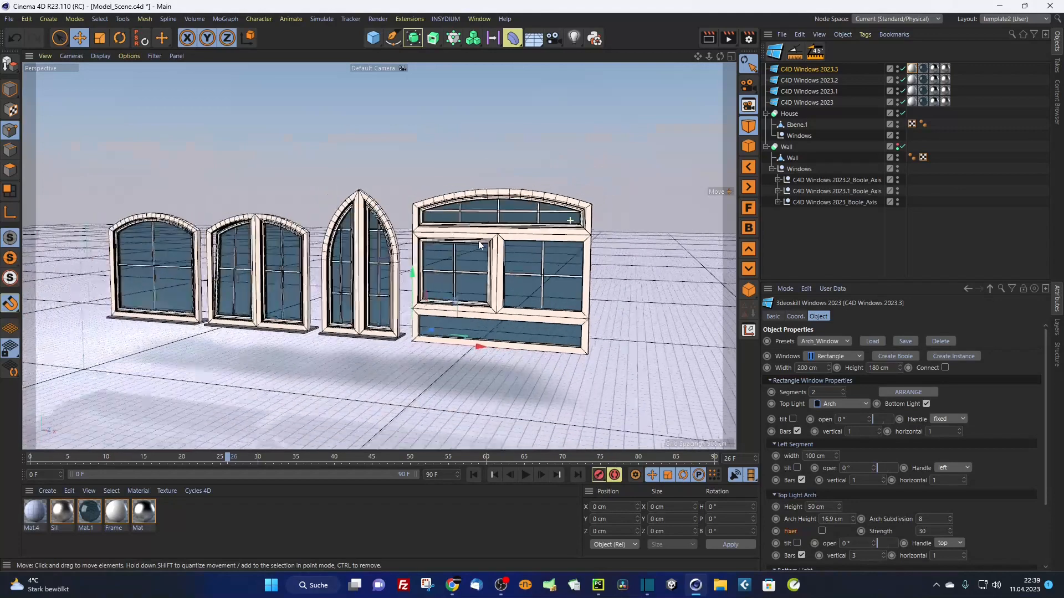
Step: Switch the window's top light to sloping
{"action": "left_click_drag", "start_coordinate": [546, 228], "coordinate": [542, 264], "text": "alt"}
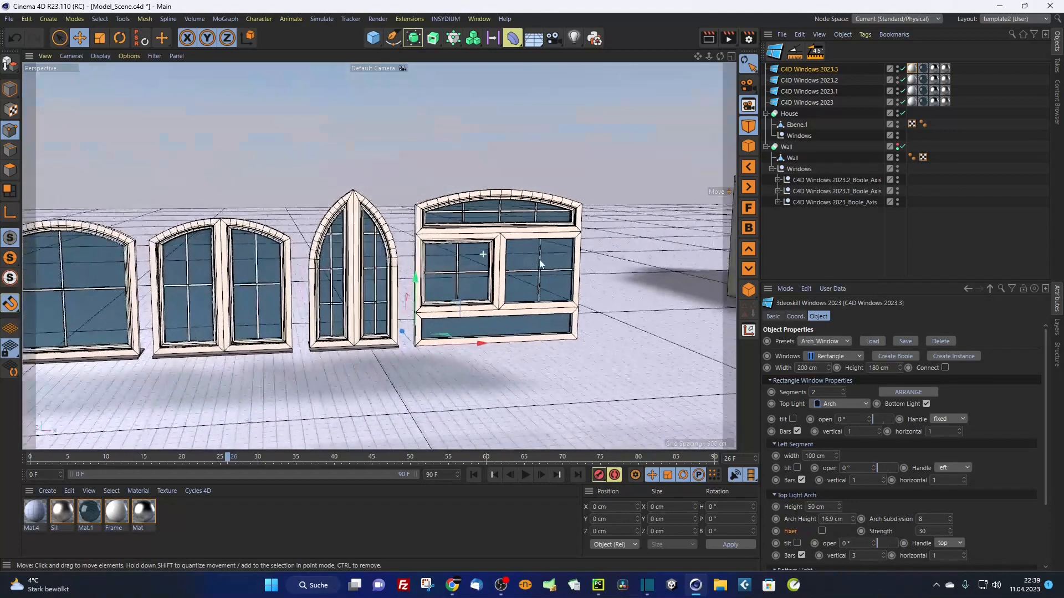
{"action": "left_click", "coordinate": [836, 403]}
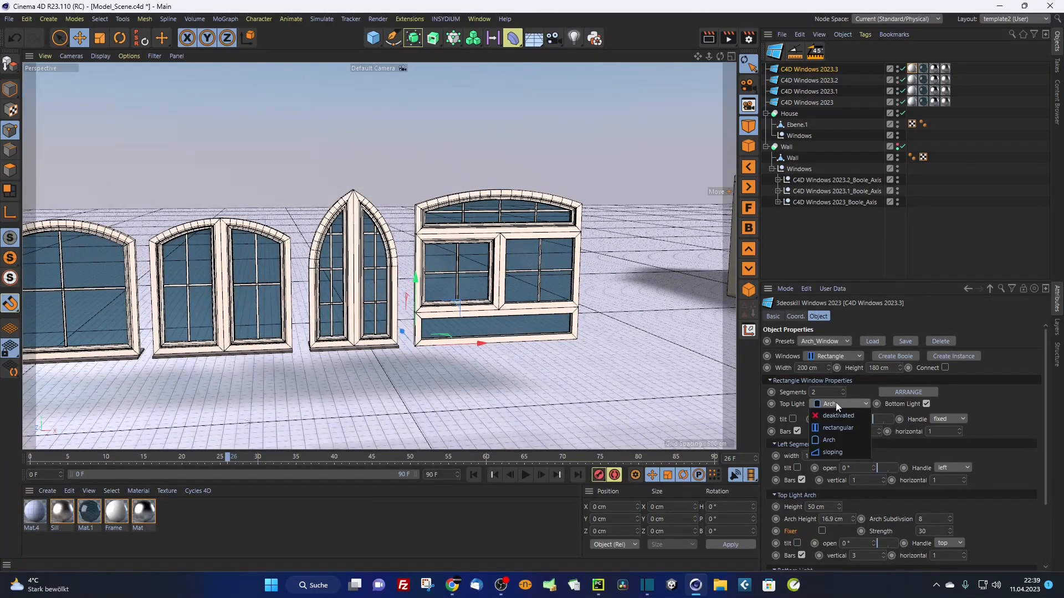
{"action": "left_click", "coordinate": [837, 452]}
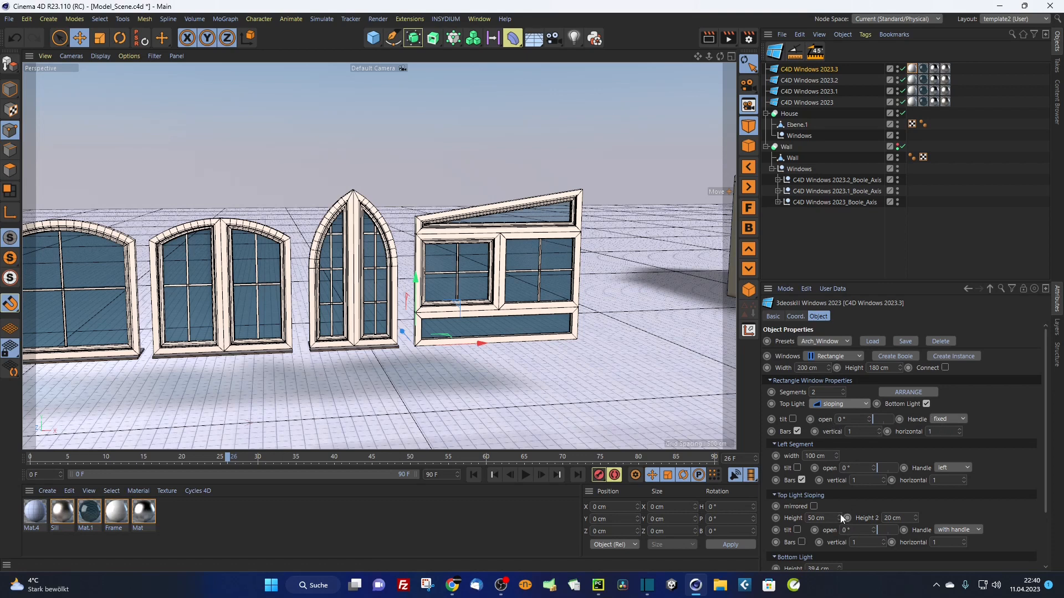
Step: Try the sloping top light's mirrored option, and set its Height to 54.8 cm and Height 2 to 26.6 cm
{"action": "left_click", "coordinate": [813, 506]}
{"action": "left_click", "coordinate": [813, 506]}
{"action": "left_click_drag", "start_coordinate": [916, 518], "coordinate": [916, 501]}
{"action": "left_click_drag", "start_coordinate": [839, 518], "coordinate": [842, 500]}
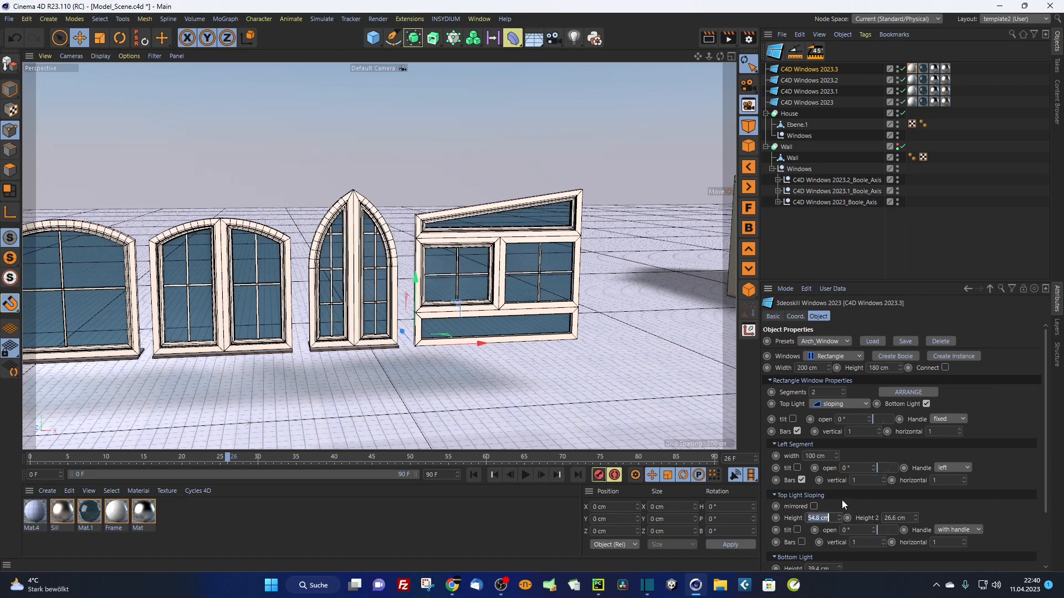
Step: Switch the top light of the rectangle window from sloping to rectangular
{"action": "left_click", "coordinate": [834, 405]}
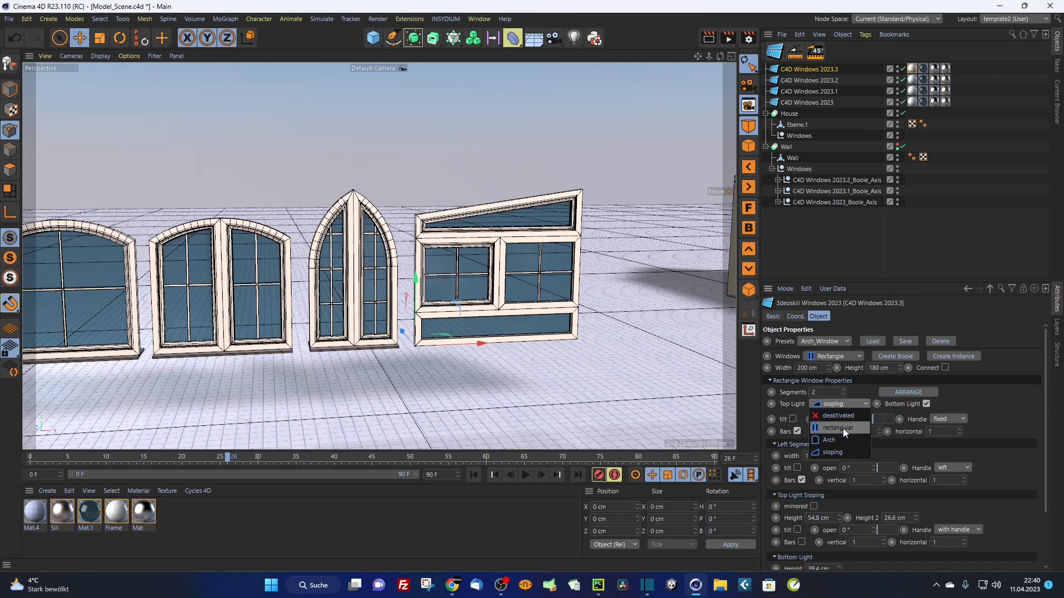
{"action": "left_click", "coordinate": [843, 428]}
{"action": "left_click_drag", "start_coordinate": [642, 340], "coordinate": [438, 317], "text": "alt"}
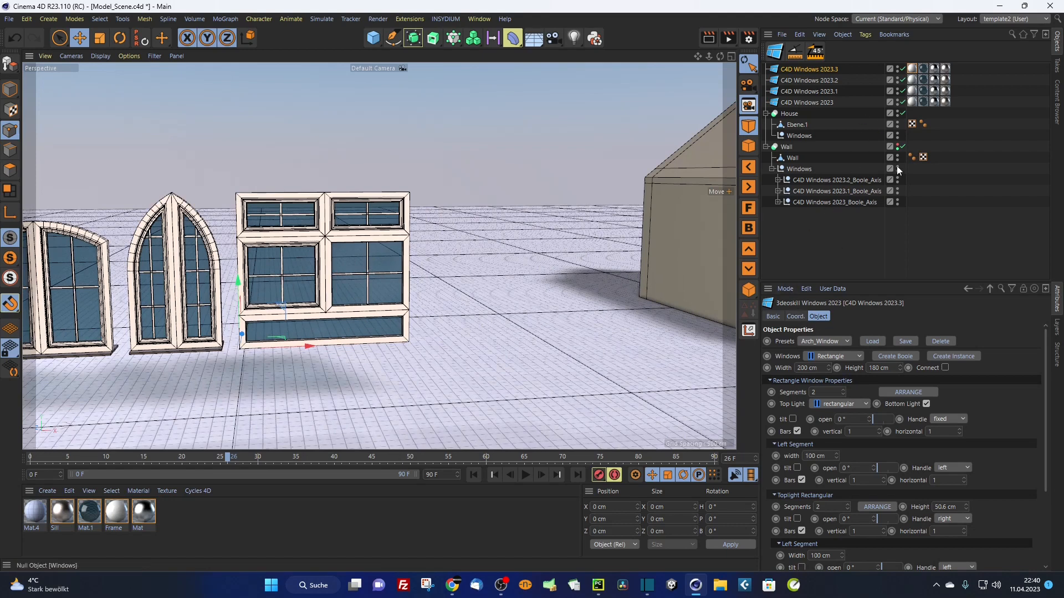
Step: Show the Wall and cut the rectangular-top window into it by creating its boole and placing it in the Wall's Windows null
{"action": "left_click", "coordinate": [898, 147]}
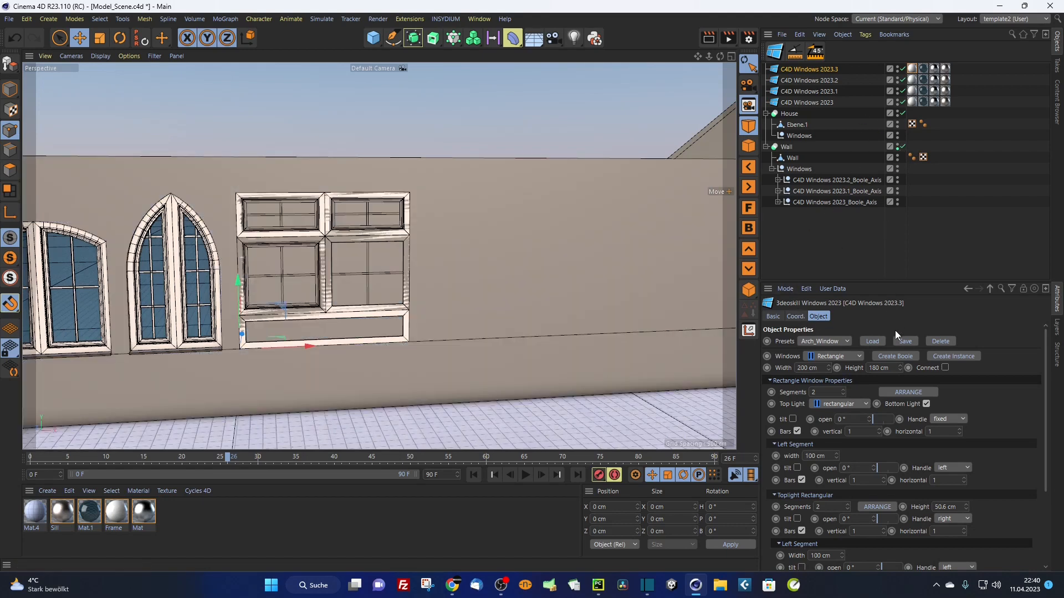
{"action": "left_click", "coordinate": [894, 358]}
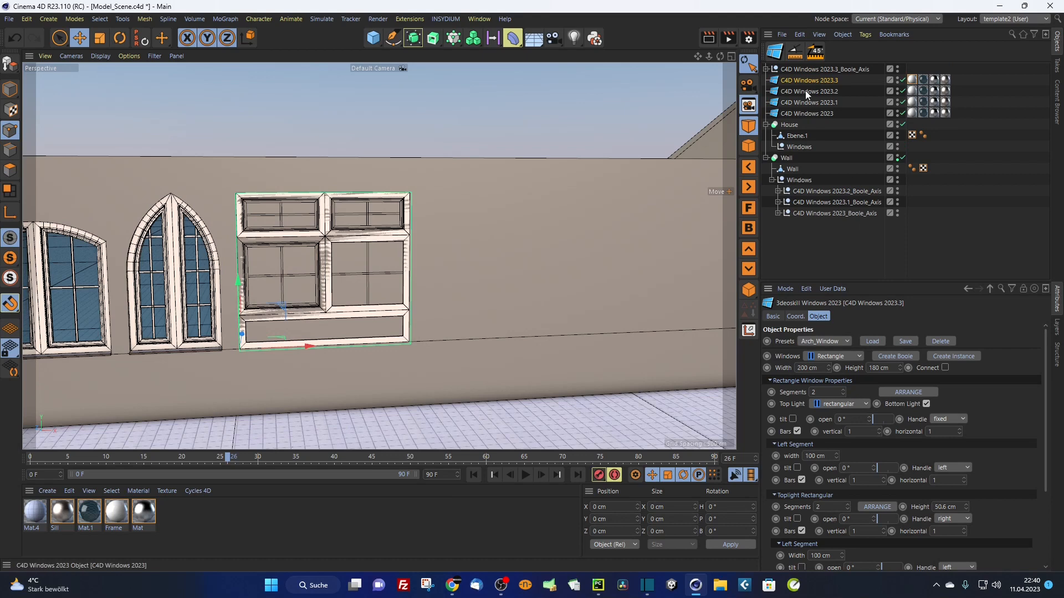
{"action": "left_click", "coordinate": [813, 182]}
{"action": "left_click_drag", "start_coordinate": [554, 250], "coordinate": [730, 111], "text": "alt"}
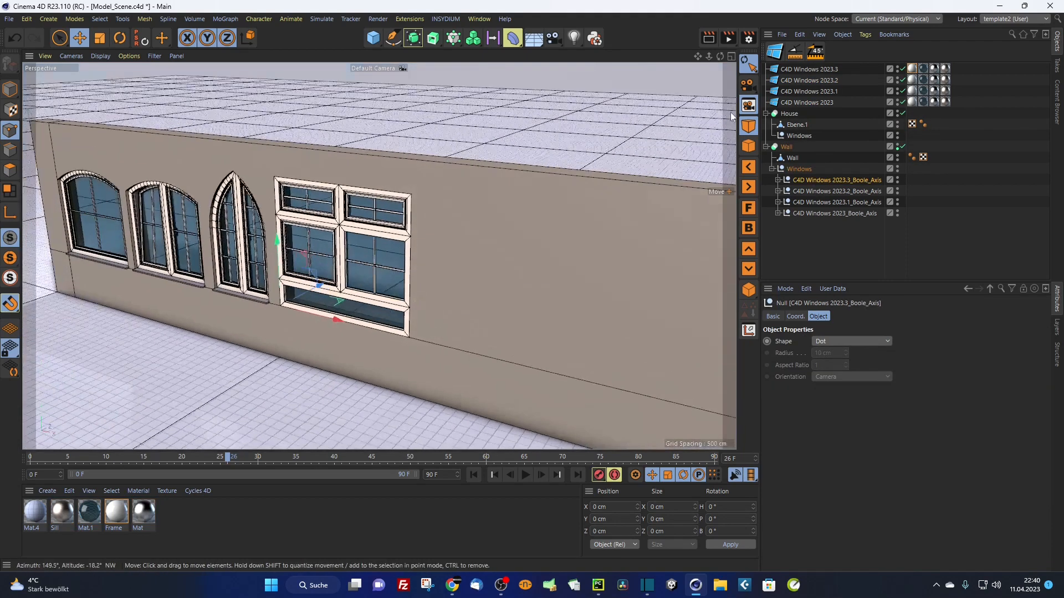
Step: Try the rectangular top light with 1 segment, and set it back to 2 segments
{"action": "left_click", "coordinate": [813, 68]}
{"action": "left_click", "coordinate": [848, 509]}
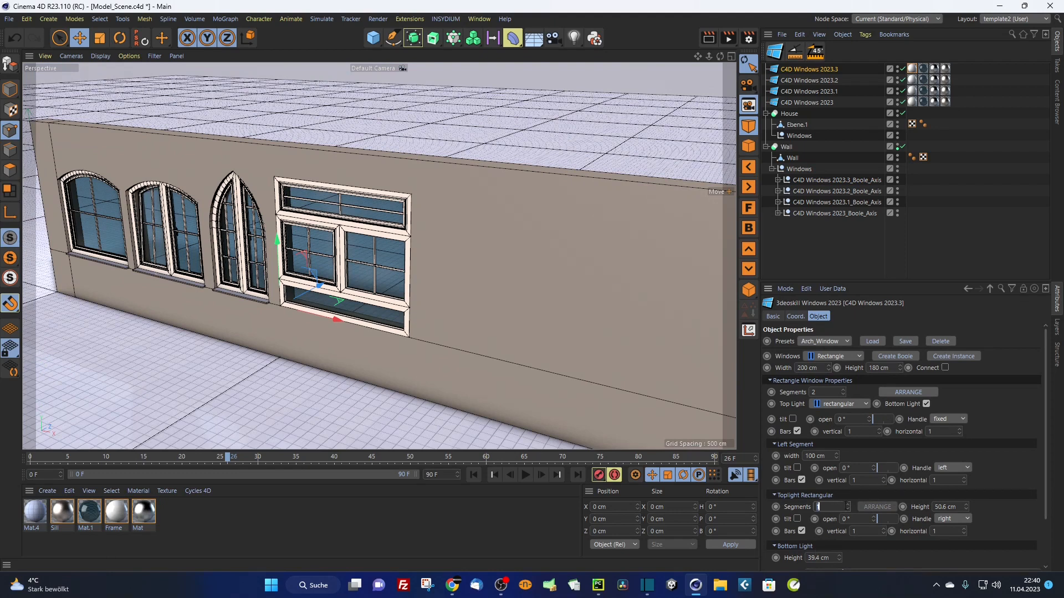
{"action": "type", "text": "2"}
{"action": "key", "text": "Return"}
Step: Turn on the window's sill, and set Offset to 5 cm and Inside Sill Size to 15 cm
{"action": "scroll", "coordinate": [1022, 497], "scroll_direction": "down", "scroll_amount": 4}
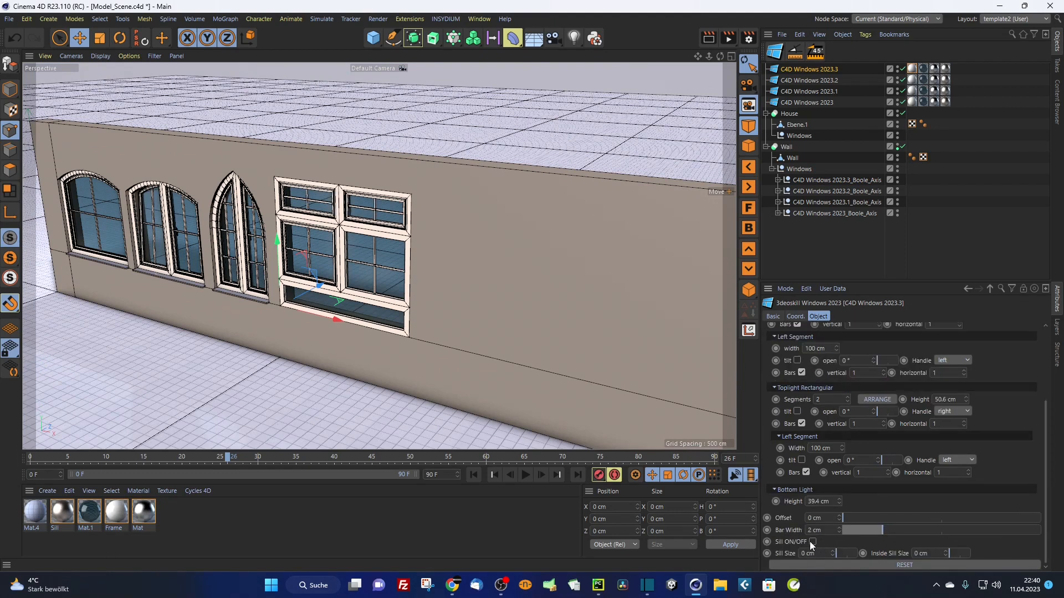
{"action": "left_click", "coordinate": [812, 541]}
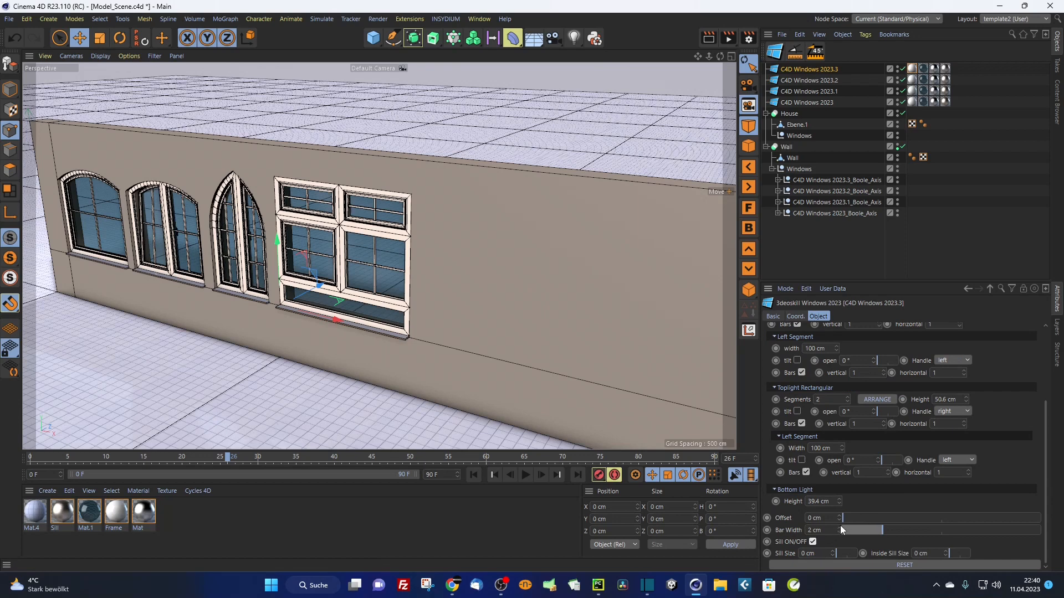
{"action": "left_click", "coordinate": [820, 518]}
{"action": "key", "text": "Return"}
{"action": "left_click", "coordinate": [930, 553]}
{"action": "type", "text": "15"}
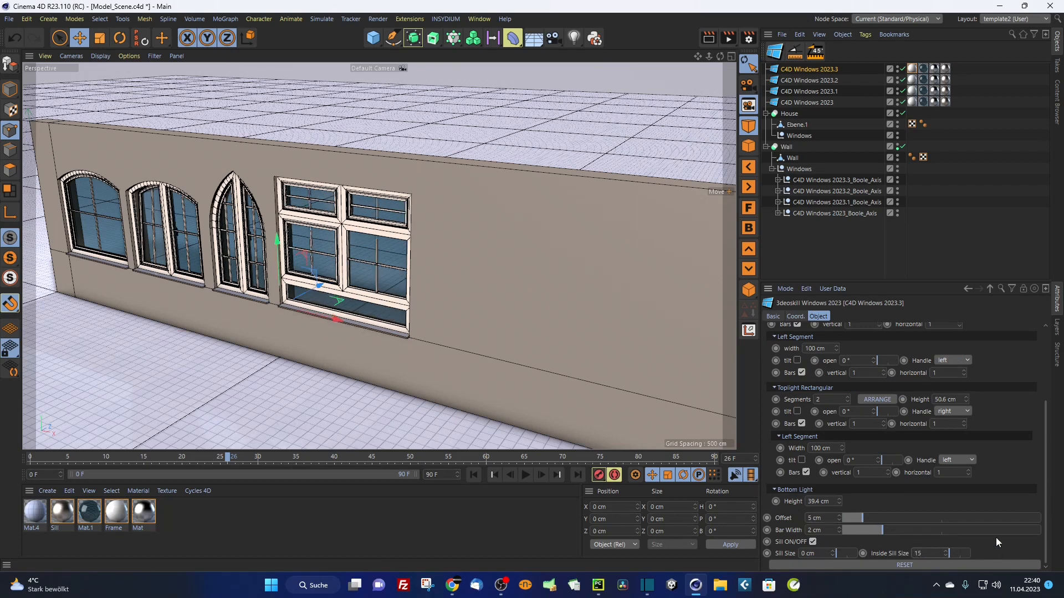
{"action": "key", "text": "Return"}
{"action": "scroll", "coordinate": [438, 300], "scroll_direction": "up", "scroll_amount": 3}
{"action": "middle_click_drag", "start_coordinate": [447, 287], "coordinate": [442, 272], "text": "alt"}
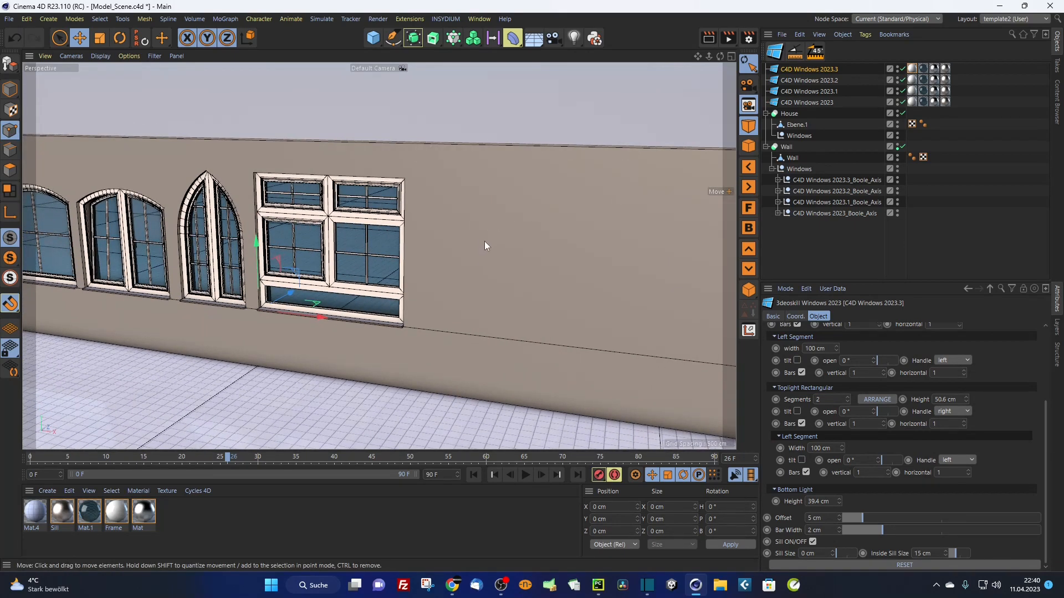
Step: Duplicate the rectangular-top window and place the copy beside it along the wall, leaving a small gap
{"action": "key", "text": "ctrl+v"}
{"action": "scroll", "coordinate": [438, 332], "scroll_direction": "up", "scroll_amount": 5}
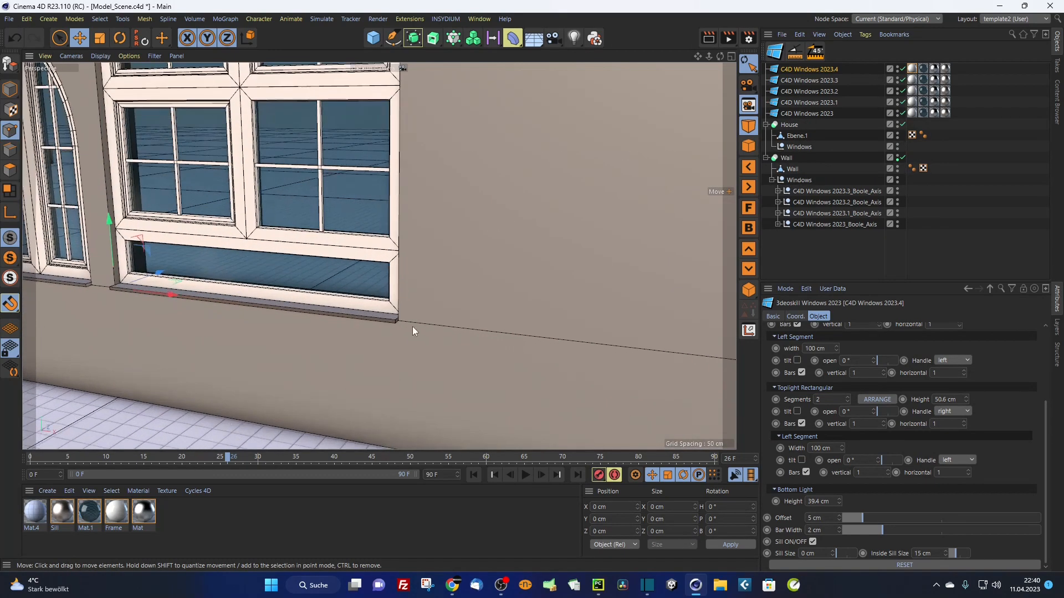
{"action": "left_click_drag", "start_coordinate": [402, 320], "coordinate": [401, 321]}
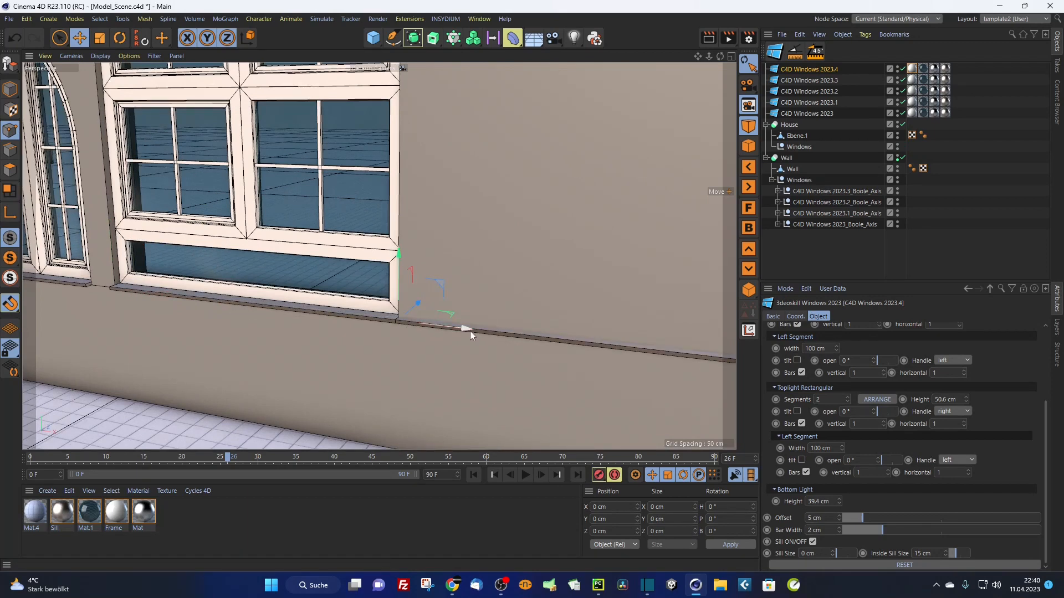
{"action": "left_click_drag", "start_coordinate": [469, 331], "coordinate": [508, 334]}
Step: Switch the copy's top light to Arch and cut it into the wall with a boole placed in the Wall's Windows null
{"action": "scroll", "coordinate": [1027, 421], "scroll_direction": "up", "scroll_amount": 5}
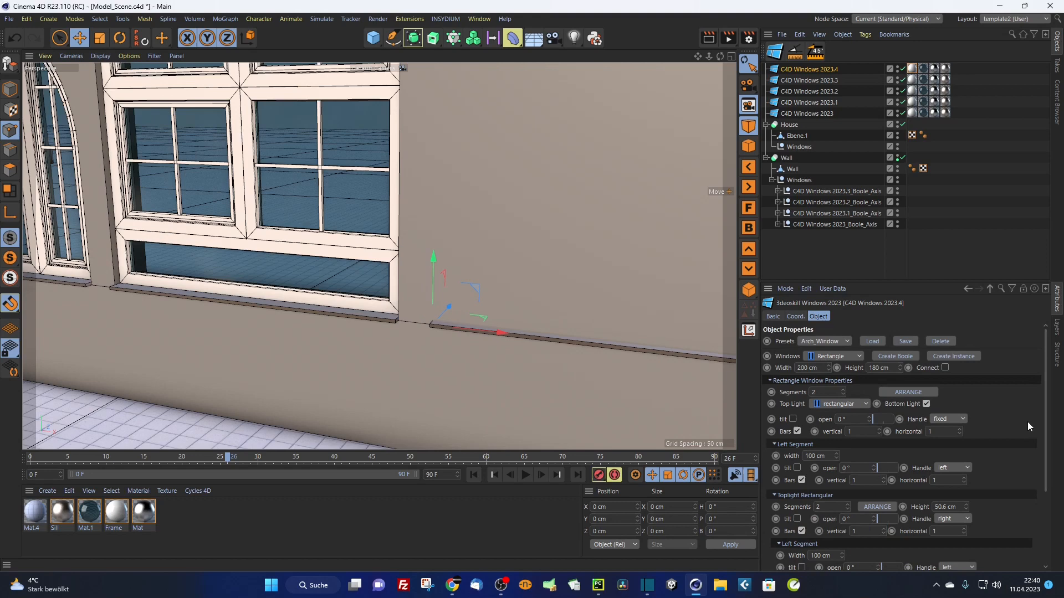
{"action": "left_click", "coordinate": [865, 404]}
{"action": "left_click", "coordinate": [842, 439]}
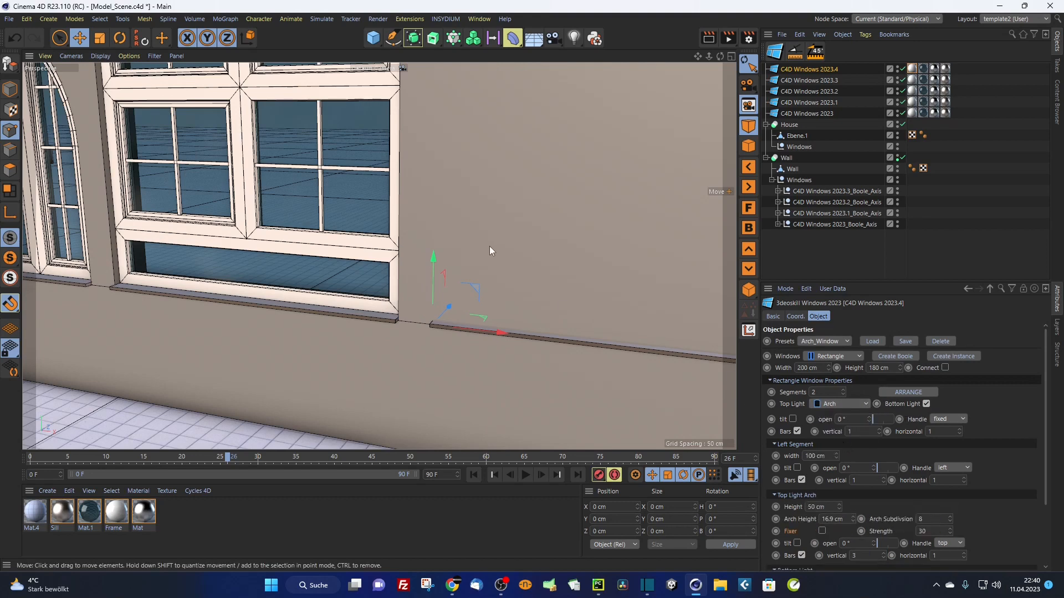
{"action": "scroll", "coordinate": [490, 246], "scroll_direction": "down", "scroll_amount": 5}
{"action": "left_click", "coordinate": [905, 357]}
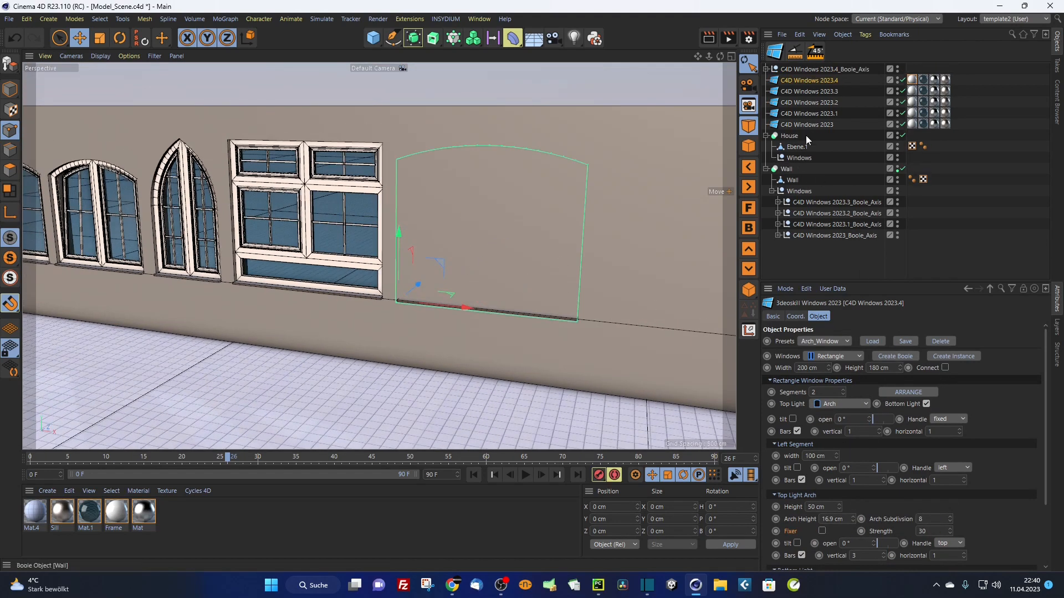
{"action": "left_click_drag", "start_coordinate": [804, 69], "coordinate": [811, 197]}
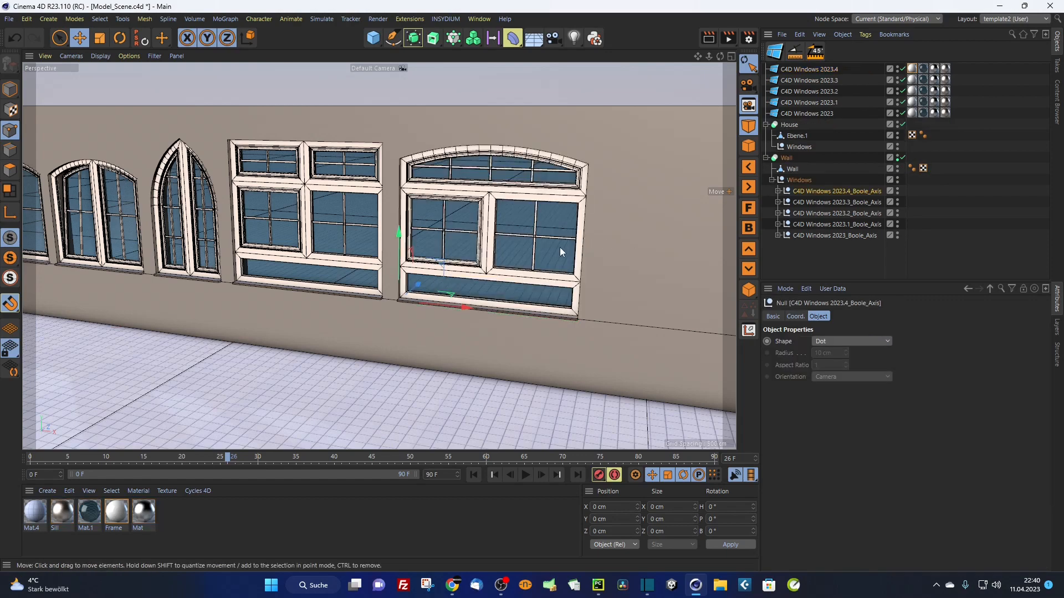
{"action": "left_click_drag", "start_coordinate": [562, 247], "coordinate": [505, 241], "text": "alt"}
Step: Duplicate the arched-top window and place the copy beside it on the wall, leaving a small gap
{"action": "left_click", "coordinate": [786, 72]}
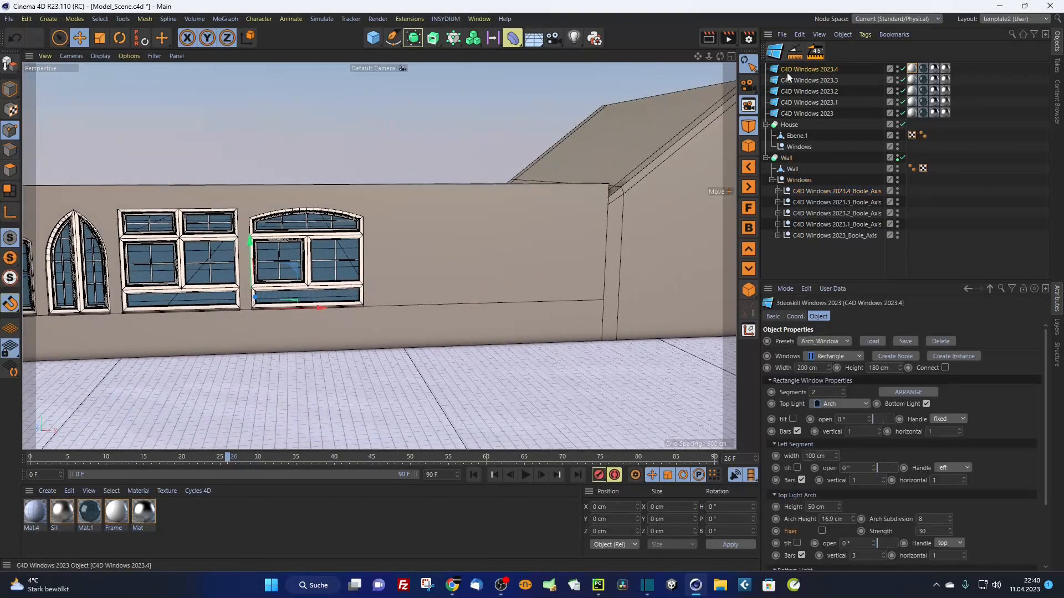
{"action": "left_click", "coordinate": [848, 356]}
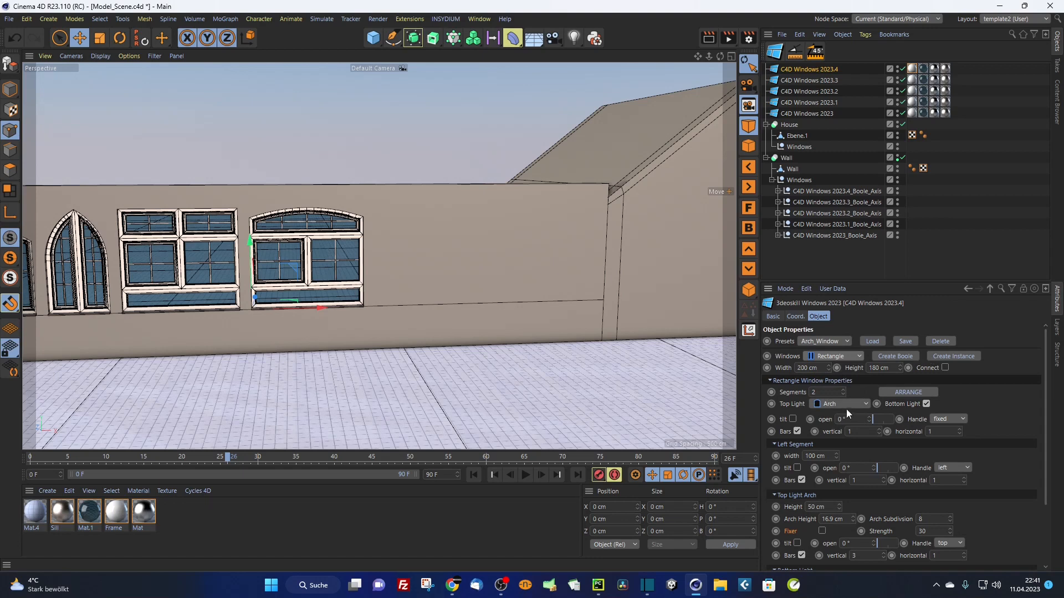
{"action": "left_click", "coordinate": [847, 404]}
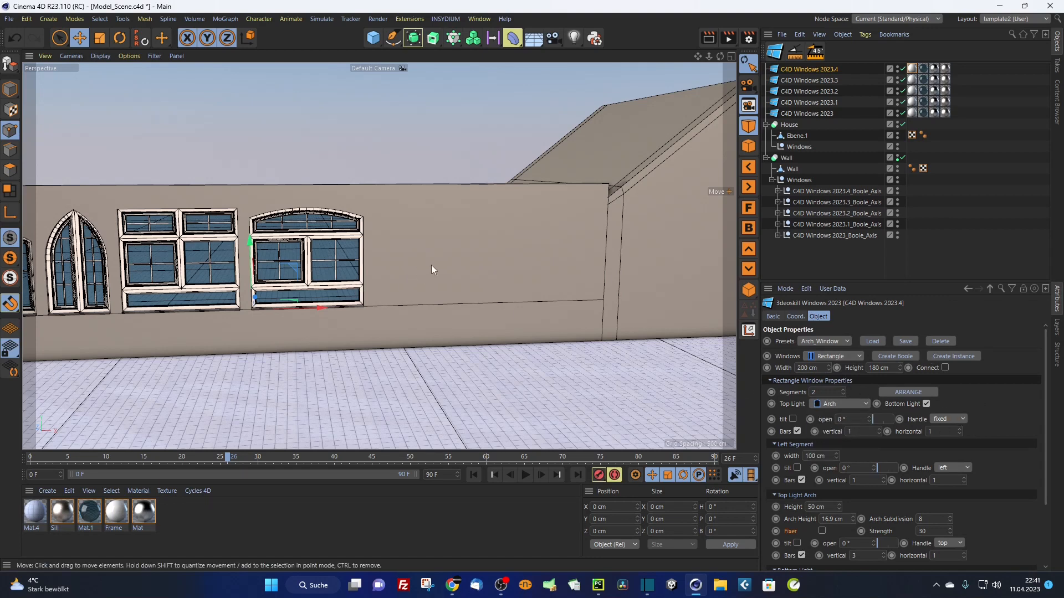
{"action": "left_click_drag", "start_coordinate": [431, 264], "coordinate": [520, 195], "text": "alt"}
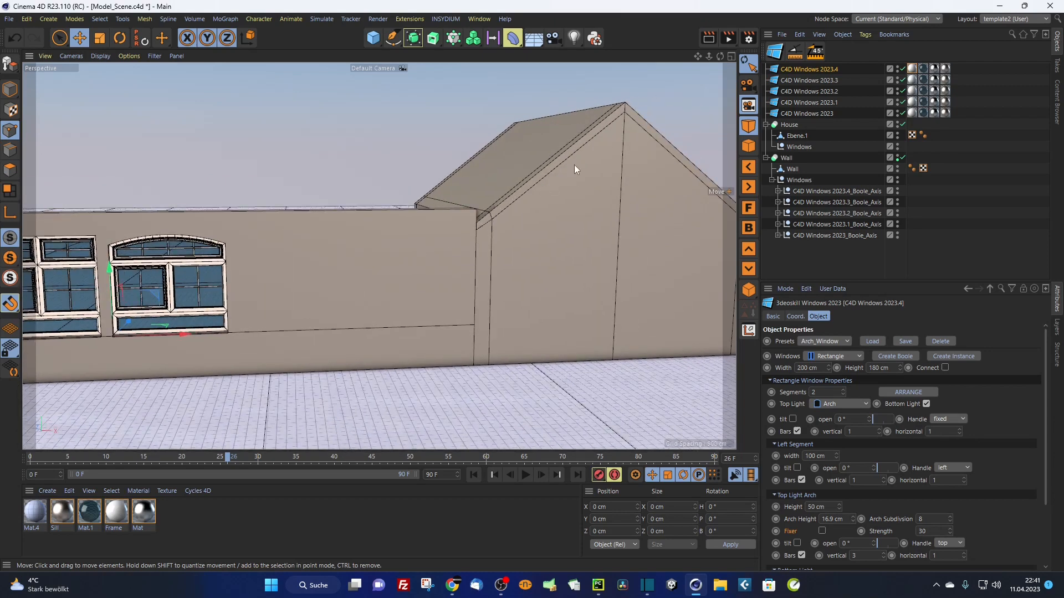
{"action": "left_click_drag", "start_coordinate": [265, 284], "coordinate": [570, 233], "text": "alt"}
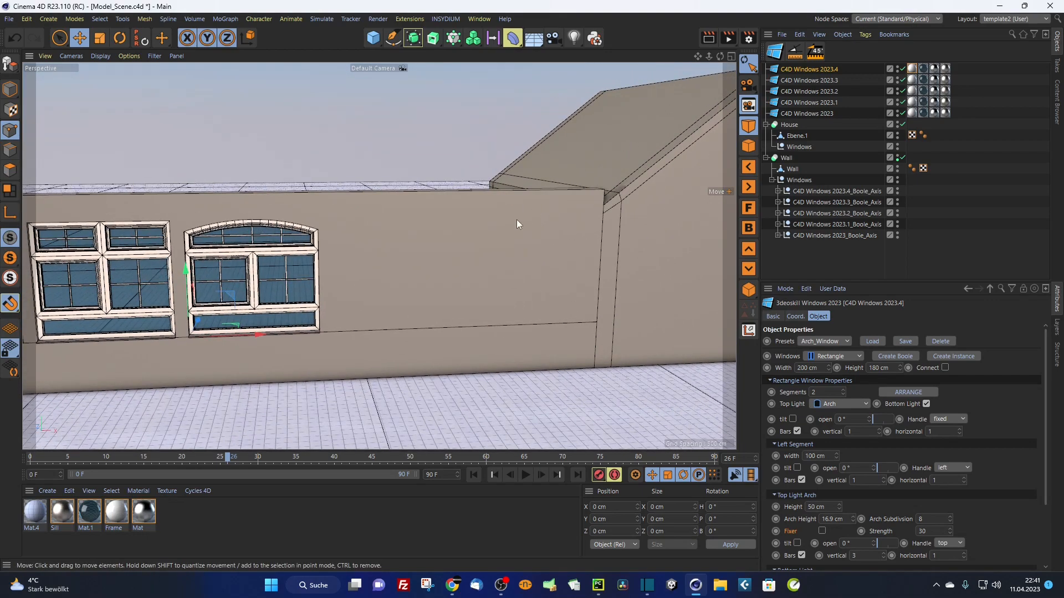
{"action": "key", "text": "ctrl+v"}
{"action": "scroll", "coordinate": [338, 327], "scroll_direction": "up", "scroll_amount": 6}
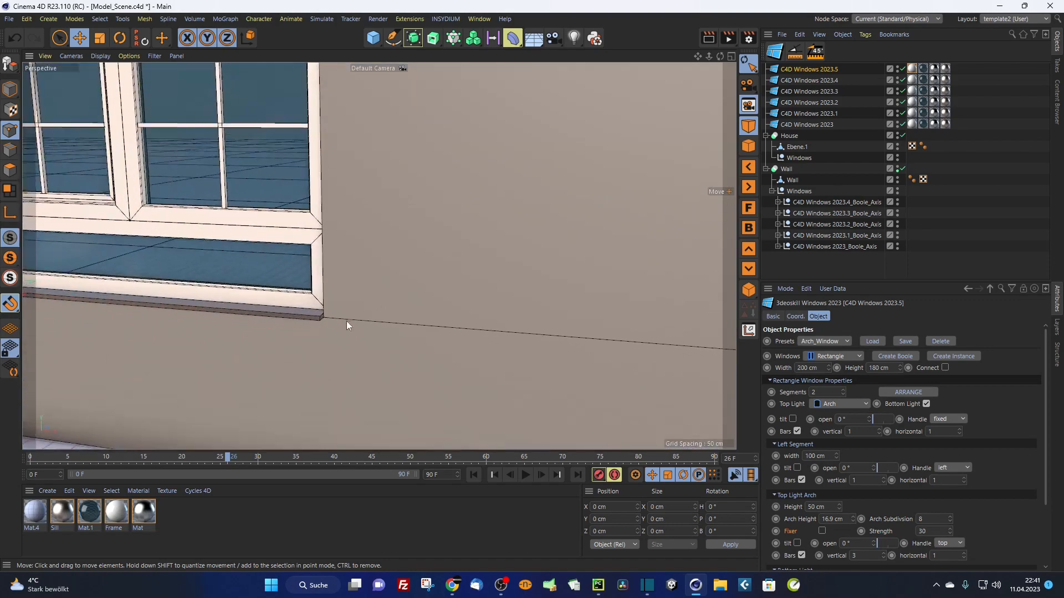
{"action": "left_click_drag", "start_coordinate": [328, 318], "coordinate": [477, 302]}
{"action": "scroll", "coordinate": [476, 302], "scroll_direction": "down", "scroll_amount": 5}
{"action": "left_click_drag", "start_coordinate": [553, 298], "coordinate": [493, 321], "text": "alt"}
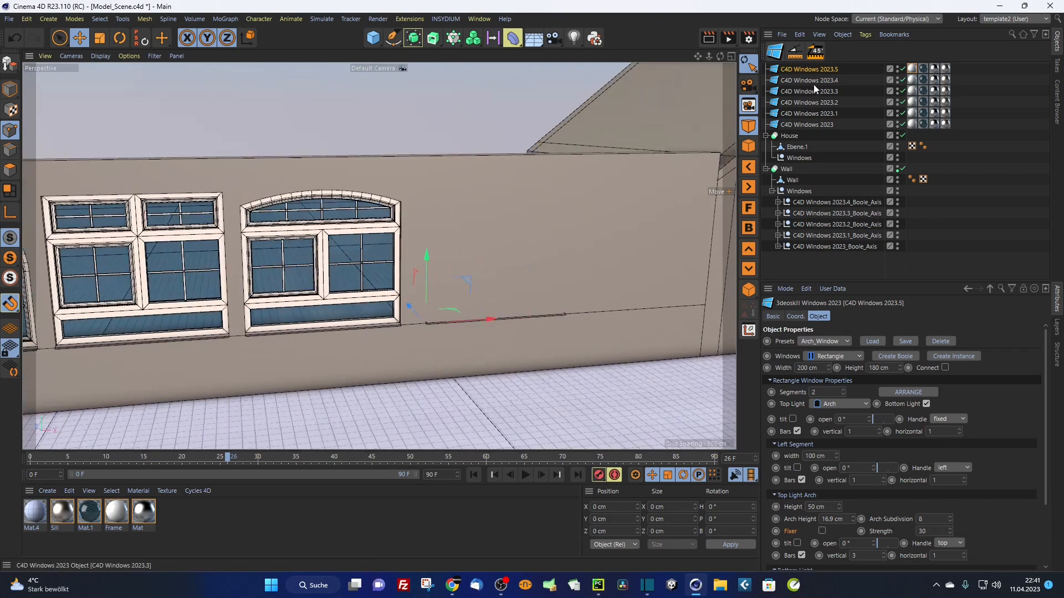
Step: Switch the newest copy's top light to sloping and cut it into the wall with a boole placed in the Wall's Windows null
{"action": "left_click", "coordinate": [844, 405]}
{"action": "left_click", "coordinate": [836, 451]}
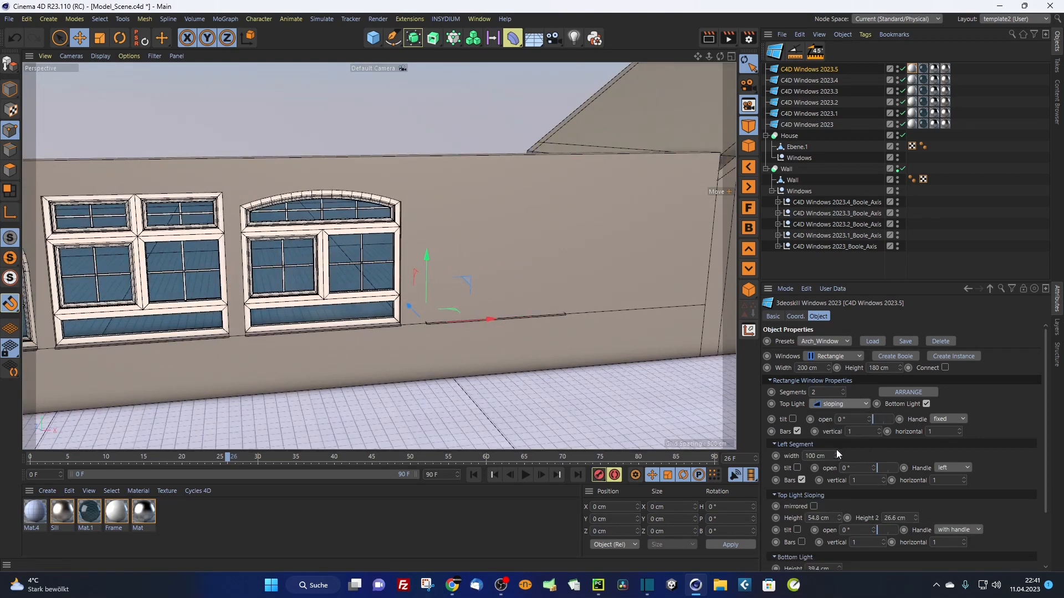
{"action": "left_click", "coordinate": [893, 356]}
{"action": "left_click_drag", "start_coordinate": [798, 71], "coordinate": [810, 205]}
{"action": "left_click_drag", "start_coordinate": [531, 274], "coordinate": [480, 255], "text": "alt"}
{"action": "scroll", "coordinate": [418, 246], "scroll_direction": "up", "scroll_amount": 3}
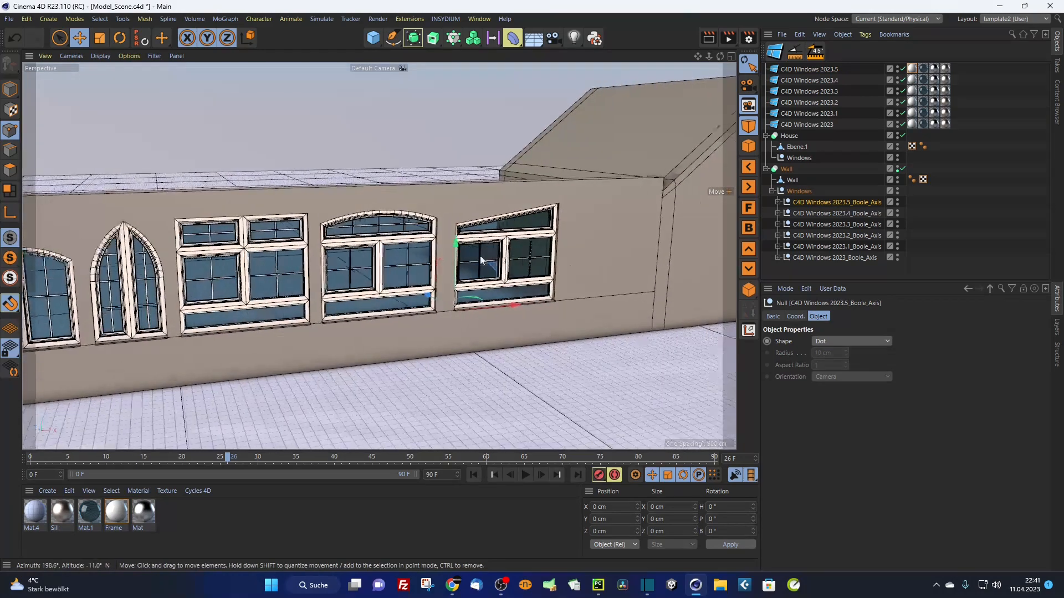
{"action": "middle_click_drag", "start_coordinate": [480, 255], "coordinate": [449, 251], "text": "alt"}
{"action": "left_click_drag", "start_coordinate": [487, 245], "coordinate": [429, 237], "text": "alt"}
Step: Reduce the sloping-top window to 1 segment and try toggling its bottom light off and on
{"action": "left_click", "coordinate": [815, 70]}
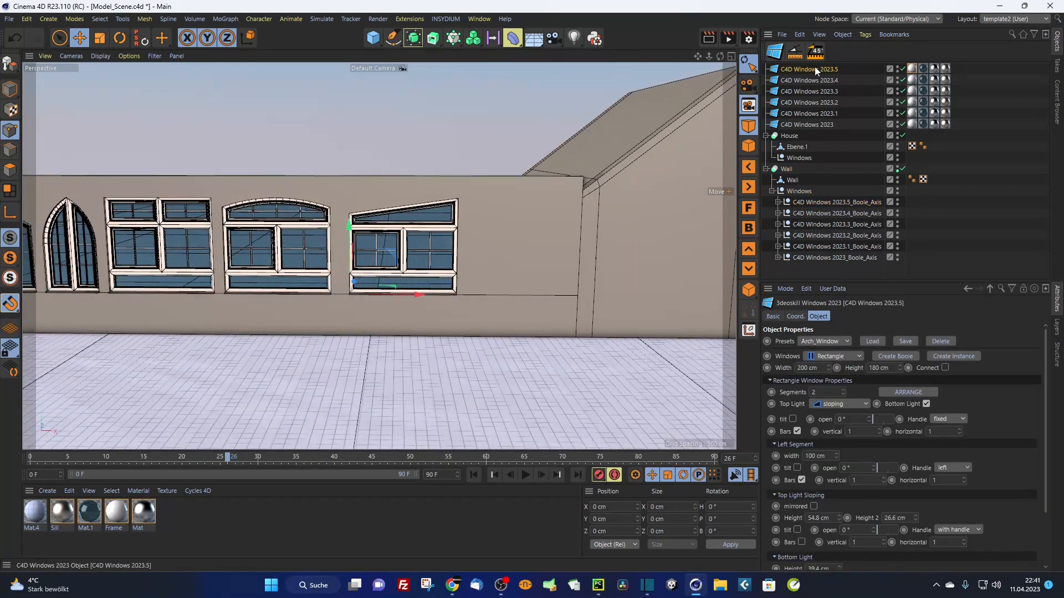
{"action": "left_click", "coordinate": [842, 394]}
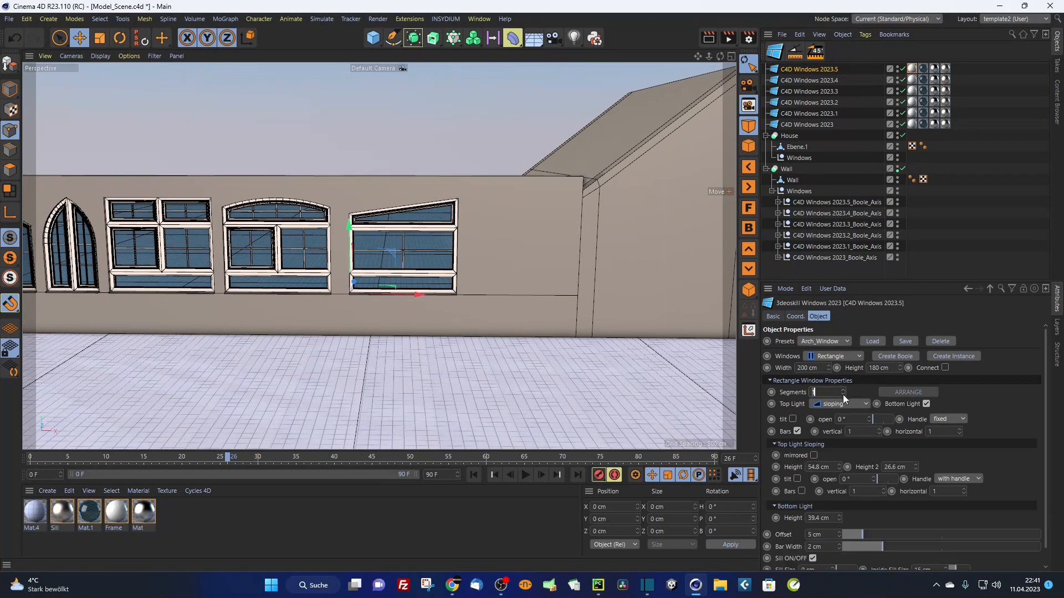
{"action": "left_click_drag", "start_coordinate": [541, 314], "coordinate": [499, 274], "text": "alt"}
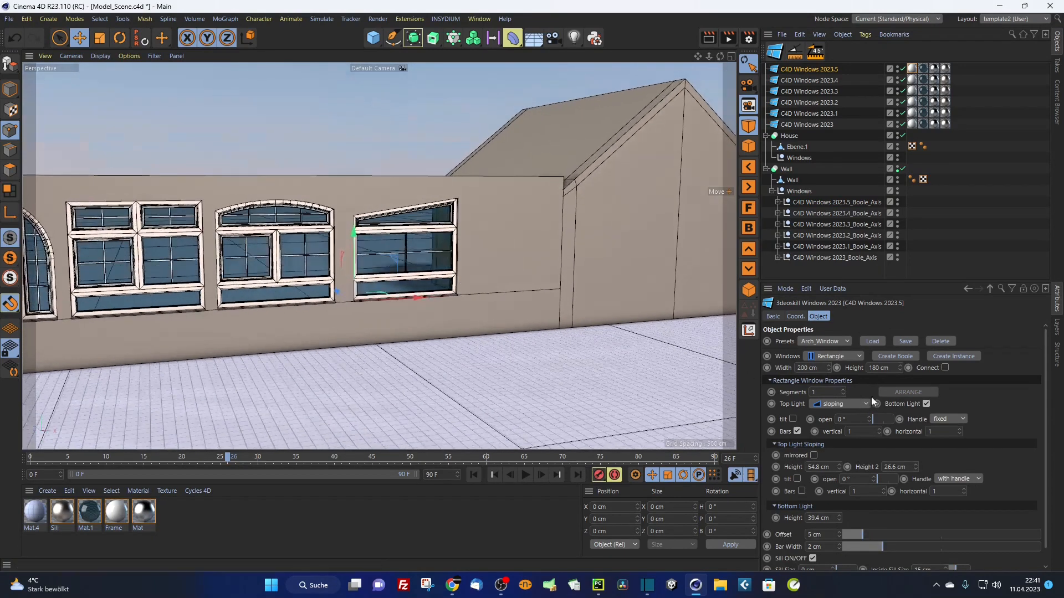
{"action": "left_click", "coordinate": [926, 404]}
{"action": "left_click", "coordinate": [926, 404]}
{"action": "left_click_drag", "start_coordinate": [470, 251], "coordinate": [414, 278], "text": "alt"}
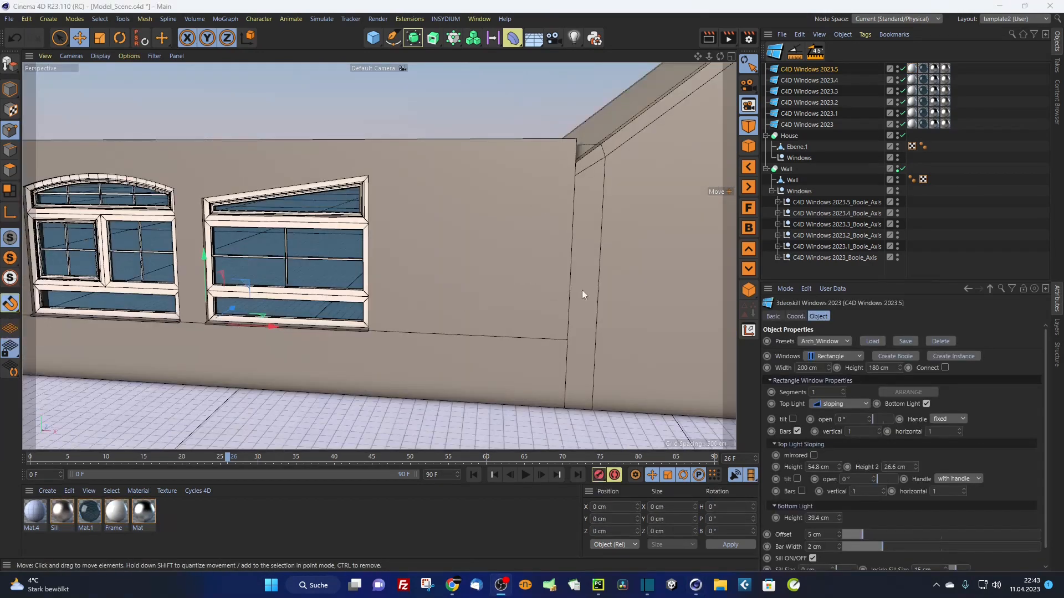
{"action": "left_click_drag", "start_coordinate": [404, 262], "coordinate": [609, 188], "text": "alt"}
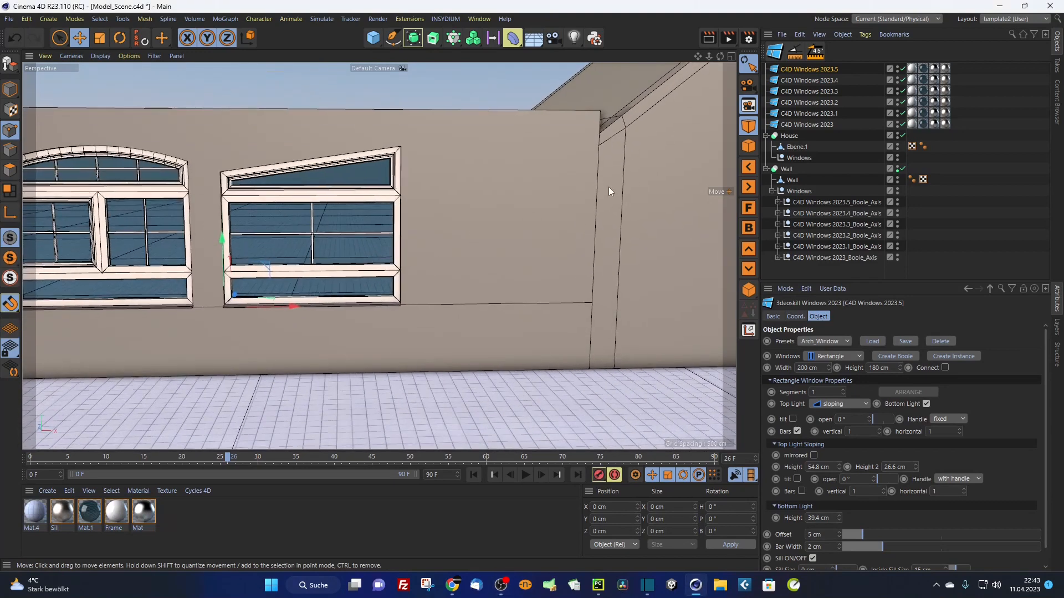
Step: Add a new window object and snap it to the wall at the sloping-top window's lower right corner
{"action": "left_click", "coordinate": [775, 52]}
{"action": "left_click_drag", "start_coordinate": [430, 297], "coordinate": [402, 301], "text": "alt"}
{"action": "scroll", "coordinate": [427, 296], "scroll_direction": "up", "scroll_amount": 4}
{"action": "key", "text": "e"}
{"action": "scroll", "coordinate": [405, 299], "scroll_direction": "up", "scroll_amount": 4}
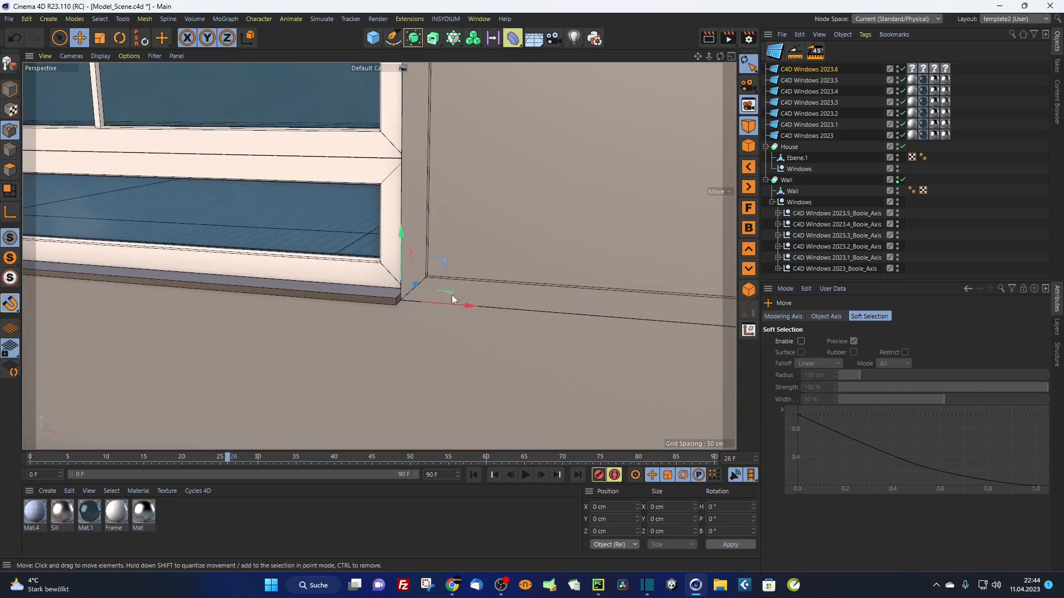
{"action": "scroll", "coordinate": [451, 295], "scroll_direction": "down", "scroll_amount": 5}
{"action": "left_click_drag", "start_coordinate": [467, 295], "coordinate": [508, 298], "text": "alt"}
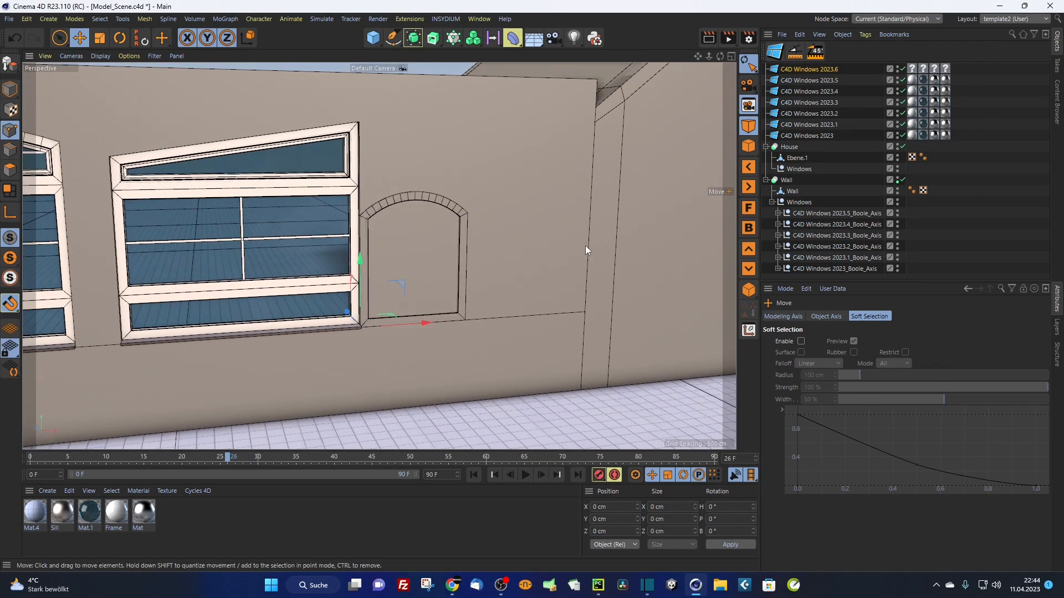
Step: Change the newest window object to the Round type and raise it slightly on the wall
{"action": "left_click", "coordinate": [825, 69]}
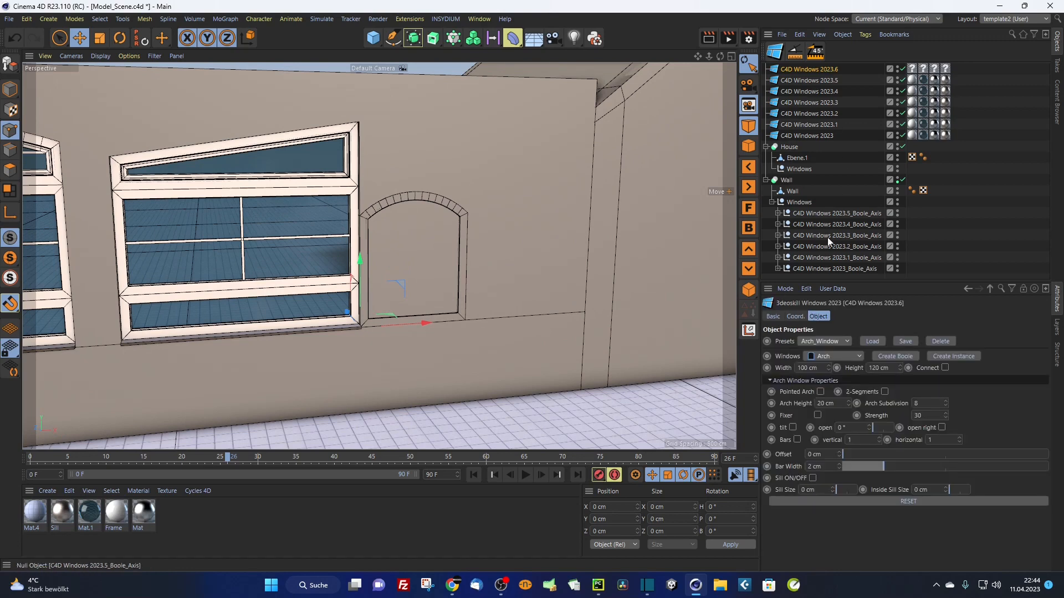
{"action": "left_click", "coordinate": [834, 356]}
{"action": "left_click", "coordinate": [826, 388]}
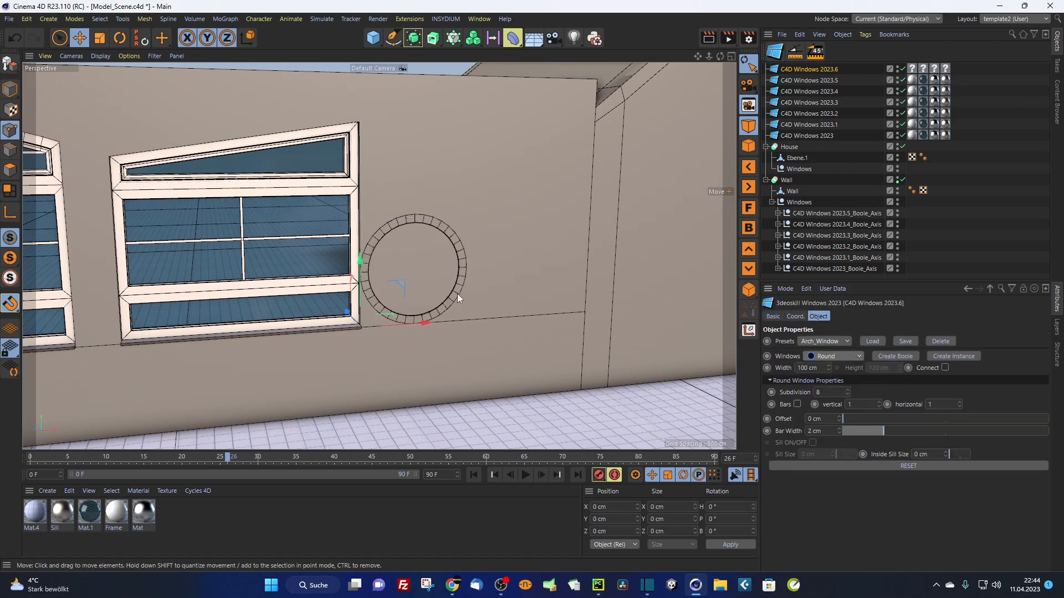
{"action": "left_click_drag", "start_coordinate": [457, 294], "coordinate": [440, 322], "text": "alt"}
{"action": "right_click_drag", "start_coordinate": [418, 310], "coordinate": [494, 270], "text": "alt"}
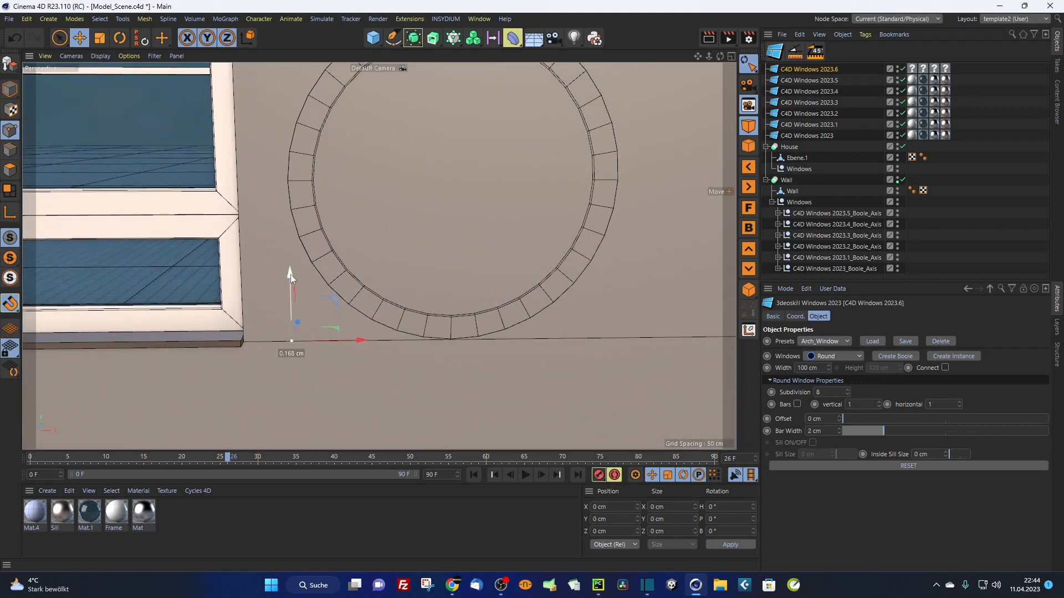
{"action": "left_click_drag", "start_coordinate": [290, 275], "coordinate": [290, 272]}
{"action": "scroll", "coordinate": [438, 315], "scroll_direction": "down", "scroll_amount": 6}
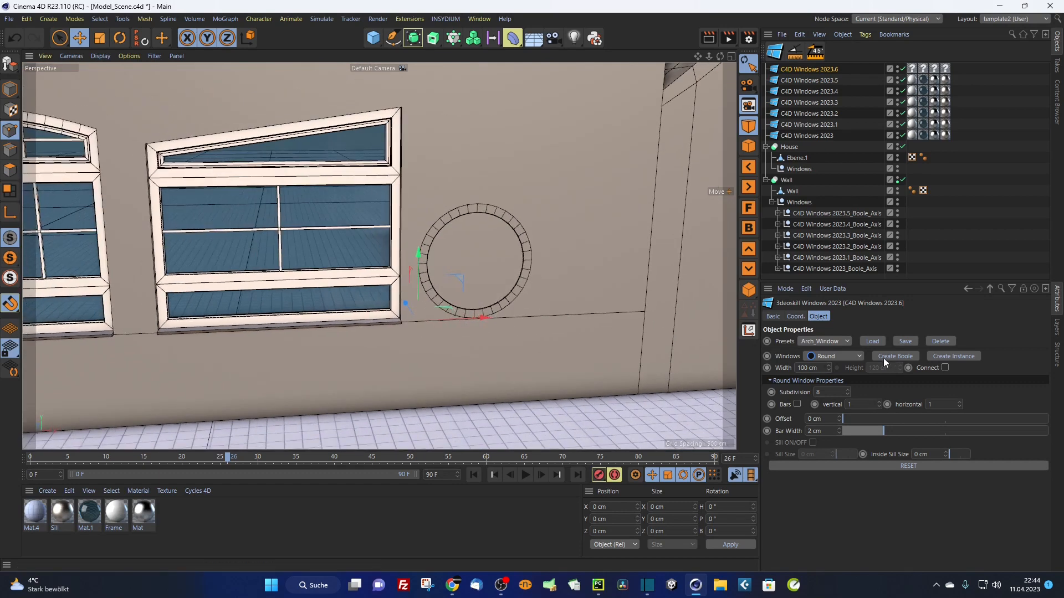
Step: Try a subdivision of 1 on the round window, restore it to 8, and enable the window's bars
{"action": "left_click_drag", "start_coordinate": [848, 392], "coordinate": [839, 395]}
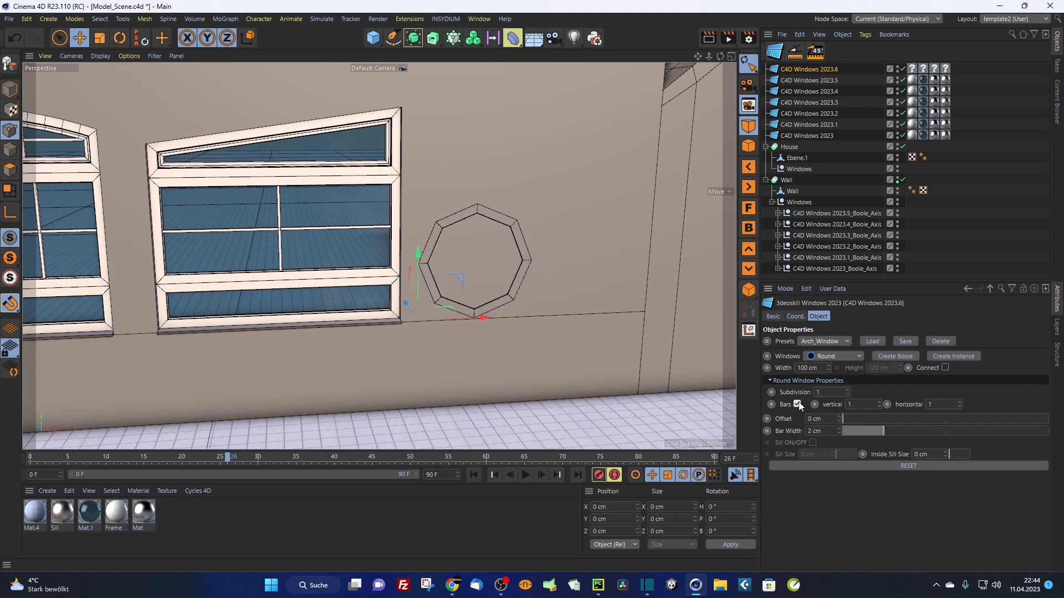
{"action": "left_click_drag", "start_coordinate": [849, 390], "coordinate": [848, 391]}
{"action": "left_click", "coordinate": [848, 390]}
{"action": "left_click", "coordinate": [848, 391]}
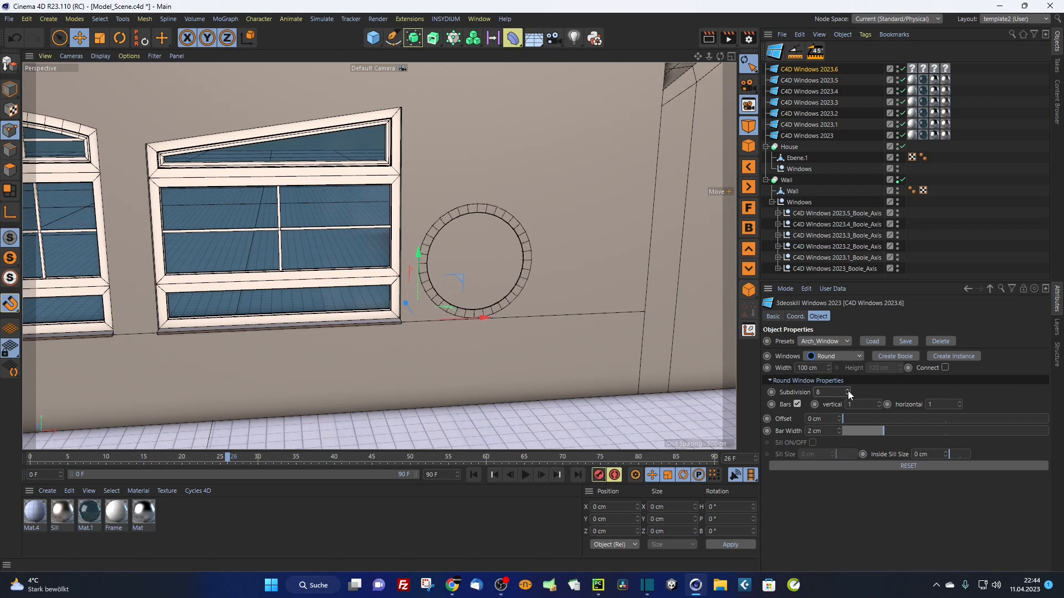
{"action": "left_click_drag", "start_coordinate": [844, 420], "coordinate": [813, 421]}
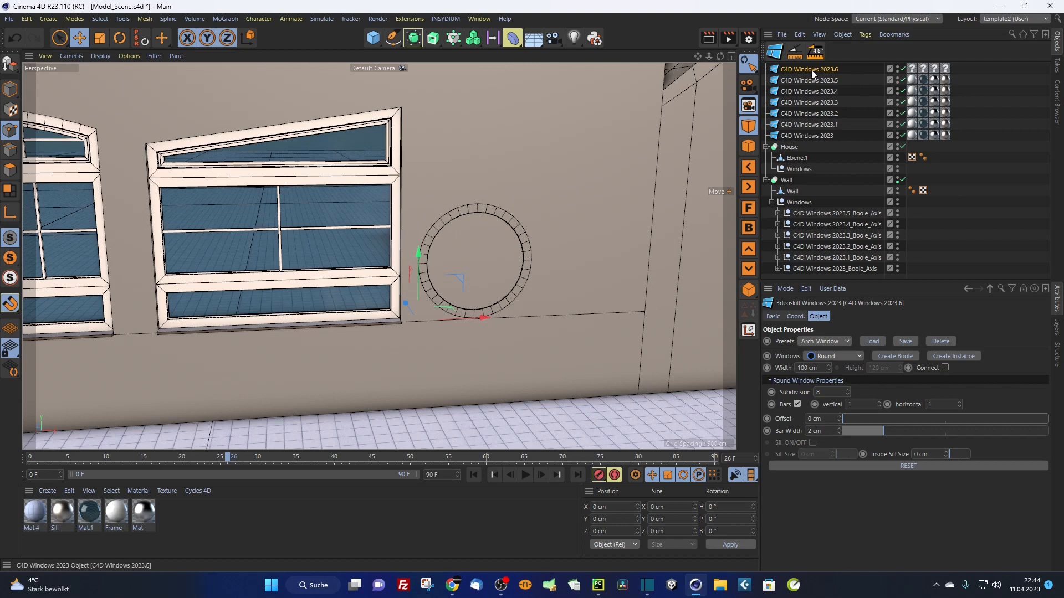
Step: Cut the round window into the wall by creating its boole and placing it in the Wall's Windows null
{"action": "left_click", "coordinate": [892, 357]}
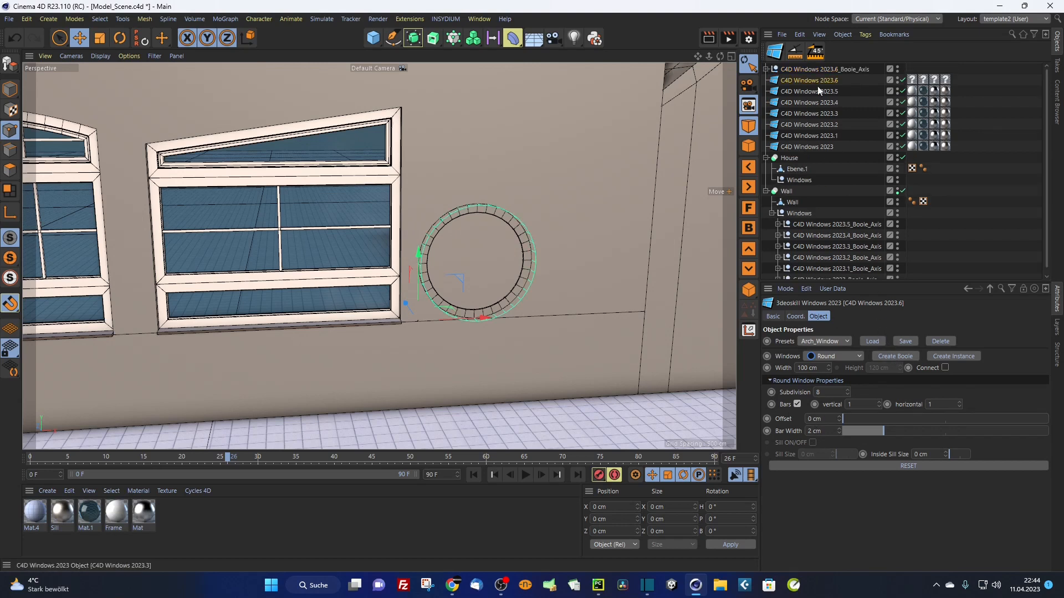
{"action": "left_click_drag", "start_coordinate": [810, 71], "coordinate": [817, 214]}
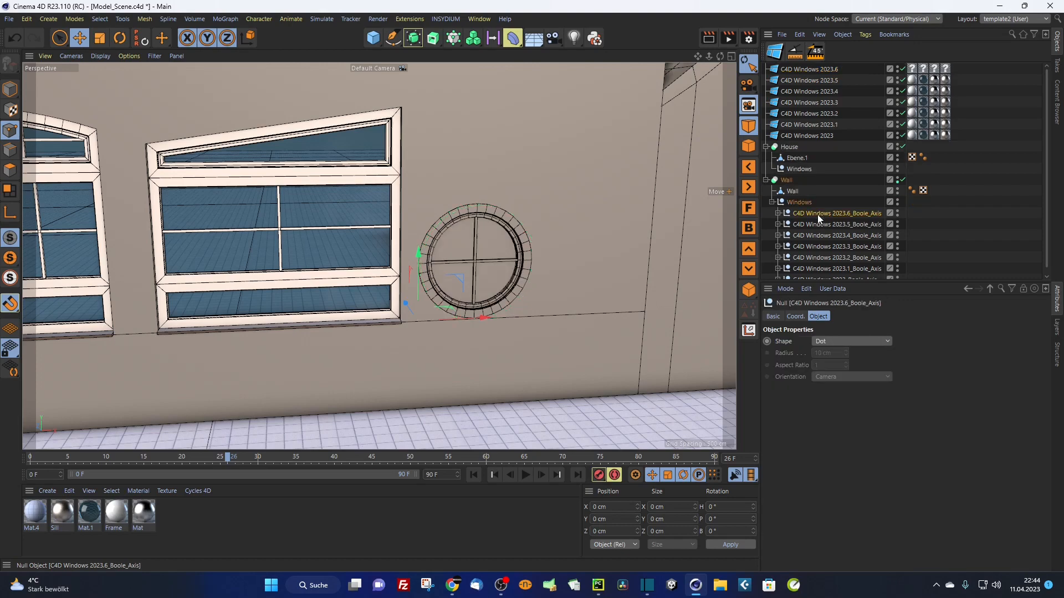
{"action": "left_click_drag", "start_coordinate": [514, 267], "coordinate": [690, 137], "text": "alt"}
{"action": "scroll", "coordinate": [471, 248], "scroll_direction": "up", "scroll_amount": 5}
{"action": "scroll", "coordinate": [464, 271], "scroll_direction": "down", "scroll_amount": 5}
Step: Replace the round window's four empty material tags with copies of the tags from C4D Windows 2023.5
{"action": "left_click", "coordinate": [808, 69]}
{"action": "left_click", "coordinate": [747, 110]}
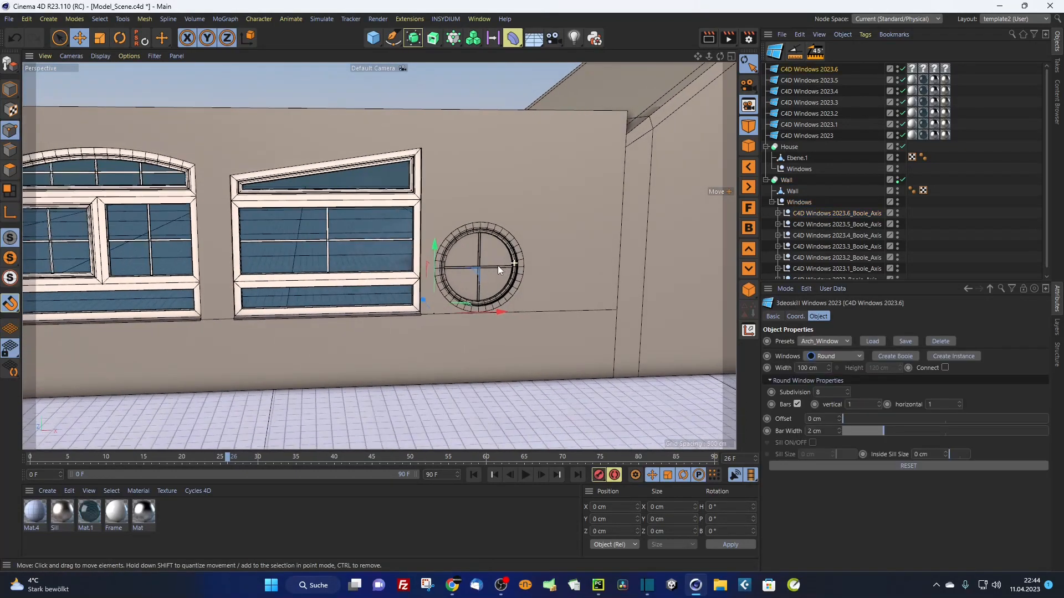
{"action": "left_click", "coordinate": [946, 68]}
{"action": "left_click", "coordinate": [946, 71], "text": "shift"}
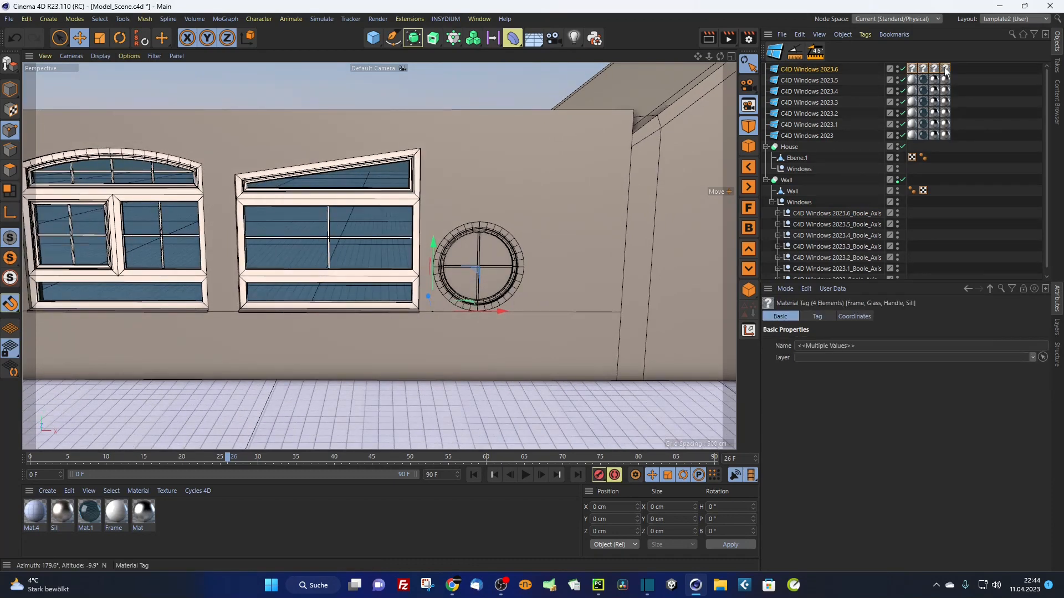
{"action": "key", "text": "Delete"}
{"action": "left_click", "coordinate": [913, 81]}
{"action": "left_click", "coordinate": [945, 79], "text": "shift"}
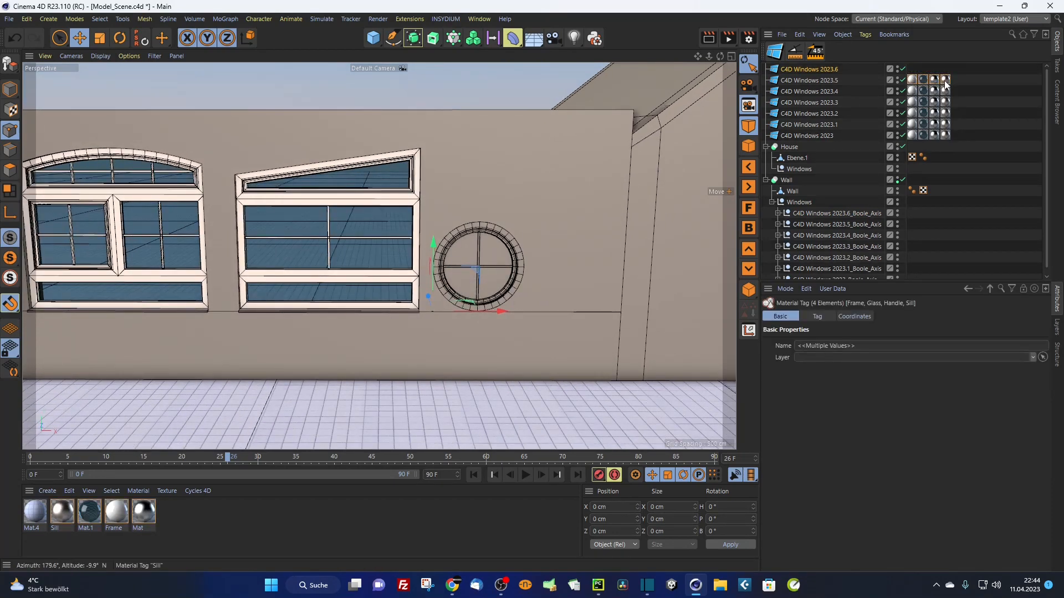
{"action": "left_click_drag", "start_coordinate": [913, 81], "coordinate": [916, 69], "text": "ctrl"}
{"action": "left_click_drag", "start_coordinate": [636, 212], "coordinate": [532, 260], "text": "alt"}
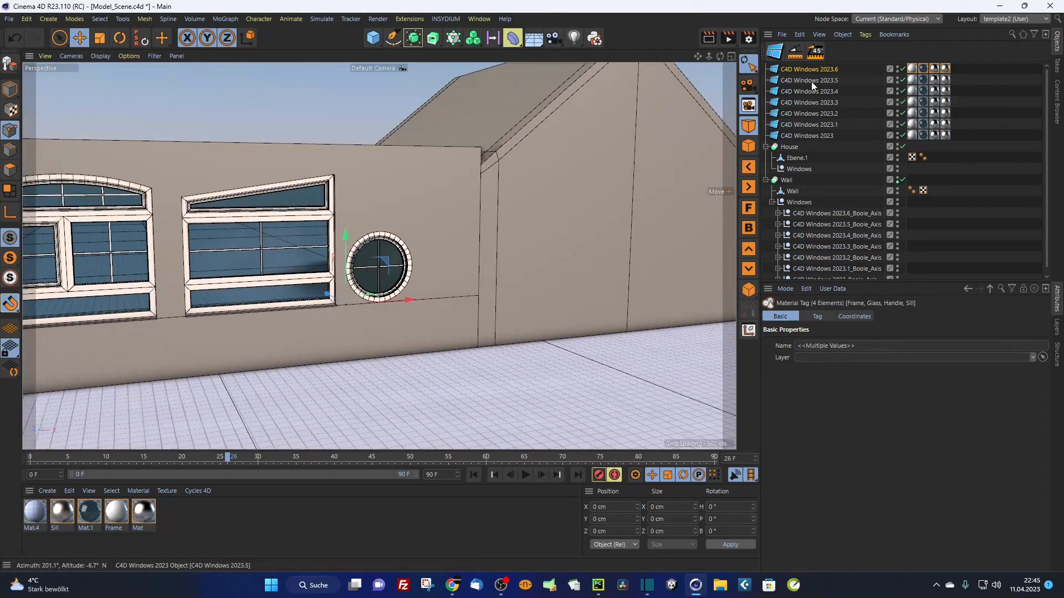
Step: Add a new window object, set its type to Trapezoidal, and snap it to the peak of the house gable
{"action": "left_click", "coordinate": [816, 70]}
{"action": "left_click", "coordinate": [774, 52]}
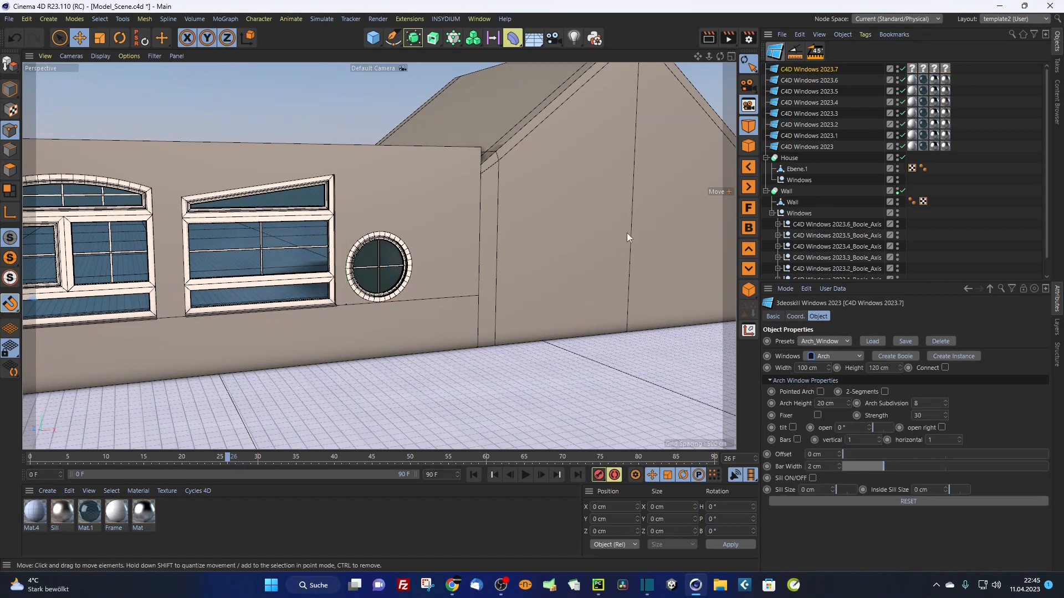
{"action": "left_click_drag", "start_coordinate": [554, 299], "coordinate": [503, 307], "text": "alt"}
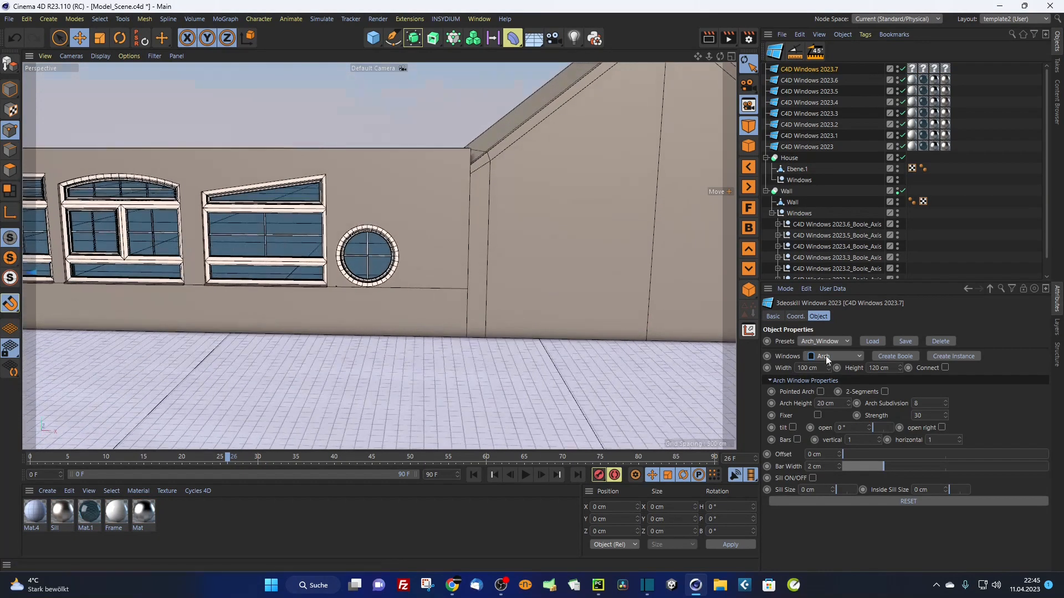
{"action": "left_click", "coordinate": [826, 356]}
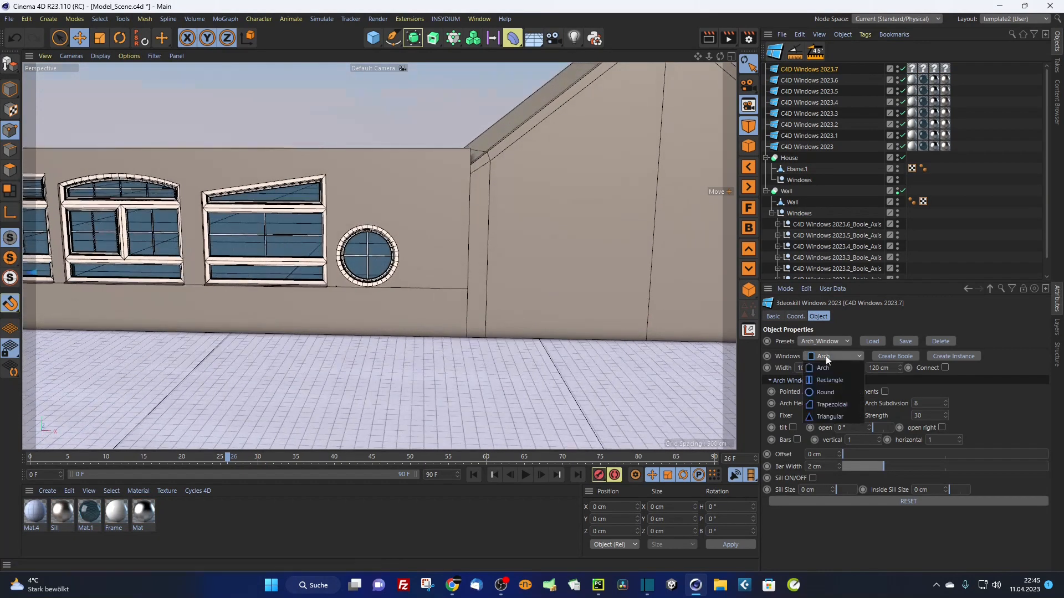
{"action": "left_click", "coordinate": [838, 404]}
{"action": "left_click_drag", "start_coordinate": [583, 288], "coordinate": [455, 291], "text": "alt"}
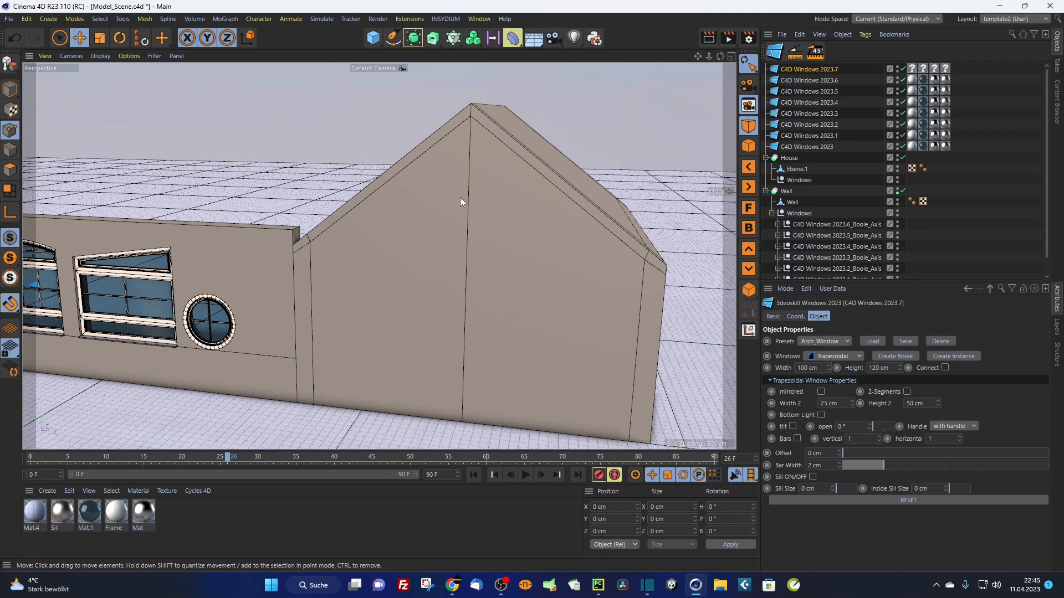
{"action": "left_click_drag", "start_coordinate": [460, 197], "coordinate": [469, 118]}
{"action": "scroll", "coordinate": [469, 118], "scroll_direction": "down", "scroll_amount": 1}
{"action": "middle_click_drag", "start_coordinate": [469, 119], "coordinate": [478, 185], "text": "alt"}
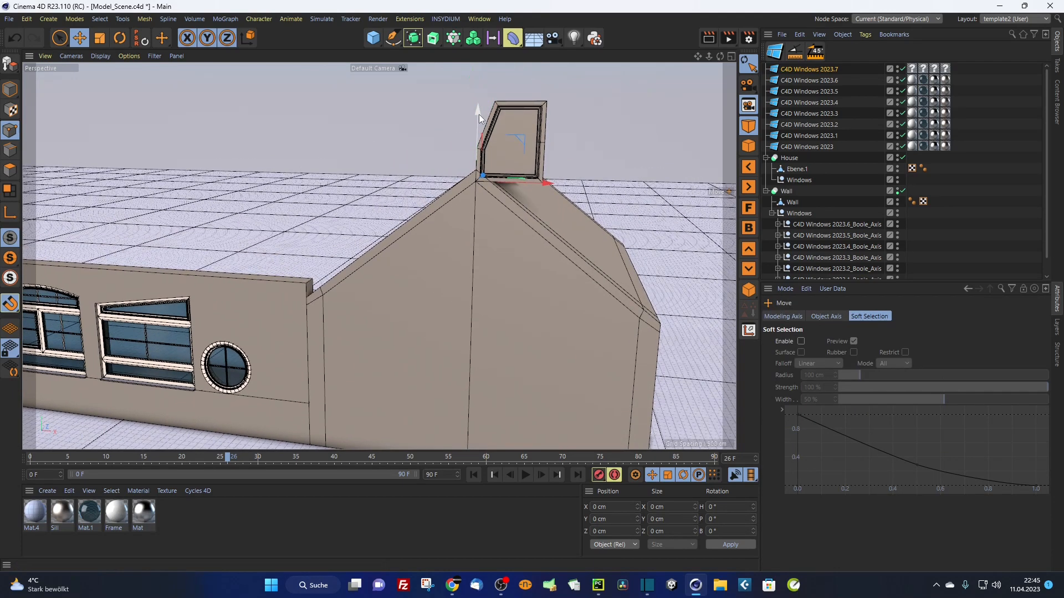
Step: Move the trapezoidal window down the gable and place it on the left side of the centre line
{"action": "left_click_drag", "start_coordinate": [479, 115], "coordinate": [475, 200]}
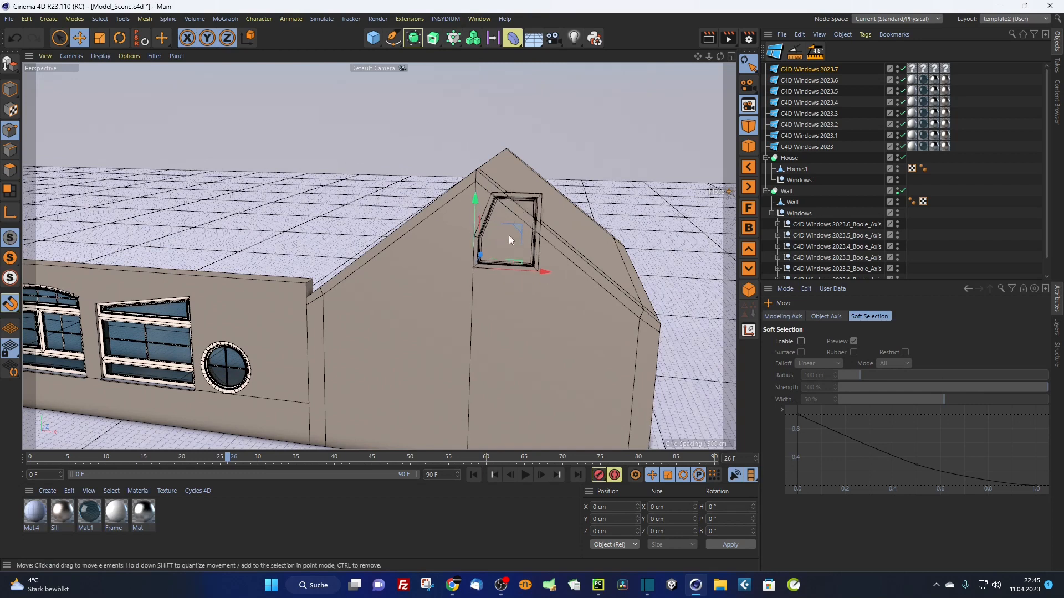
{"action": "right_click_drag", "start_coordinate": [496, 265], "coordinate": [560, 265], "text": "alt"}
{"action": "left_click_drag", "start_coordinate": [525, 274], "coordinate": [465, 218]}
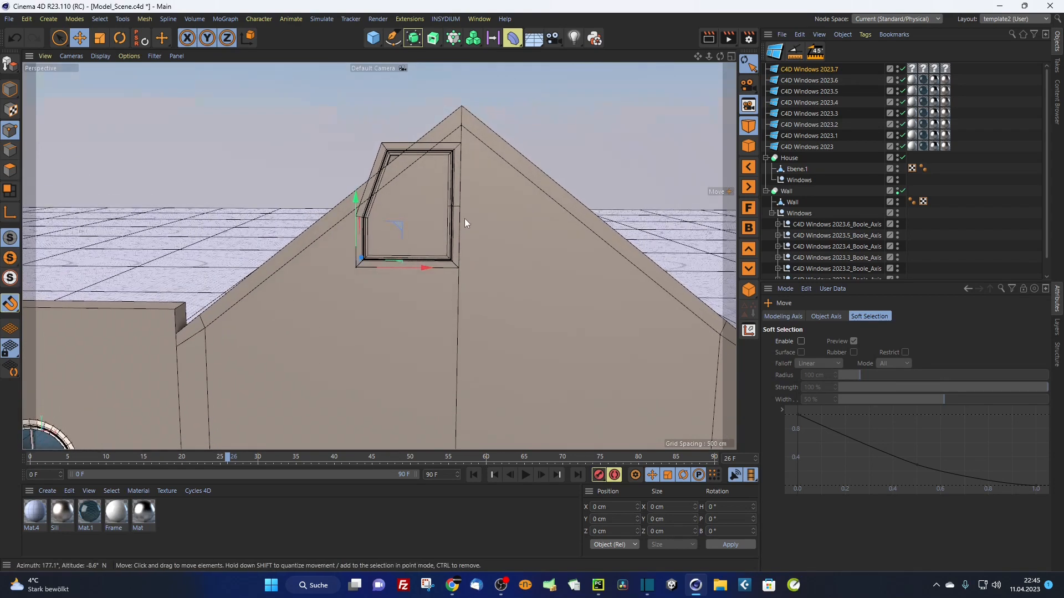
{"action": "left_click_drag", "start_coordinate": [362, 200], "coordinate": [362, 236]}
{"action": "left_click", "coordinate": [15, 37]}
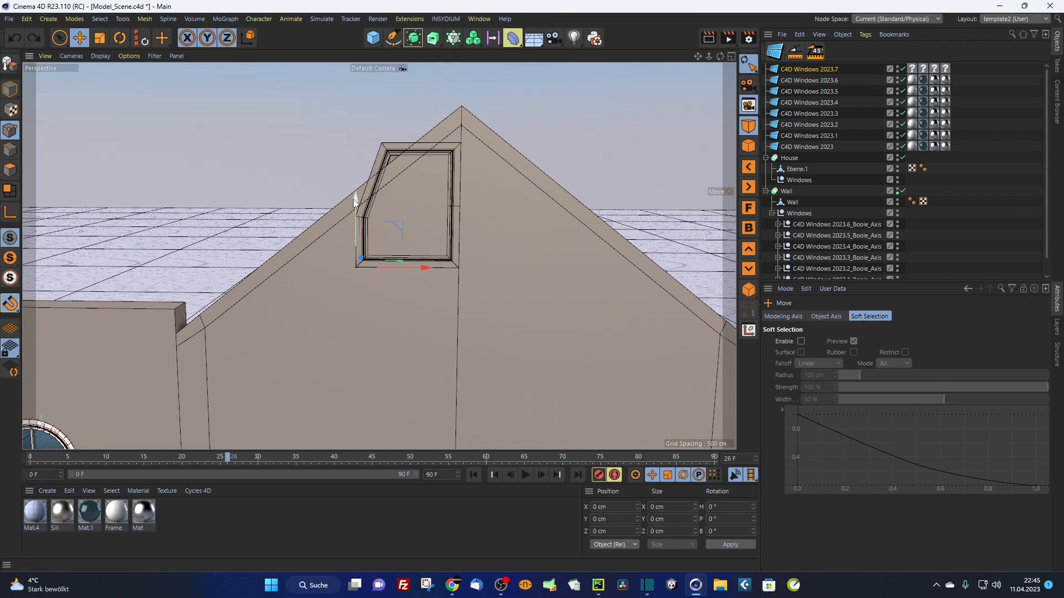
{"action": "left_click_drag", "start_coordinate": [353, 198], "coordinate": [359, 313]}
Step: Set the trapezoidal window's height to 180 cm, width 2 to 51.8 cm and height 2 to 82.3 cm, and move it up toward the peak
{"action": "left_click", "coordinate": [798, 70]}
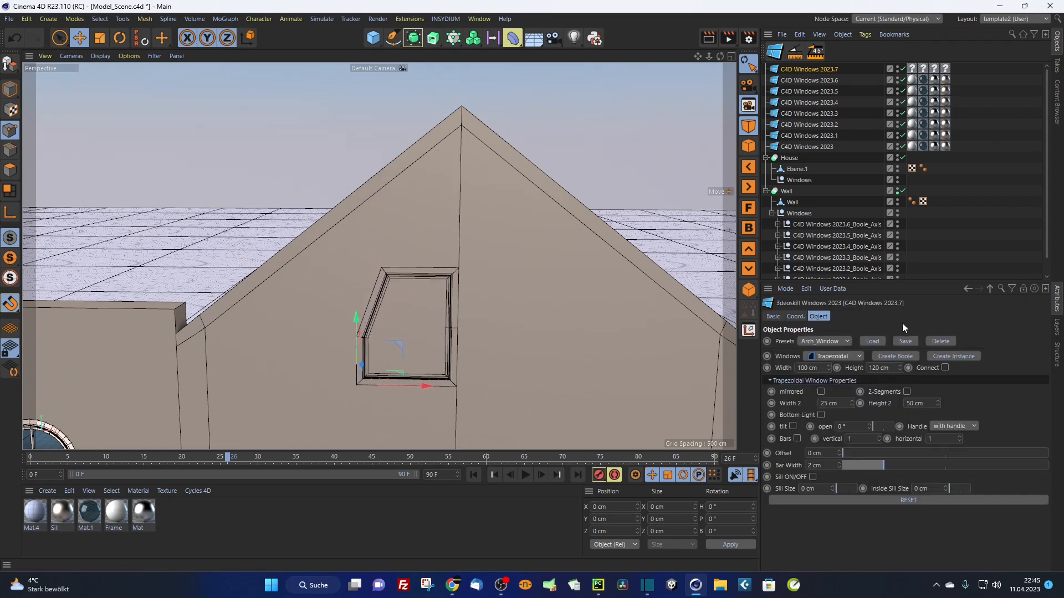
{"action": "left_click", "coordinate": [881, 368]}
{"action": "type", "text": "180"}
{"action": "key", "text": "Return"}
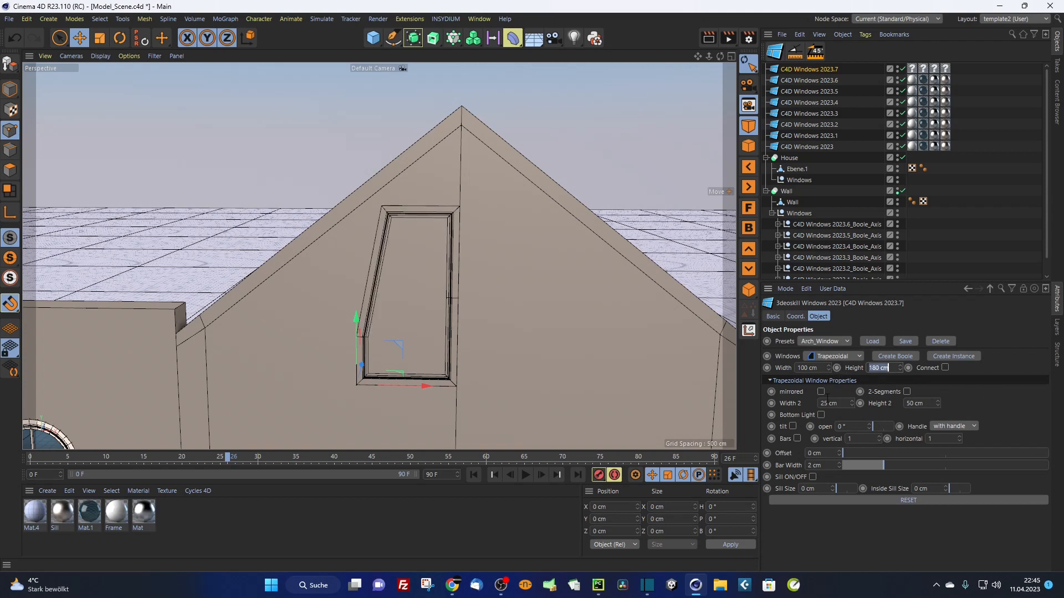
{"action": "left_click_drag", "start_coordinate": [852, 403], "coordinate": [938, 405]}
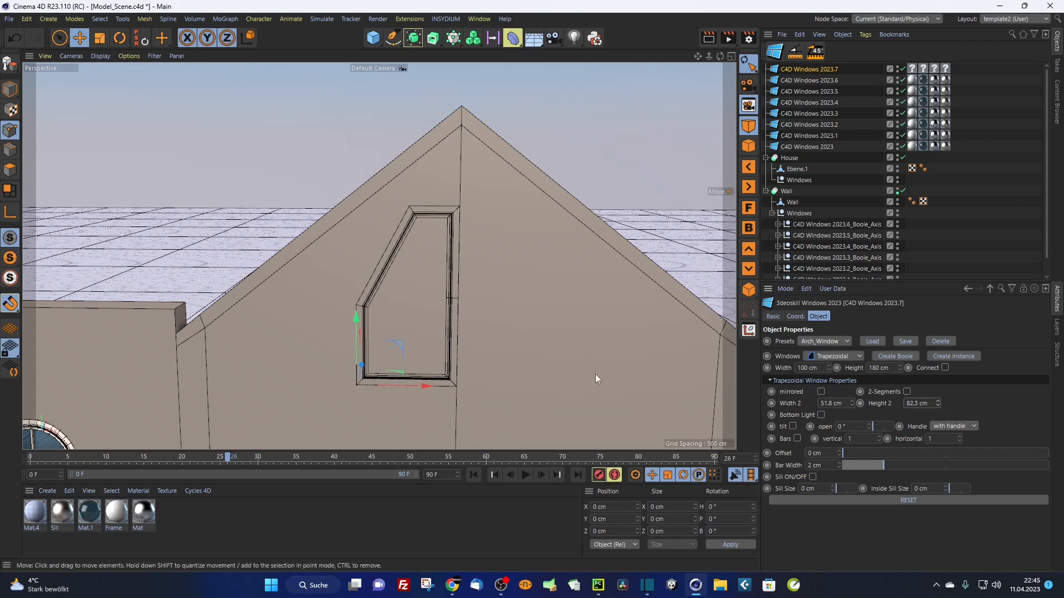
{"action": "left_click_drag", "start_coordinate": [358, 321], "coordinate": [362, 291]}
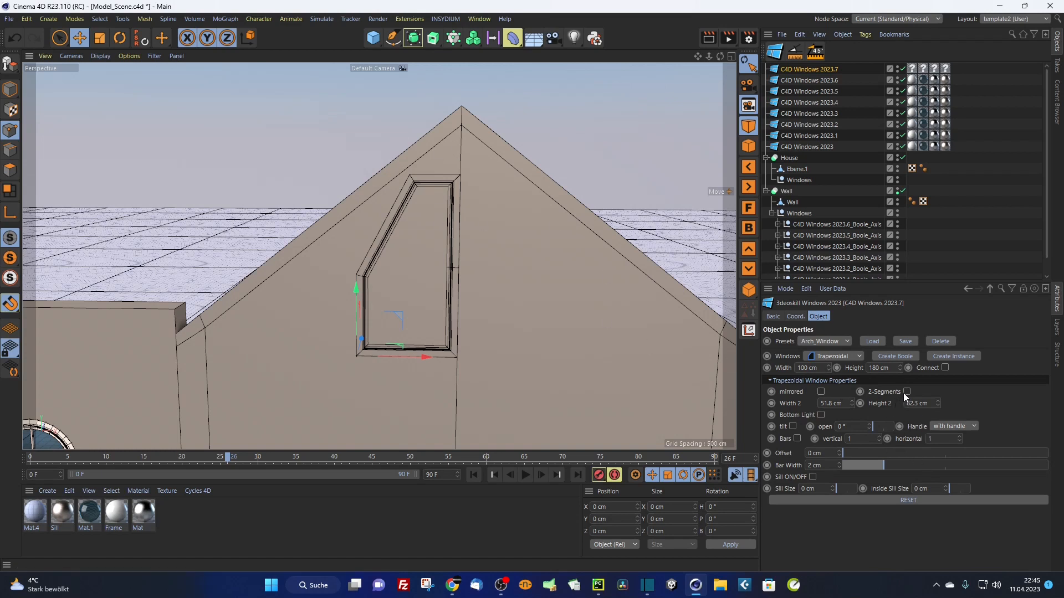
Step: Try the mirrored option and the bottom light on the trapezoidal window, switching each off again
{"action": "left_click", "coordinate": [822, 392]}
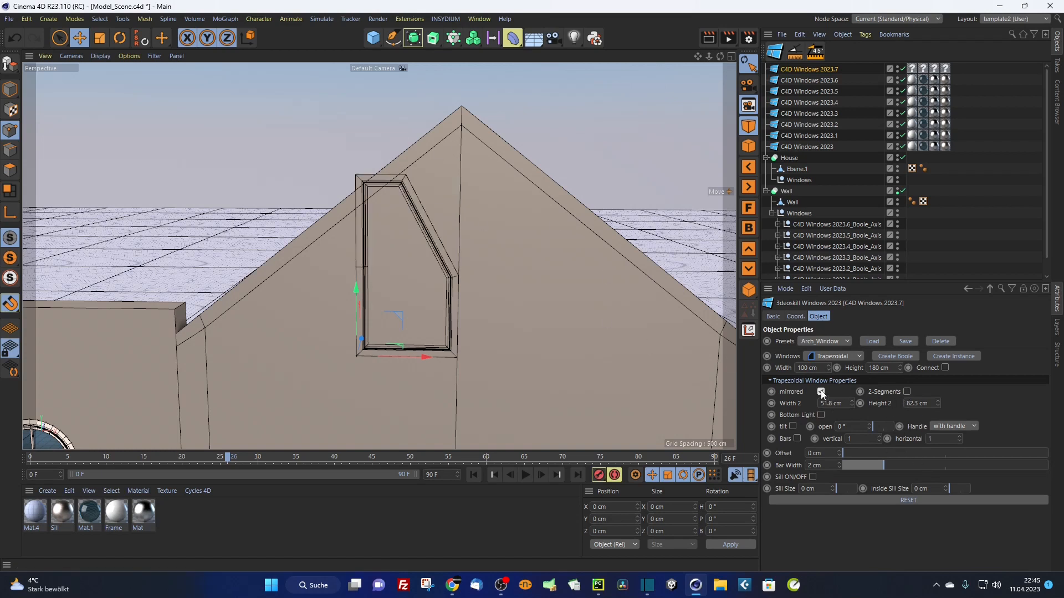
{"action": "left_click", "coordinate": [820, 392]}
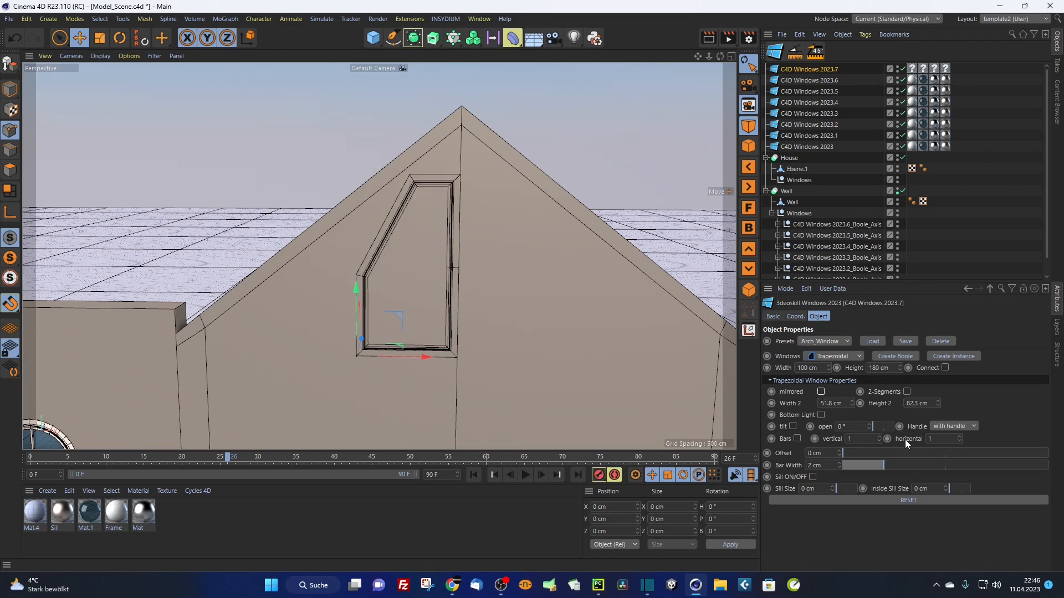
{"action": "left_click", "coordinate": [822, 415]}
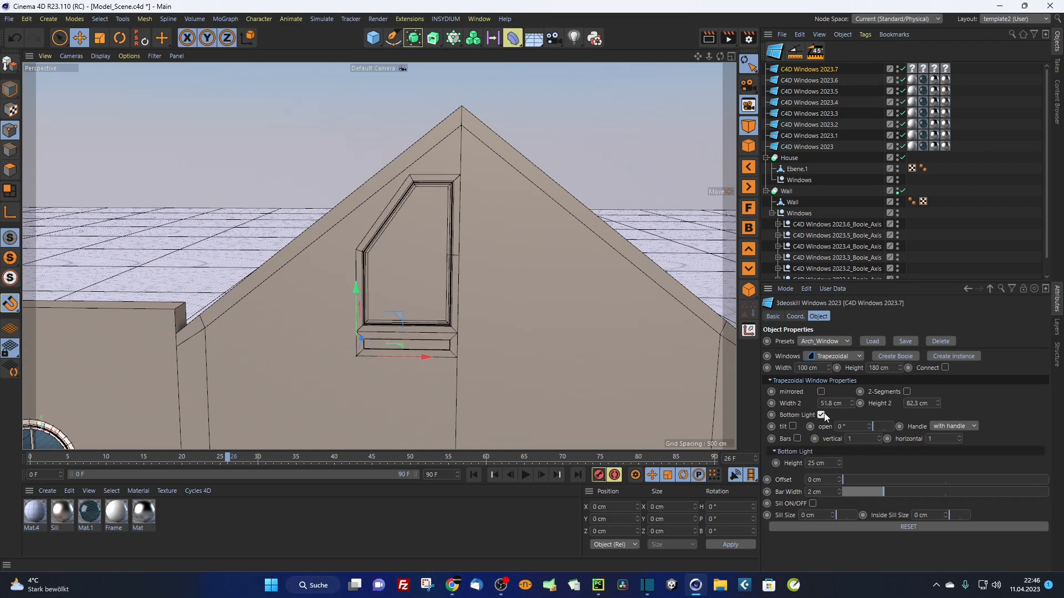
{"action": "left_click", "coordinate": [821, 415]}
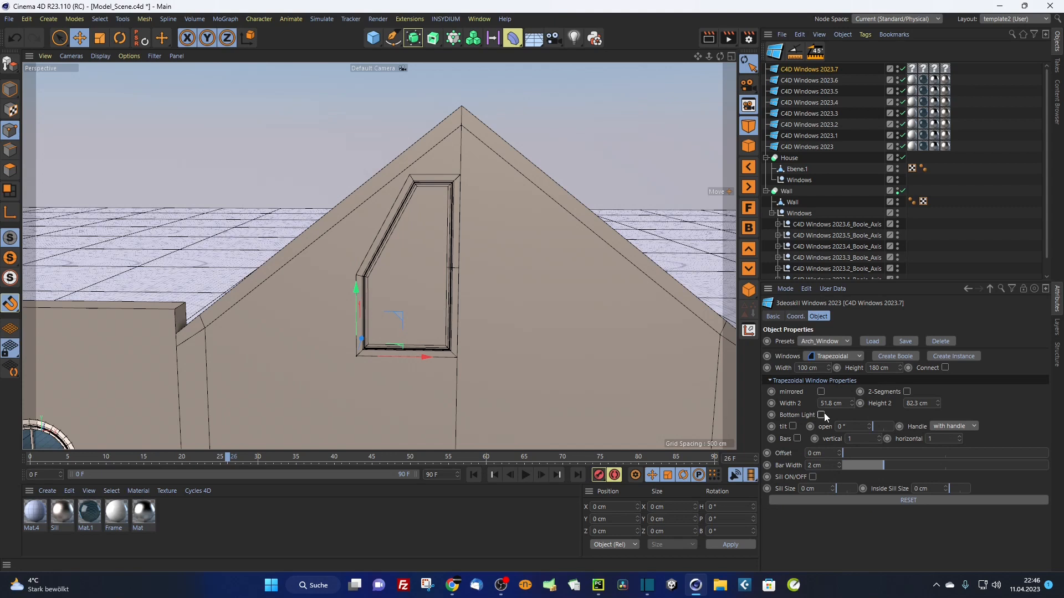
Step: Enable the trapezoidal window's bottom light with a height of 30 cm and raise height 2 to 108.4 cm
{"action": "left_click", "coordinate": [822, 415]}
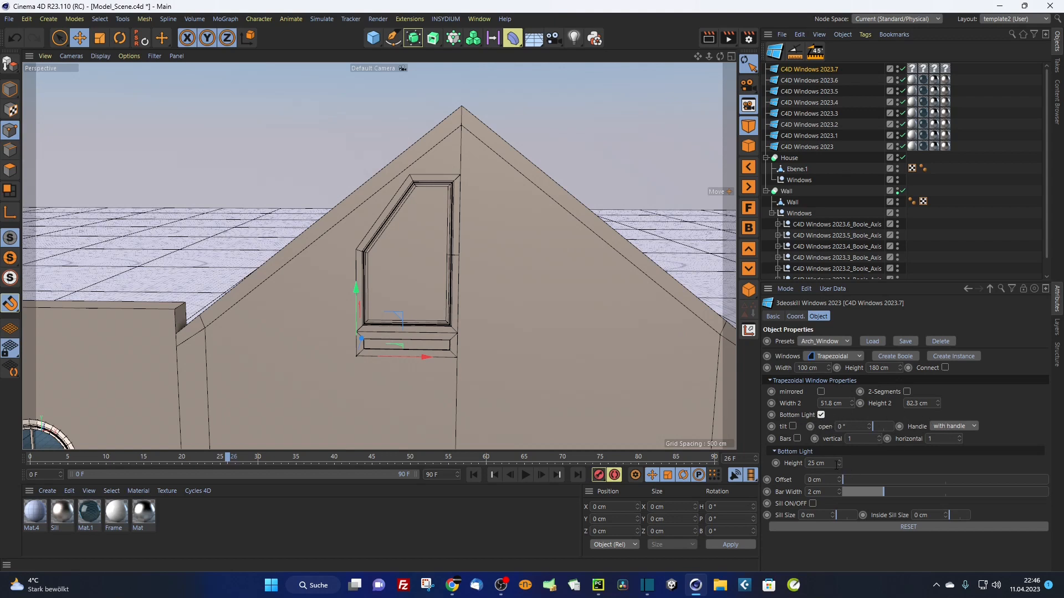
{"action": "left_click_drag", "start_coordinate": [839, 462], "coordinate": [839, 453]}
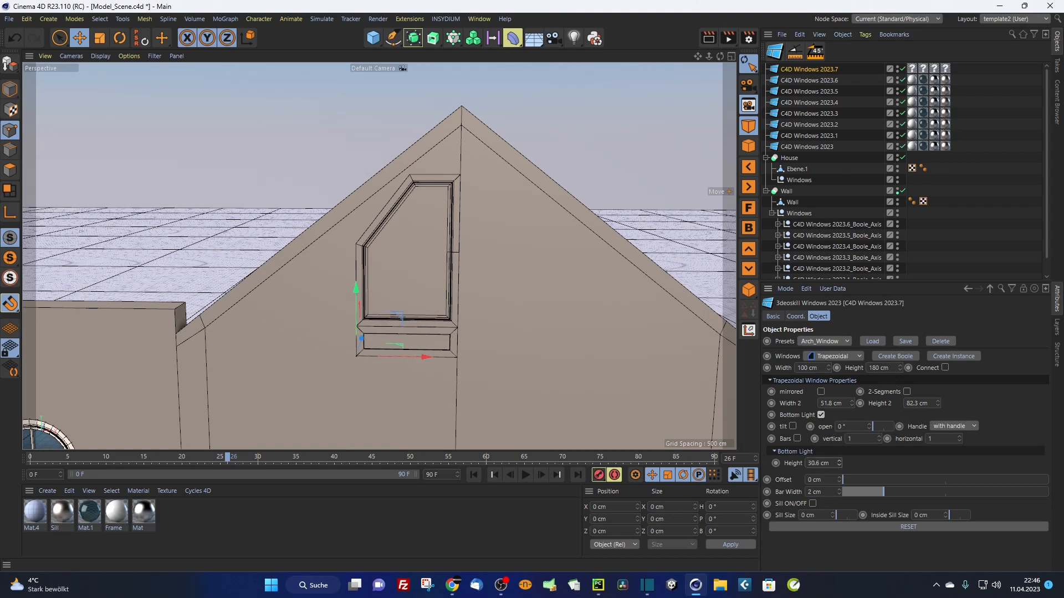
{"action": "double_click", "coordinate": [826, 463]}
{"action": "type", "text": "30"}
{"action": "key", "text": "Return"}
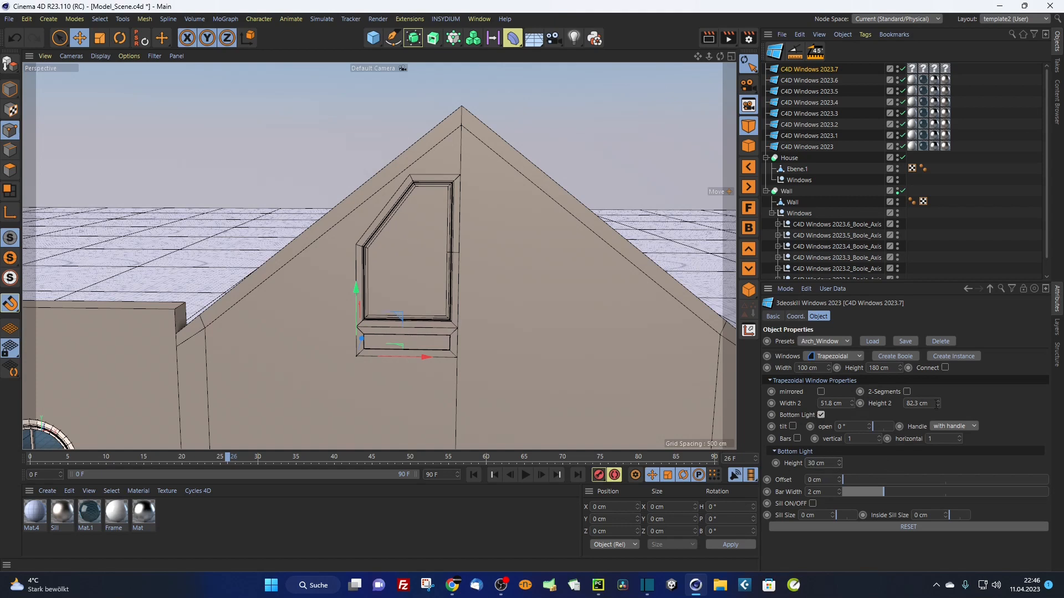
{"action": "left_click_drag", "start_coordinate": [938, 403], "coordinate": [938, 389]}
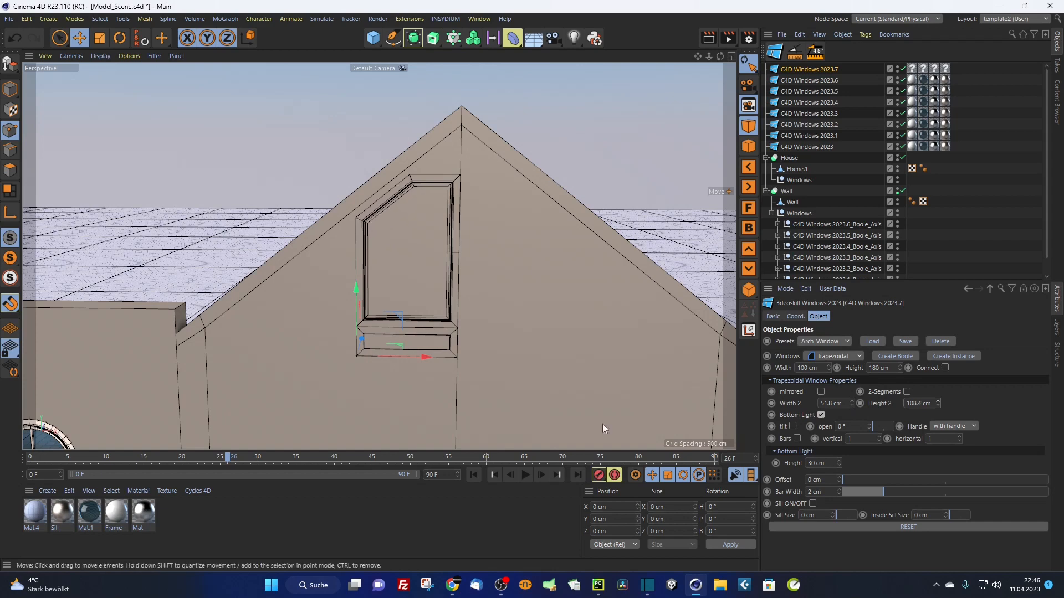
Step: Create a boole for the trapezoidal window and place it in the House's Windows null
{"action": "right_click_drag", "start_coordinate": [394, 188], "coordinate": [470, 163], "text": "alt"}
{"action": "mouse_move", "coordinate": [408, 211]}
{"action": "left_mouse_down", "text": "alt"}
{"action": "mouse_move", "coordinate": [493, 186]}
{"action": "mouse_move", "coordinate": [387, 196]}
{"action": "mouse_move", "coordinate": [414, 201]}
{"action": "left_mouse_up", "text": "alt"}
{"action": "right_click_drag", "start_coordinate": [414, 201], "coordinate": [357, 235], "text": "alt"}
{"action": "left_click_drag", "start_coordinate": [413, 231], "coordinate": [560, 310], "text": "alt"}
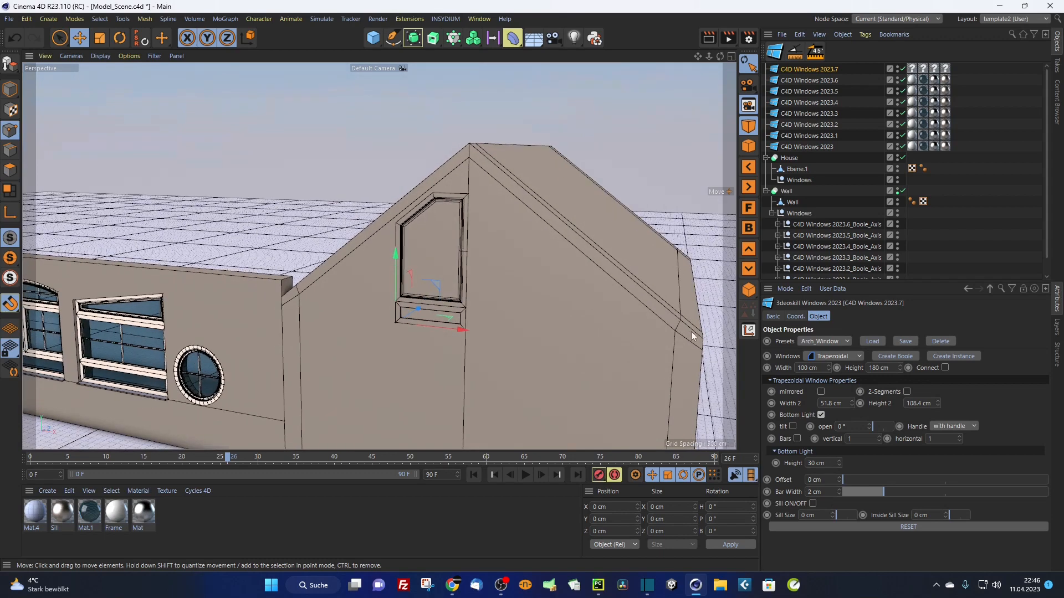
{"action": "left_click", "coordinate": [881, 357]}
{"action": "left_click_drag", "start_coordinate": [819, 71], "coordinate": [807, 189]}
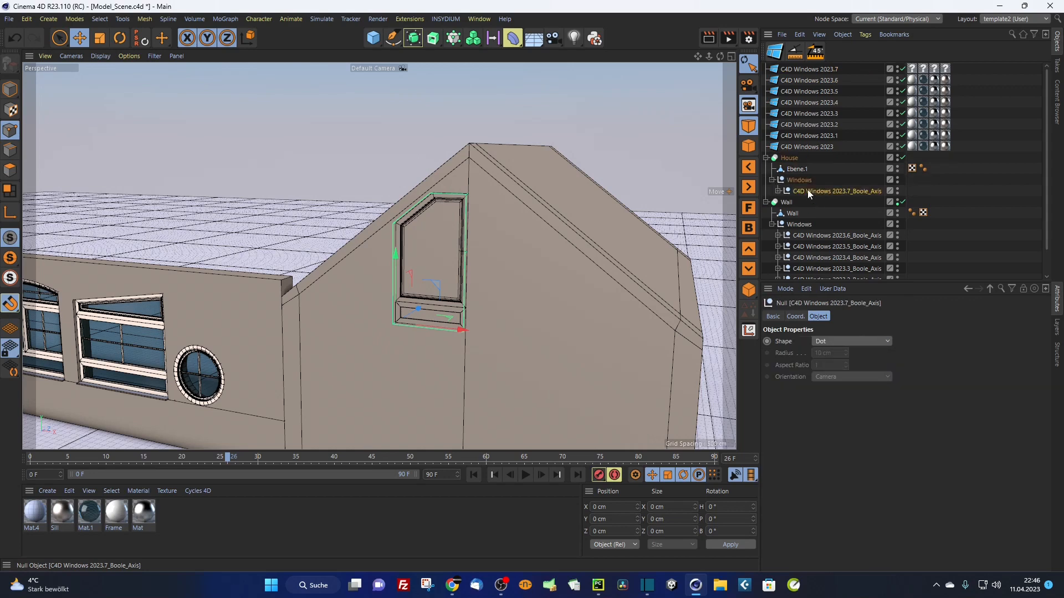
Step: Replace the trapezoidal window's broken material tags with copies of the four material tags from C4D Windows 2023.6
{"action": "left_click_drag", "start_coordinate": [553, 230], "coordinate": [468, 228], "text": "alt"}
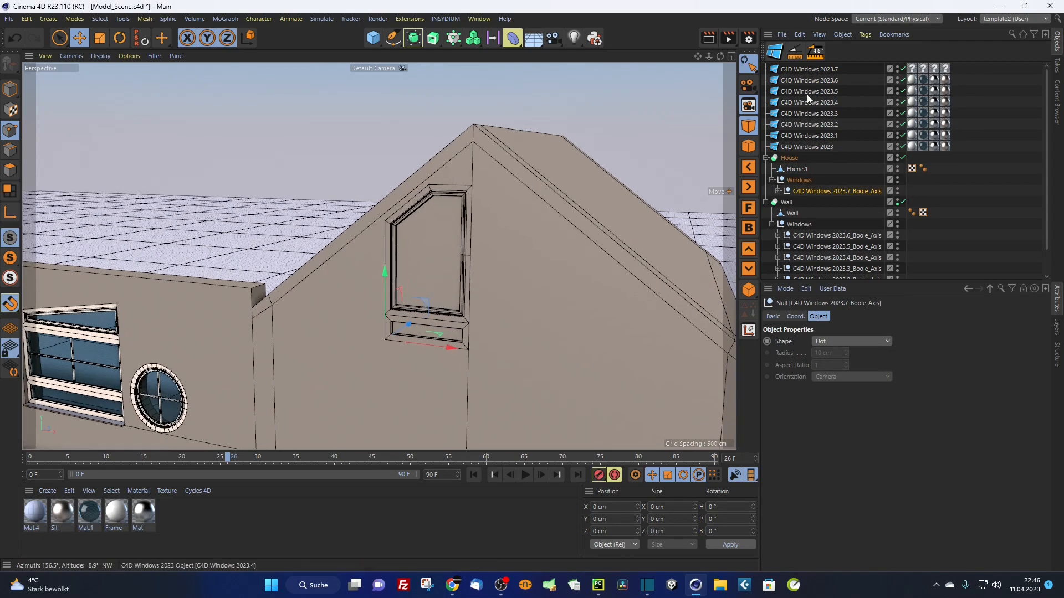
{"action": "left_click", "coordinate": [911, 68]}
{"action": "left_click", "coordinate": [945, 68], "text": "shift"}
{"action": "key", "text": "Delete"}
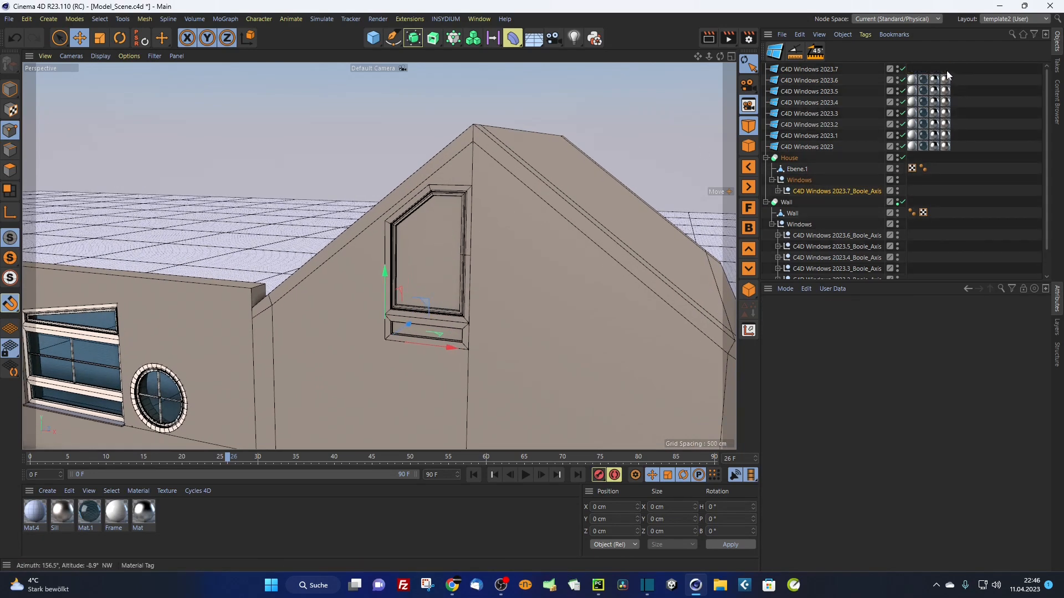
{"action": "left_click", "coordinate": [912, 80]}
{"action": "left_click", "coordinate": [945, 80], "text": "shift"}
{"action": "left_click_drag", "start_coordinate": [914, 84], "coordinate": [914, 69], "text": "ctrl"}
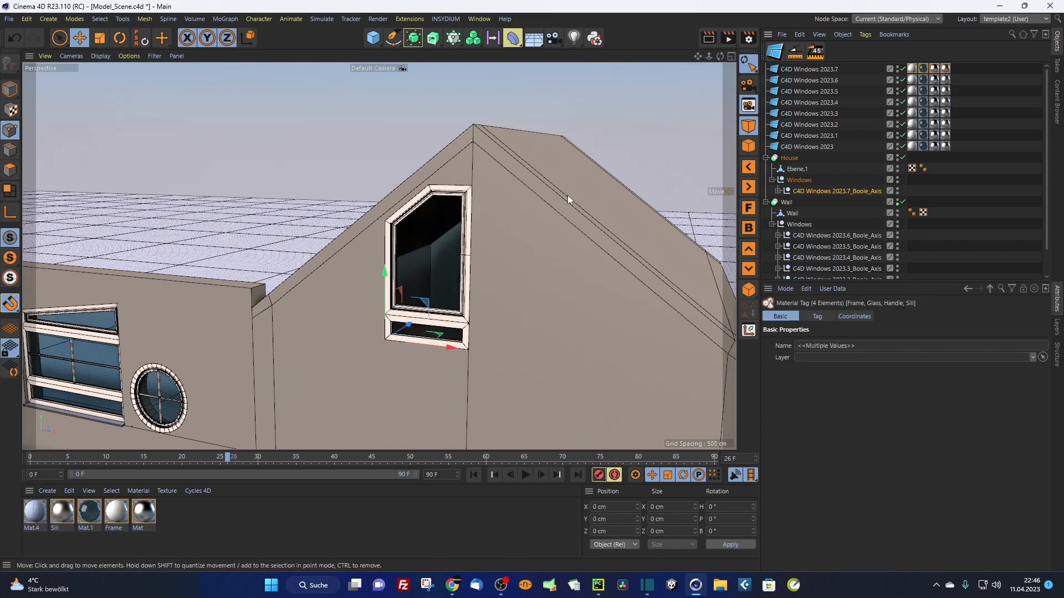
Step: View the trapezoidal window from inside the house and try its opening angle, returning it to 0°
{"action": "scroll", "coordinate": [488, 240], "scroll_direction": "up", "scroll_amount": 5}
{"action": "left_click_drag", "start_coordinate": [509, 241], "coordinate": [680, 241], "text": "alt"}
{"action": "scroll", "coordinate": [563, 269], "scroll_direction": "up", "scroll_amount": 6}
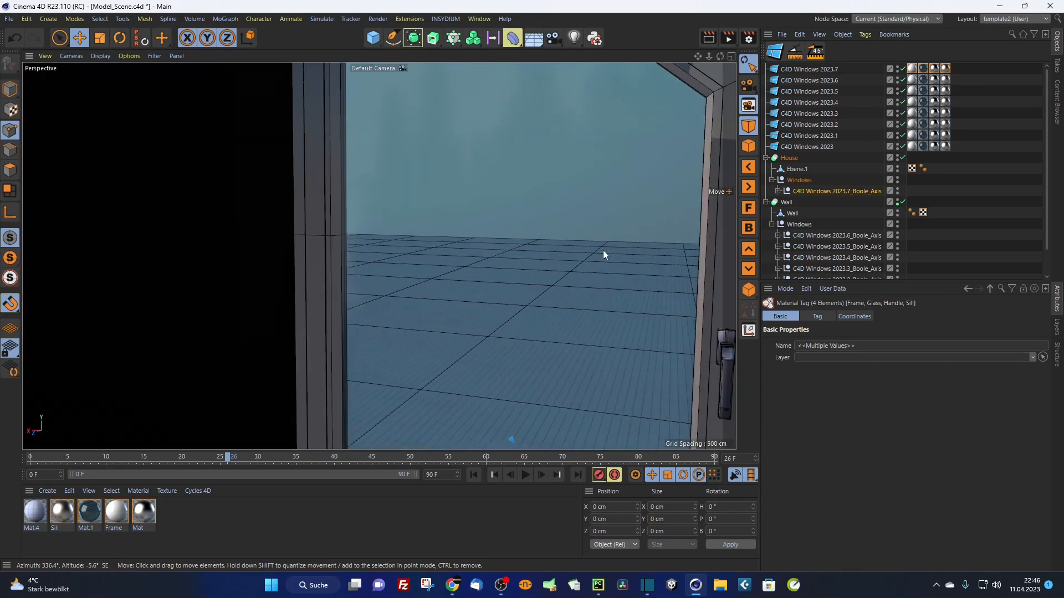
{"action": "scroll", "coordinate": [560, 252], "scroll_direction": "down", "scroll_amount": 2}
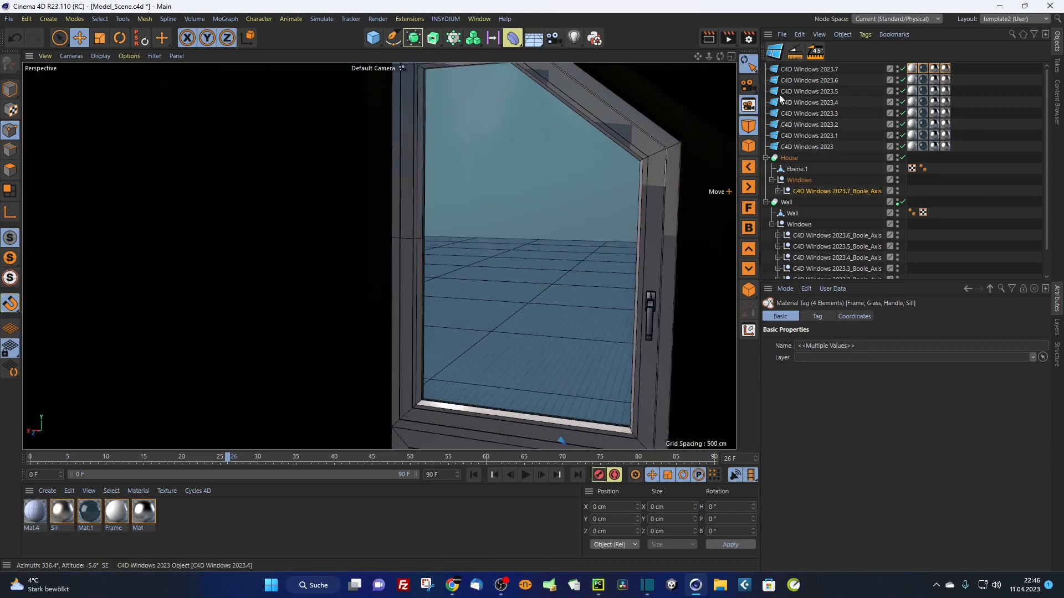
{"action": "left_click", "coordinate": [806, 69]}
{"action": "mouse_move", "coordinate": [883, 422]}
{"action": "left_mouse_down"}
{"action": "mouse_move", "coordinate": [873, 431]}
{"action": "mouse_move", "coordinate": [885, 435]}
{"action": "mouse_move", "coordinate": [872, 435]}
{"action": "left_mouse_up"}
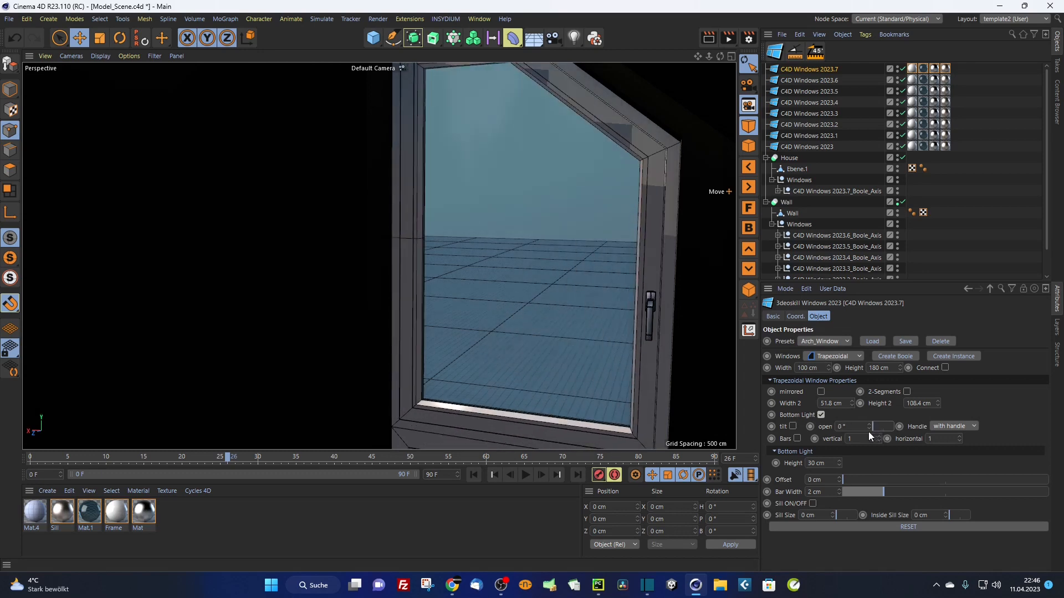
Step: Try the fixed handle option on the trapezoidal window, check both sides, and restore the with handle option
{"action": "left_click", "coordinate": [943, 427]}
{"action": "left_click", "coordinate": [946, 449]}
{"action": "scroll", "coordinate": [687, 165], "scroll_direction": "up", "scroll_amount": 5}
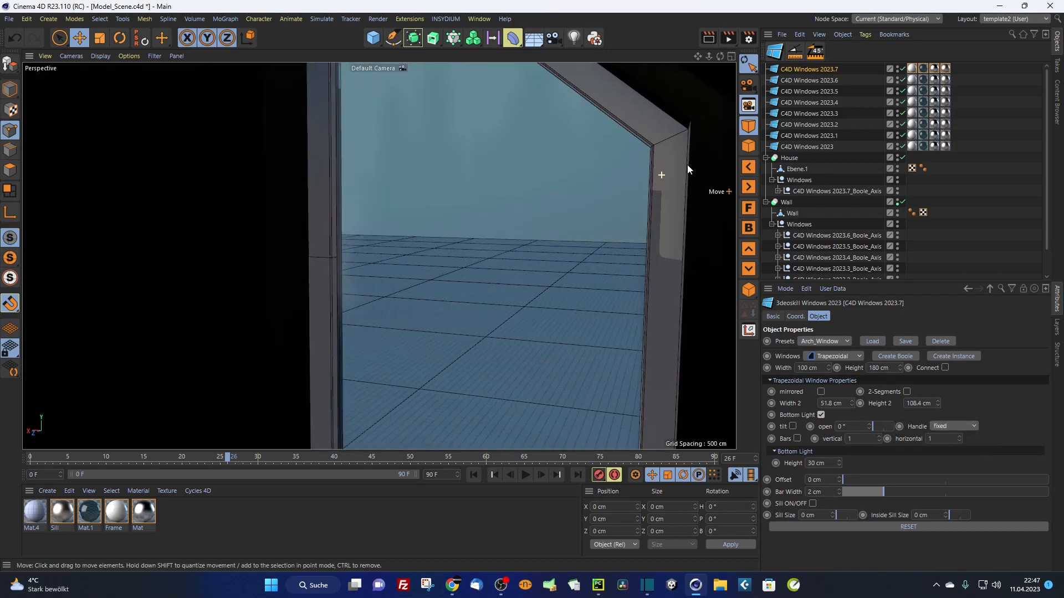
{"action": "left_click_drag", "start_coordinate": [720, 173], "coordinate": [815, 178], "text": "alt"}
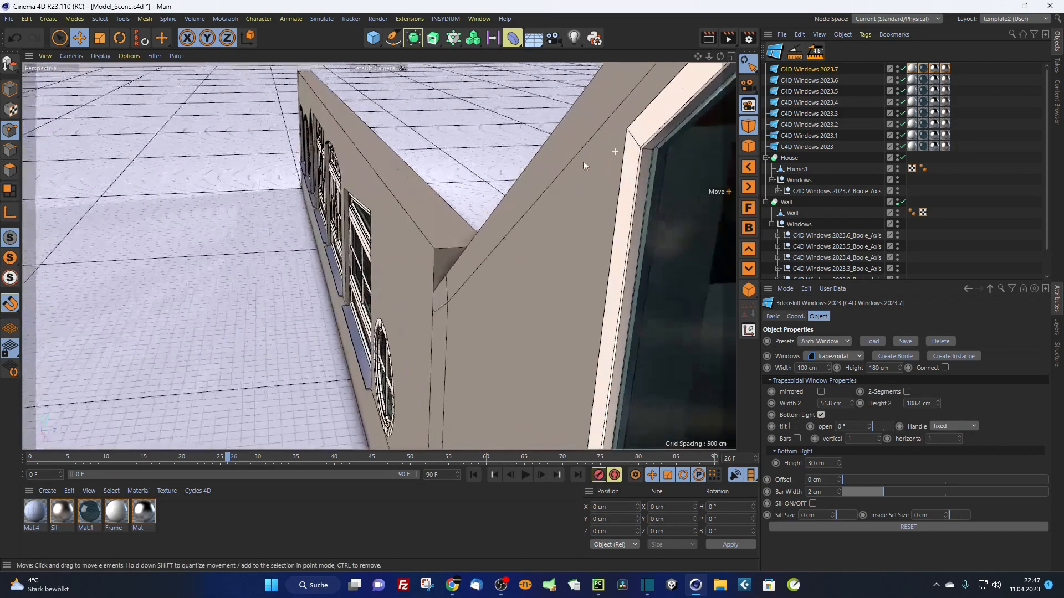
{"action": "scroll", "coordinate": [583, 164], "scroll_direction": "down", "scroll_amount": 5}
{"action": "left_click_drag", "start_coordinate": [569, 196], "coordinate": [531, 211], "text": "alt"}
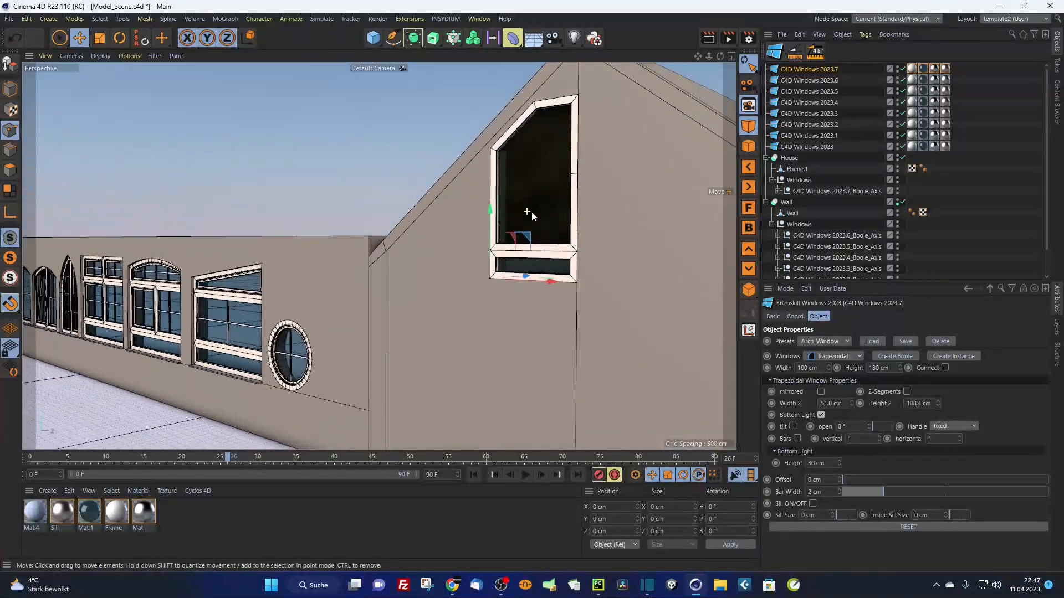
{"action": "left_click", "coordinate": [945, 426]}
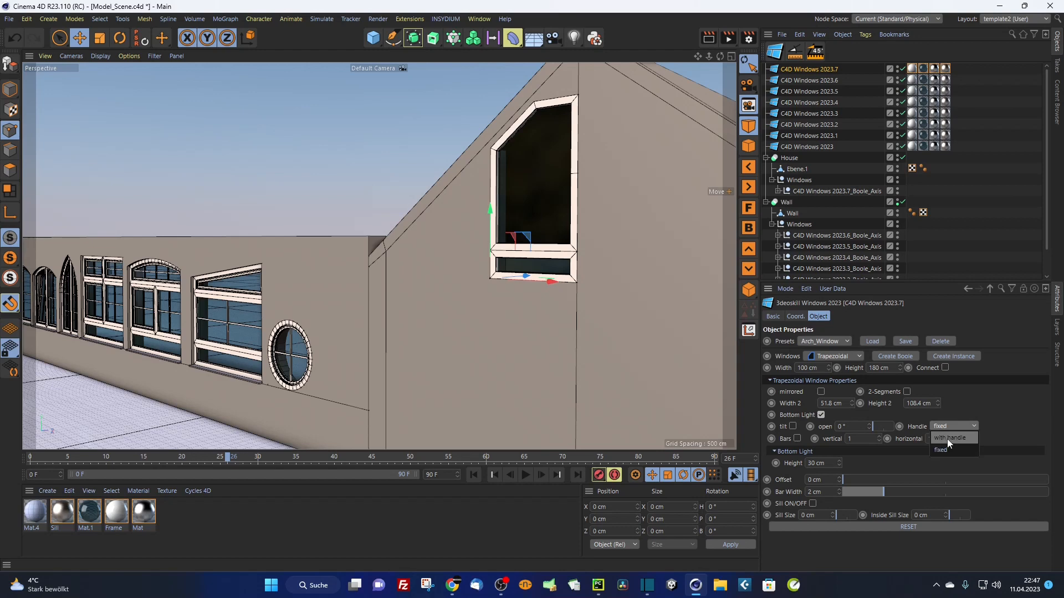
{"action": "left_click", "coordinate": [946, 438]}
{"action": "mouse_move", "coordinate": [565, 255]}
{"action": "left_mouse_down", "text": "alt"}
{"action": "mouse_move", "coordinate": [587, 250]}
{"action": "mouse_move", "coordinate": [556, 253]}
{"action": "left_mouse_up", "text": "alt"}
{"action": "scroll", "coordinate": [566, 253], "scroll_direction": "down", "scroll_amount": 3}
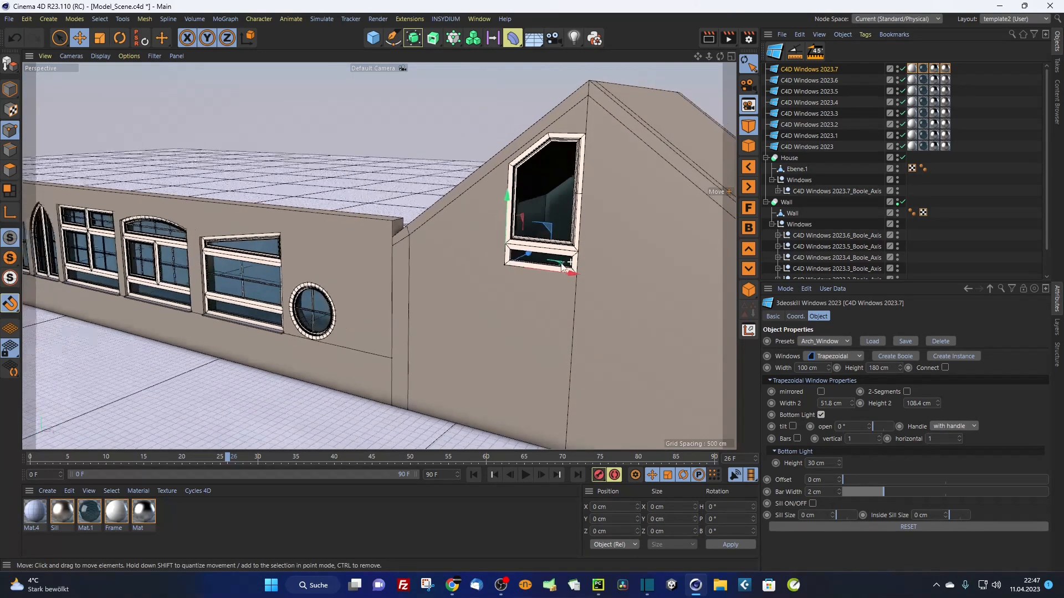
Step: Try the sill and the mirrored option on the trapezoidal window, leaving both switched off
{"action": "left_click", "coordinate": [812, 503]}
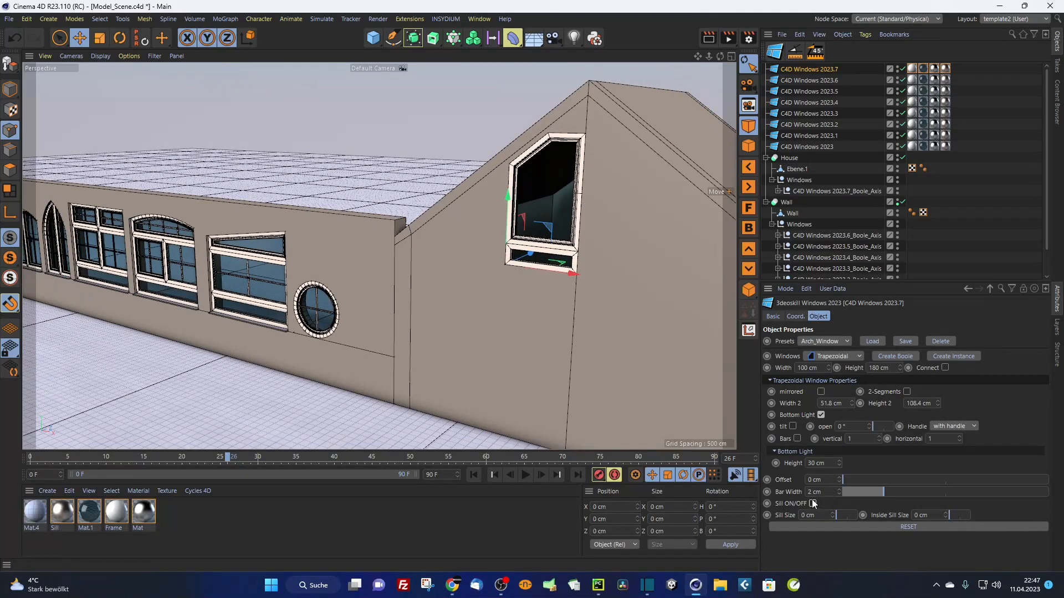
{"action": "left_click_drag", "start_coordinate": [606, 264], "coordinate": [560, 243], "text": "alt"}
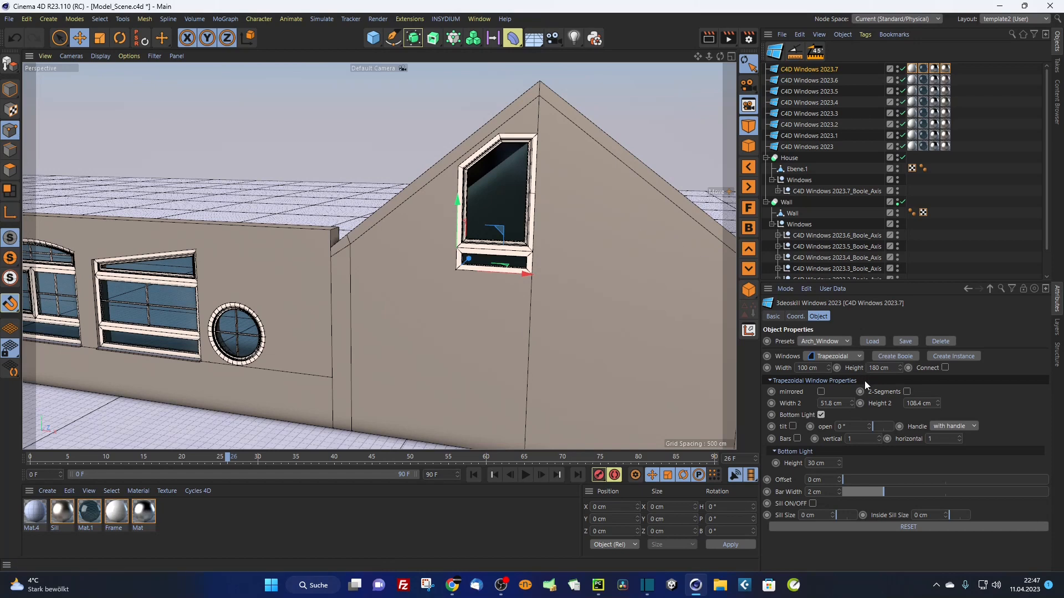
{"action": "left_click", "coordinate": [821, 392]}
{"action": "left_click", "coordinate": [823, 393]}
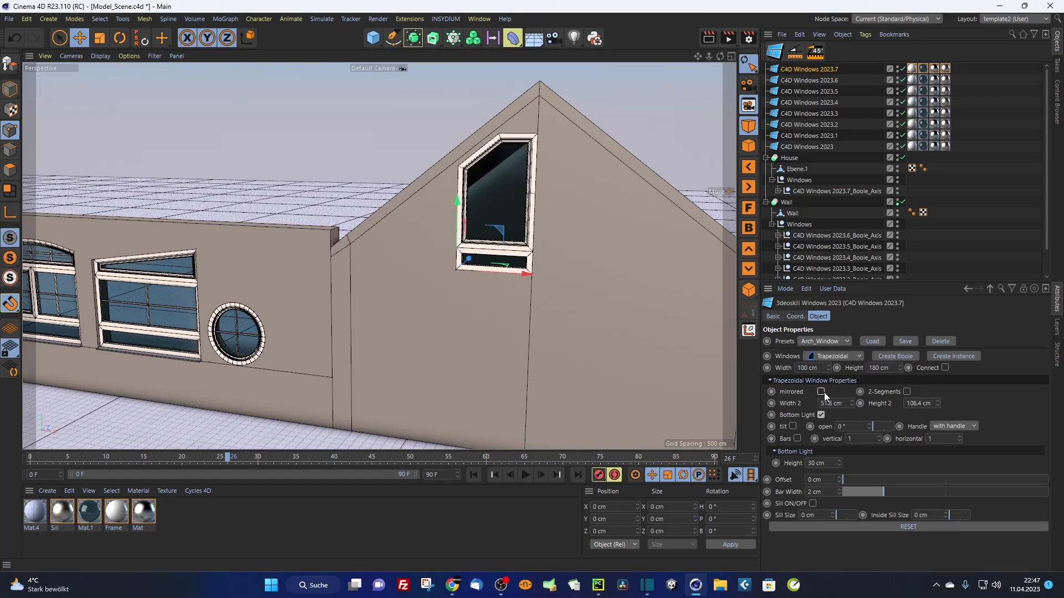
Step: Enable 2-Segments for the trapezoidal window and set its width to 200 cm
{"action": "left_click", "coordinate": [906, 392]}
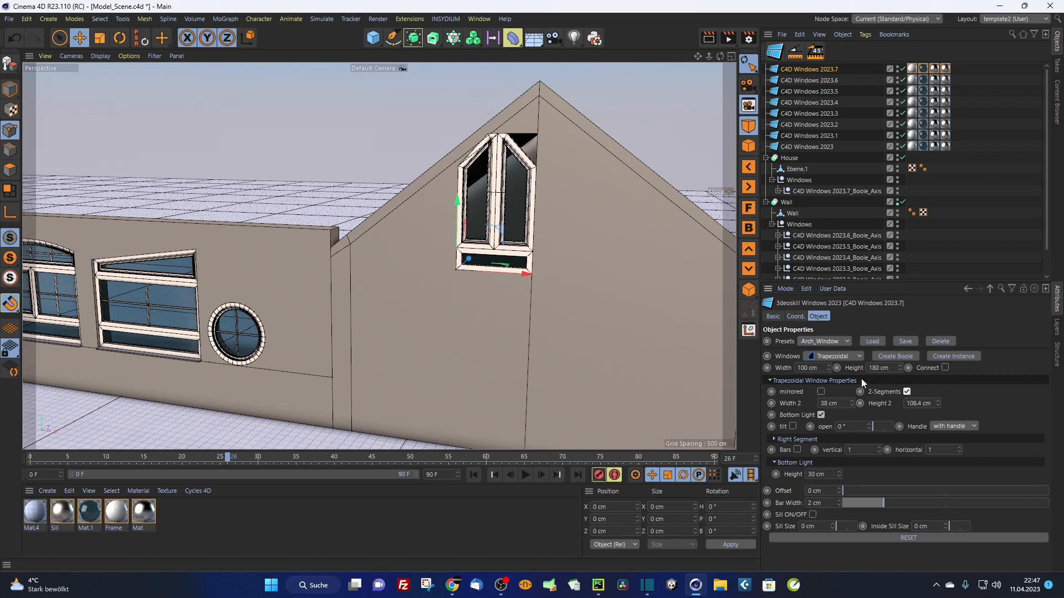
{"action": "left_click", "coordinate": [798, 368]}
{"action": "type", "text": "200"}
{"action": "key", "text": "Return"}
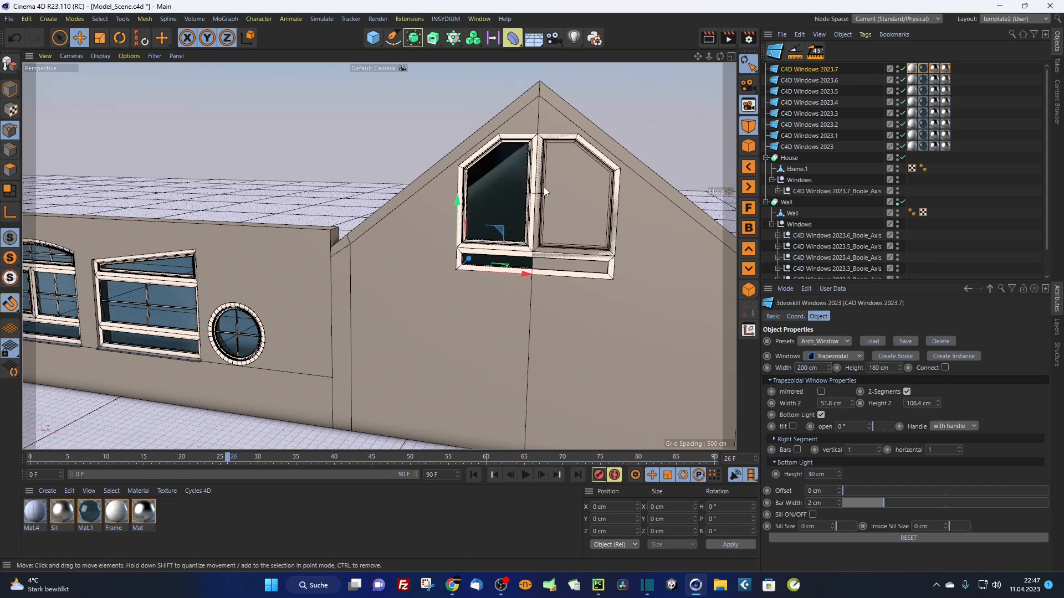
Step: Create a boole from the two-segment window and put it in the House's Windows null in place of the old one
{"action": "scroll", "coordinate": [545, 188], "scroll_direction": "up", "scroll_amount": 2}
{"action": "left_click_drag", "start_coordinate": [549, 188], "coordinate": [526, 185], "text": "alt"}
{"action": "middle_click_drag", "start_coordinate": [533, 190], "coordinate": [509, 187], "text": "alt"}
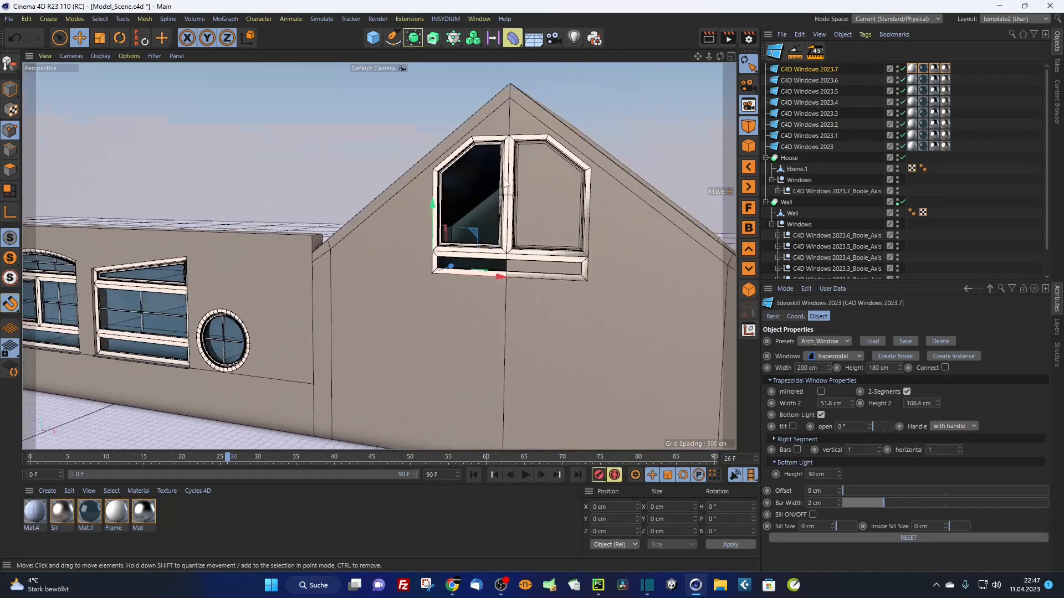
{"action": "scroll", "coordinate": [517, 177], "scroll_direction": "up", "scroll_amount": 2}
{"action": "left_click_drag", "start_coordinate": [517, 178], "coordinate": [500, 195], "text": "alt"}
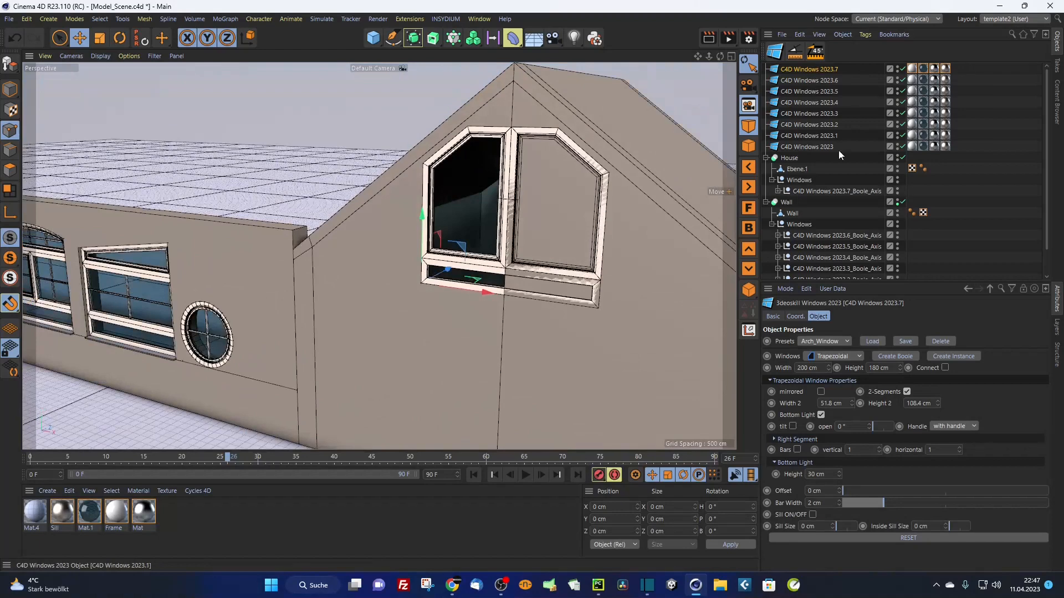
{"action": "left_click", "coordinate": [894, 358]}
{"action": "left_click_drag", "start_coordinate": [809, 70], "coordinate": [813, 204]}
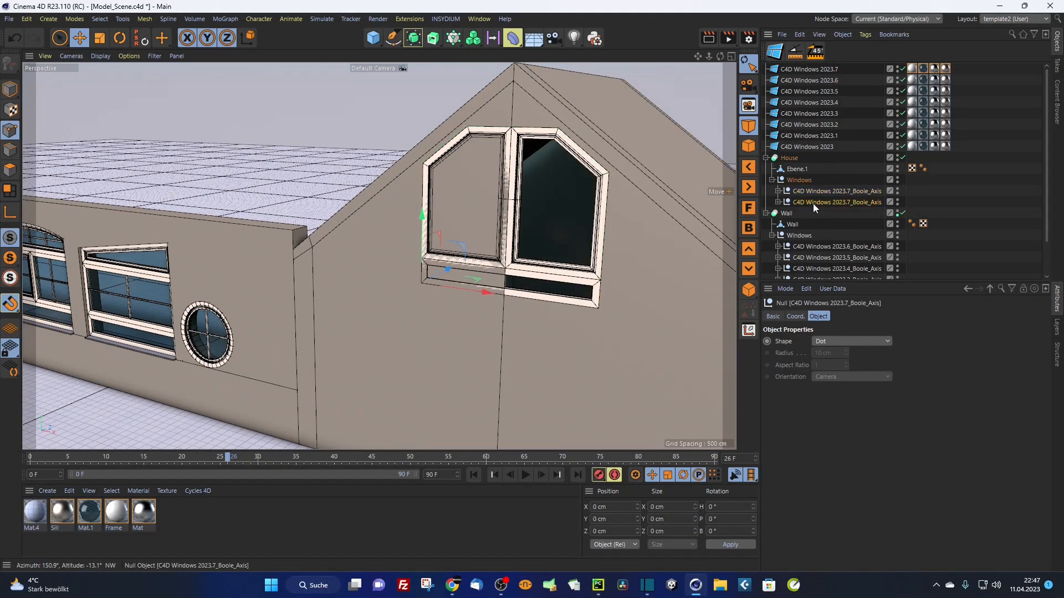
{"action": "left_click_drag", "start_coordinate": [578, 197], "coordinate": [527, 185], "text": "alt"}
Step: Try the opening angle and the bars on the two-segment window, returning the angle to 0° and leaving the bars off
{"action": "left_click", "coordinate": [804, 69]}
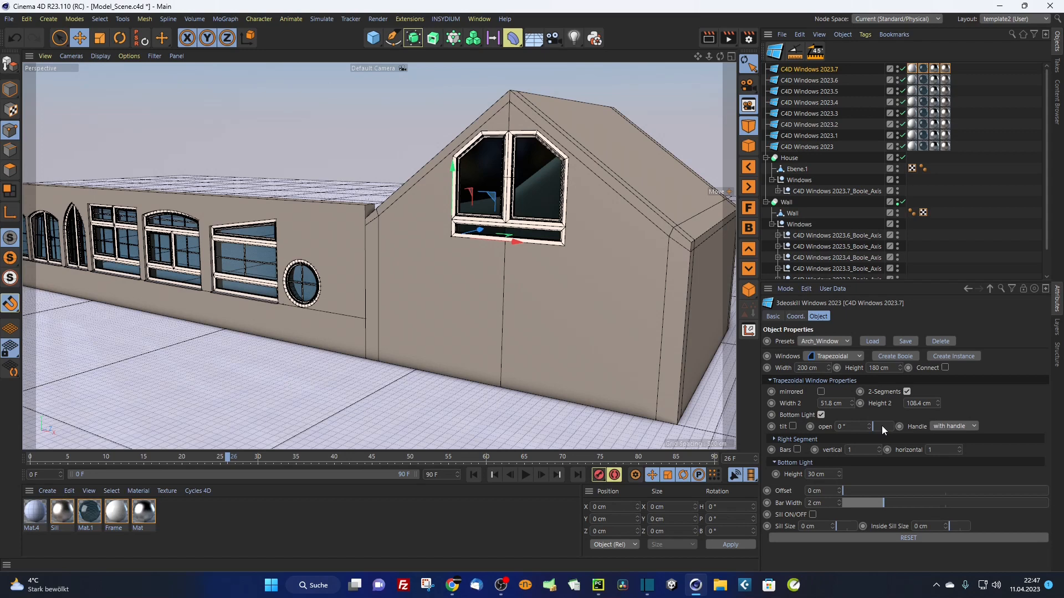
{"action": "left_click_drag", "start_coordinate": [882, 425], "coordinate": [869, 424]}
{"action": "scroll", "coordinate": [542, 168], "scroll_direction": "up", "scroll_amount": 5}
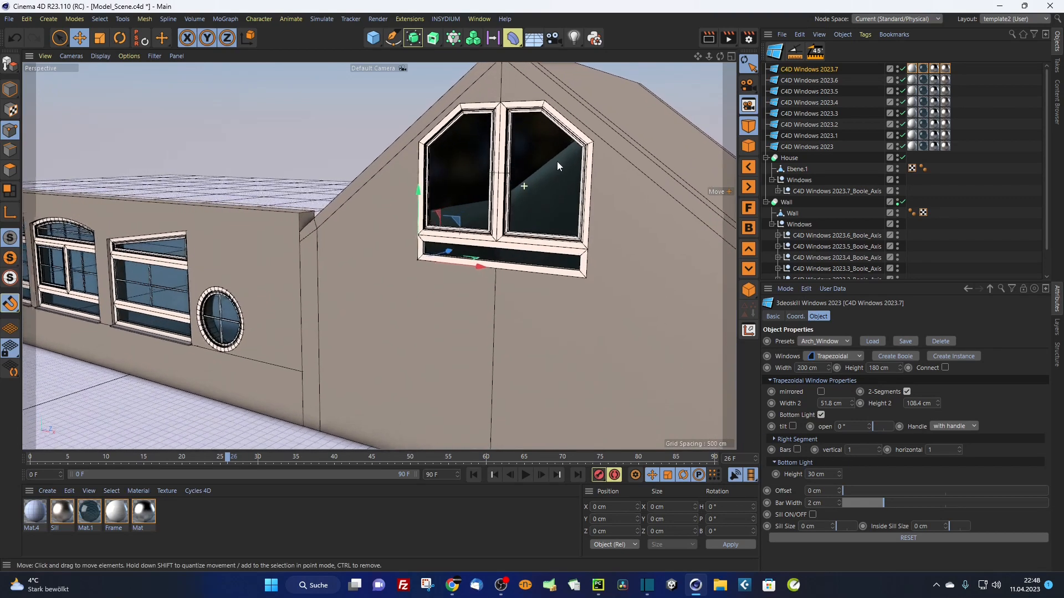
{"action": "middle_click_drag", "start_coordinate": [540, 179], "coordinate": [520, 191], "text": "alt"}
{"action": "left_click_drag", "start_coordinate": [520, 191], "coordinate": [531, 194], "text": "alt"}
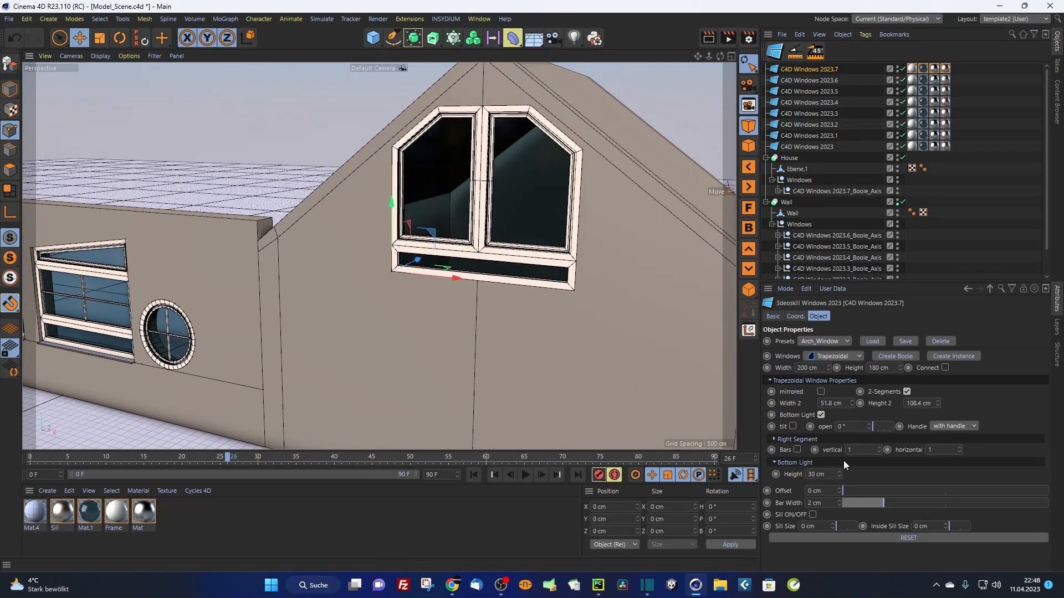
{"action": "left_click", "coordinate": [797, 450]}
{"action": "scroll", "coordinate": [546, 238], "scroll_direction": "down", "scroll_amount": 5}
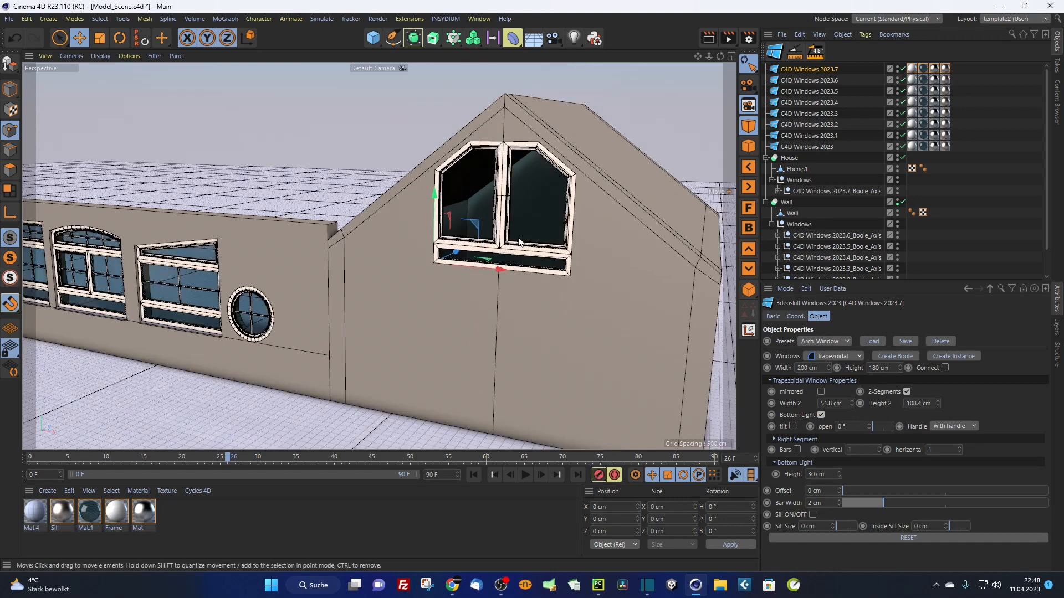
{"action": "mouse_move", "coordinate": [503, 243]}
{"action": "left_mouse_down", "text": "alt"}
{"action": "mouse_move", "coordinate": [469, 242]}
{"action": "mouse_move", "coordinate": [495, 238]}
{"action": "left_mouse_up", "text": "alt"}
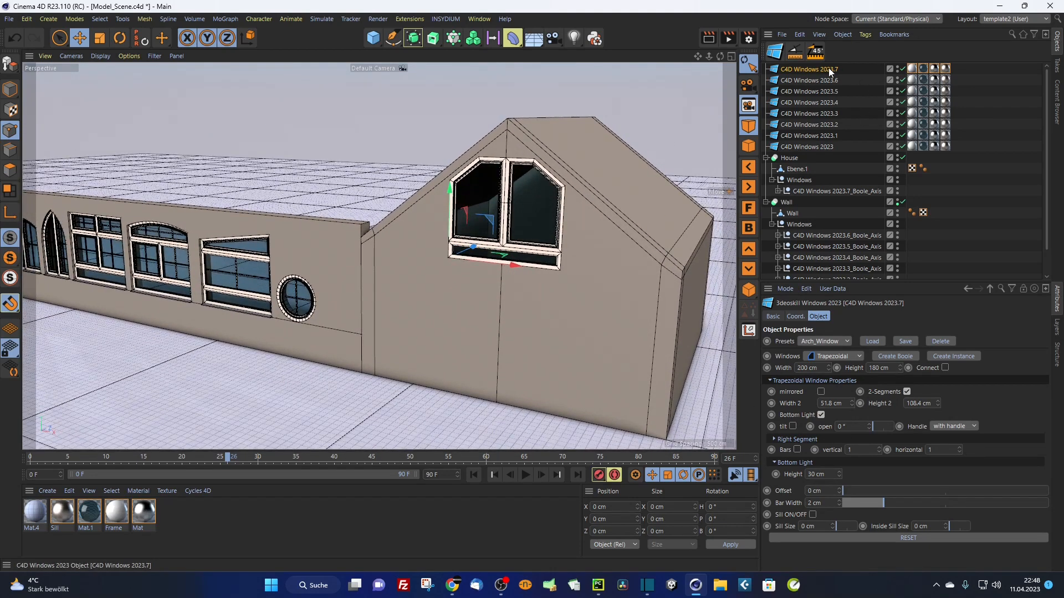
{"action": "key", "text": "Delete"}
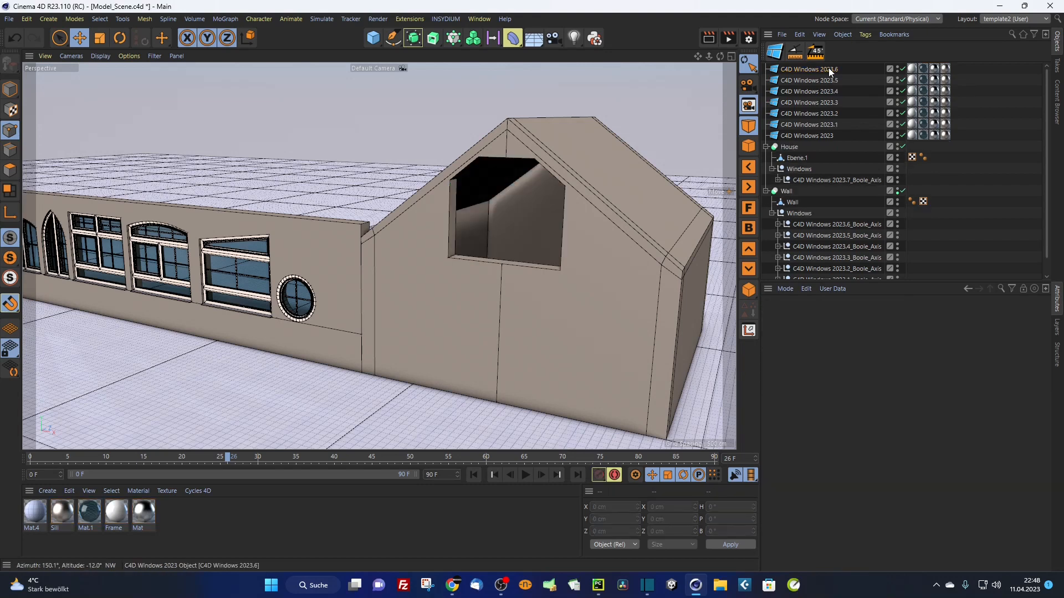
{"action": "left_click", "coordinate": [830, 178]}
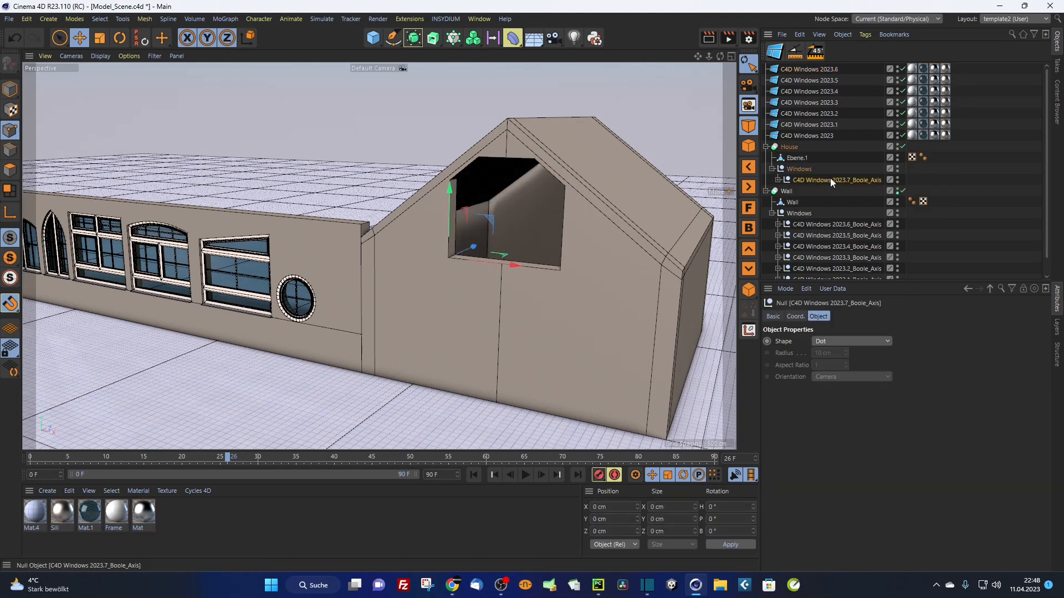
{"action": "key", "text": "Delete"}
{"action": "left_click", "coordinate": [813, 70]}
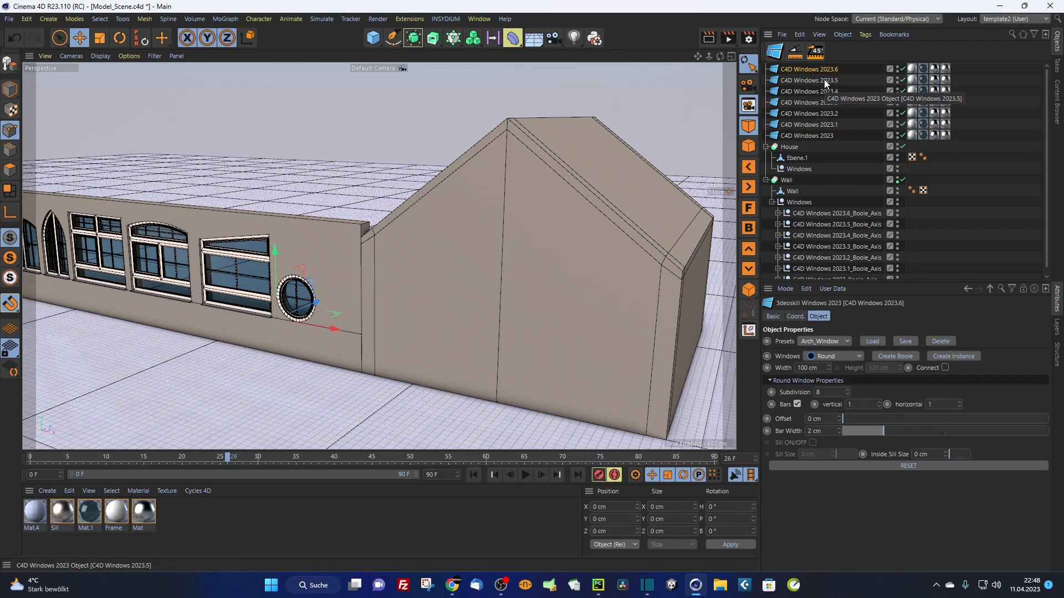
{"action": "key", "text": "ctrl+z"}
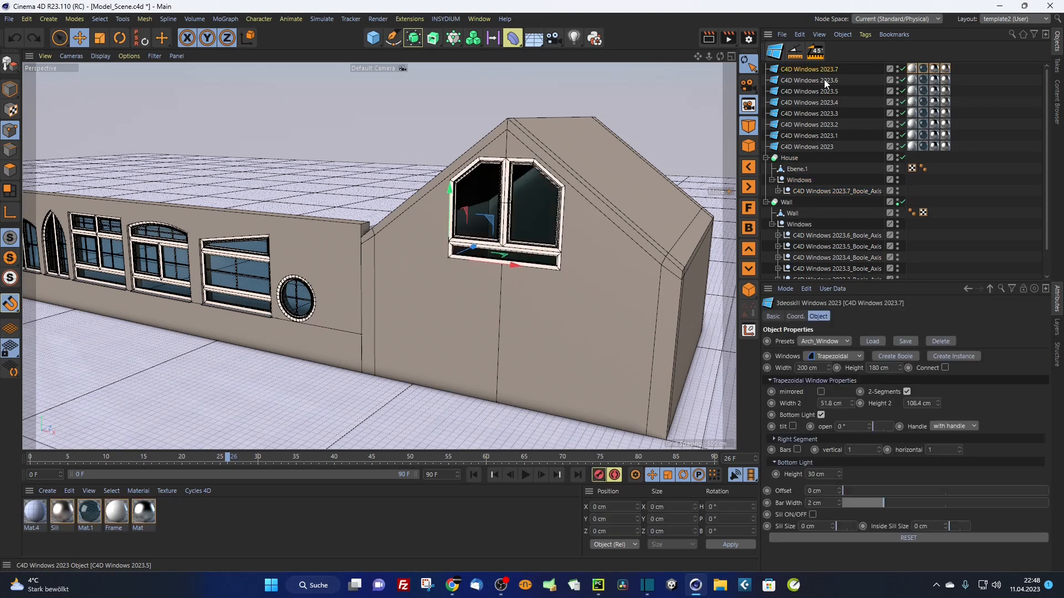
Step: Delete the window boole from the House's Windows null and change C4D Windows 2023.7 to the Triangular type
{"action": "left_click", "coordinate": [824, 188]}
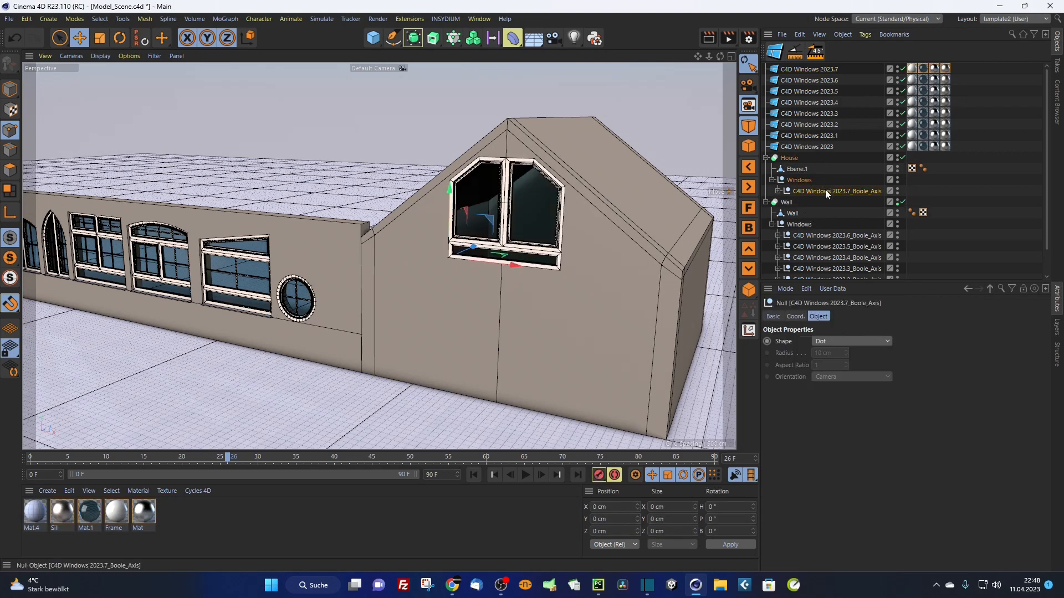
{"action": "key", "text": "Delete"}
{"action": "left_click", "coordinate": [804, 68]}
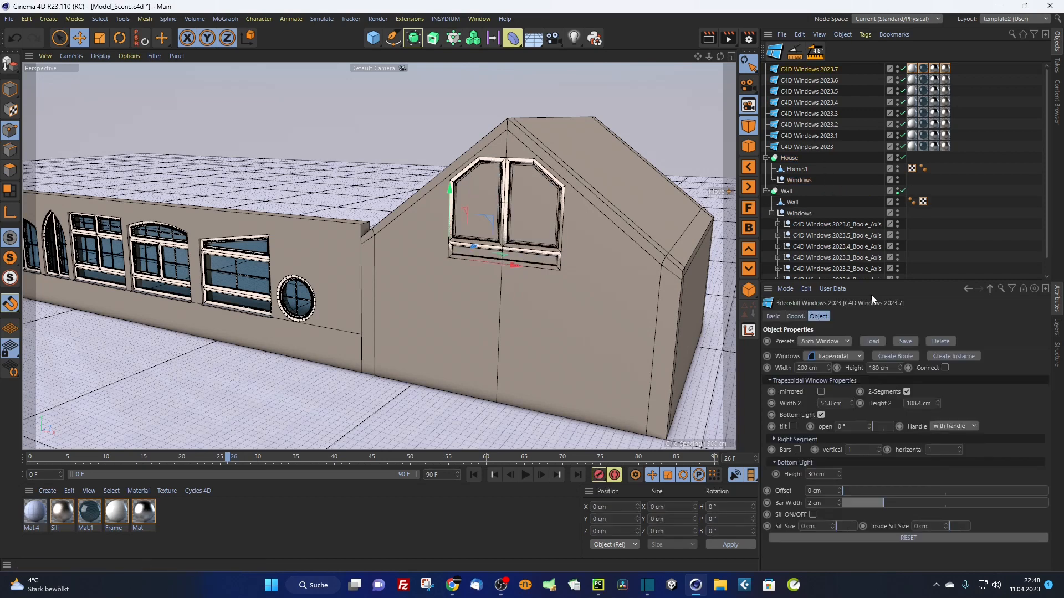
{"action": "left_click", "coordinate": [846, 358]}
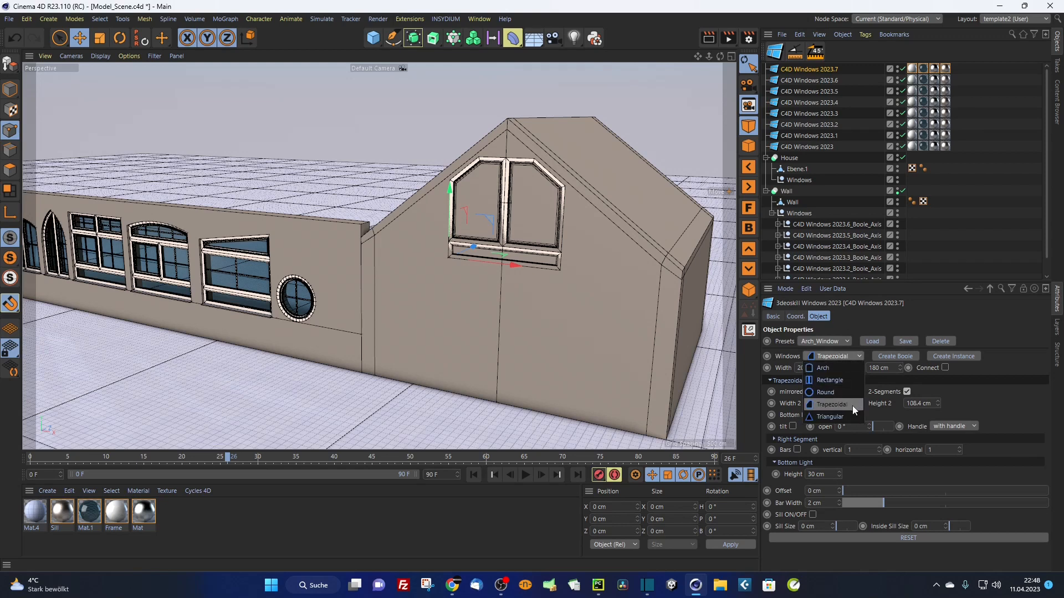
{"action": "left_click", "coordinate": [841, 417]}
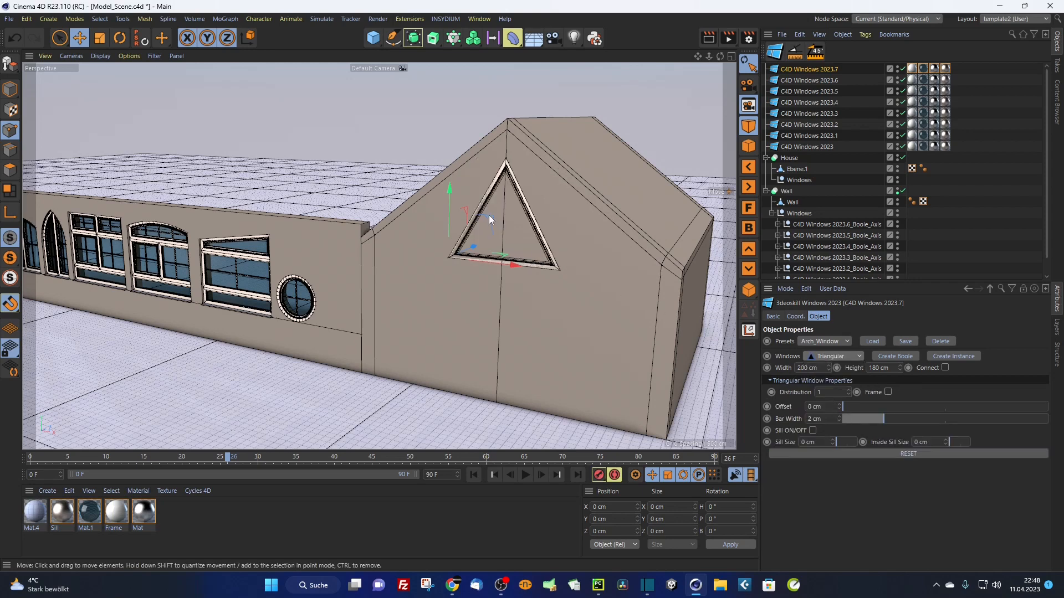
Step: Move the triangular window up toward the gable peak and reduce its height to 81.4 cm, leaving the frame option off
{"action": "scroll", "coordinate": [489, 215], "scroll_direction": "up", "scroll_amount": 5}
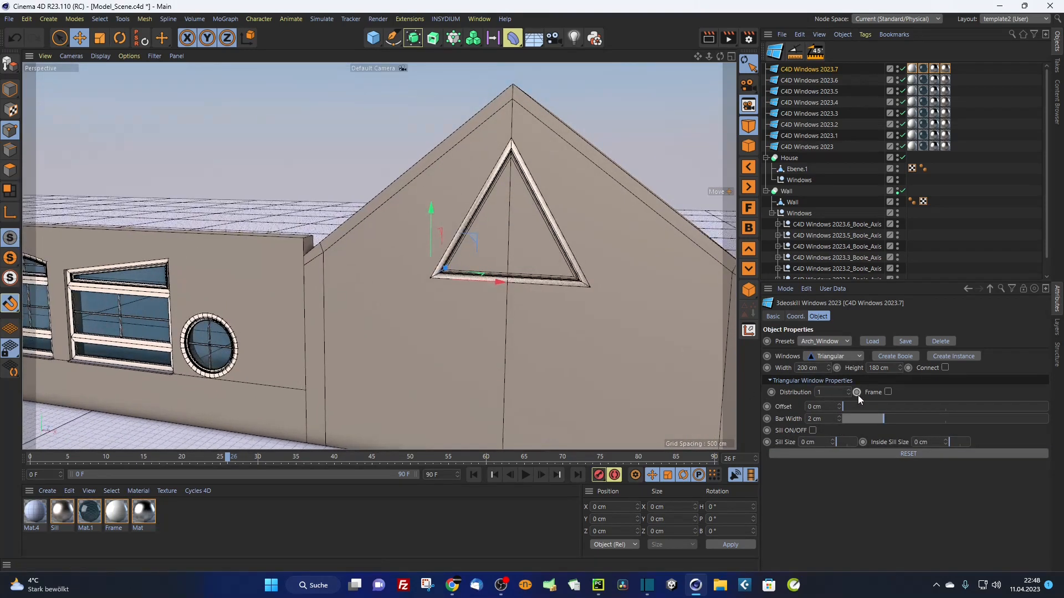
{"action": "left_click", "coordinate": [888, 392]}
{"action": "left_click_drag", "start_coordinate": [900, 368], "coordinate": [900, 394]}
{"action": "left_click_drag", "start_coordinate": [437, 211], "coordinate": [447, 110]}
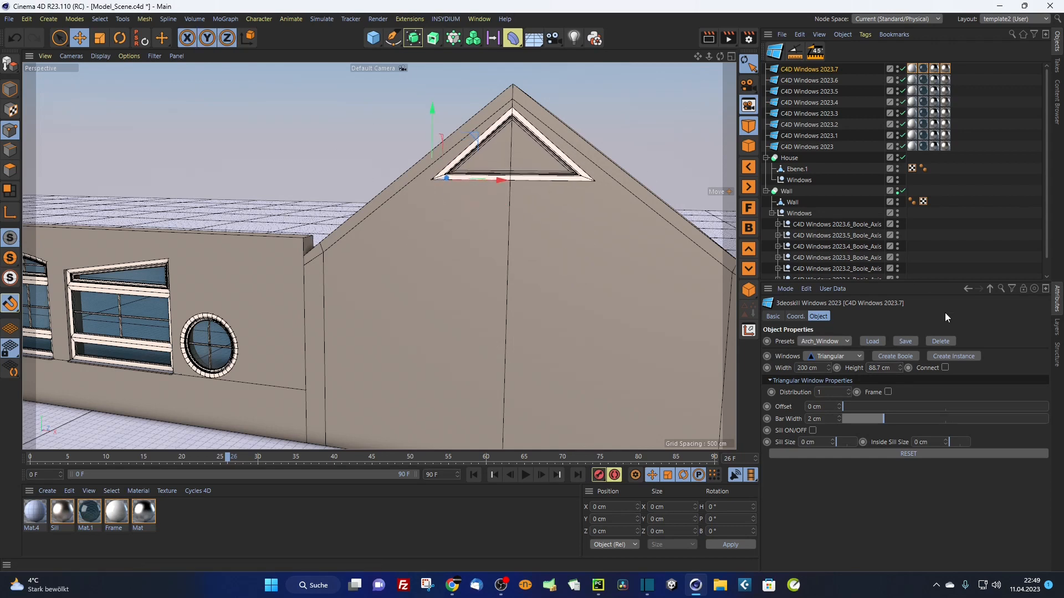
{"action": "left_click_drag", "start_coordinate": [899, 367], "coordinate": [899, 371]}
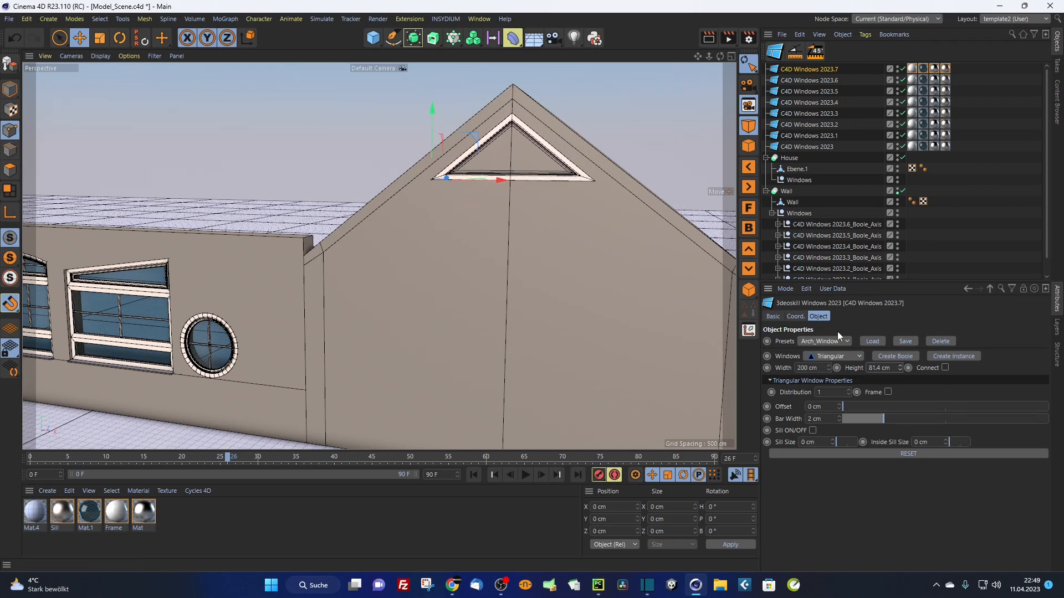
Step: Create a boole from triangular window C4D Windows 2023.7 and place its Boole_Axis in the House's Windows null
{"action": "left_click_drag", "start_coordinate": [829, 368], "coordinate": [829, 363]}
{"action": "key", "text": "ctrl+z"}
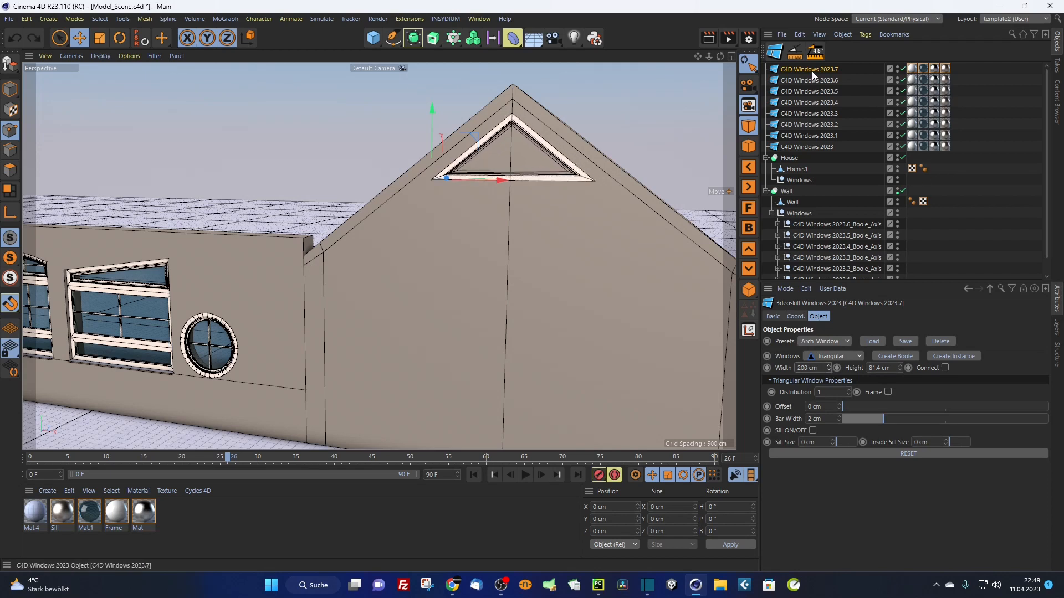
{"action": "left_click", "coordinate": [891, 357]}
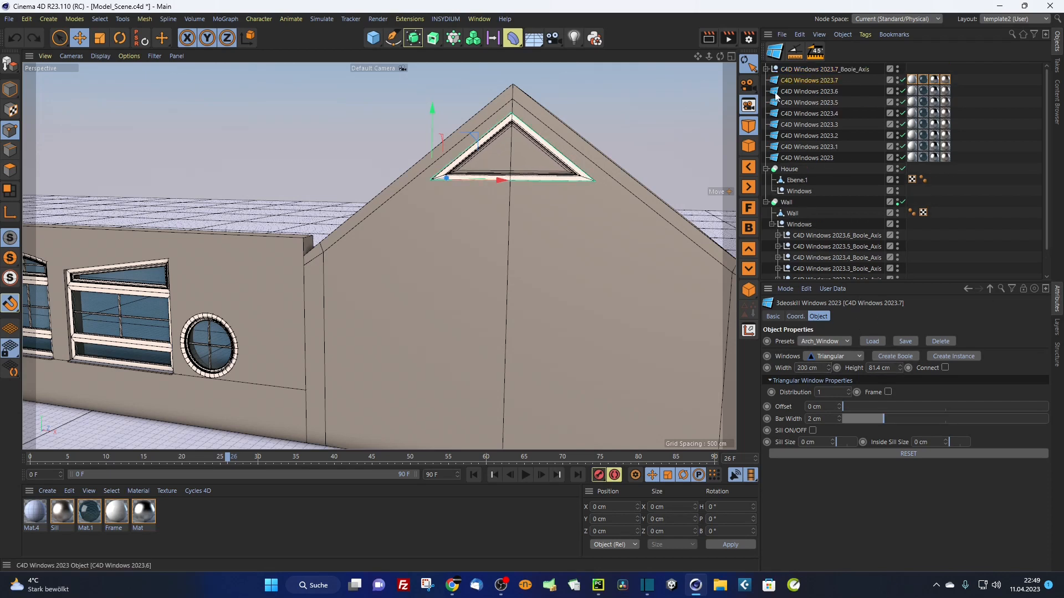
{"action": "left_click", "coordinate": [821, 227]}
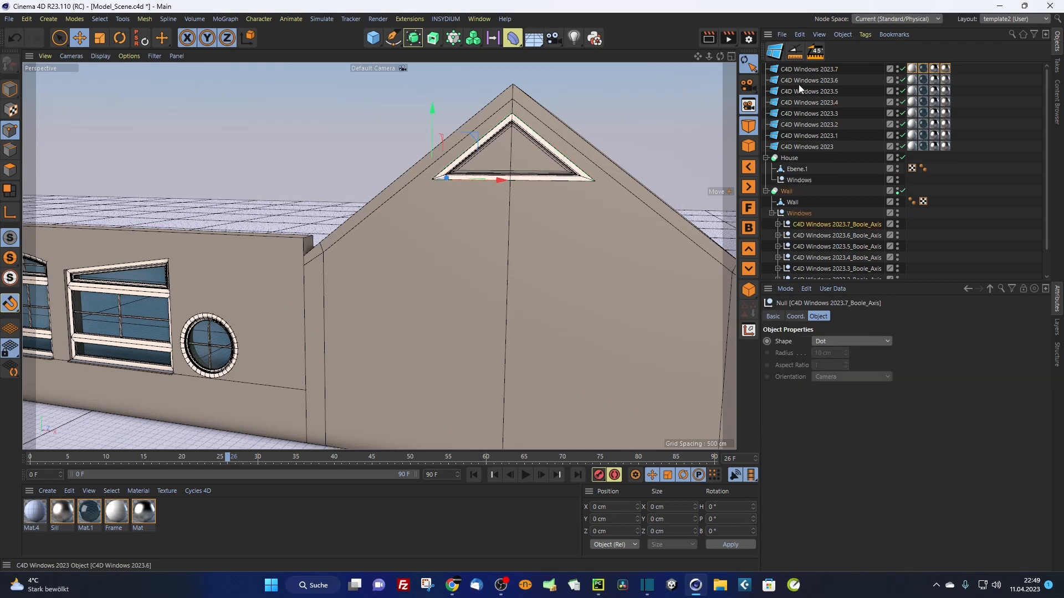
{"action": "left_click", "coordinate": [811, 68]}
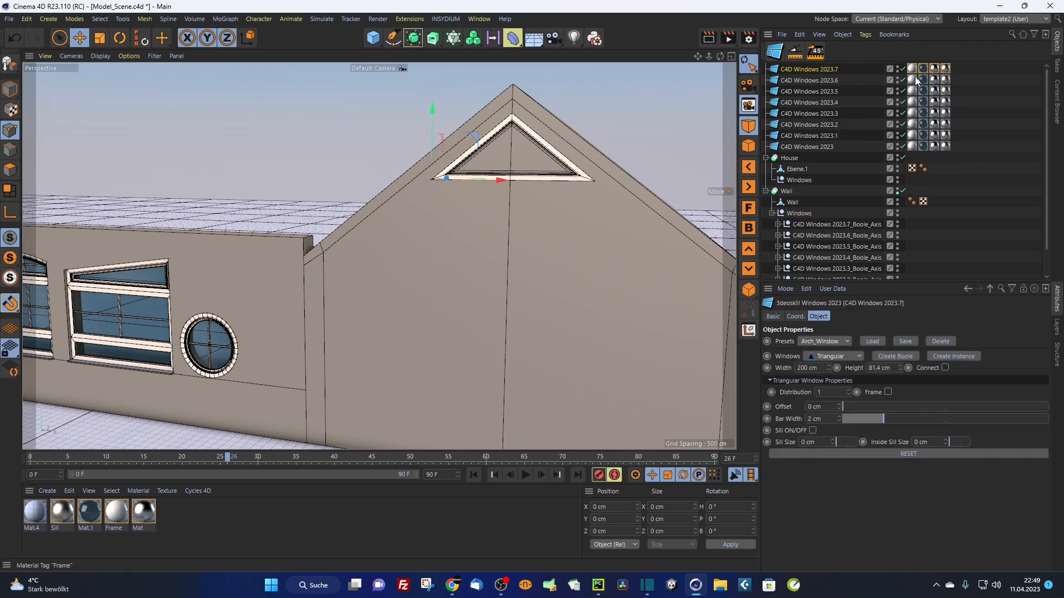
{"action": "left_click_drag", "start_coordinate": [548, 182], "coordinate": [554, 146], "text": "alt"}
{"action": "scroll", "coordinate": [554, 145], "scroll_direction": "up", "scroll_amount": 3}
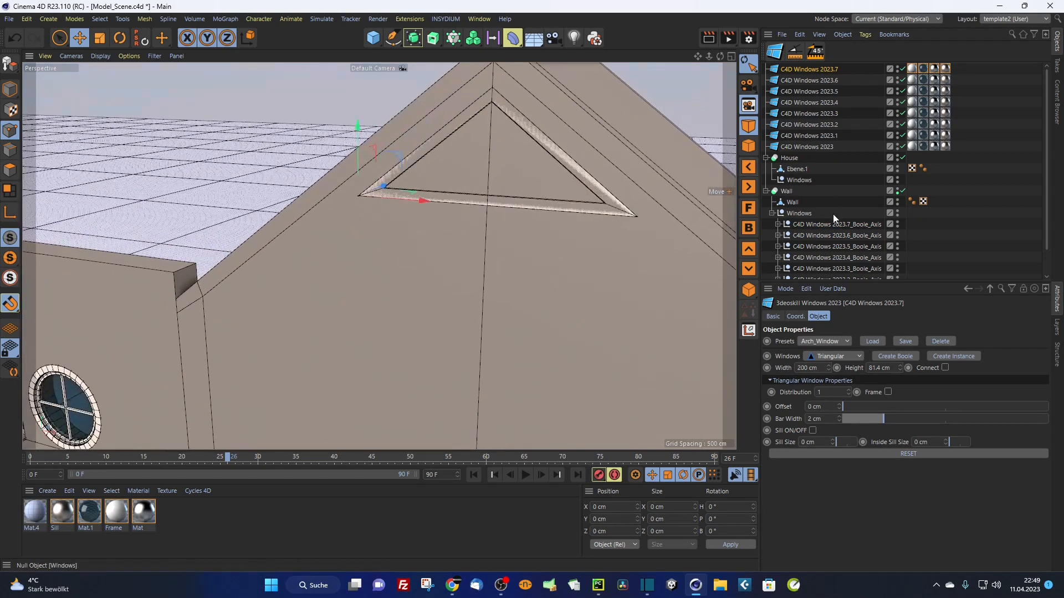
{"action": "left_click_drag", "start_coordinate": [824, 224], "coordinate": [805, 180]}
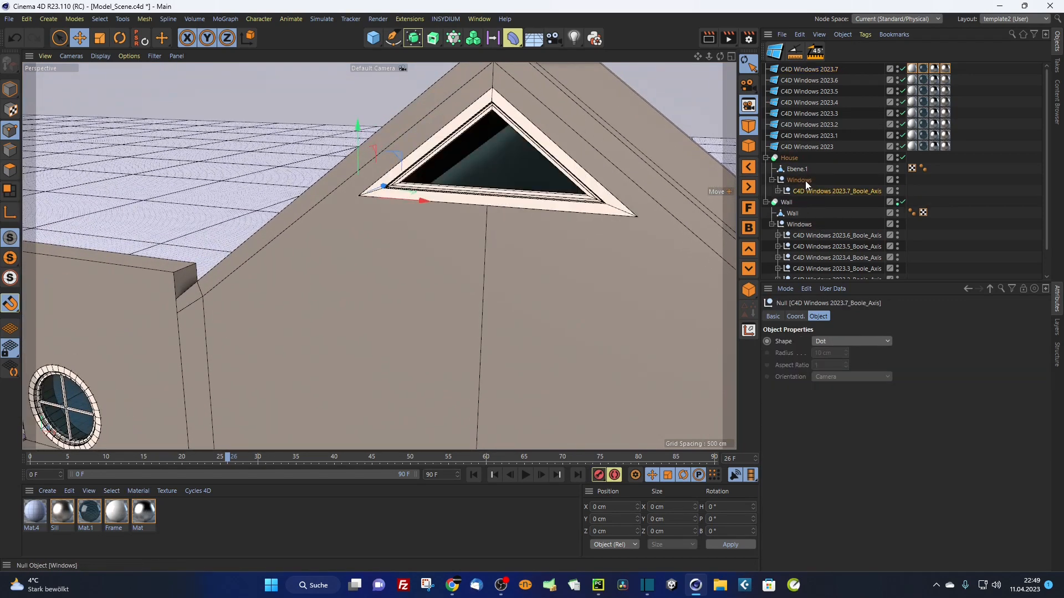
Step: Try the Frame option on the triangular gable window and leave it switched off
{"action": "left_click_drag", "start_coordinate": [521, 198], "coordinate": [482, 207], "text": "alt"}
{"action": "scroll", "coordinate": [504, 201], "scroll_direction": "down", "scroll_amount": 3}
{"action": "scroll", "coordinate": [534, 205], "scroll_direction": "down", "scroll_amount": 2}
{"action": "left_click", "coordinate": [817, 68]}
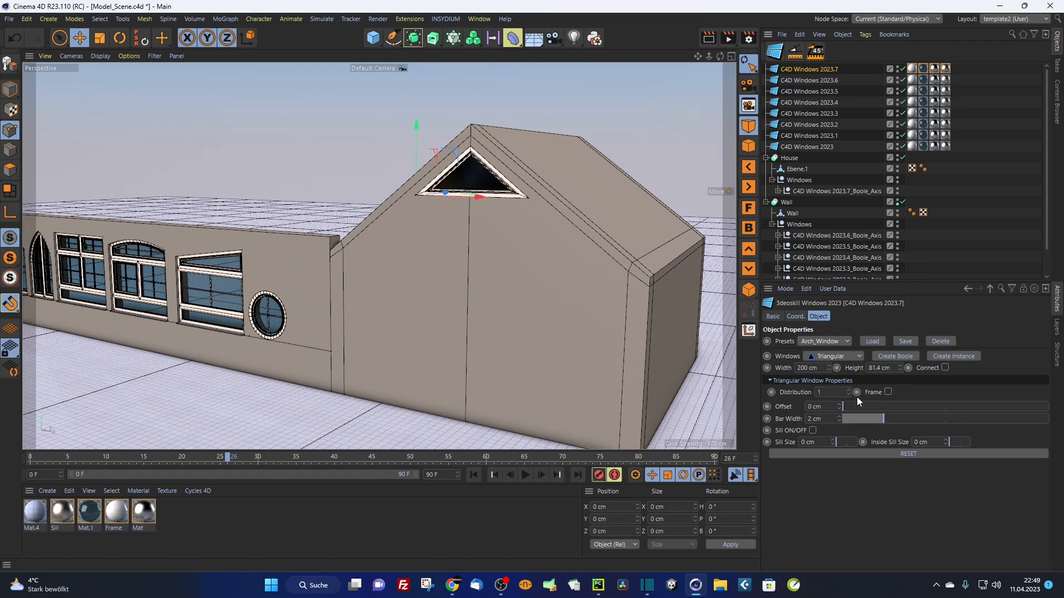
{"action": "scroll", "coordinate": [550, 164], "scroll_direction": "up", "scroll_amount": 5}
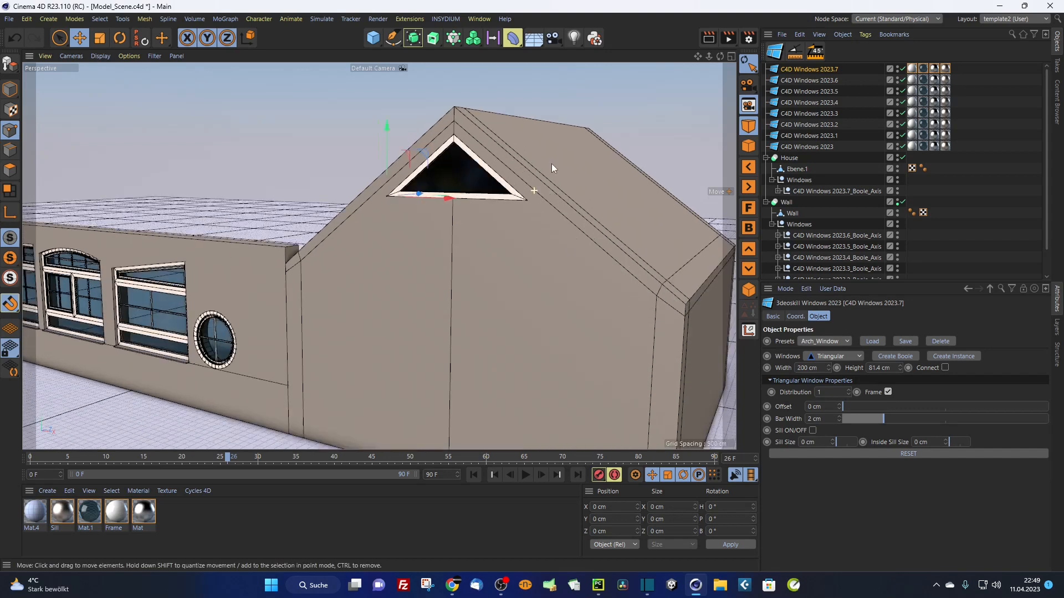
{"action": "left_click", "coordinate": [888, 391]}
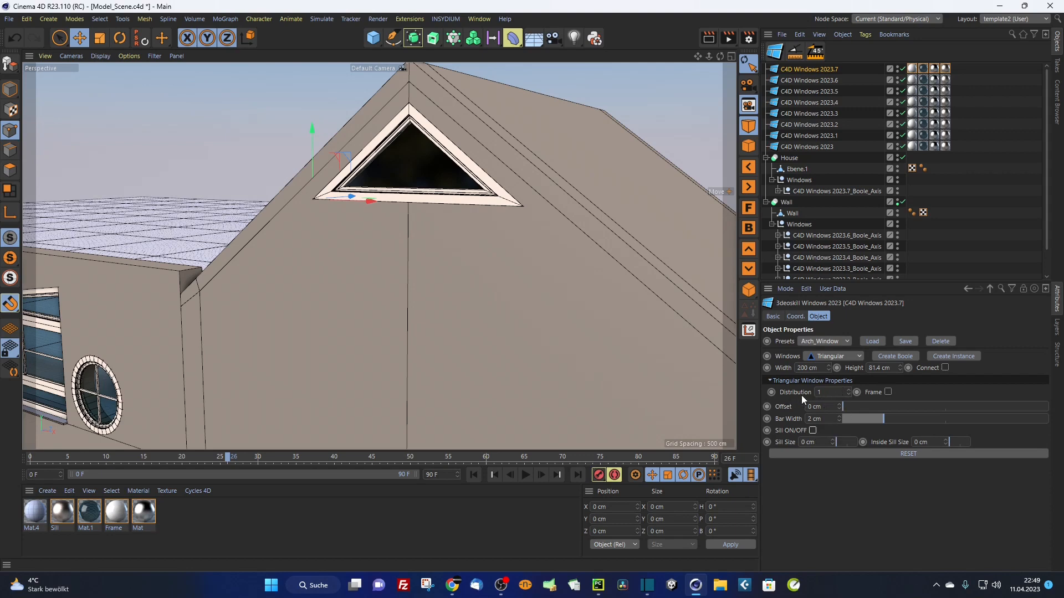
Step: Set the triangular window's distribution to 2 and view its divided panes from inside the house
{"action": "middle_click_drag", "start_coordinate": [476, 246], "coordinate": [455, 227], "text": "alt"}
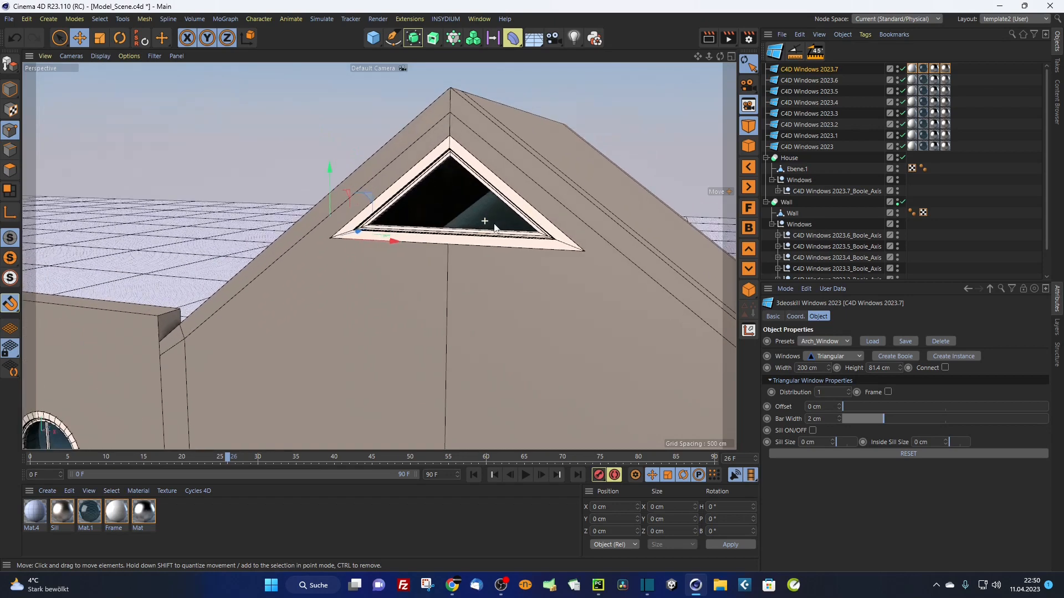
{"action": "left_click", "coordinate": [849, 390]}
{"action": "mouse_move", "coordinate": [459, 224]}
{"action": "left_mouse_down", "text": "alt"}
{"action": "mouse_move", "coordinate": [491, 229]}
{"action": "mouse_move", "coordinate": [459, 221]}
{"action": "left_mouse_up", "text": "alt"}
{"action": "right_click_drag", "start_coordinate": [460, 223], "coordinate": [548, 180], "text": "alt"}
{"action": "left_click_drag", "start_coordinate": [498, 206], "coordinate": [735, 214], "text": "alt"}
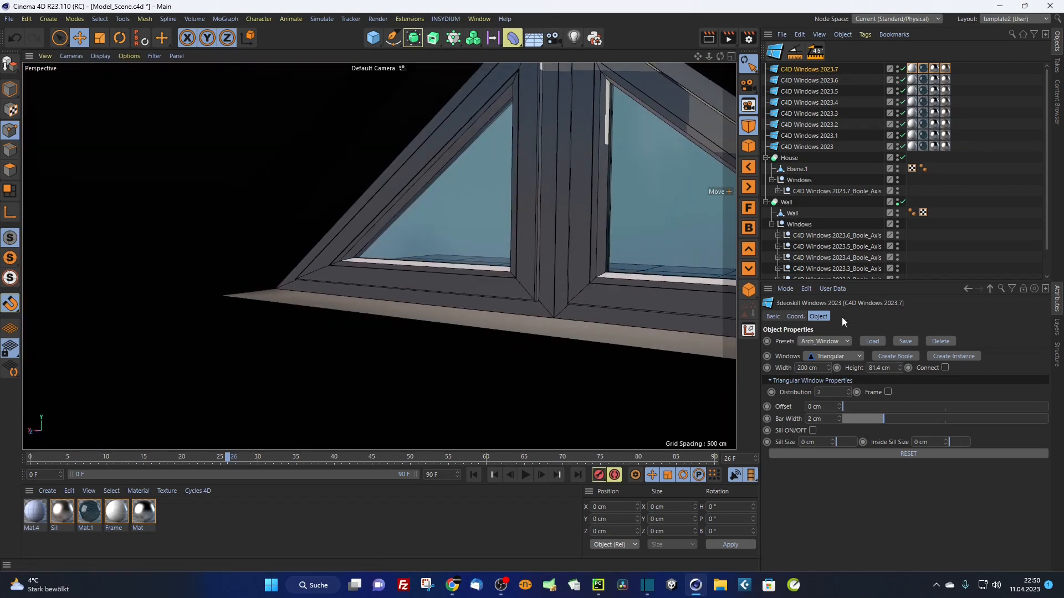
Step: Toggle the Frame option on the two-part triangular window, leave it off, and inspect the gable from outside
{"action": "left_click", "coordinate": [888, 393]}
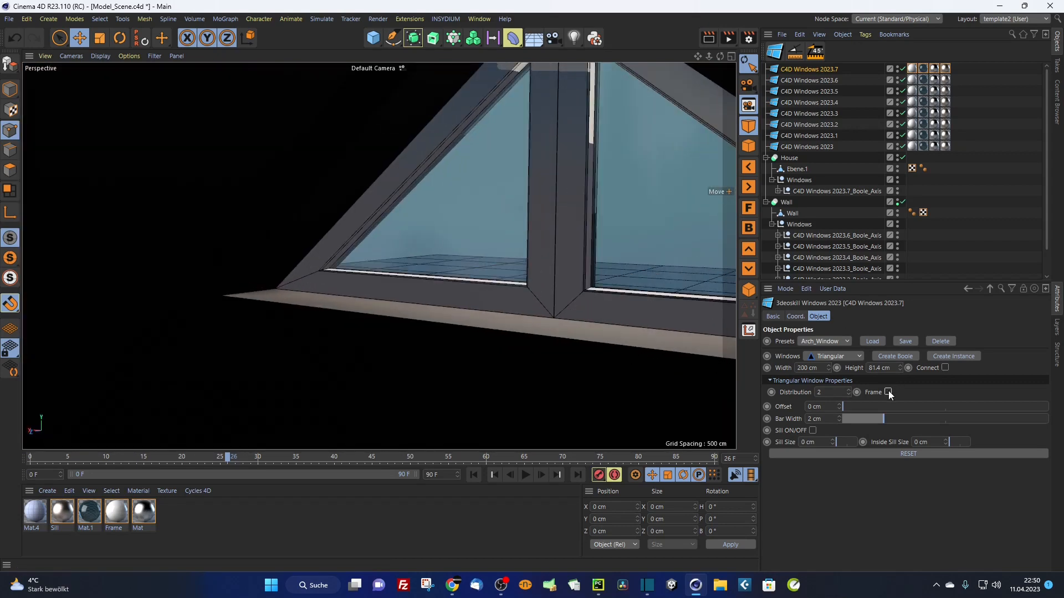
{"action": "left_click", "coordinate": [888, 392]}
{"action": "middle_click_drag", "start_coordinate": [563, 248], "coordinate": [579, 212], "text": "alt"}
{"action": "left_click_drag", "start_coordinate": [578, 212], "coordinate": [353, 210], "text": "alt"}
{"action": "scroll", "coordinate": [569, 256], "scroll_direction": "down", "scroll_amount": 5}
{"action": "left_click_drag", "start_coordinate": [570, 260], "coordinate": [518, 269], "text": "alt"}
{"action": "middle_click_drag", "start_coordinate": [574, 266], "coordinate": [473, 255], "text": "alt"}
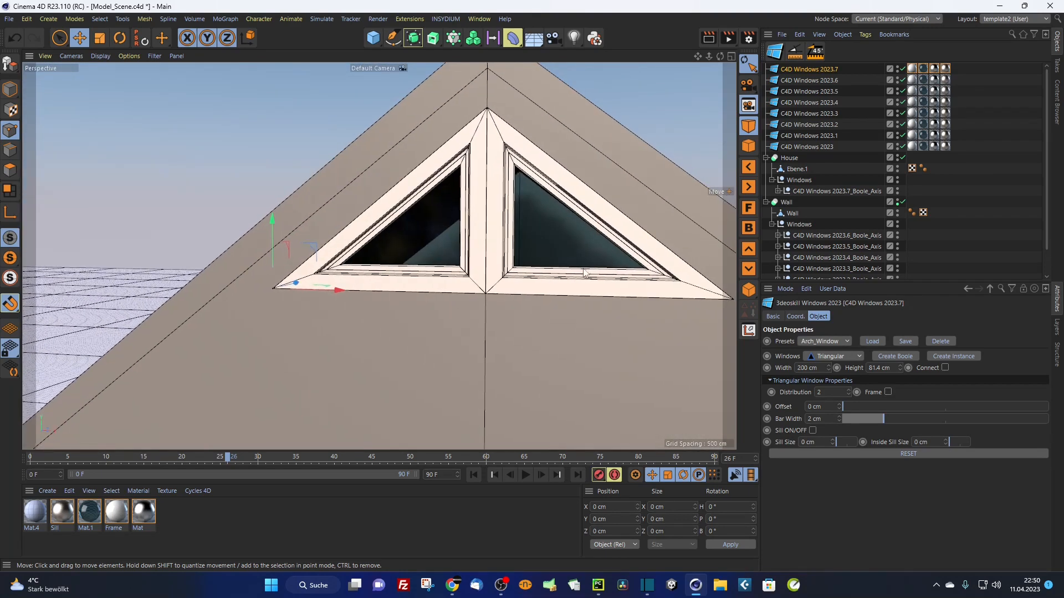
{"action": "left_click_drag", "start_coordinate": [581, 284], "coordinate": [524, 287], "text": "alt"}
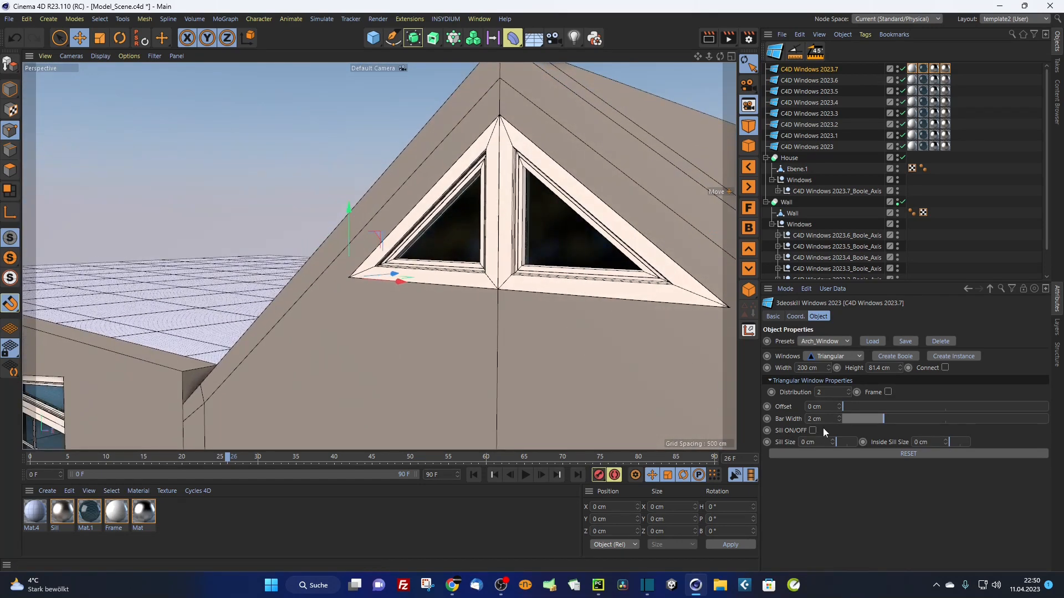
Step: Set the triangular window's distribution to 3 and render the active view of the house and wall
{"action": "left_click", "coordinate": [848, 390]}
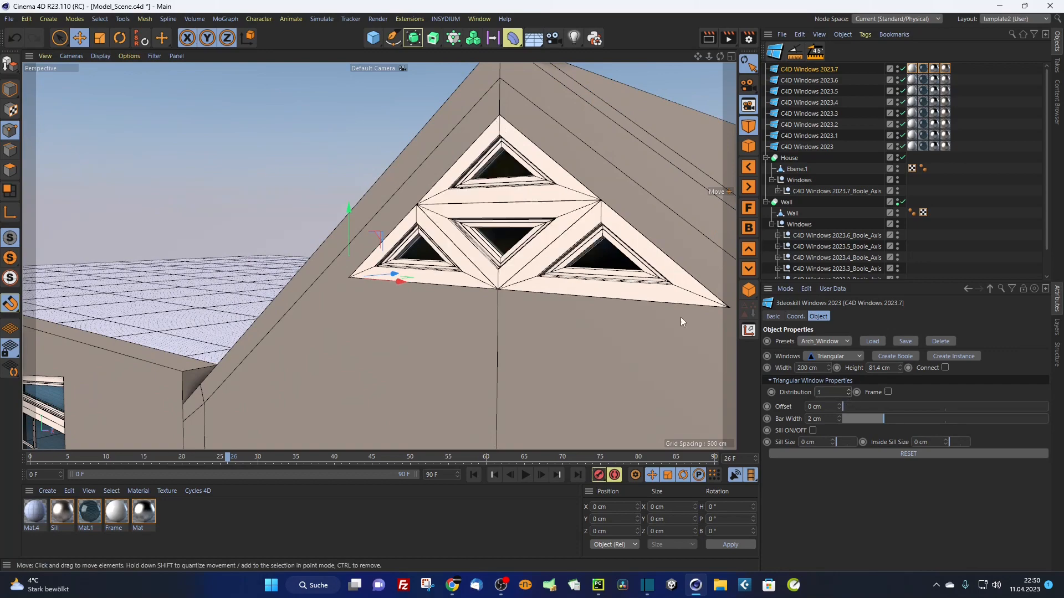
{"action": "left_click_drag", "start_coordinate": [680, 317], "coordinate": [482, 252], "text": "alt"}
{"action": "scroll", "coordinate": [573, 242], "scroll_direction": "up", "scroll_amount": 3}
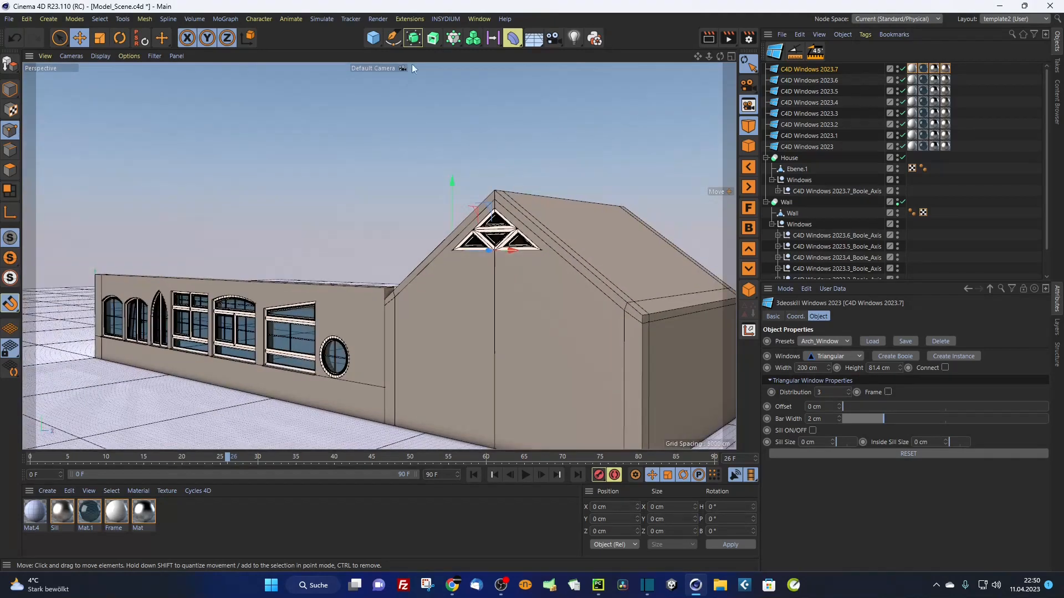
{"action": "left_click", "coordinate": [714, 38]}
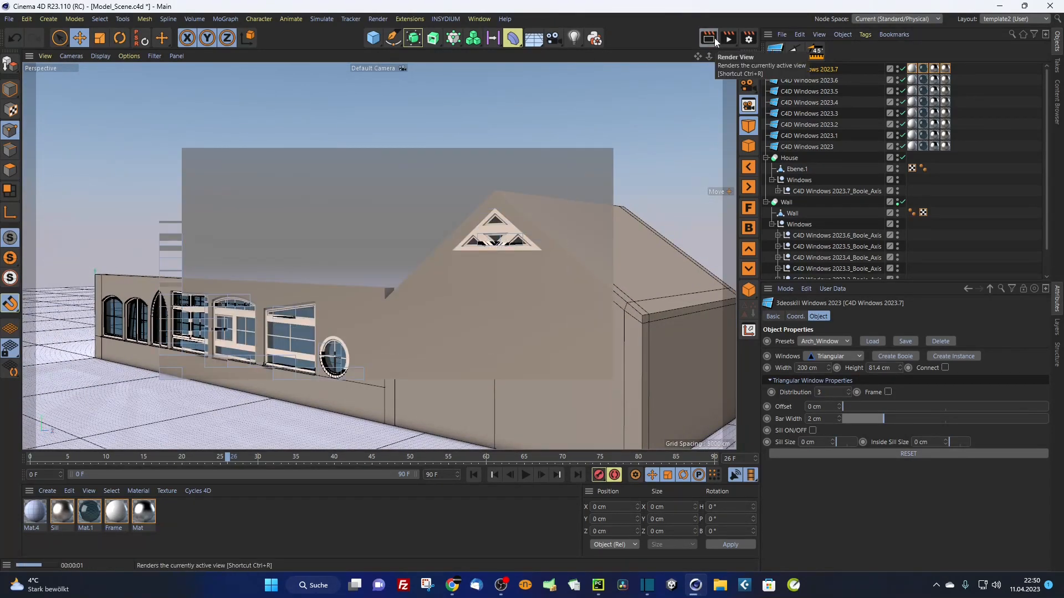
{"action": "left_click", "coordinate": [849, 391]}
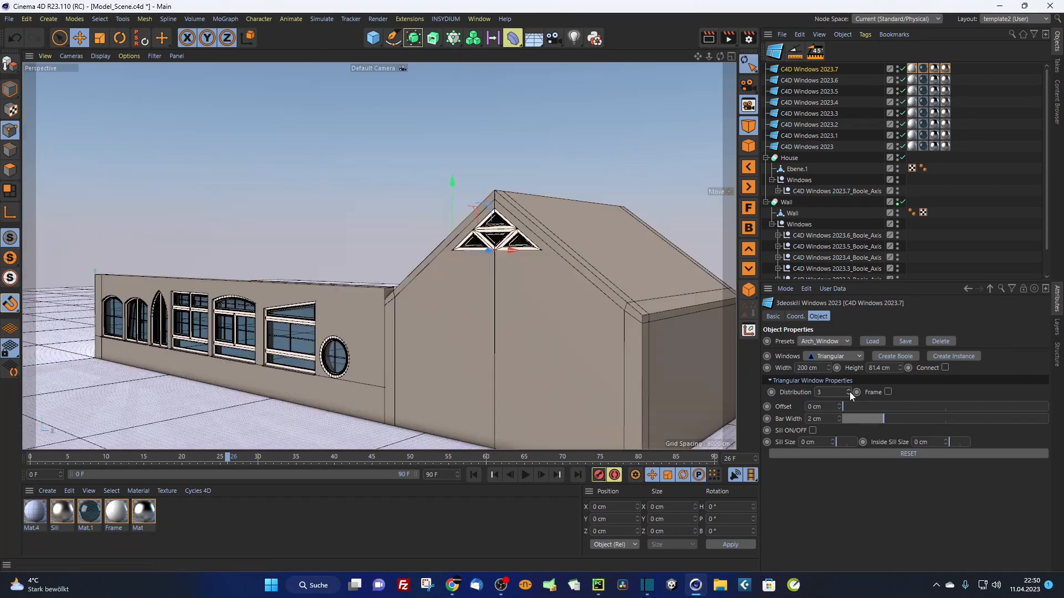
{"action": "scroll", "coordinate": [525, 225], "scroll_direction": "up", "scroll_amount": 3}
{"action": "scroll", "coordinate": [524, 226], "scroll_direction": "down", "scroll_amount": 3}
{"action": "left_click_drag", "start_coordinate": [484, 230], "coordinate": [510, 237], "text": "alt"}
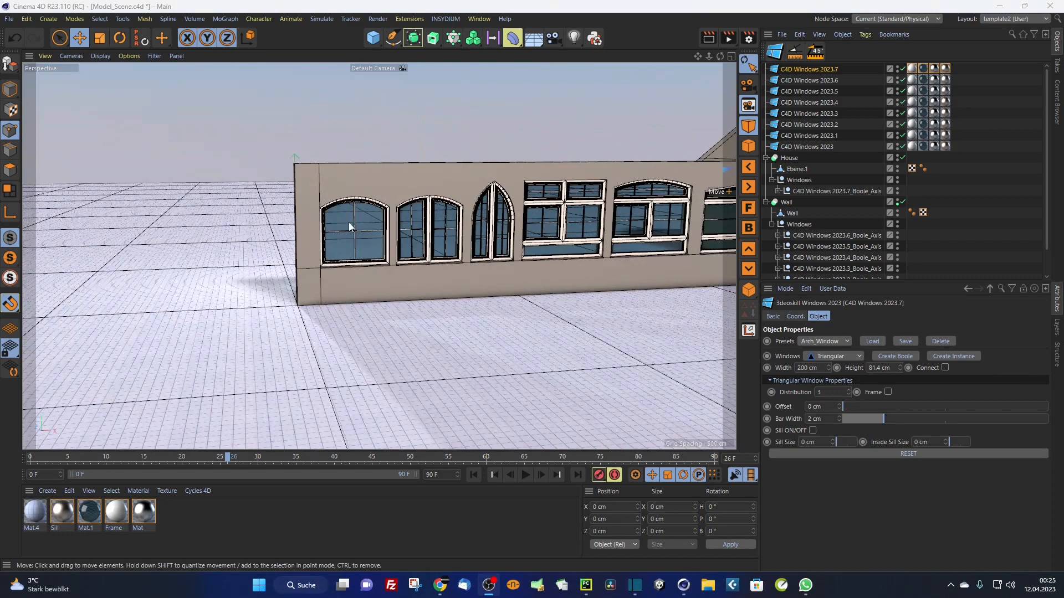
Step: Create an instance of the arched window C4D Windows 2023 and move it up above the wall
{"action": "scroll", "coordinate": [349, 225], "scroll_direction": "up", "scroll_amount": 4}
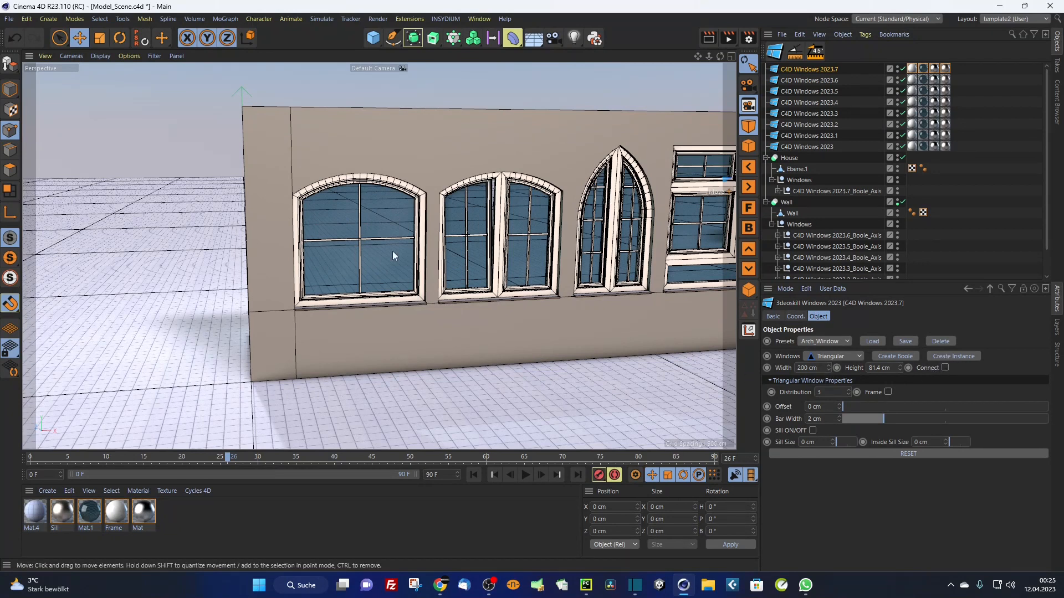
{"action": "left_click", "coordinate": [811, 147]}
{"action": "left_click_drag", "start_coordinate": [416, 289], "coordinate": [341, 261], "text": "alt"}
{"action": "left_click_drag", "start_coordinate": [360, 217], "coordinate": [371, 222], "text": "alt"}
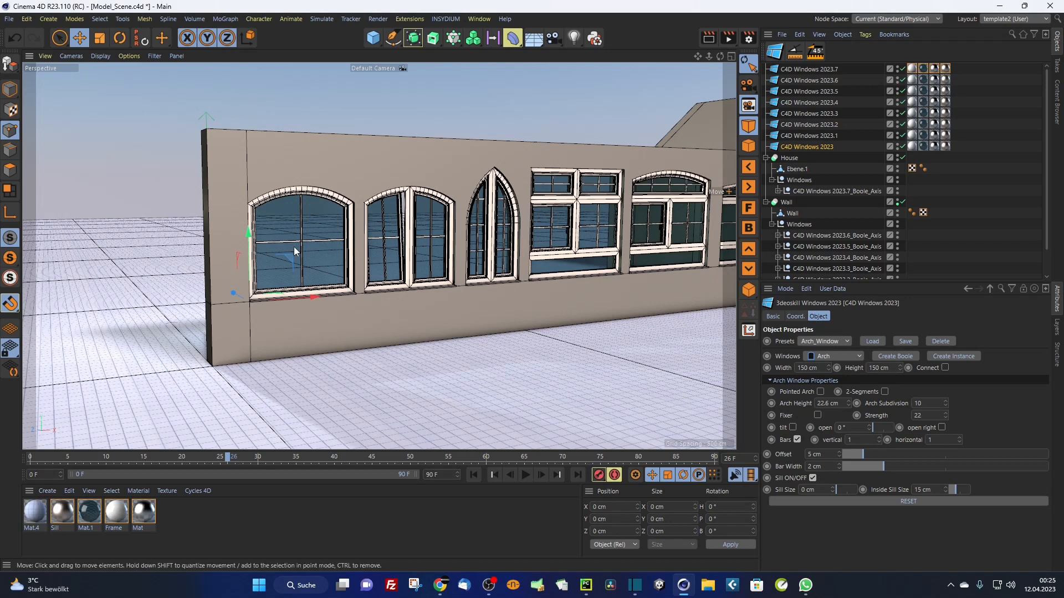
{"action": "scroll", "coordinate": [315, 234], "scroll_direction": "up", "scroll_amount": 4}
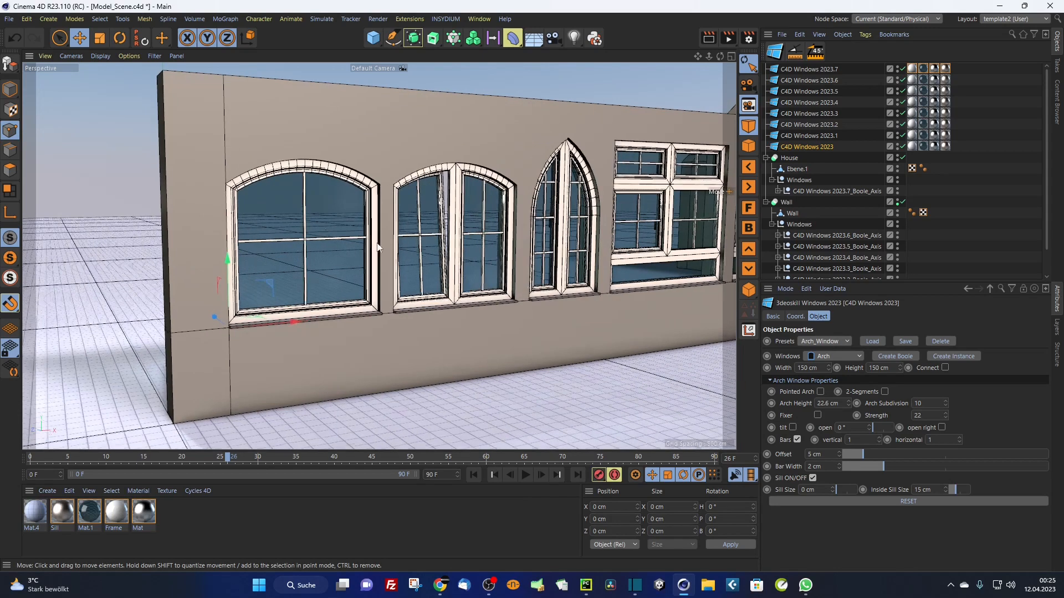
{"action": "left_click", "coordinate": [950, 357]}
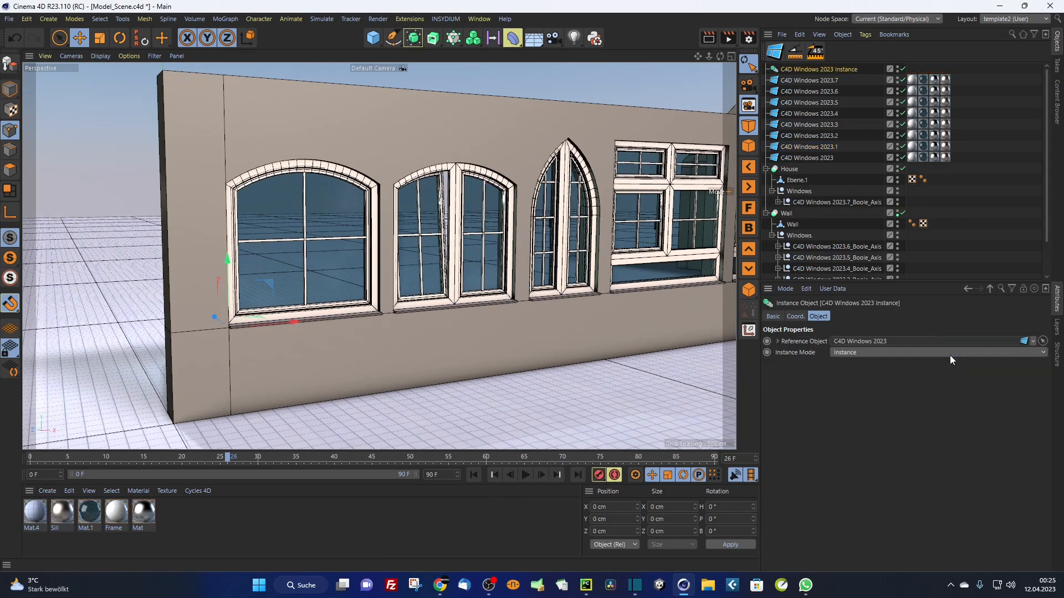
{"action": "scroll", "coordinate": [408, 281], "scroll_direction": "down", "scroll_amount": 4}
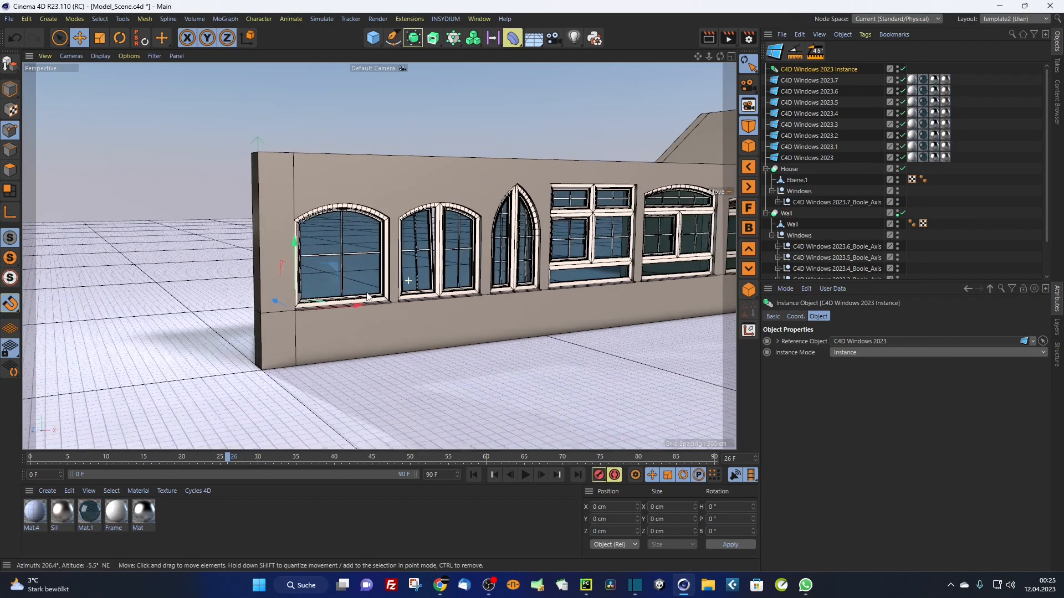
{"action": "left_click_drag", "start_coordinate": [286, 187], "coordinate": [277, 229]}
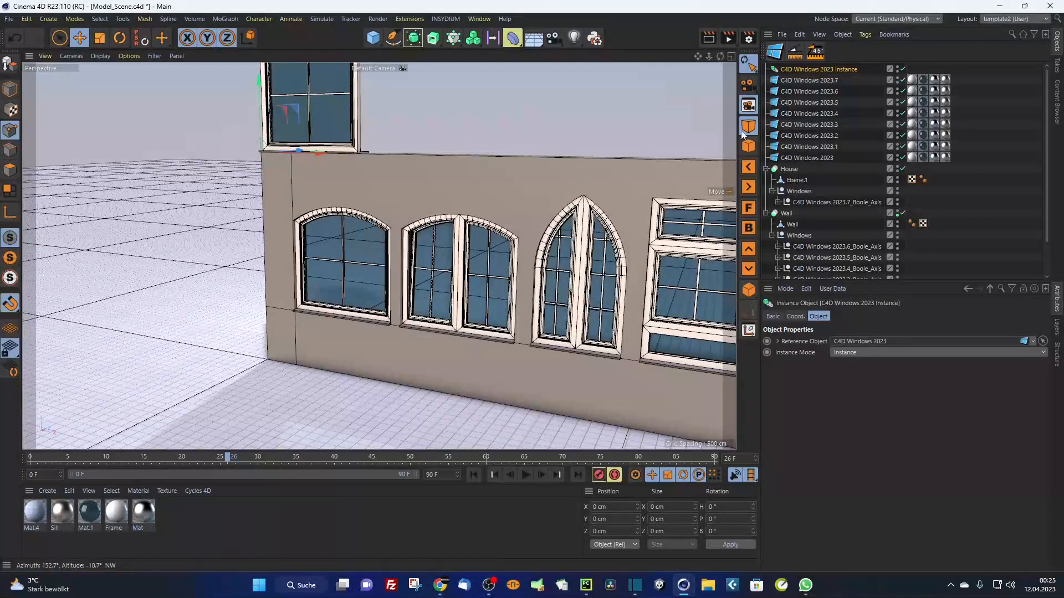
Step: Try disabling the original arched window and toggling its visibility, leaving it enabled and visible
{"action": "left_click", "coordinate": [904, 158]}
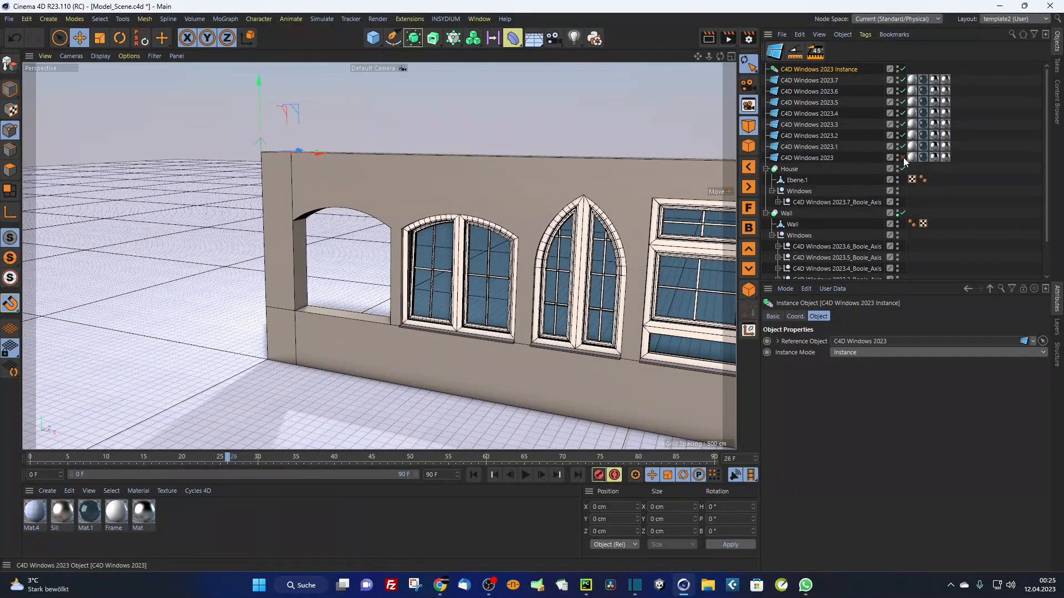
{"action": "left_click", "coordinate": [903, 157]}
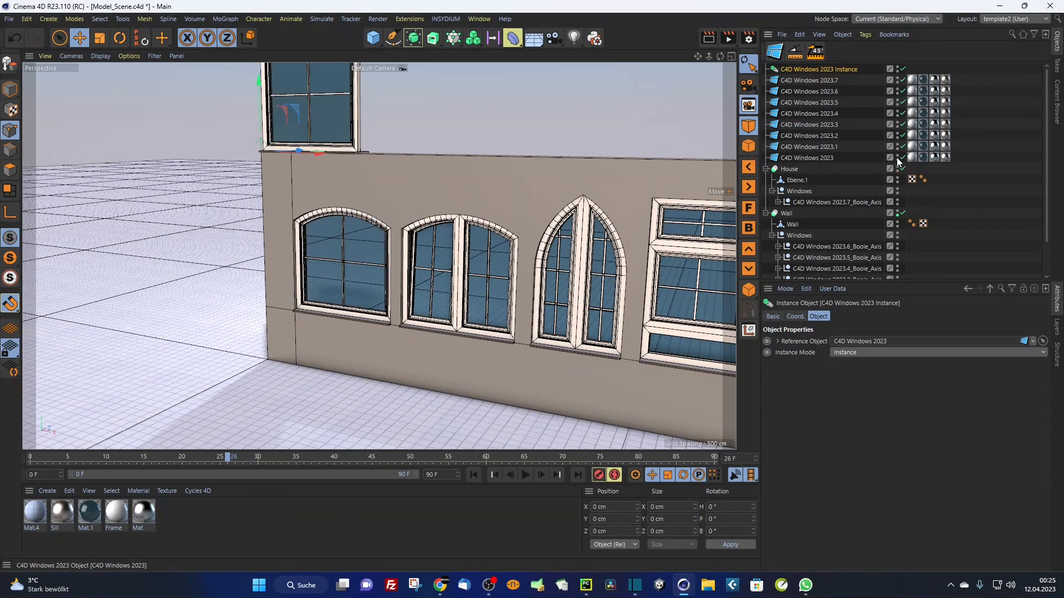
{"action": "left_click", "coordinate": [899, 157]}
{"action": "left_click", "coordinate": [897, 158]}
Step: Group the original C4D Windows 2023 under a null and hide that null
{"action": "left_click", "coordinate": [833, 157]}
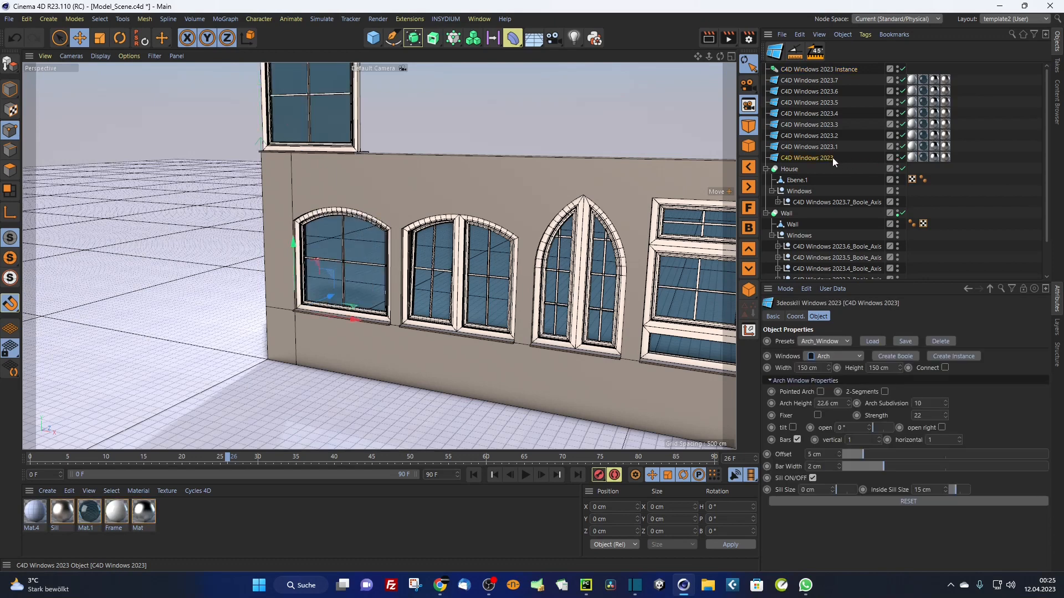
{"action": "key", "text": "alt+g"}
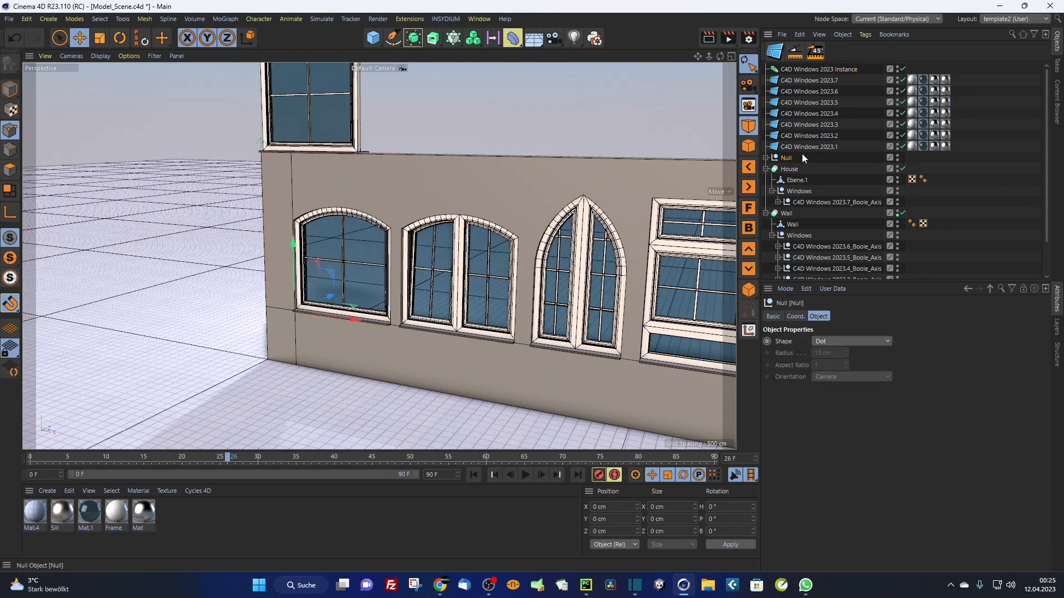
{"action": "left_click", "coordinate": [897, 157]}
Step: Move the window instance down into the empty arched opening at the wall's end
{"action": "left_click", "coordinate": [793, 68]}
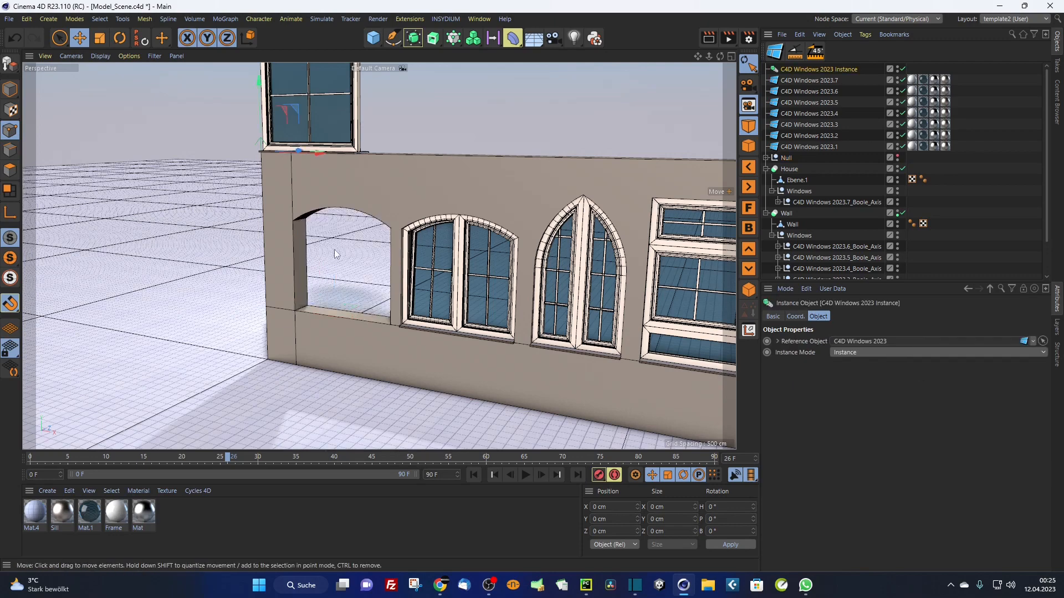
{"action": "scroll", "coordinate": [294, 278], "scroll_direction": "up", "scroll_amount": 3}
{"action": "right_click_drag", "start_coordinate": [294, 278], "coordinate": [340, 297], "text": "alt"}
{"action": "left_click_drag", "start_coordinate": [359, 350], "coordinate": [352, 327]}
{"action": "right_click_drag", "start_coordinate": [352, 327], "coordinate": [288, 324], "text": "alt"}
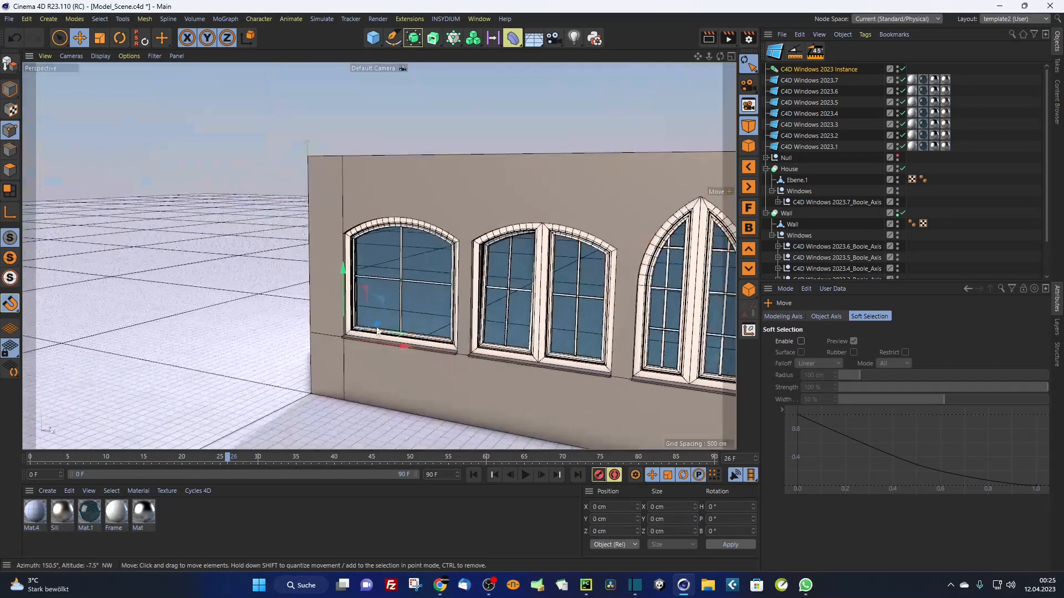
Step: Change the window instance's mode to Render Instance
{"action": "left_click", "coordinate": [813, 68]}
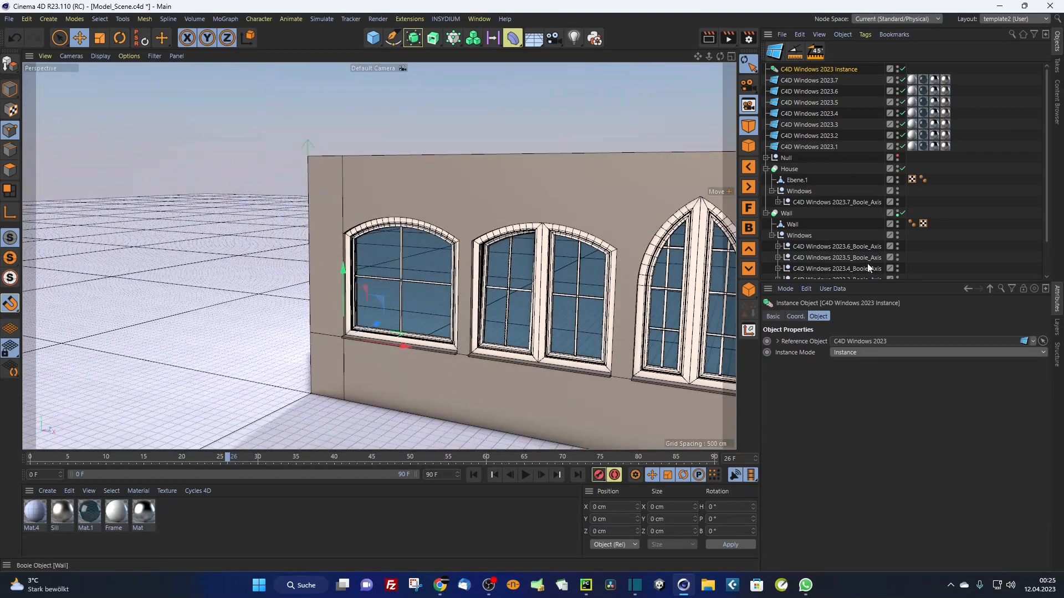
{"action": "left_click", "coordinate": [855, 352]}
{"action": "left_click", "coordinate": [858, 377]}
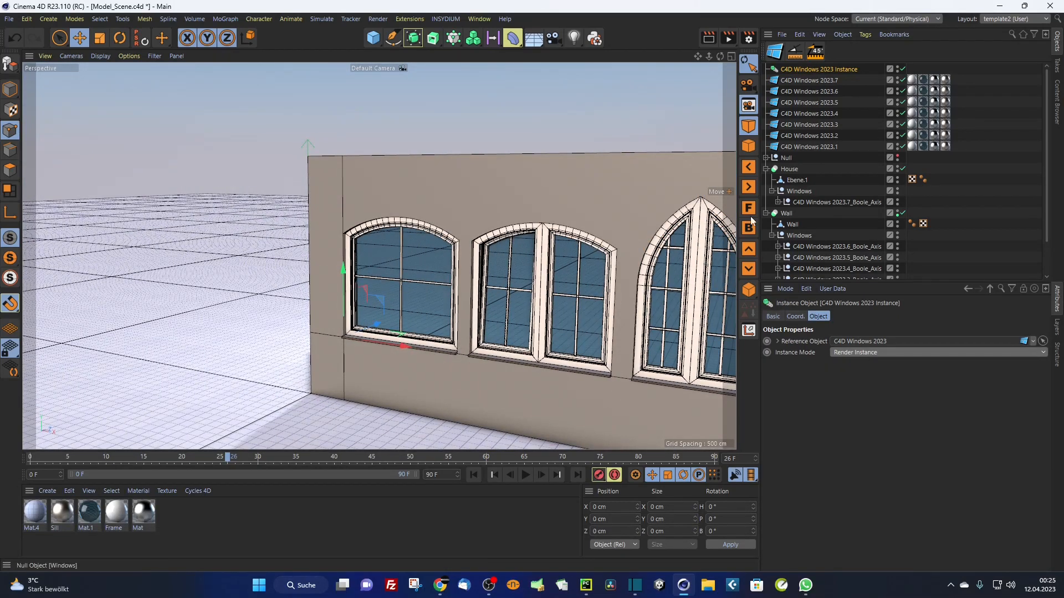
Step: Undo the Render Instance mode, the instance's move into the opening, and the grouping of the original window
{"action": "key", "text": "ctrl+z"}
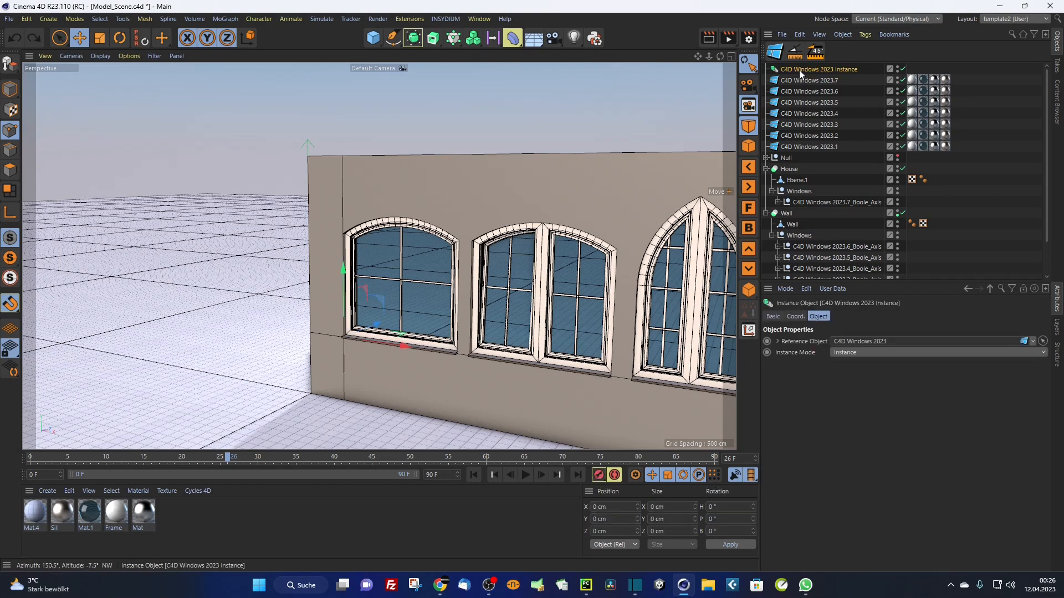
{"action": "key", "text": "ctrl+z"}
{"action": "key", "text": "ctrl+z"}
{"action": "key", "text": "ctrl+z"}
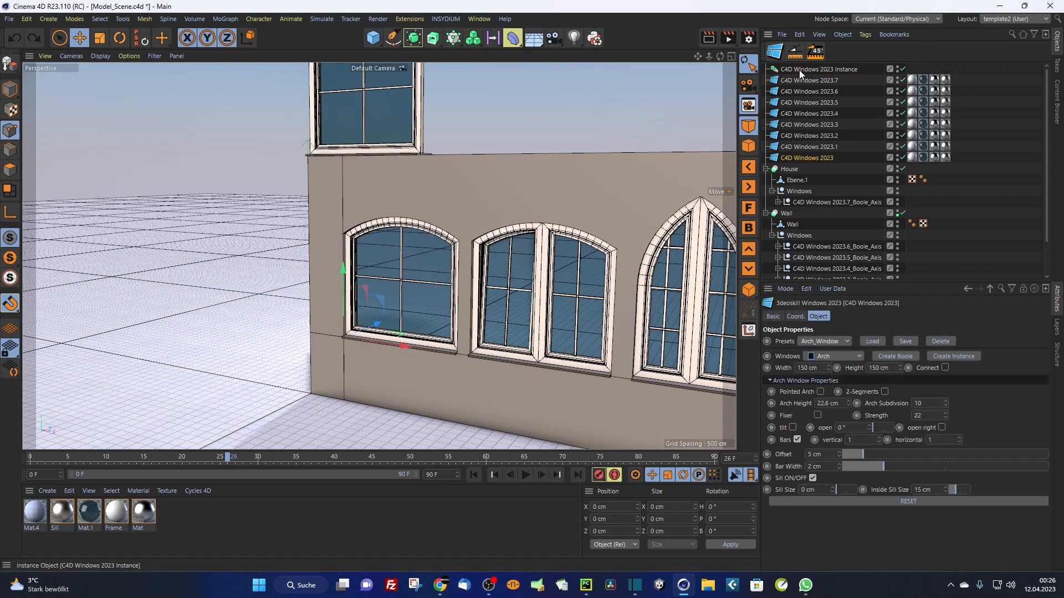
Step: Undo the creation of the C4D Windows 2023 instance
{"action": "key", "text": "ctrl+z"}
{"action": "key", "text": "ctrl+z"}
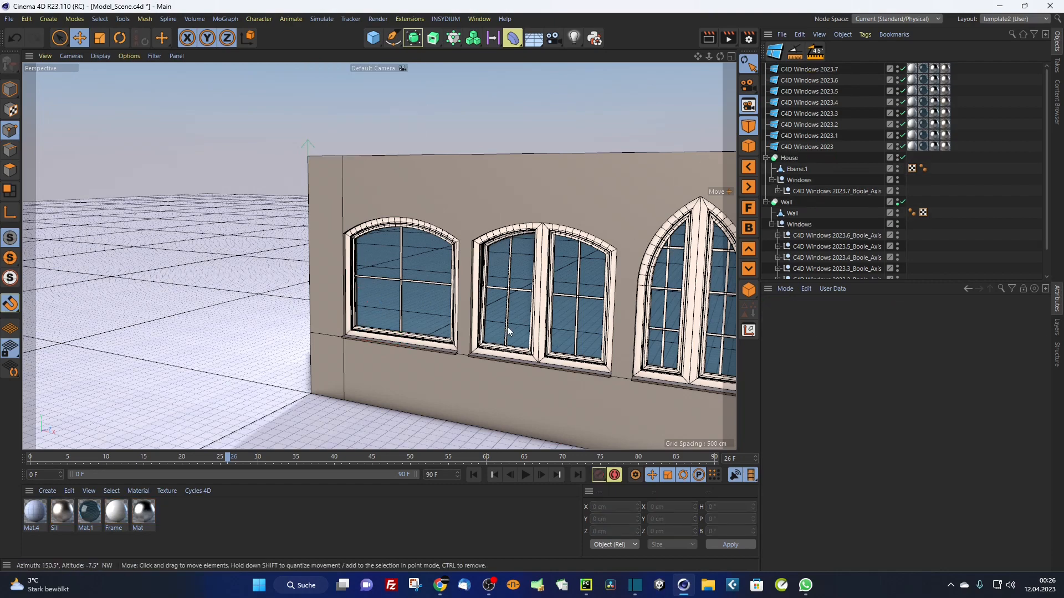
{"action": "left_click_drag", "start_coordinate": [507, 327], "coordinate": [430, 298], "text": "alt"}
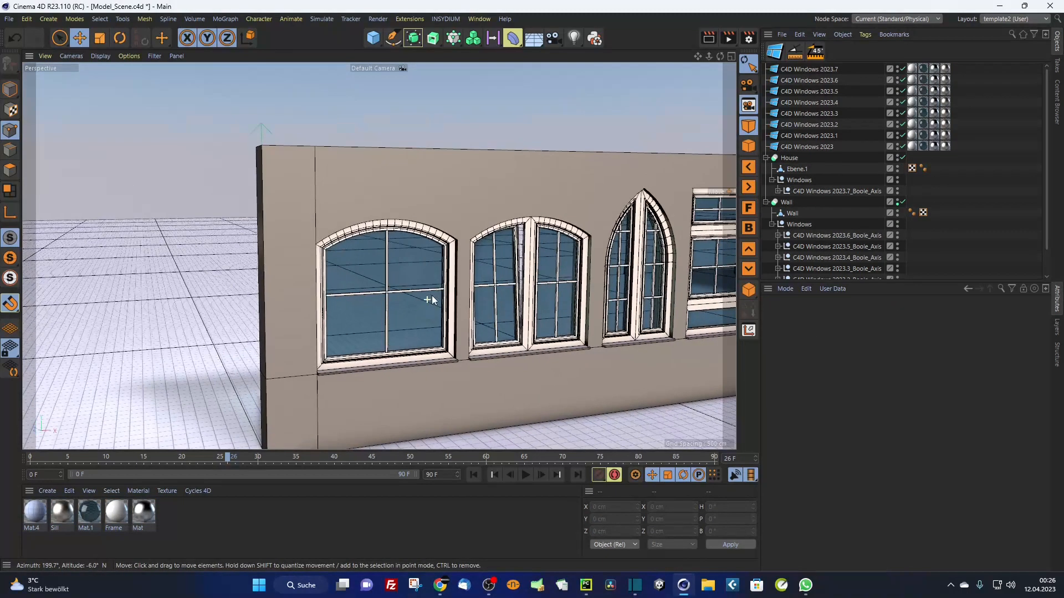
Step: Make the C4D Windows 2023 arch window editable and examine its Frame and Sill objects
{"action": "left_click", "coordinate": [809, 146]}
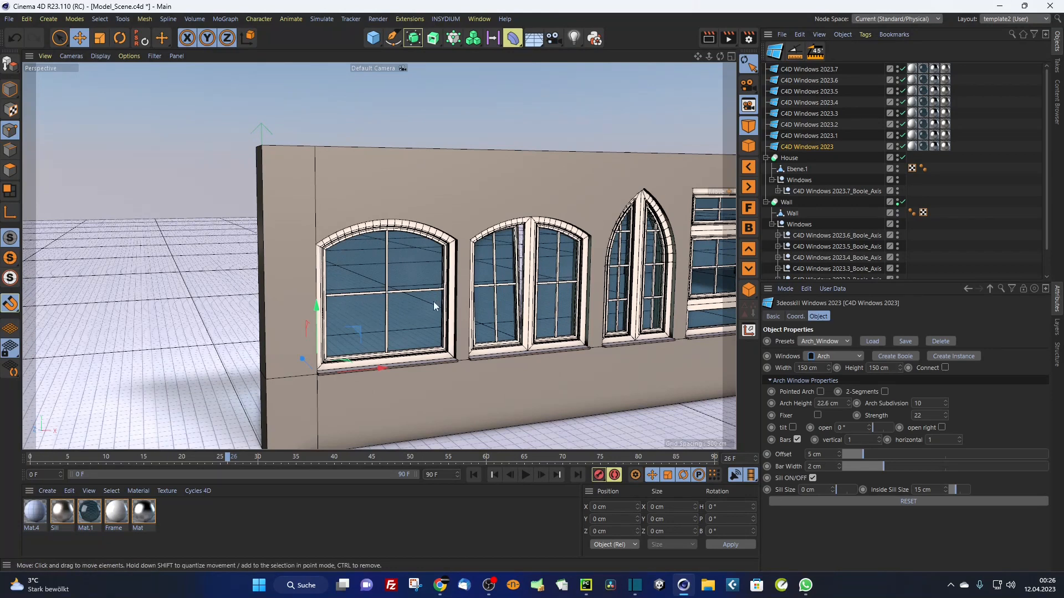
{"action": "left_click_drag", "start_coordinate": [404, 314], "coordinate": [377, 314], "text": "alt"}
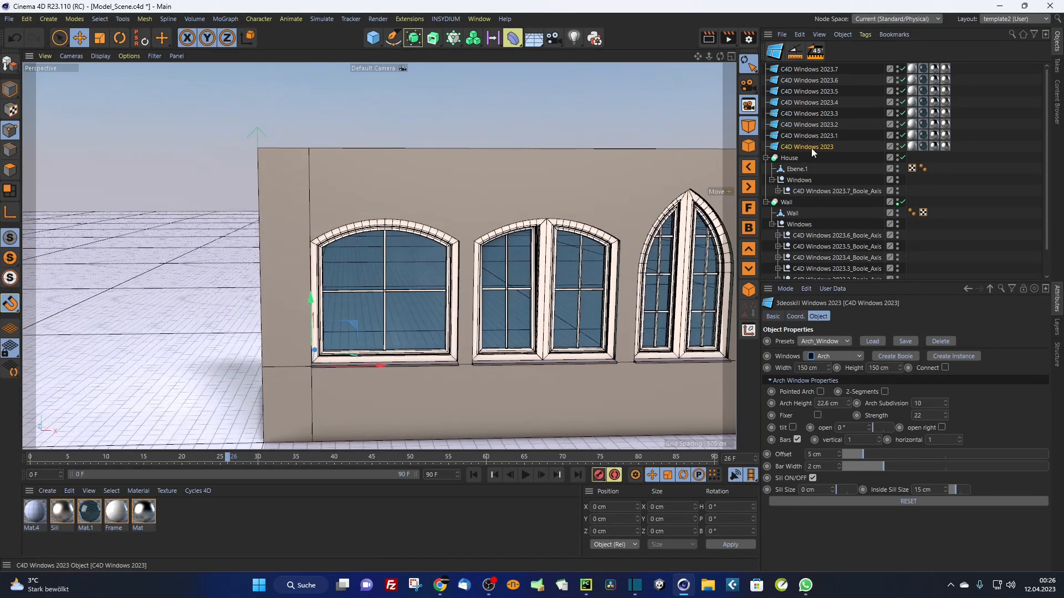
{"action": "left_click_drag", "start_coordinate": [424, 288], "coordinate": [398, 294], "text": "alt"}
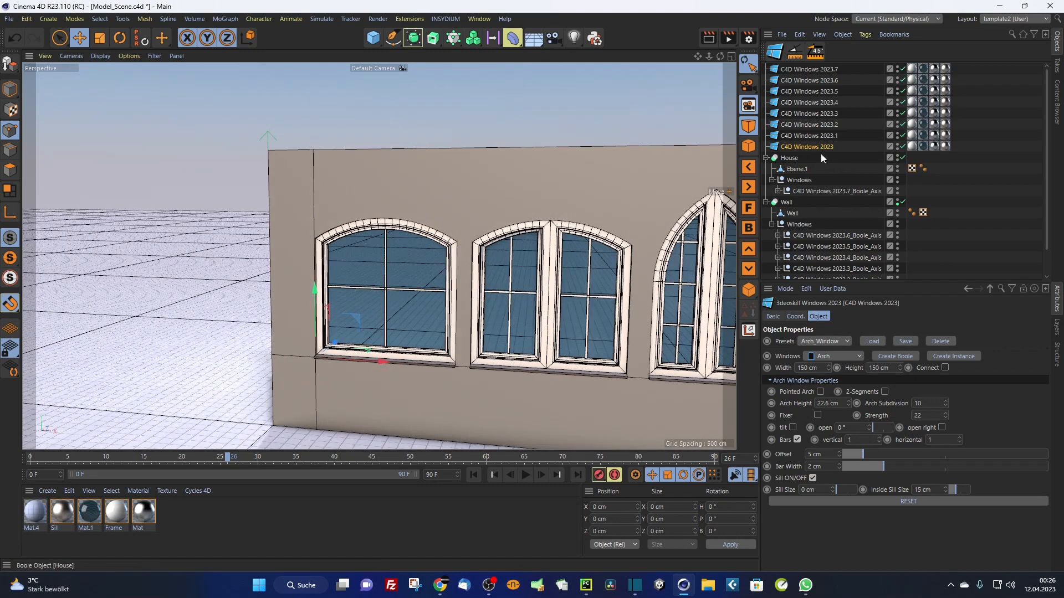
{"action": "key", "text": "c"}
{"action": "left_click", "coordinate": [766, 147]}
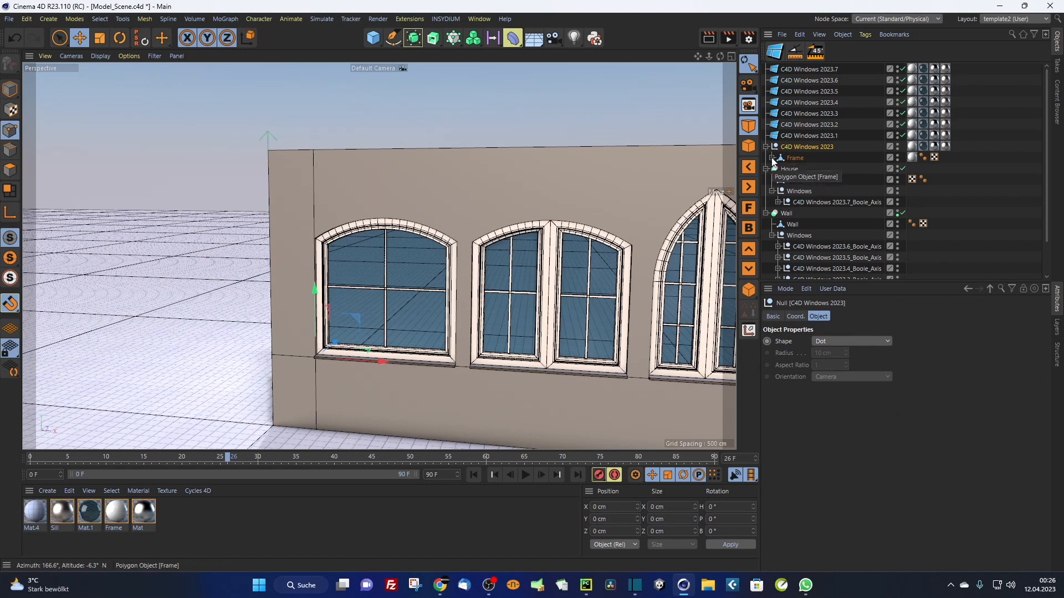
{"action": "left_click", "coordinate": [793, 159]}
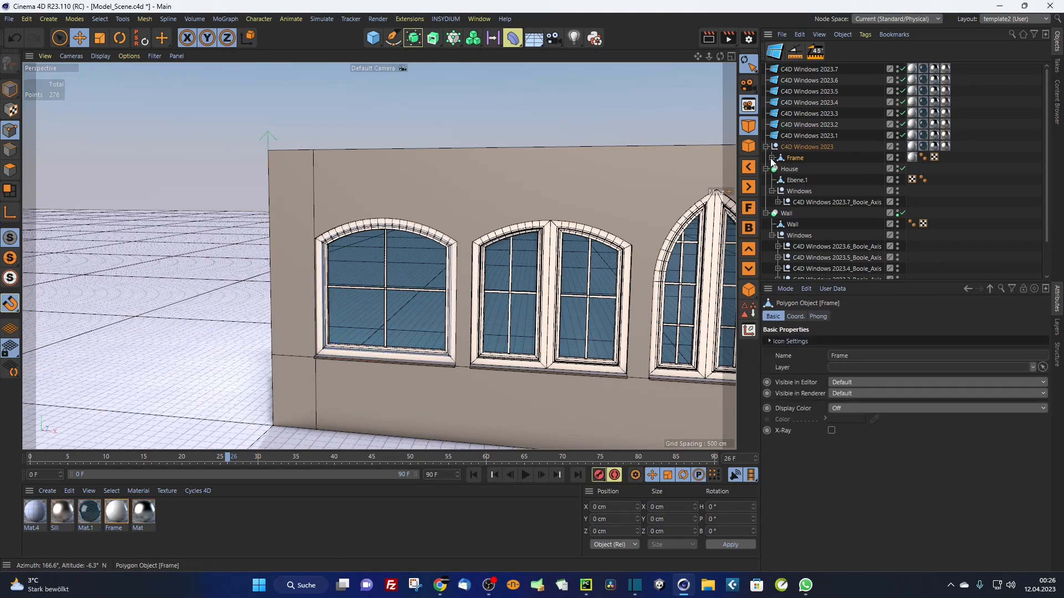
{"action": "left_click", "coordinate": [772, 158]}
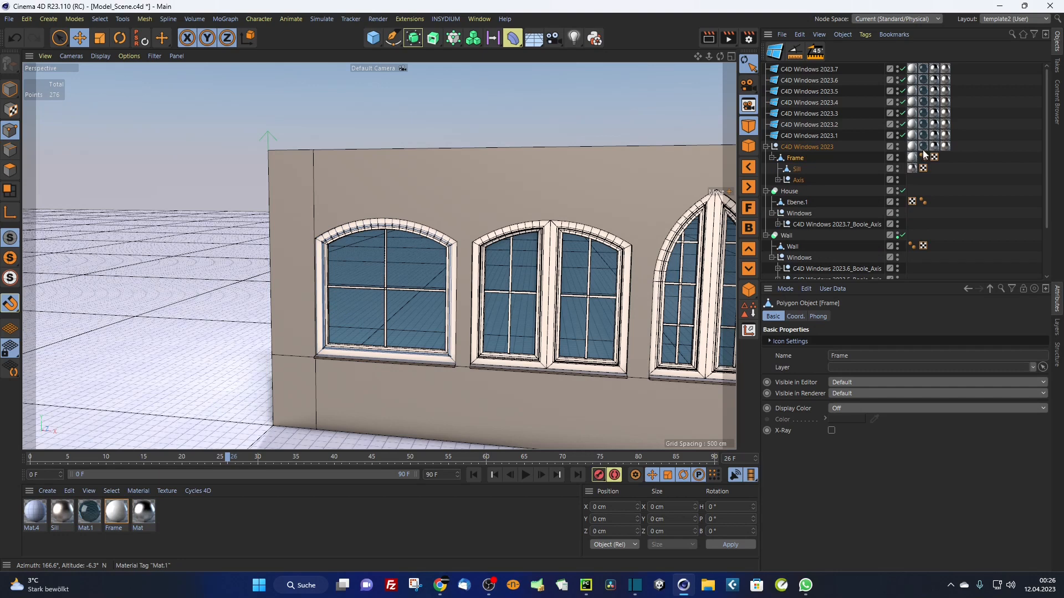
{"action": "left_click", "coordinate": [796, 169]}
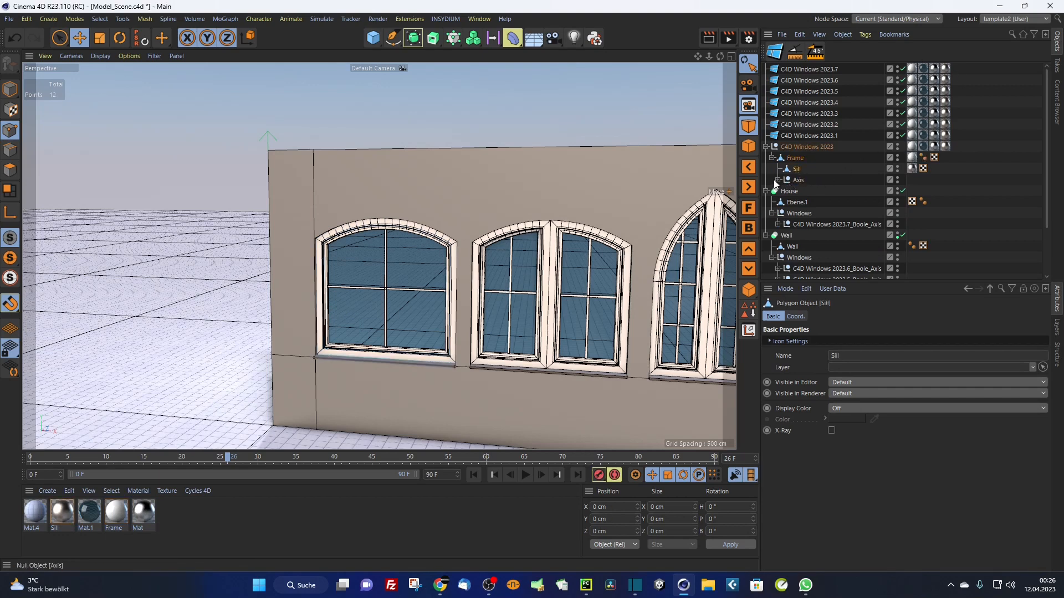
{"action": "left_click", "coordinate": [796, 159]}
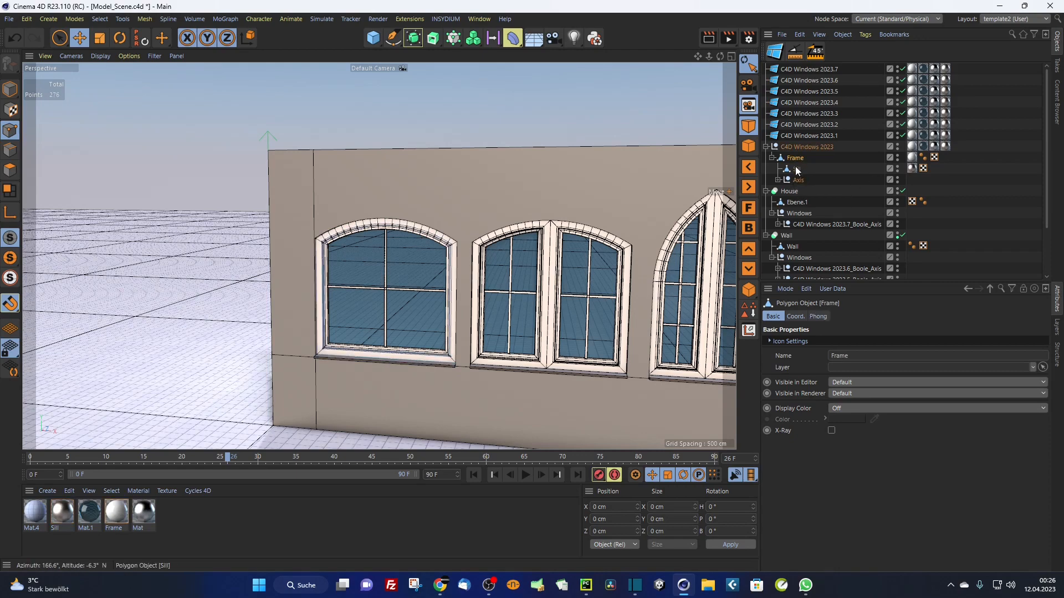
Step: Try to rotate the editable arch window's Axis null with the Rotate tool, viewing the window from its handle side
{"action": "left_click", "coordinate": [798, 181]}
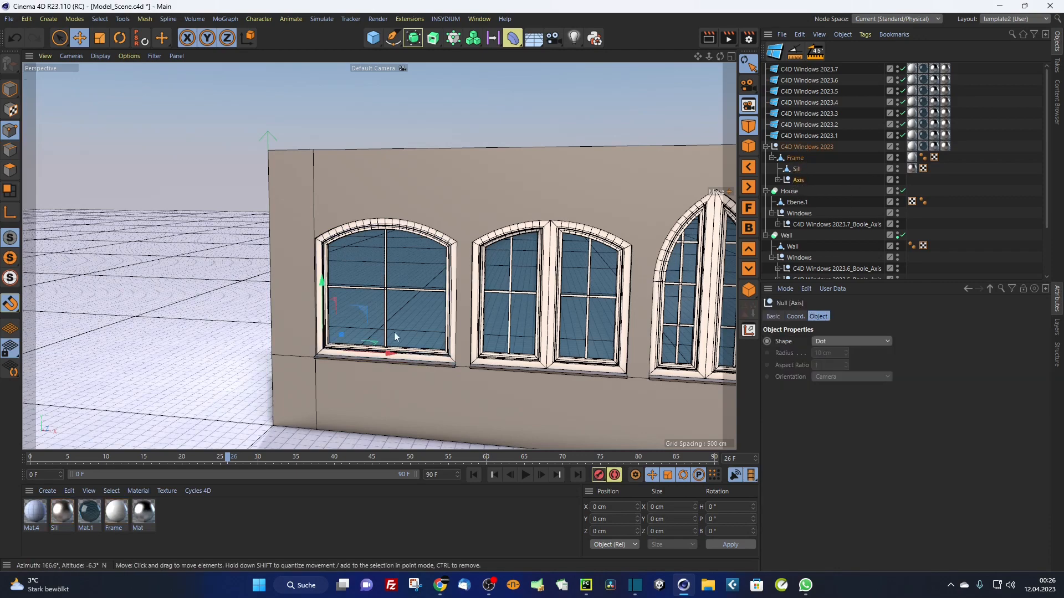
{"action": "scroll", "coordinate": [405, 322], "scroll_direction": "up", "scroll_amount": 5}
{"action": "left_click_drag", "start_coordinate": [411, 308], "coordinate": [488, 327], "text": "alt"}
{"action": "key", "text": "r"}
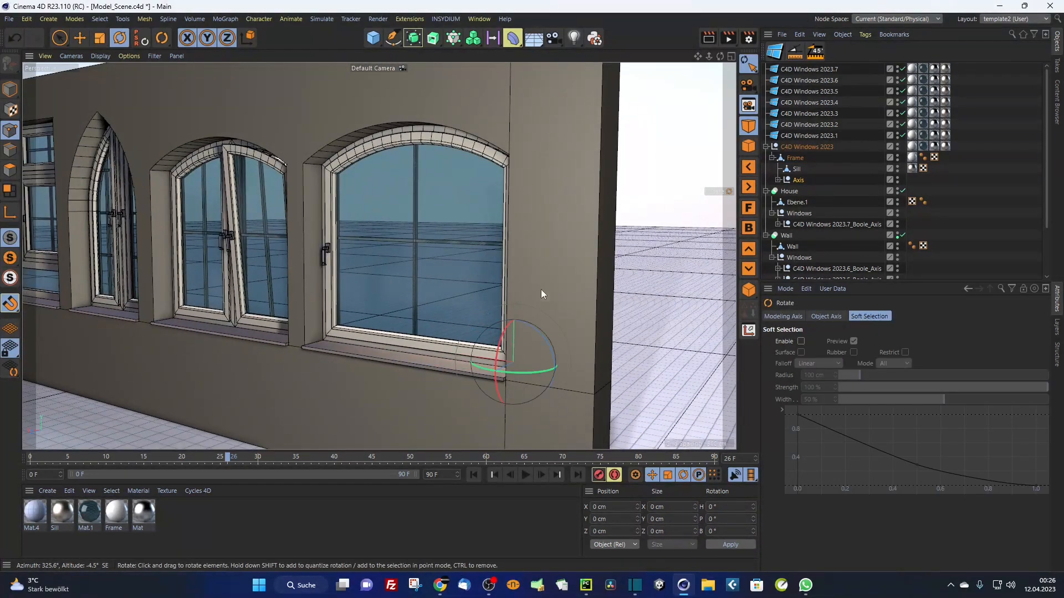
{"action": "left_click_drag", "start_coordinate": [541, 289], "coordinate": [533, 367], "text": "alt"}
{"action": "key", "text": "ctrl+z"}
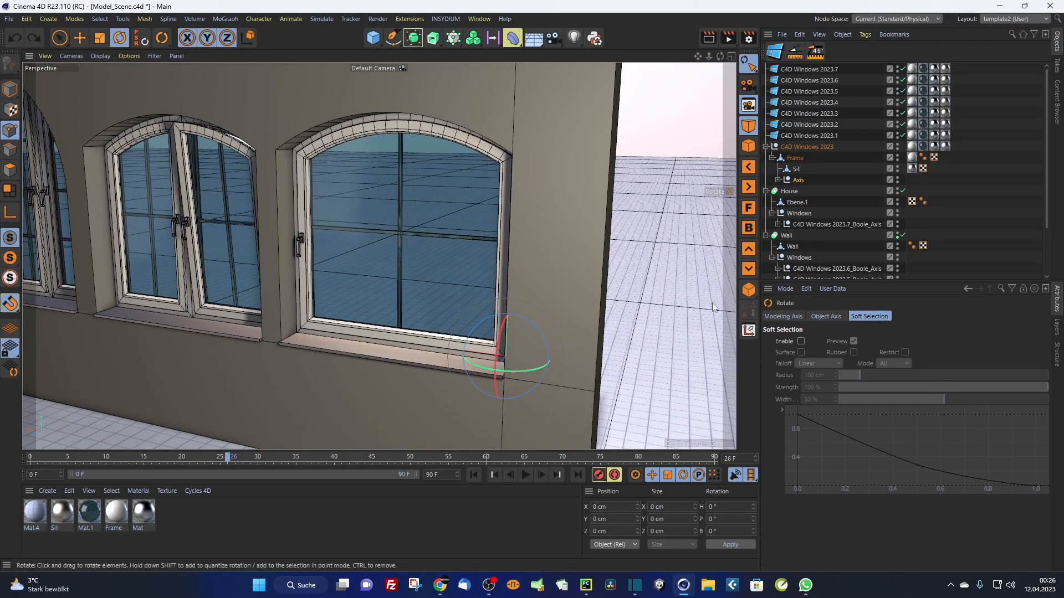
Step: Expand the Axis and Window objects and examine the Bars, handle and Glass parts one by one
{"action": "left_click", "coordinate": [778, 180]}
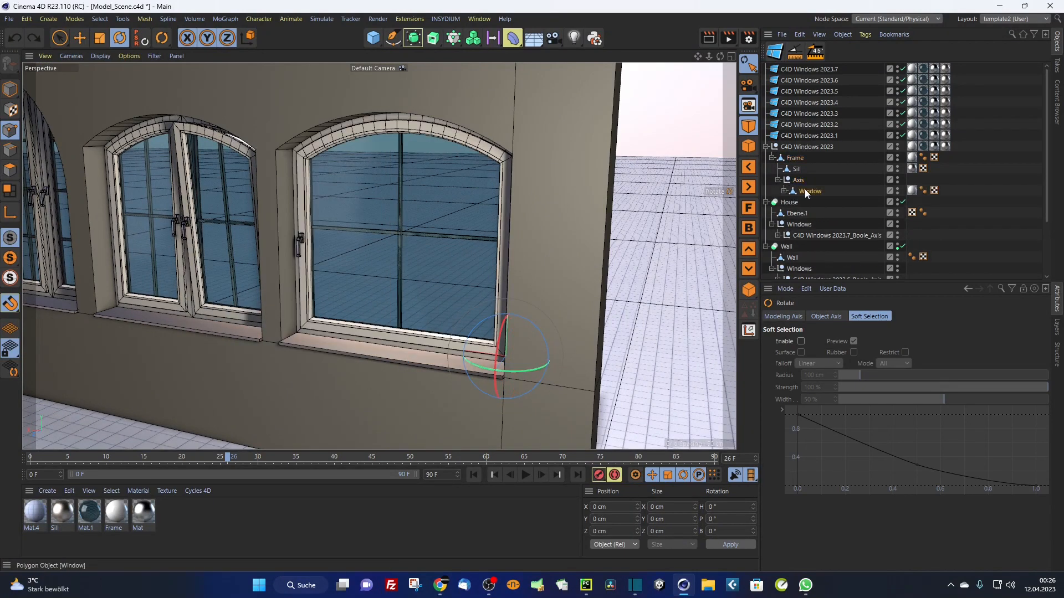
{"action": "left_click", "coordinate": [804, 190]}
{"action": "left_click", "coordinate": [782, 191]}
{"action": "left_click", "coordinate": [782, 191]}
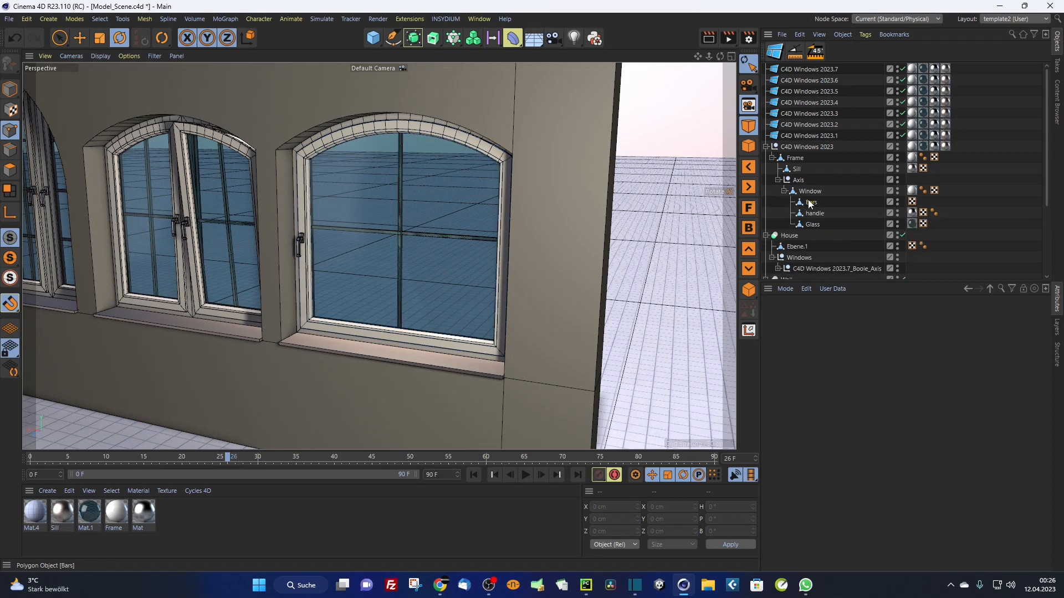
{"action": "left_click", "coordinate": [810, 203]}
{"action": "left_click", "coordinate": [814, 214]}
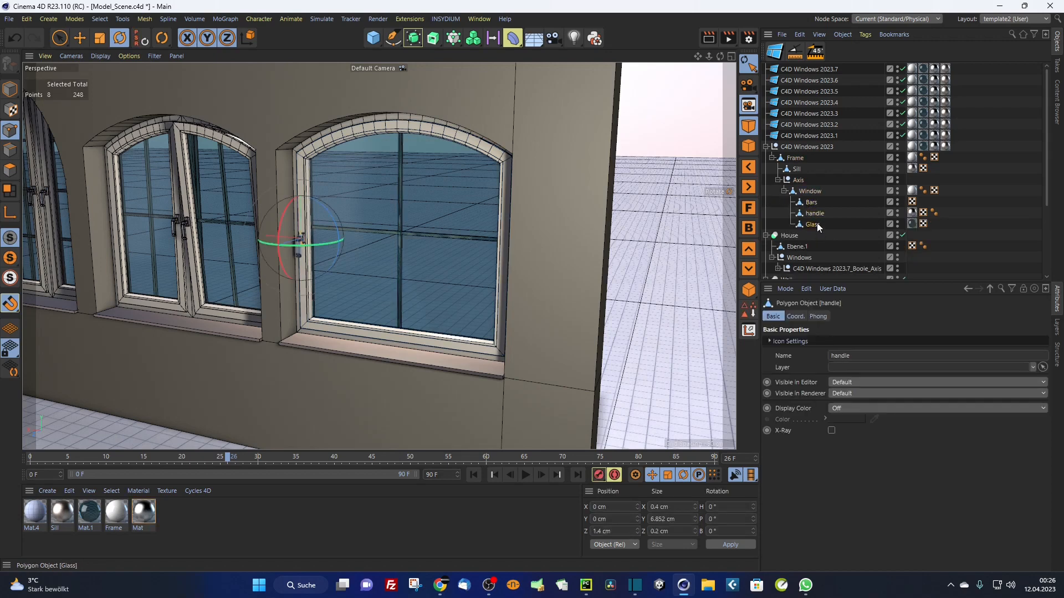
{"action": "left_click", "coordinate": [816, 222]}
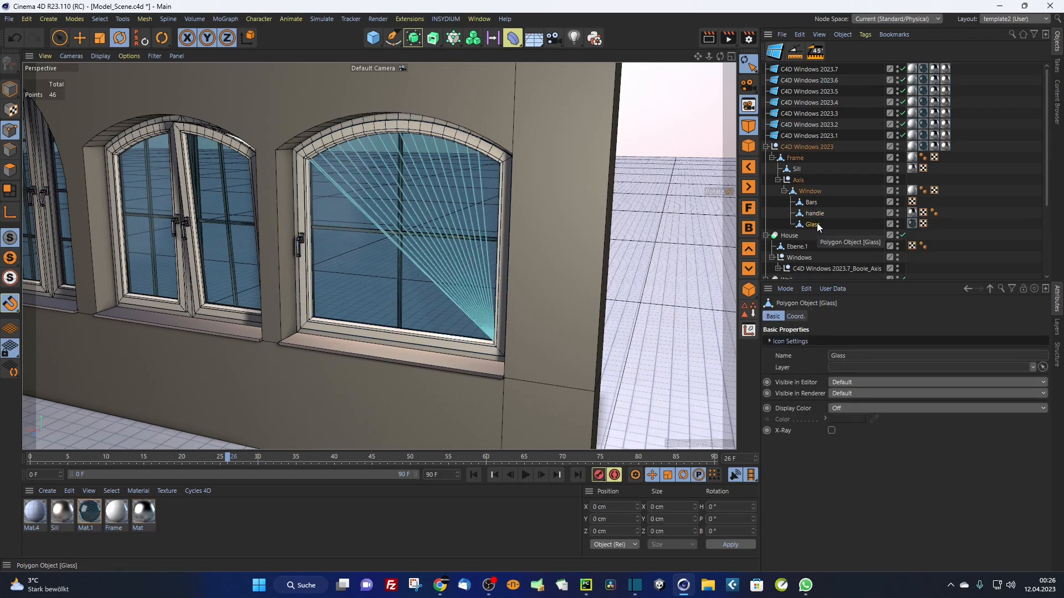
Step: Isolate the Glass object in the viewport to examine its mesh, and show the whole scene again
{"action": "left_click_drag", "start_coordinate": [666, 209], "coordinate": [610, 194], "text": "alt"}
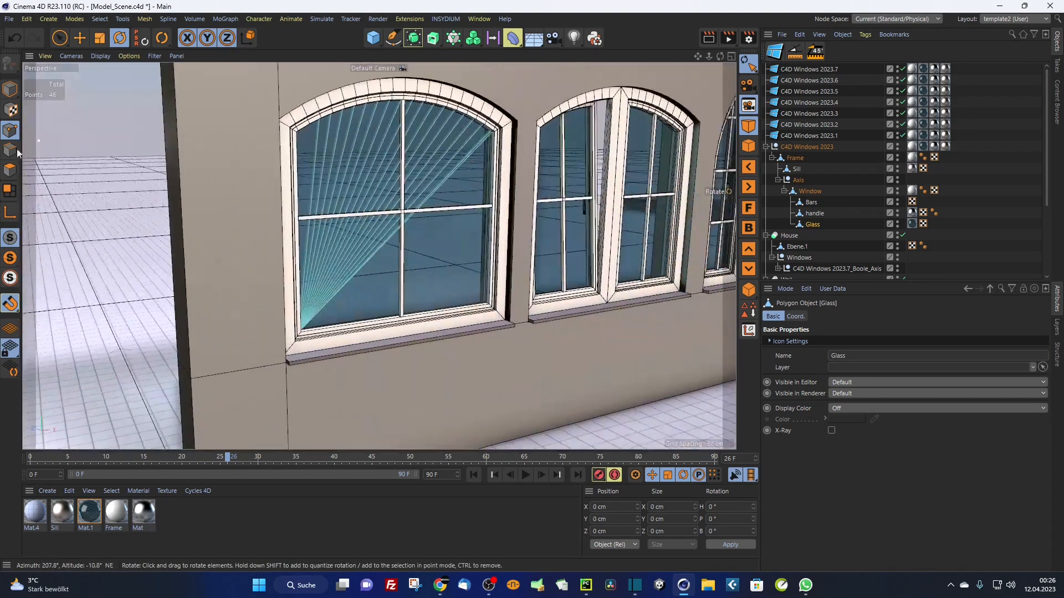
{"action": "left_click", "coordinate": [10, 258]}
{"action": "left_click_drag", "start_coordinate": [411, 171], "coordinate": [380, 161], "text": "alt"}
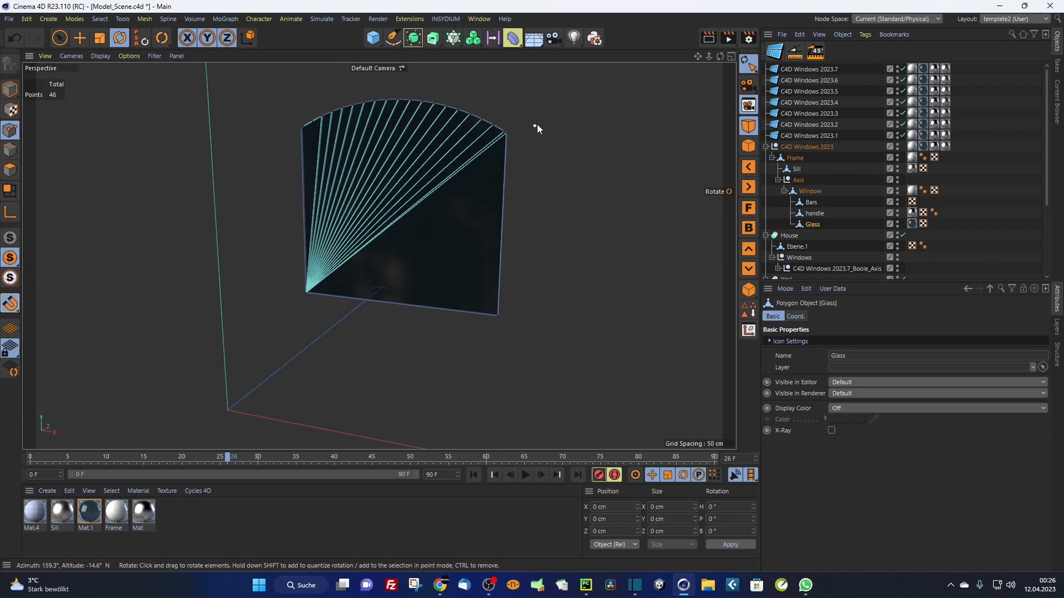
{"action": "right_click_drag", "start_coordinate": [537, 125], "coordinate": [590, 109], "text": "alt"}
{"action": "left_click_drag", "start_coordinate": [413, 161], "coordinate": [367, 175], "text": "alt"}
{"action": "right_click_drag", "start_coordinate": [367, 175], "coordinate": [192, 230], "text": "alt"}
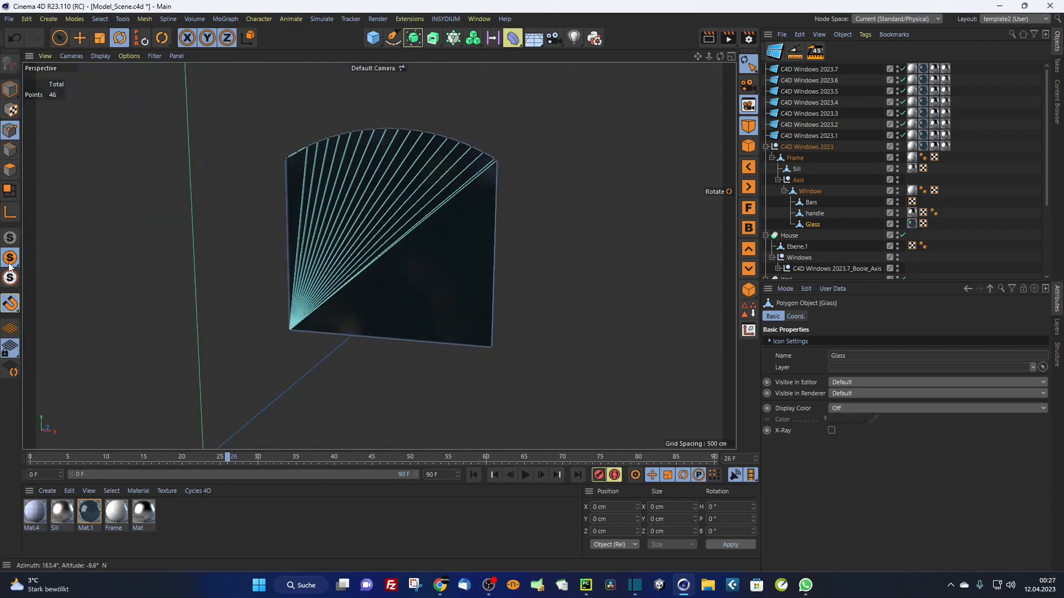
{"action": "left_click", "coordinate": [16, 244]}
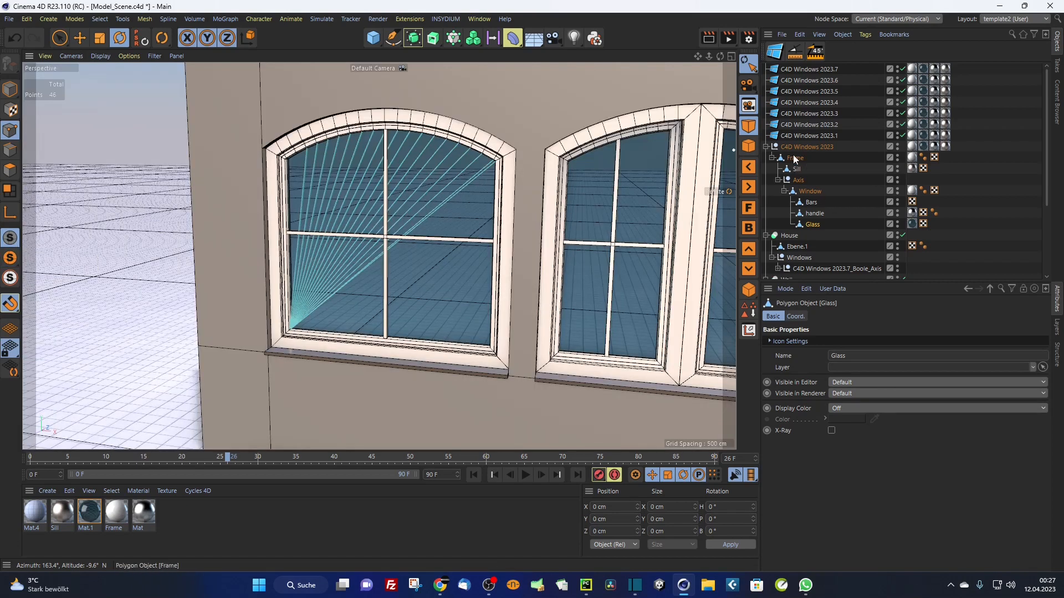
Step: Undo the part selections and the arch window's conversion to an editable object
{"action": "key", "text": "ctrl+z"}
{"action": "key", "text": "ctrl+z"}
{"action": "key", "text": "ctrl+z"}
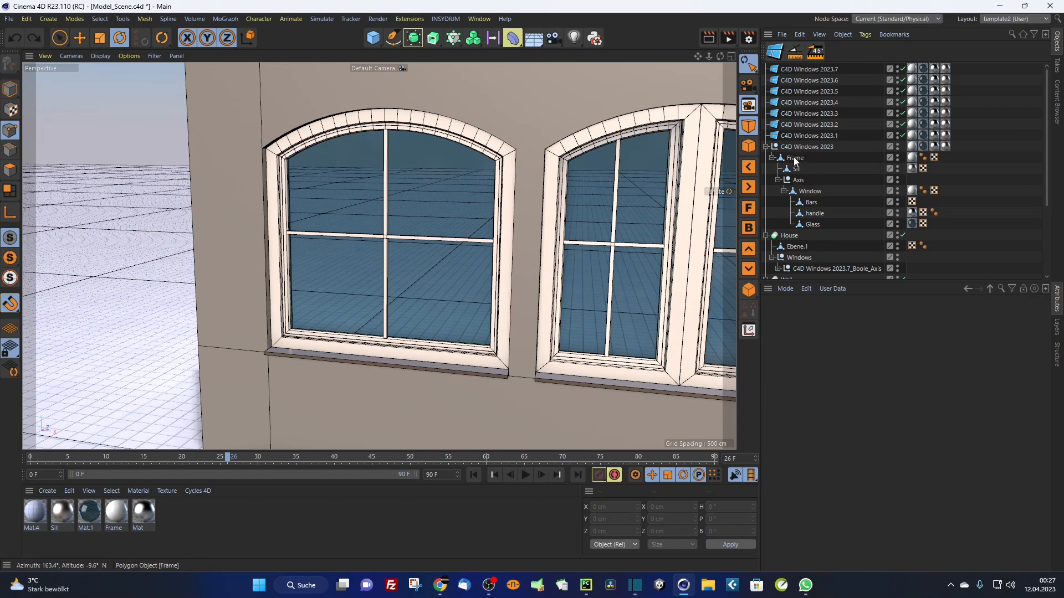
{"action": "key", "text": "ctrl+z"}
{"action": "key", "text": "ctrl+z"}
{"action": "key", "text": "ctrl+z"}
{"action": "key", "text": "ctrl+z"}
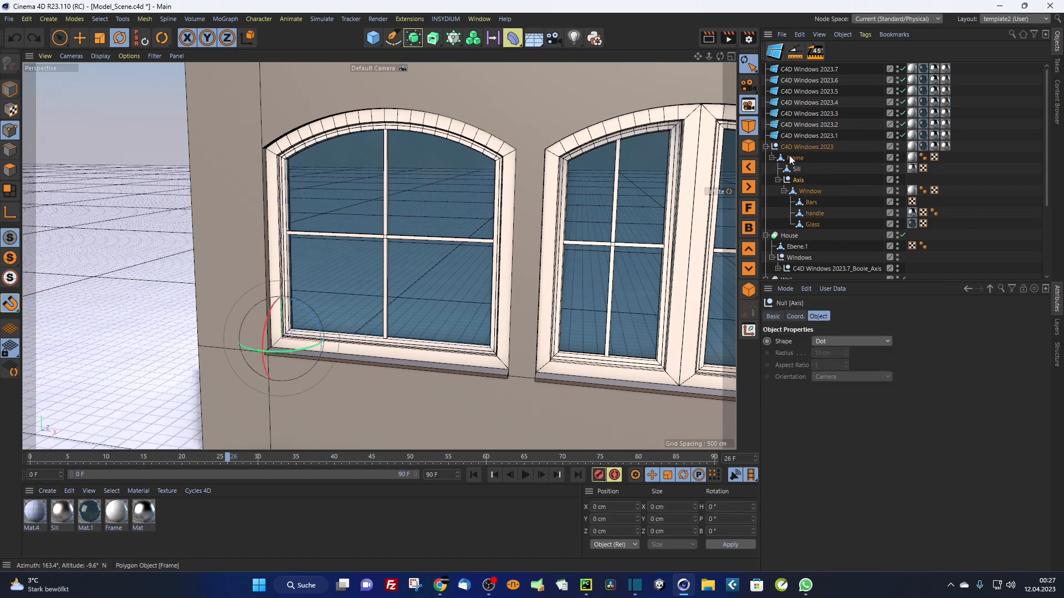
{"action": "key", "text": "ctrl+z"}
{"action": "key", "text": "ctrl+z"}
{"action": "key", "text": "ctrl+z"}
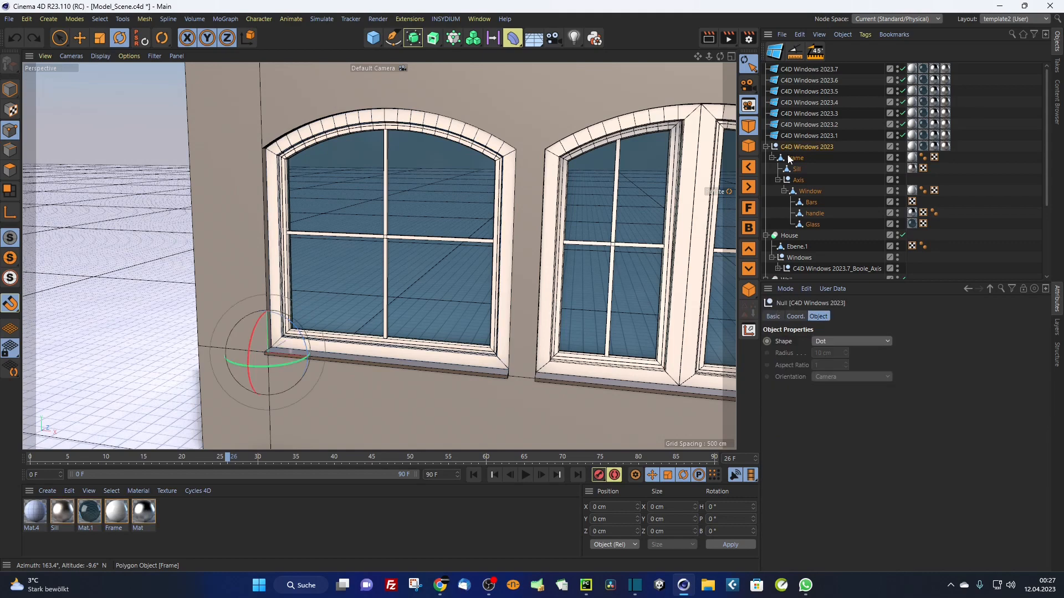
Step: Enable Connect on the C4D Windows 2023 arch window, make it editable, and select its Window - Arch mesh
{"action": "mouse_move", "coordinate": [470, 302]}
{"action": "left_mouse_down", "text": "alt"}
{"action": "mouse_move", "coordinate": [515, 297]}
{"action": "mouse_move", "coordinate": [478, 286]}
{"action": "left_mouse_up", "text": "alt"}
{"action": "scroll", "coordinate": [477, 285], "scroll_direction": "down", "scroll_amount": 4}
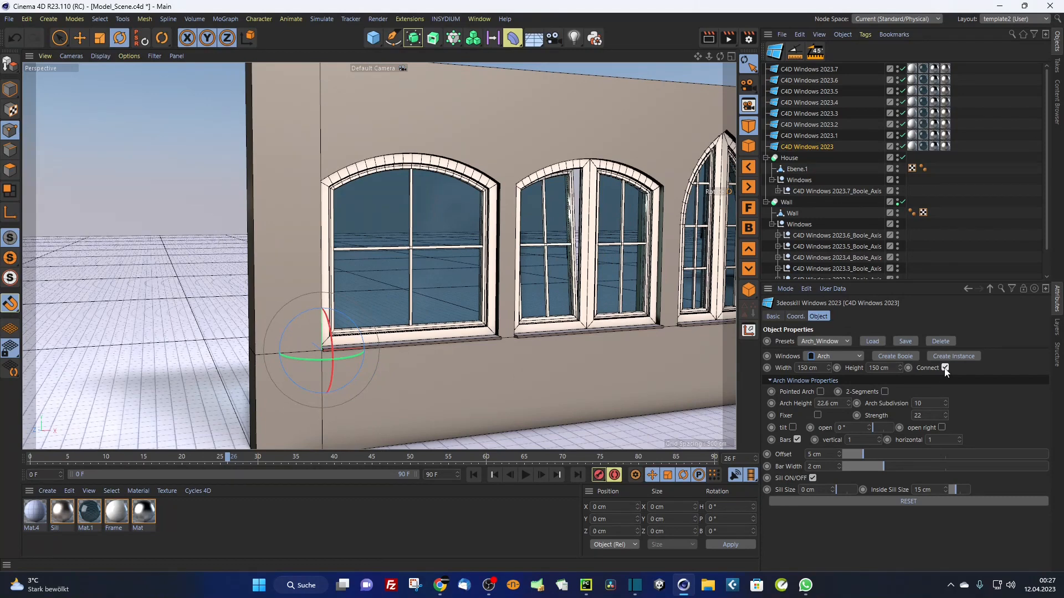
{"action": "left_click", "coordinate": [944, 368]}
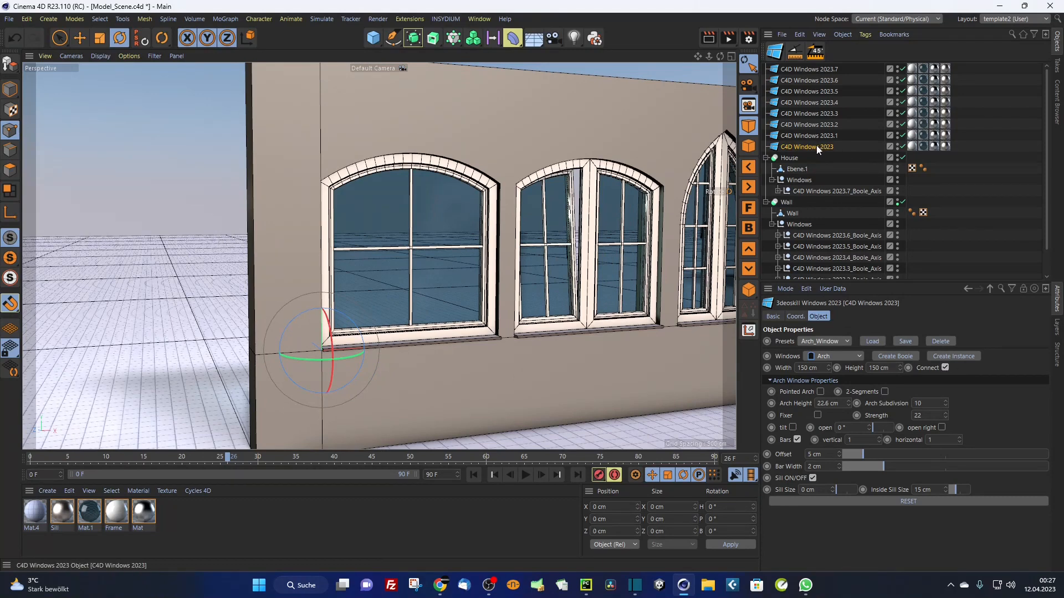
{"action": "key", "text": "c"}
{"action": "left_click", "coordinate": [766, 147]}
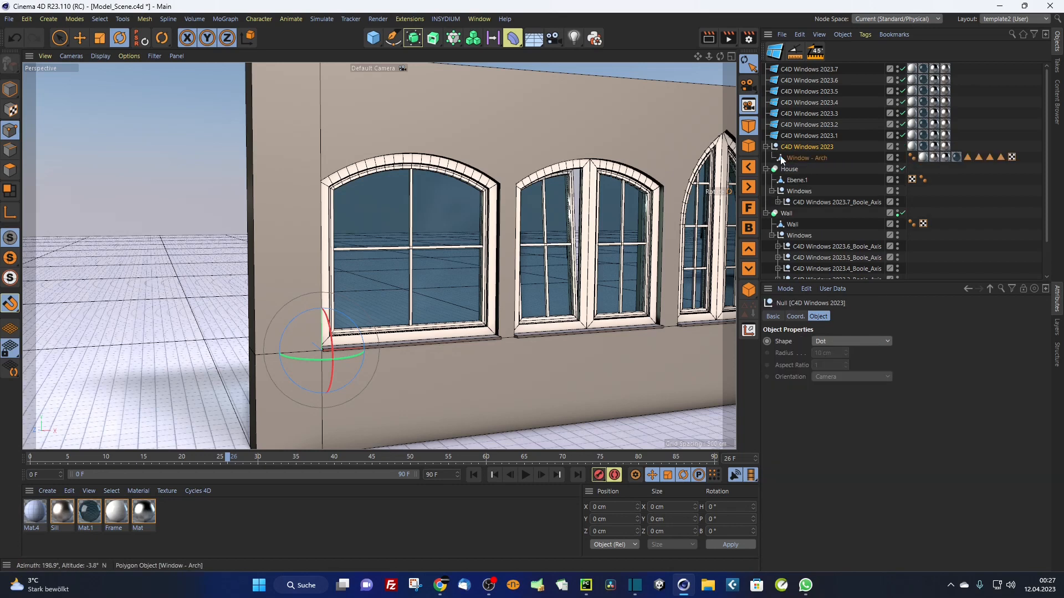
{"action": "left_click", "coordinate": [798, 159]}
{"action": "left_click_drag", "start_coordinate": [559, 266], "coordinate": [503, 267], "text": "alt"}
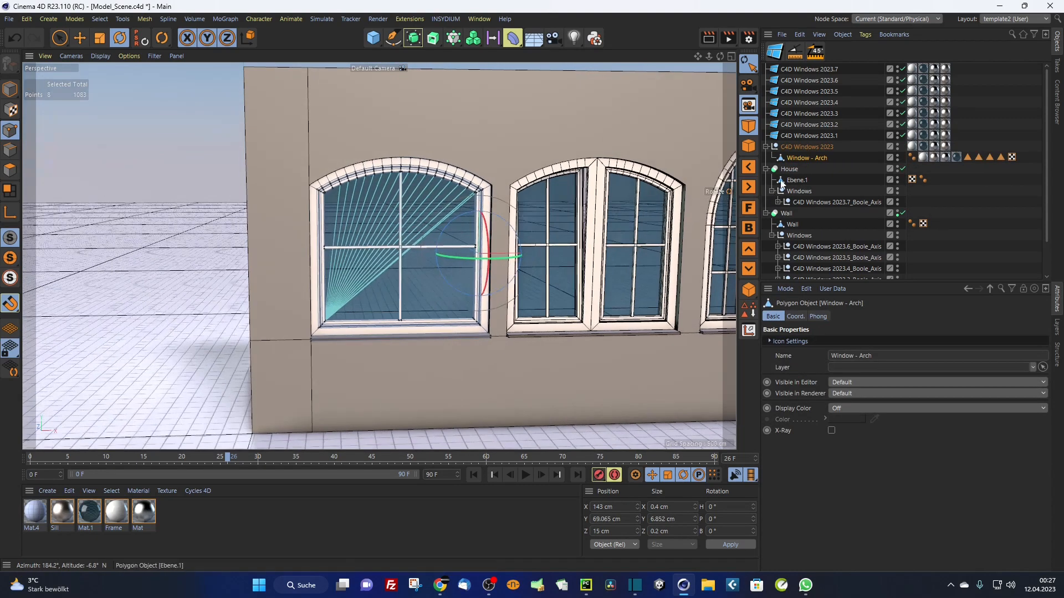
Step: Take Window - Arch out of the C4D Windows 2023 null and delete the empty null
{"action": "left_click_drag", "start_coordinate": [798, 155], "coordinate": [793, 140]}
{"action": "left_click", "coordinate": [797, 158]}
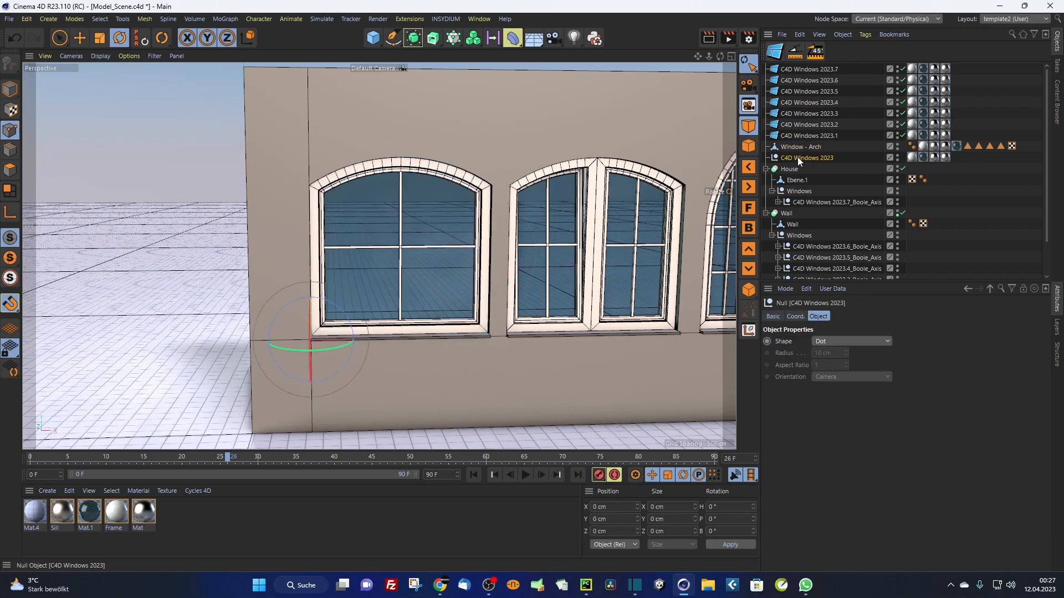
{"action": "key", "text": "Delete"}
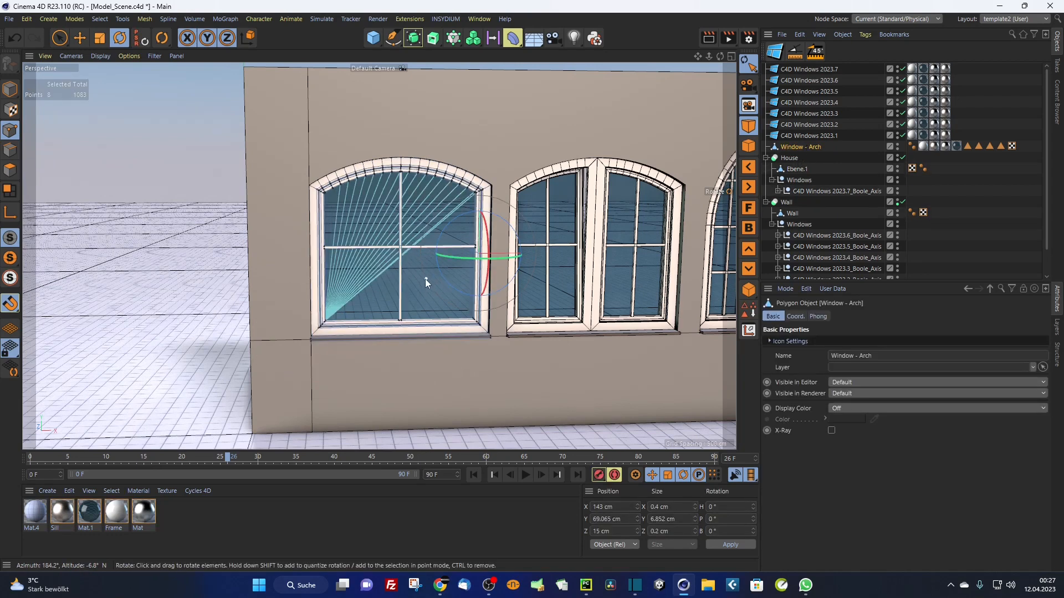
Step: Switch Window - Arch to Model mode with the Move tool and examine its axis position at the sill corner
{"action": "key", "text": "e"}
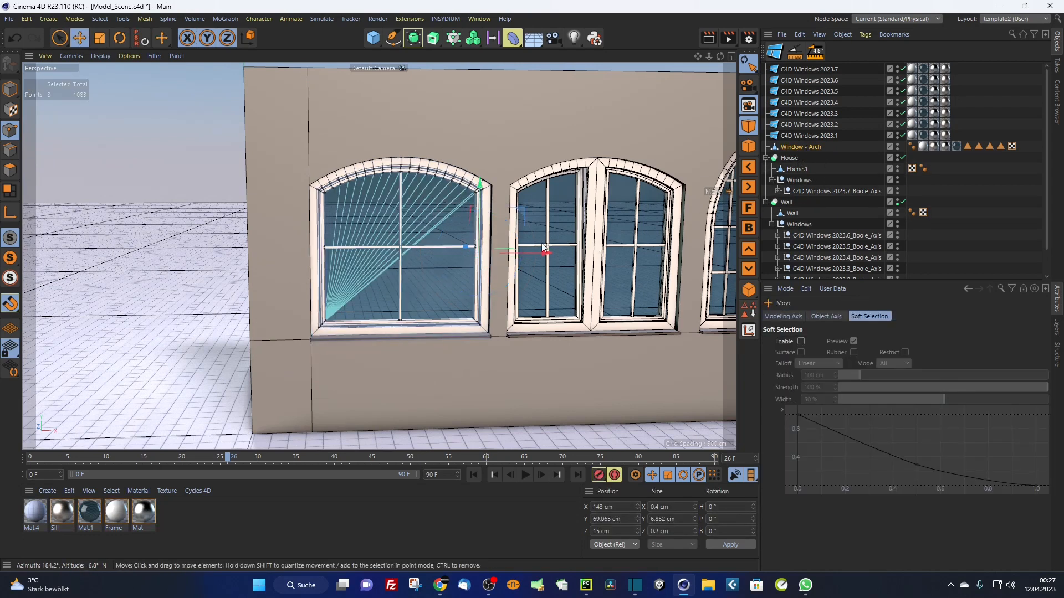
{"action": "left_click_drag", "start_coordinate": [397, 301], "coordinate": [427, 306], "text": "alt"}
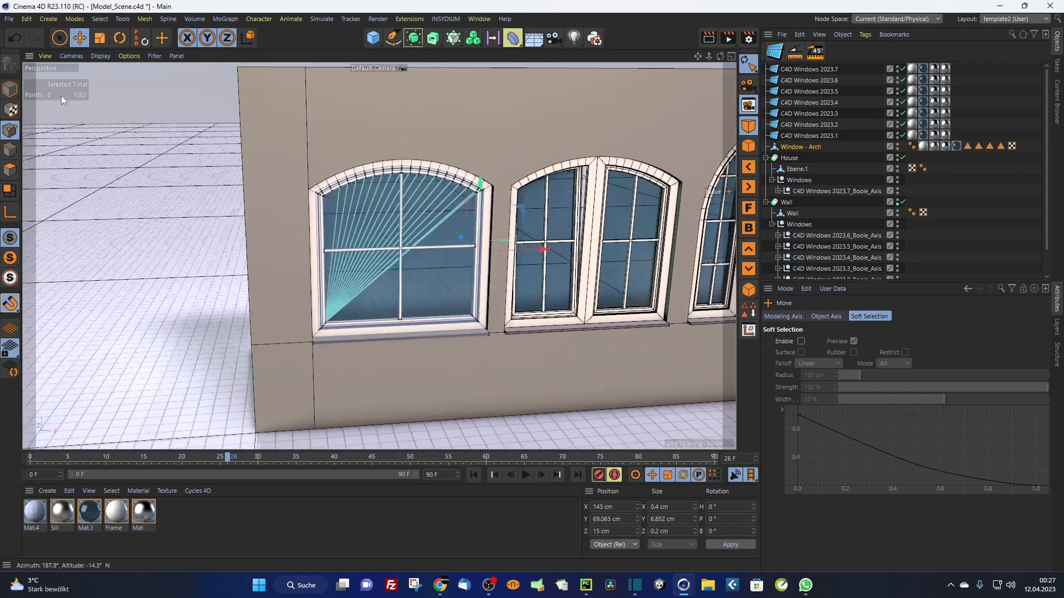
{"action": "left_click", "coordinate": [10, 88]}
{"action": "scroll", "coordinate": [322, 339], "scroll_direction": "up", "scroll_amount": 6}
{"action": "left_click_drag", "start_coordinate": [340, 340], "coordinate": [420, 332], "text": "alt"}
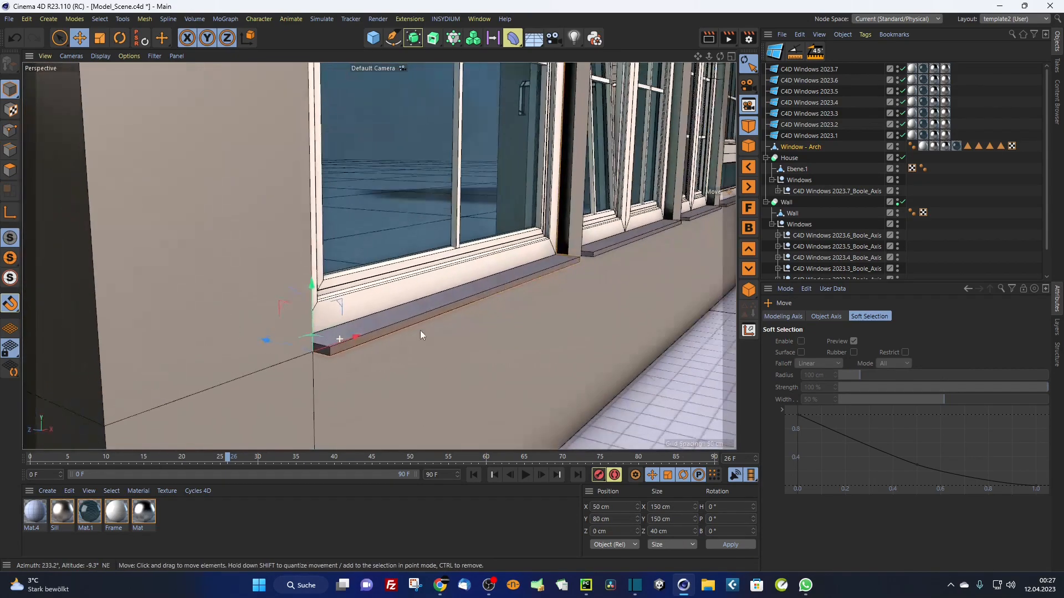
{"action": "left_click_drag", "start_coordinate": [311, 350], "coordinate": [457, 342], "text": "alt"}
{"action": "scroll", "coordinate": [281, 357], "scroll_direction": "down", "scroll_amount": 5}
{"action": "scroll", "coordinate": [306, 348], "scroll_direction": "down", "scroll_amount": 2}
{"action": "left_click_drag", "start_coordinate": [273, 344], "coordinate": [228, 339], "text": "alt"}
{"action": "scroll", "coordinate": [313, 336], "scroll_direction": "down", "scroll_amount": 4}
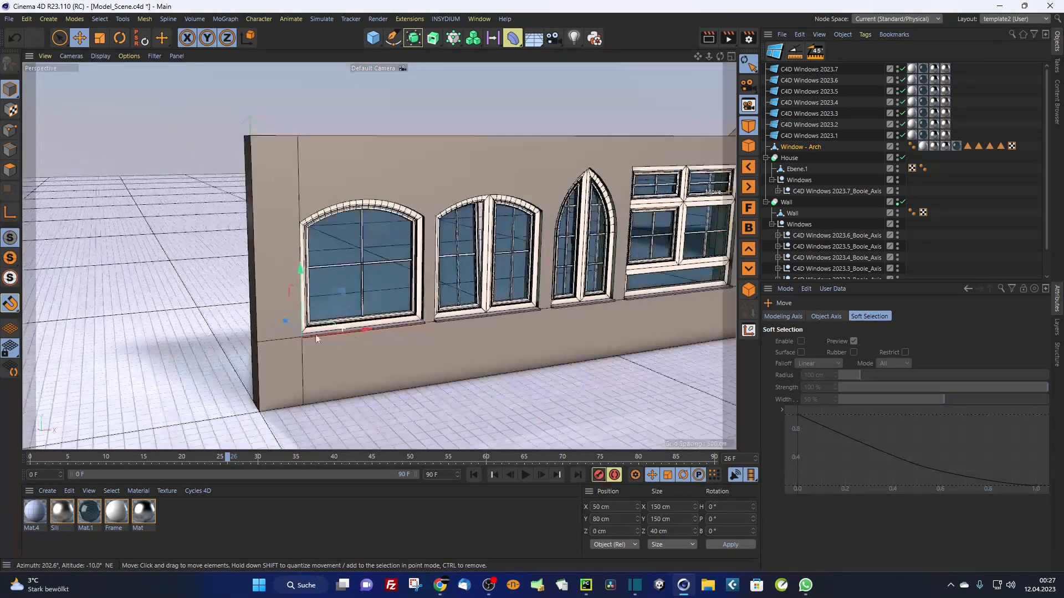
{"action": "left_click_drag", "start_coordinate": [316, 337], "coordinate": [297, 336], "text": "alt"}
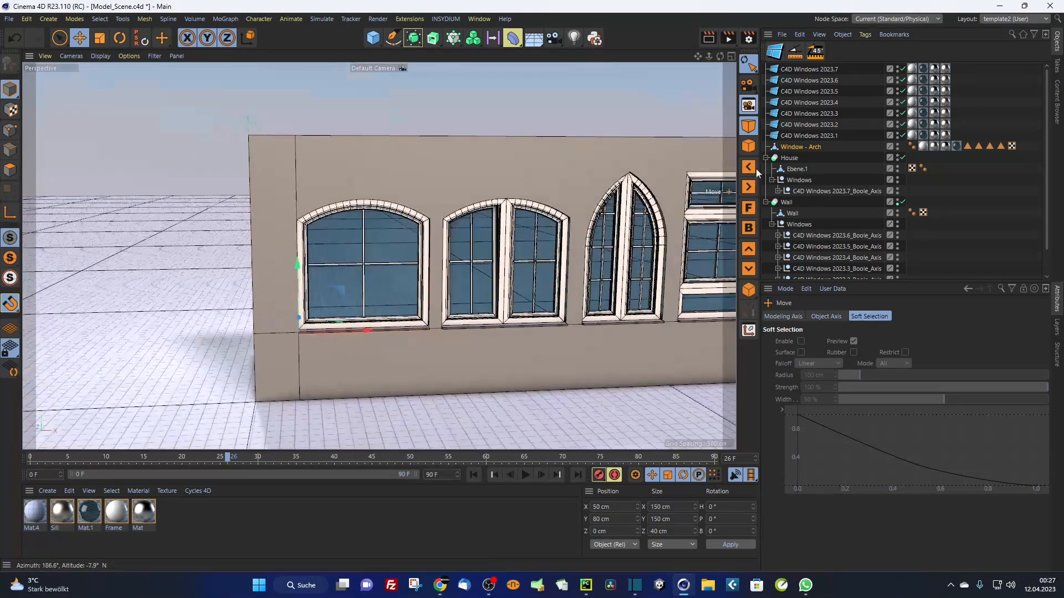
Step: Recall the Window - Arch object's stored polygon selections #0, #1 and #2 in turn
{"action": "double_click", "coordinate": [968, 146]}
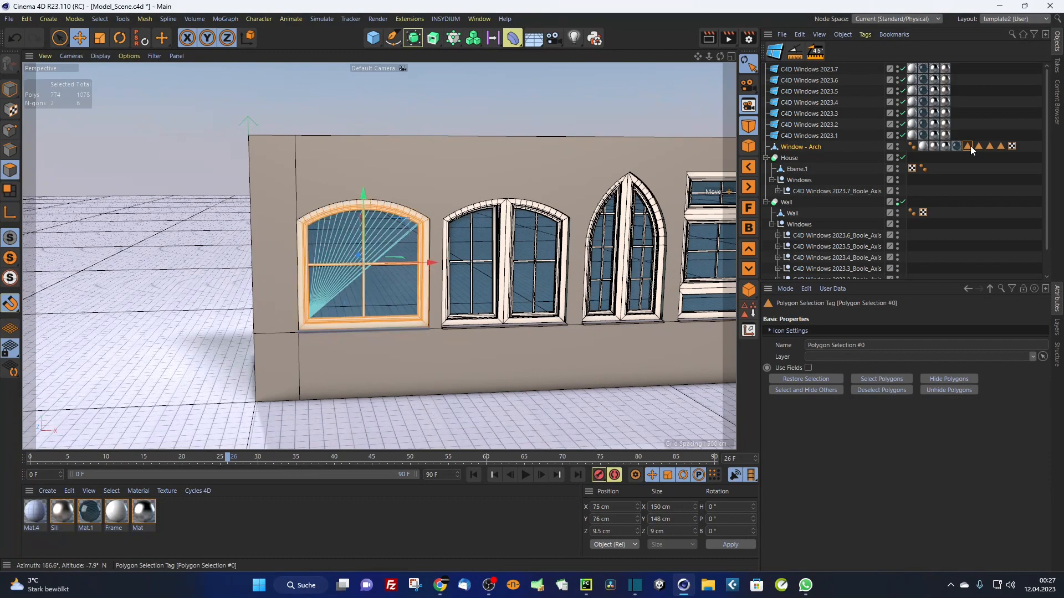
{"action": "double_click", "coordinate": [978, 146]}
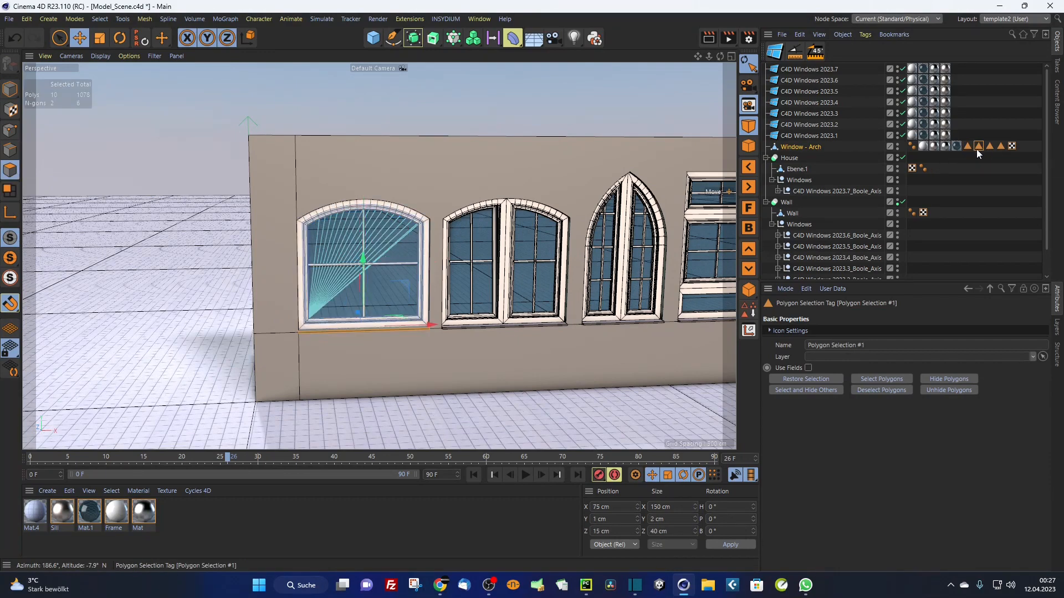
{"action": "double_click", "coordinate": [989, 146]}
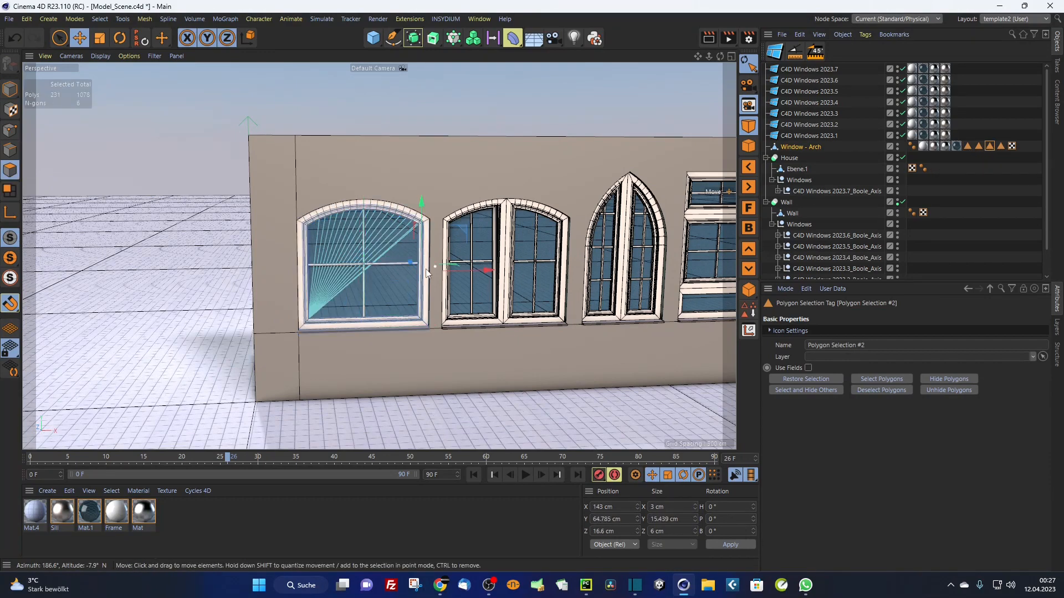
{"action": "mouse_move", "coordinate": [428, 271]}
{"action": "left_mouse_down", "text": "alt"}
{"action": "mouse_move", "coordinate": [617, 261]}
{"action": "mouse_move", "coordinate": [431, 262]}
{"action": "left_mouse_up", "text": "alt"}
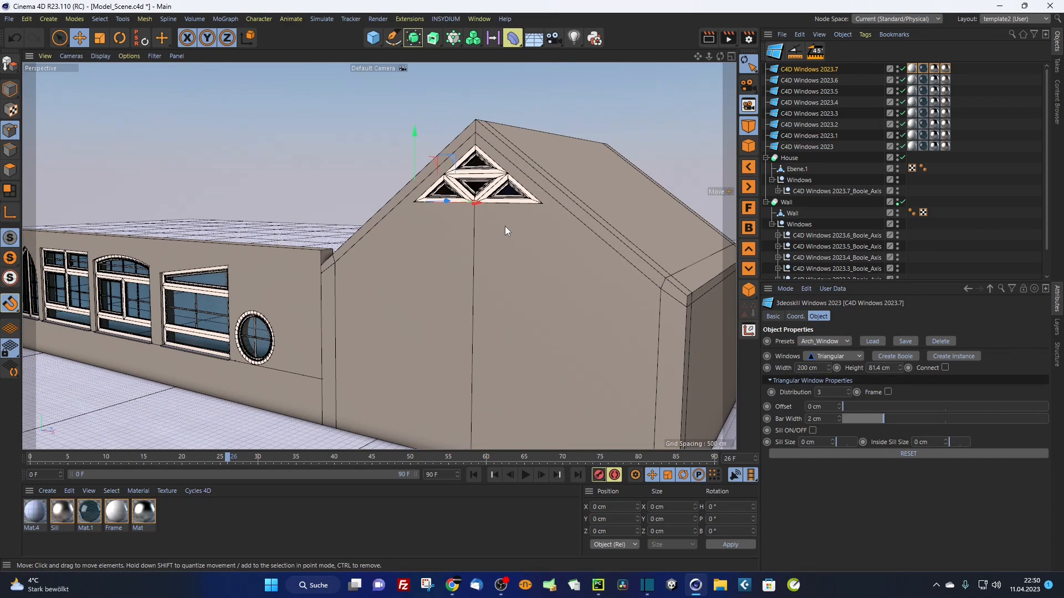
{"action": "scroll", "coordinate": [476, 229], "scroll_direction": "down", "scroll_amount": 3}
{"action": "left_click_drag", "start_coordinate": [468, 224], "coordinate": [531, 222], "text": "alt"}
{"action": "middle_click_drag", "start_coordinate": [454, 218], "coordinate": [512, 218], "text": "alt"}
{"action": "left_click_drag", "start_coordinate": [512, 218], "coordinate": [528, 208], "text": "alt"}
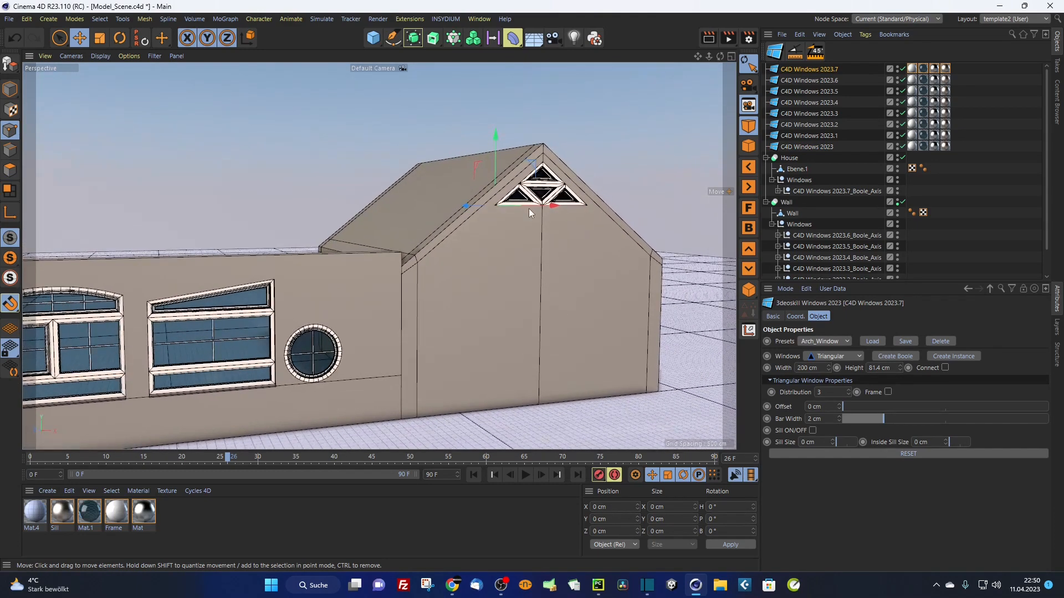